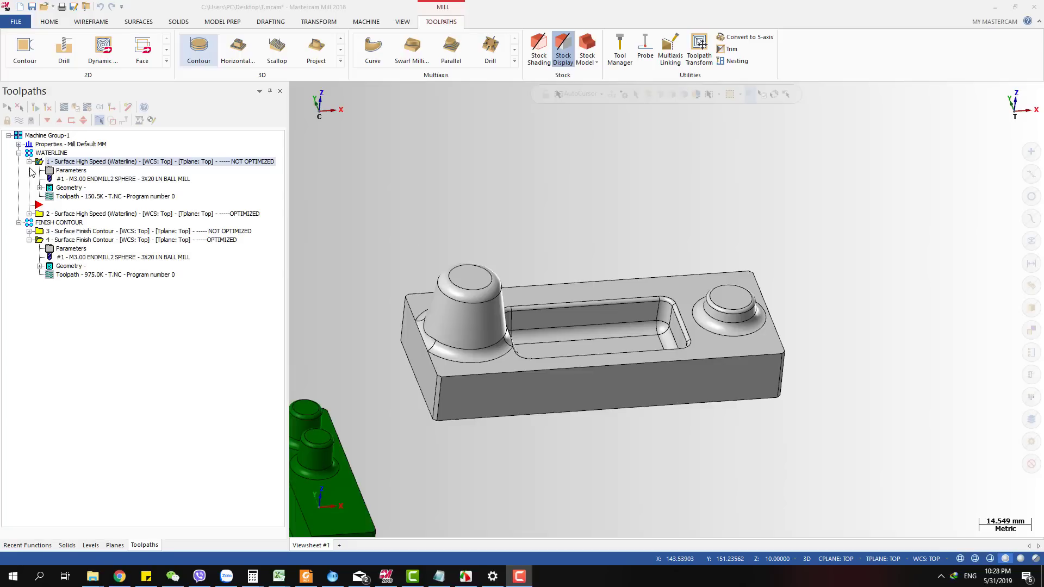
Display the non-optimized Waterline toolpath on the part, followed by the toolpaths of the Finish Contour group.
{"action": "scroll", "coordinate": [808, 280], "scroll_direction": "down", "scroll_amount": 5}
{"action": "scroll", "coordinate": [939, 273], "scroll_direction": "up", "scroll_amount": 2}
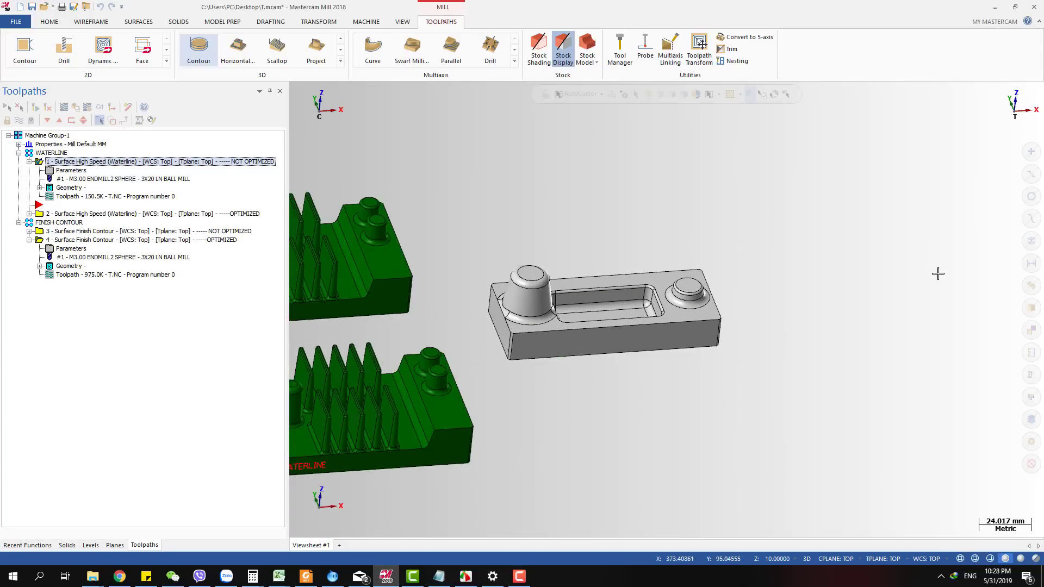
{"action": "scroll", "coordinate": [938, 274], "scroll_direction": "up", "scroll_amount": 5}
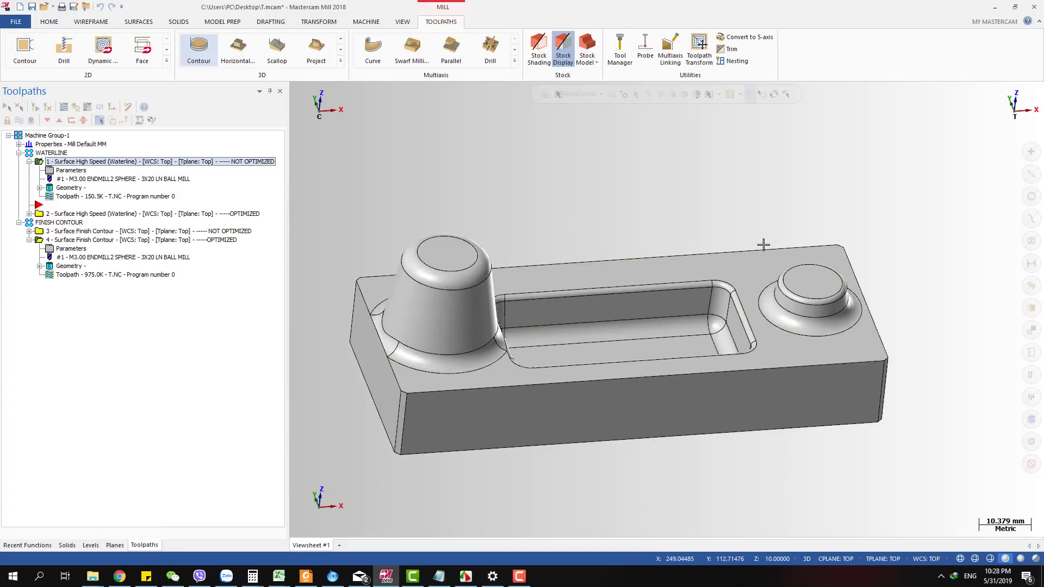
{"action": "left_click", "coordinate": [29, 161]}
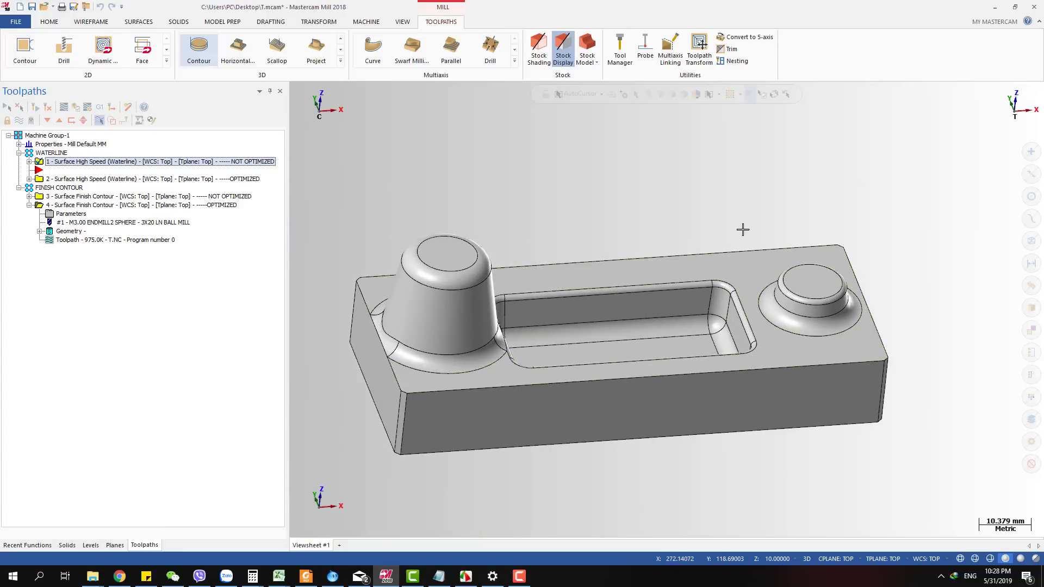
{"action": "left_click", "coordinate": [215, 163]}
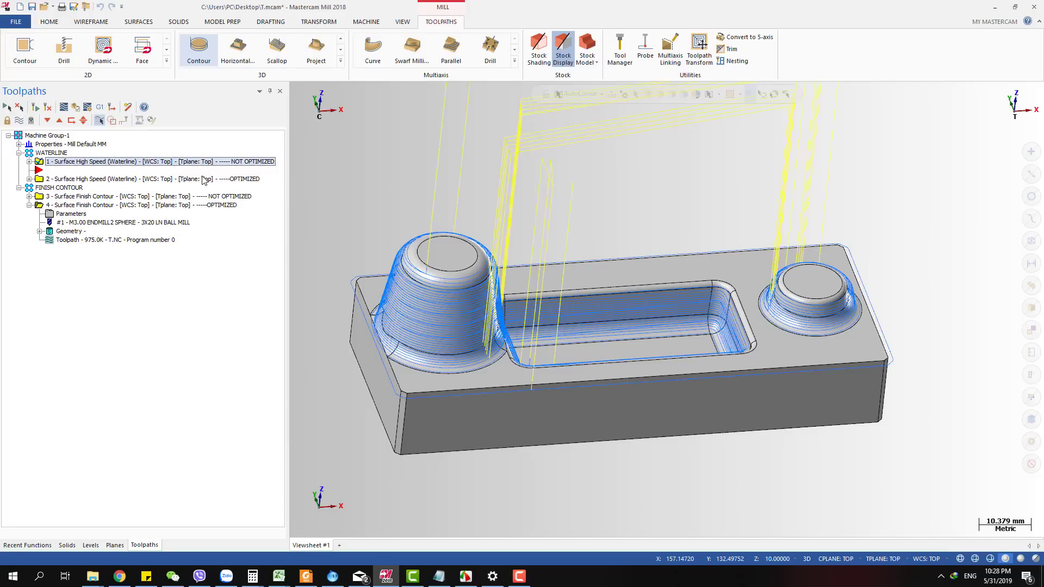
{"action": "left_click", "coordinate": [68, 188]}
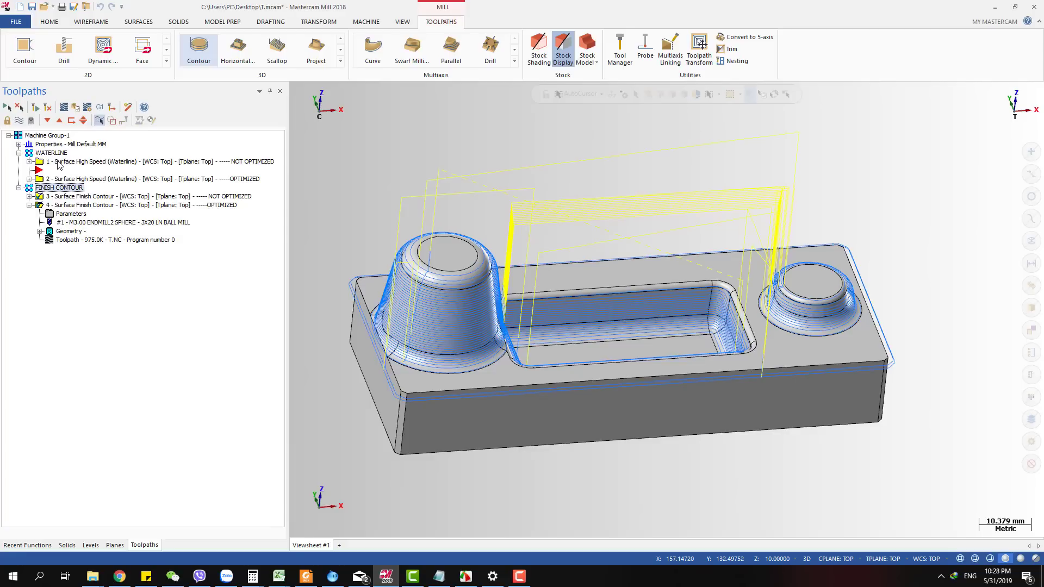
Compare the non-optimized and optimized Waterline toolpaths by displaying each operation alternately on the part.
{"action": "left_click", "coordinate": [60, 162]}
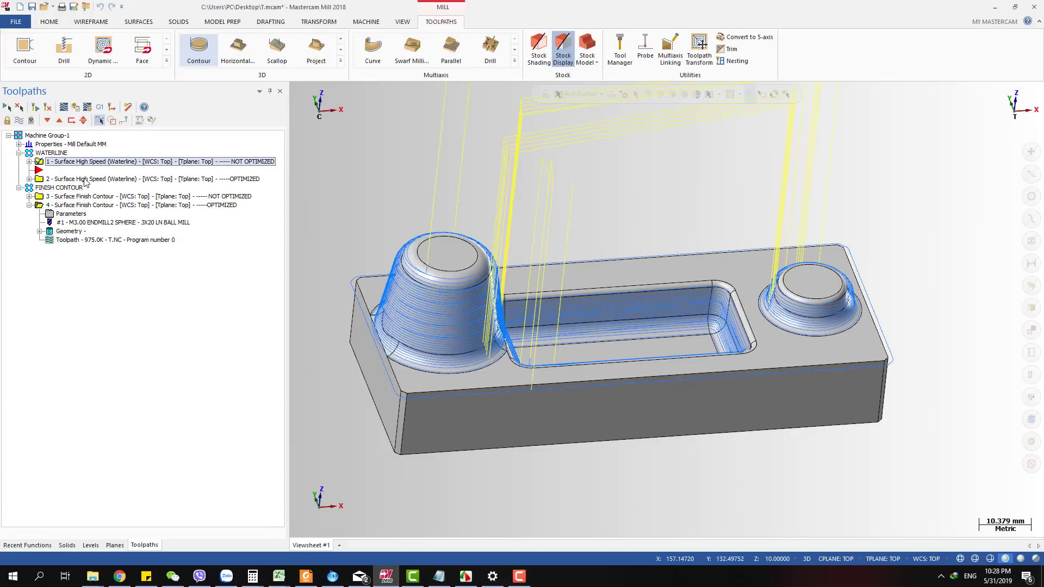
{"action": "left_click", "coordinate": [85, 179]}
{"action": "left_click", "coordinate": [57, 154]}
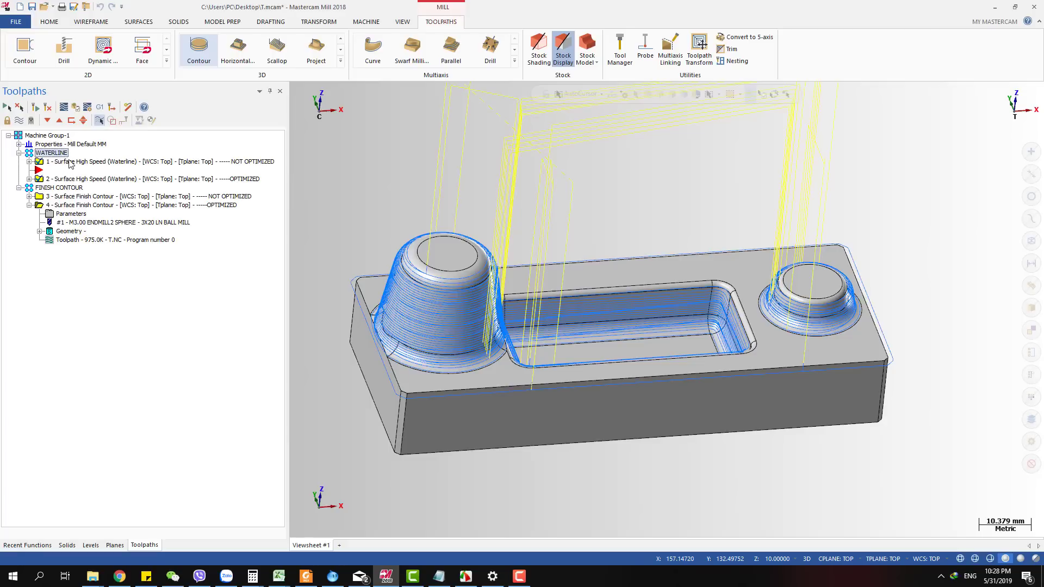
{"action": "left_click", "coordinate": [81, 178]}
{"action": "left_click", "coordinate": [165, 162]}
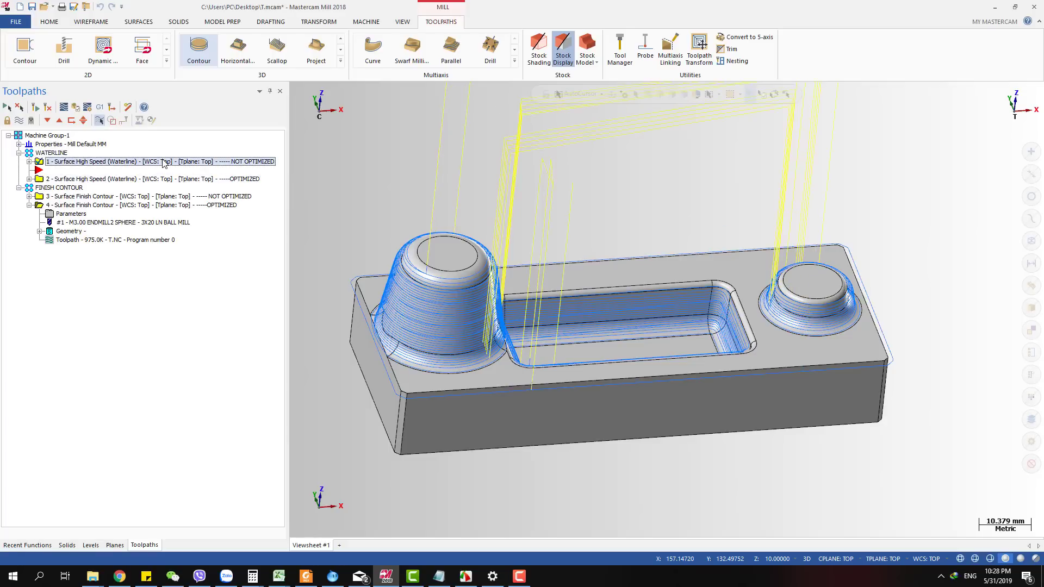
{"action": "left_click", "coordinate": [144, 179]}
{"action": "left_click", "coordinate": [165, 163]}
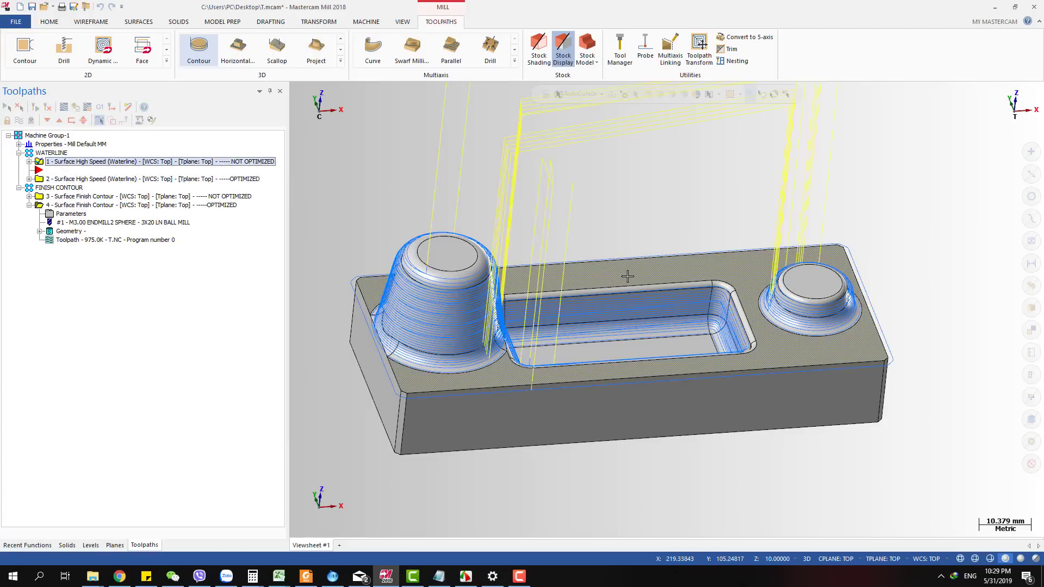
{"action": "key", "text": "Down"}
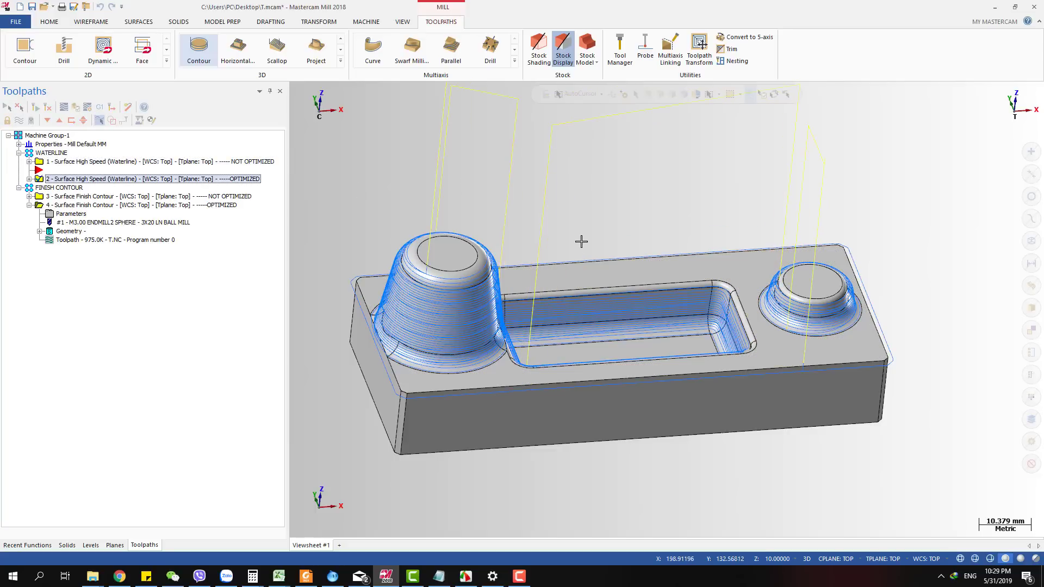
{"action": "key", "text": "Up"}
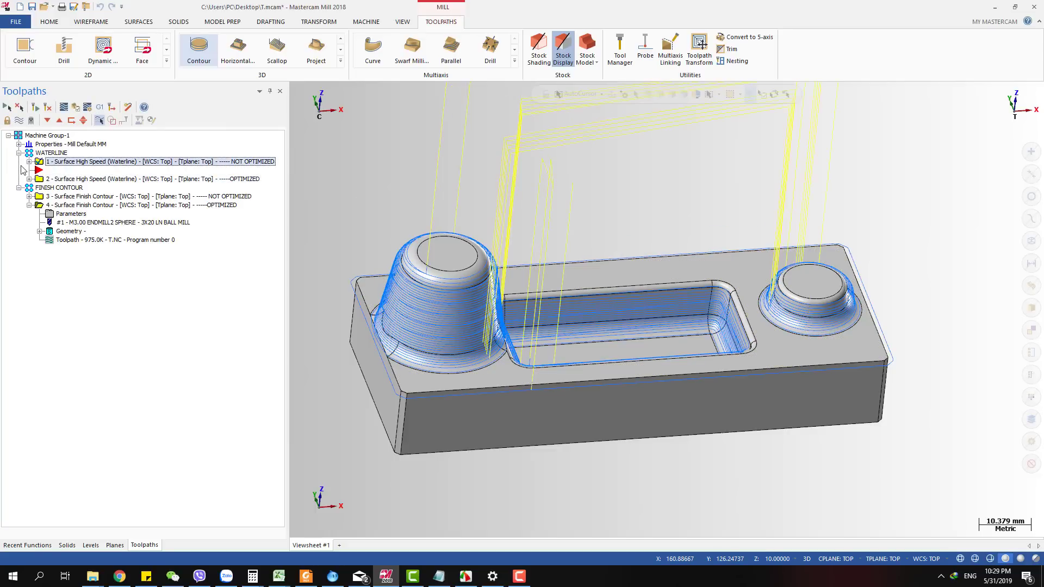
Backplot the non-optimized Waterline toolpath in the front view, from the tall boss to the first pass on the small boss.
{"action": "left_click", "coordinate": [30, 162]}
{"action": "left_click", "coordinate": [64, 107]}
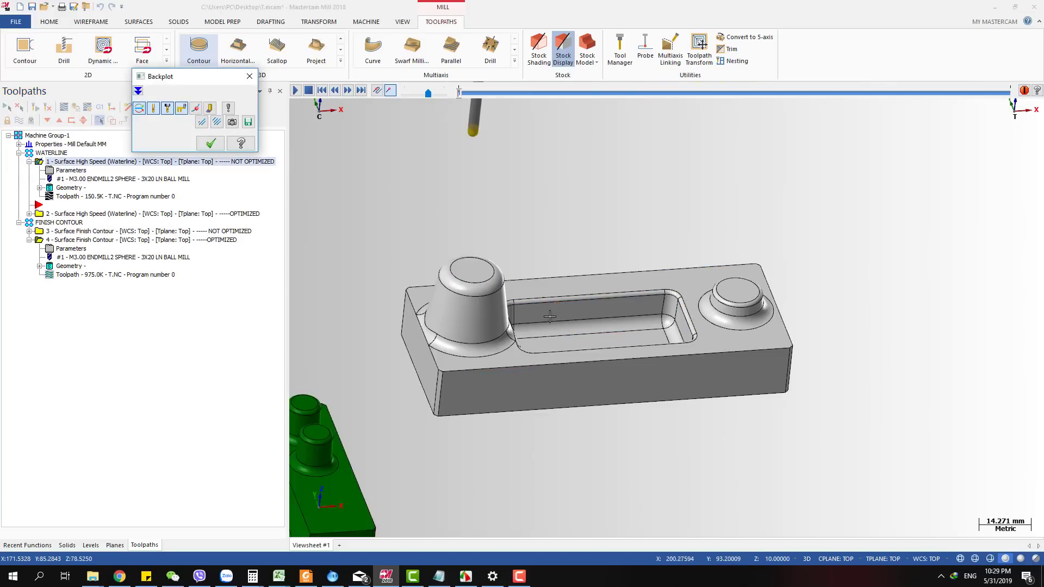
{"action": "left_click_drag", "start_coordinate": [460, 93], "coordinate": [590, 93]}
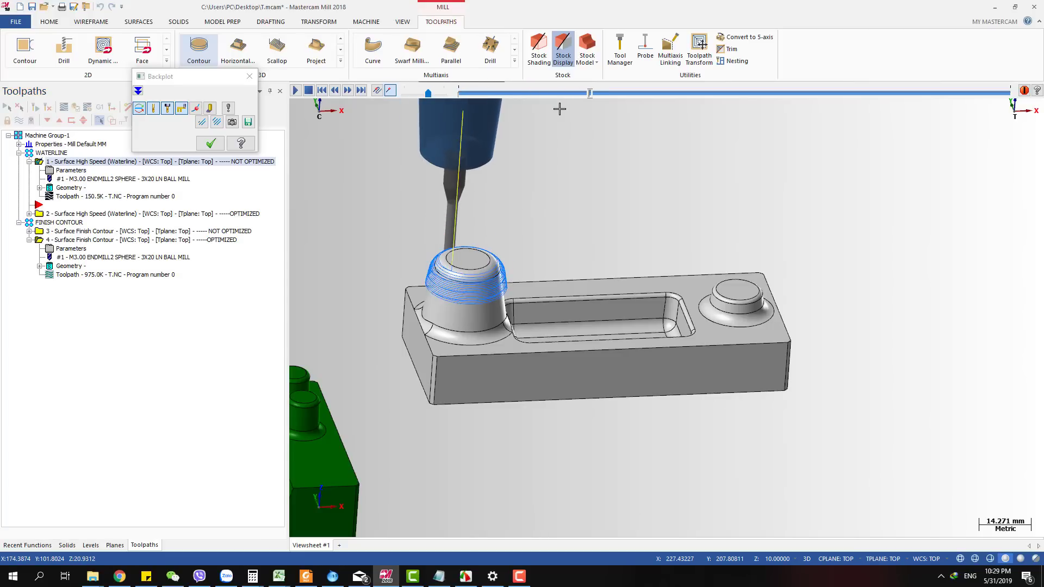
{"action": "key", "text": "alt+2"}
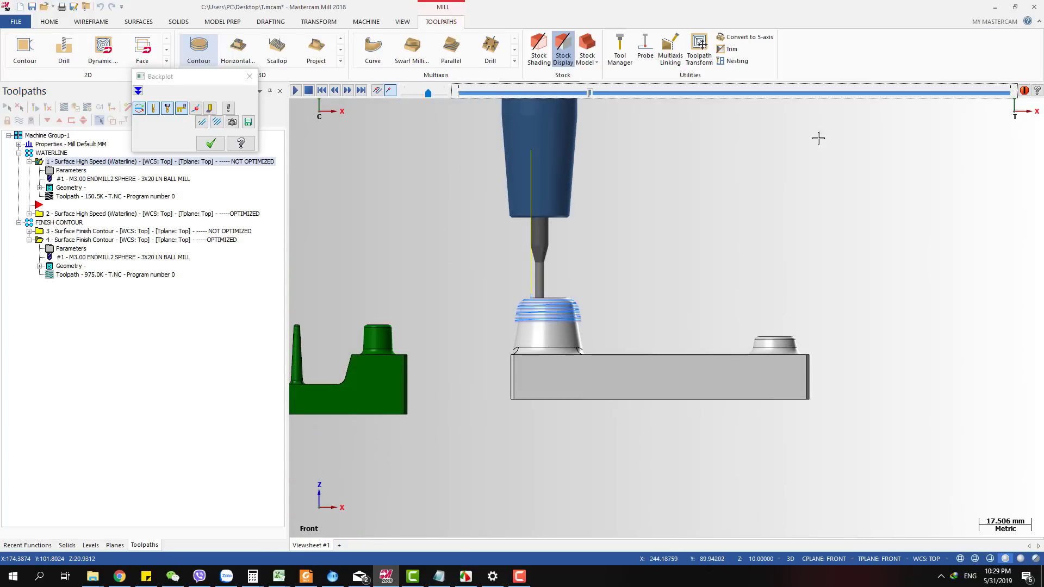
{"action": "scroll", "coordinate": [843, 220], "scroll_direction": "up", "scroll_amount": 2}
{"action": "left_click_drag", "start_coordinate": [588, 93], "coordinate": [690, 98]}
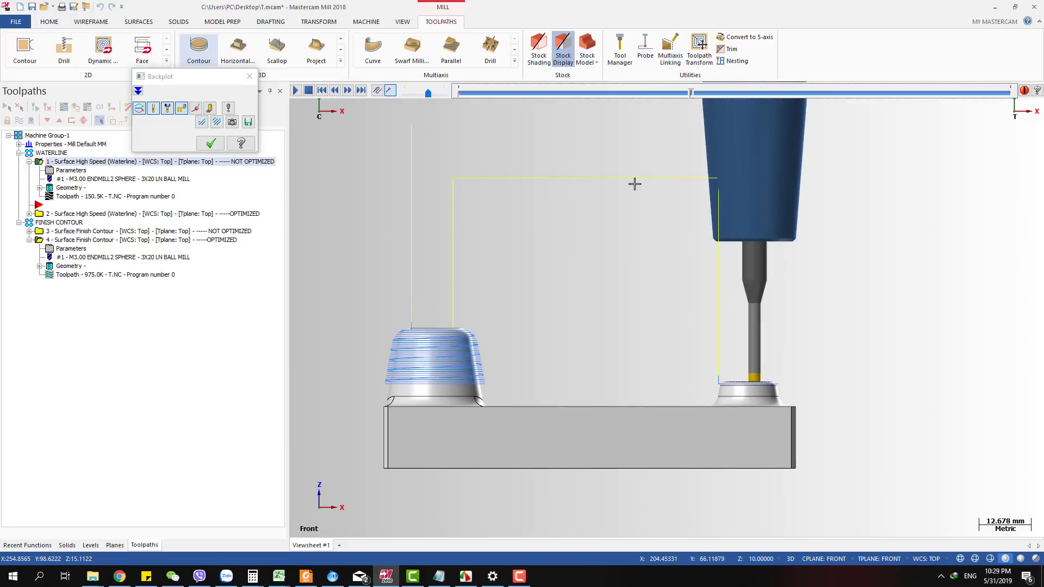
Advance the non-optimized Waterline backplot through the moves between the bosses and the pocket passes, and close it.
{"action": "left_click_drag", "start_coordinate": [693, 95], "coordinate": [700, 96]}
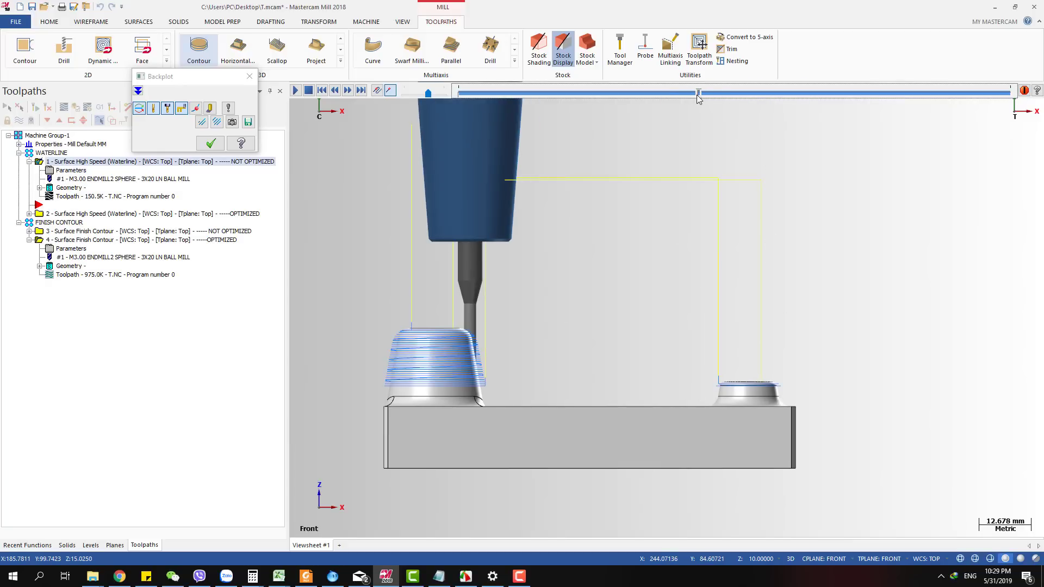
{"action": "left_click_drag", "start_coordinate": [699, 94], "coordinate": [748, 115]}
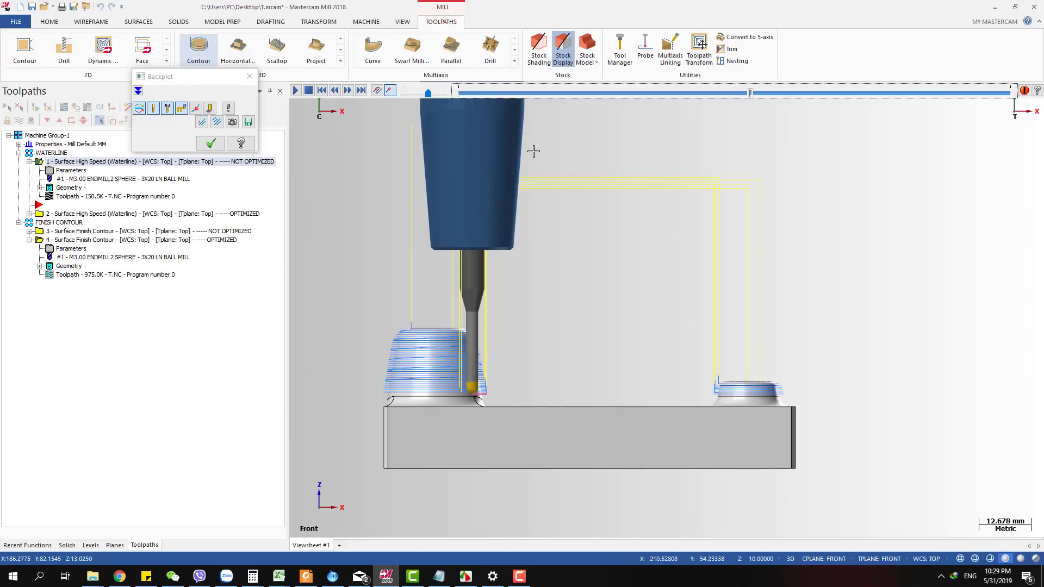
{"action": "left_click_drag", "start_coordinate": [751, 93], "coordinate": [900, 117]}
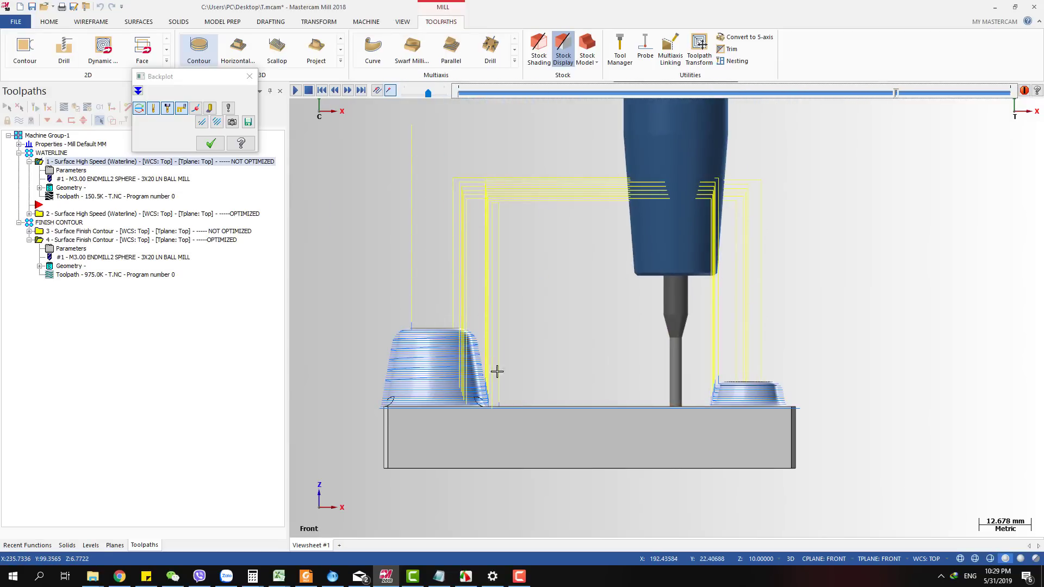
{"action": "middle_click_drag", "start_coordinate": [496, 368], "coordinate": [541, 435]}
{"action": "scroll", "coordinate": [541, 435], "scroll_direction": "up", "scroll_amount": 2}
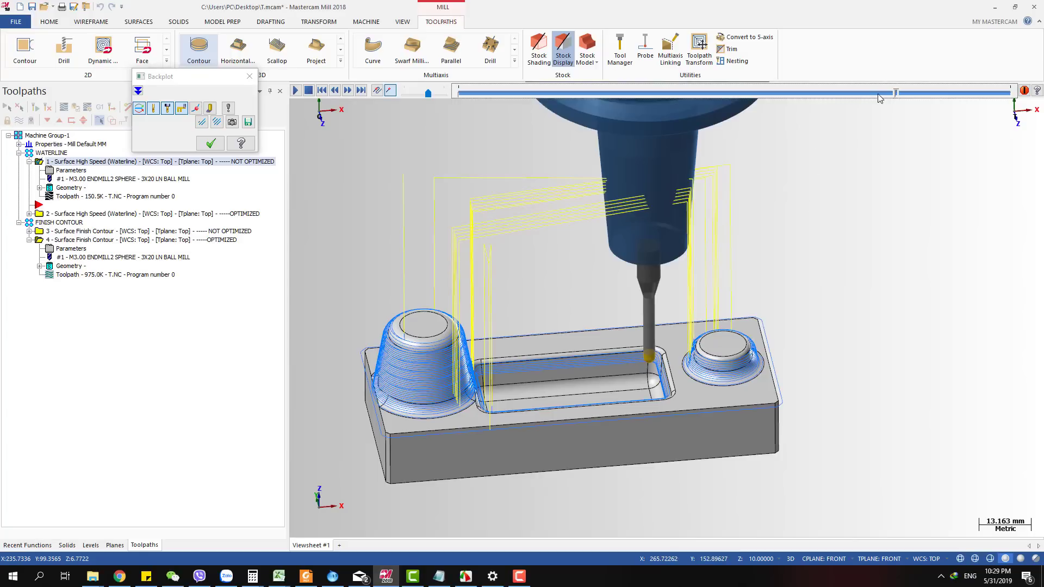
{"action": "left_click_drag", "start_coordinate": [898, 98], "coordinate": [976, 97]}
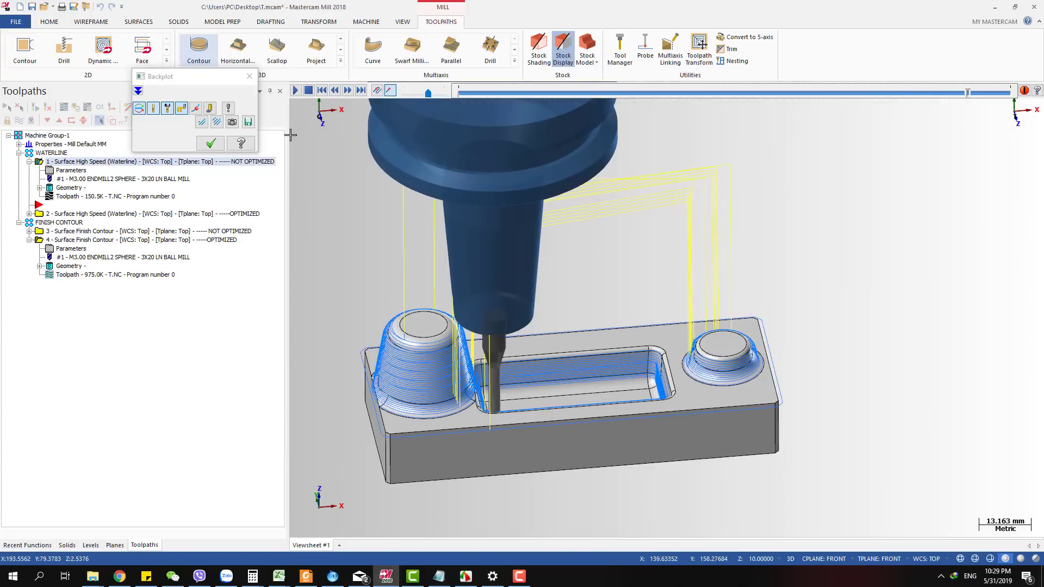
{"action": "left_click", "coordinate": [211, 143]}
Move the toolpath insertion point below the optimized Waterline operation and display that operation's toolpath on the part.
{"action": "left_click", "coordinate": [136, 214]}
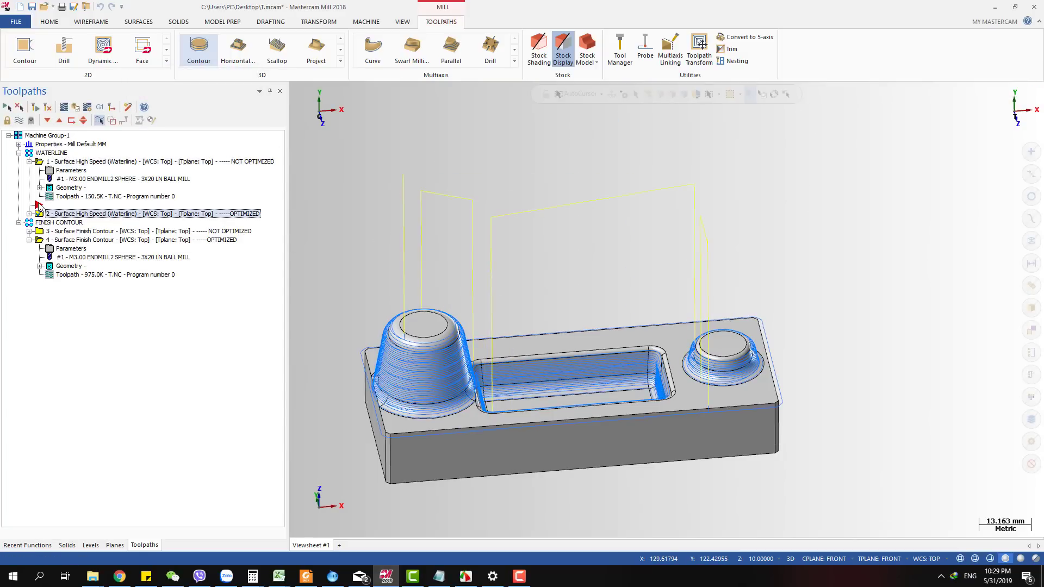
{"action": "left_click_drag", "start_coordinate": [39, 206], "coordinate": [70, 220]}
{"action": "scroll", "coordinate": [615, 322], "scroll_direction": "down", "scroll_amount": 2}
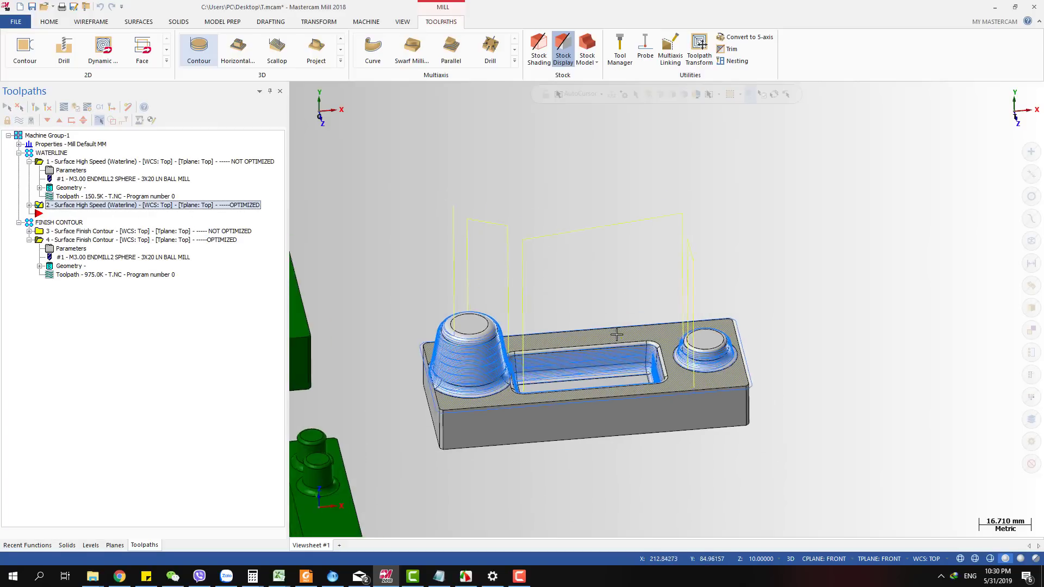
{"action": "middle_click_drag", "start_coordinate": [615, 333], "coordinate": [549, 296]}
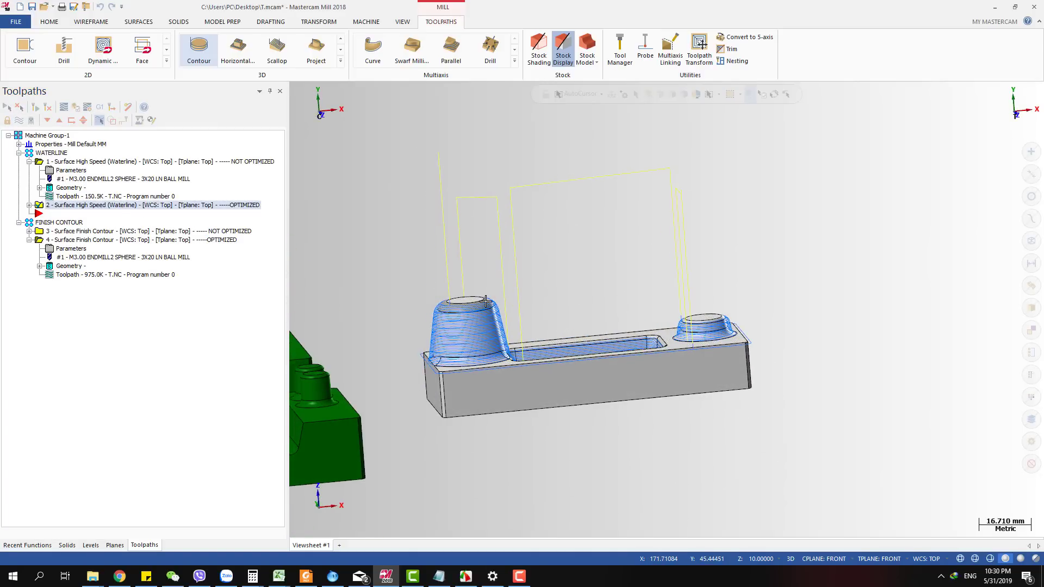
Backplot the optimized Waterline toolpath in the front view down the tall boss.
{"action": "key", "text": "alt+2"}
{"action": "left_click", "coordinate": [30, 205]}
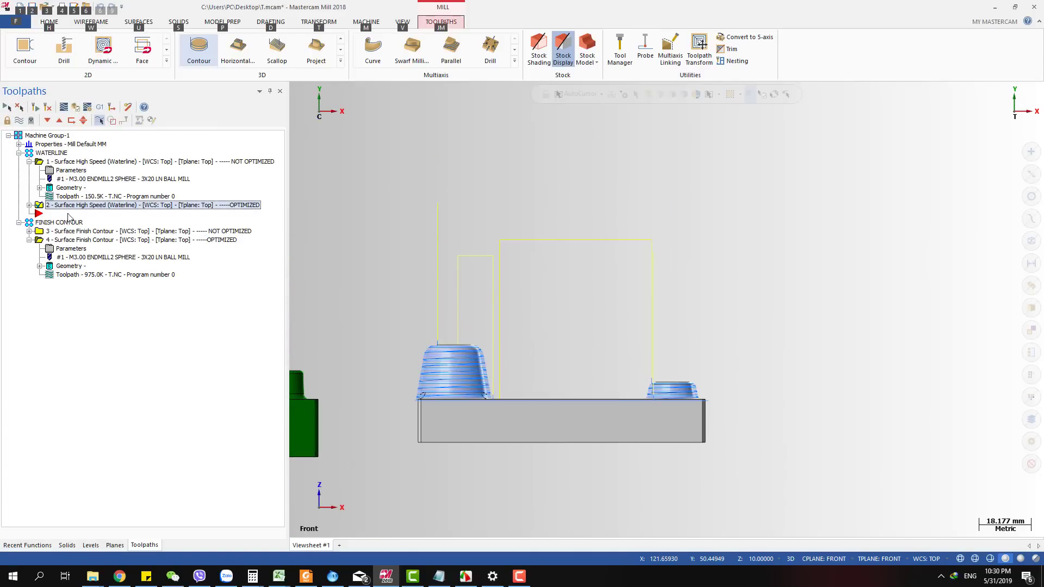
{"action": "left_click", "coordinate": [30, 205]}
{"action": "left_click", "coordinate": [93, 241]}
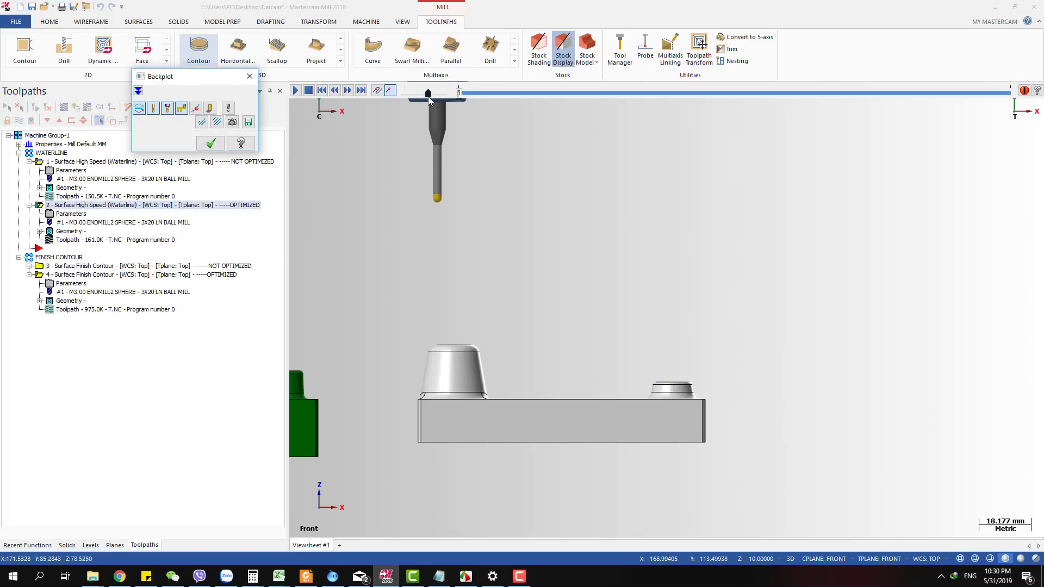
{"action": "mouse_move", "coordinate": [460, 94]}
{"action": "left_mouse_down"}
{"action": "mouse_move", "coordinate": [756, 122]}
{"action": "mouse_move", "coordinate": [675, 128]}
{"action": "mouse_move", "coordinate": [690, 103]}
{"action": "mouse_move", "coordinate": [722, 106]}
{"action": "left_mouse_up"}
{"action": "scroll", "coordinate": [487, 279], "scroll_direction": "up", "scroll_amount": 2}
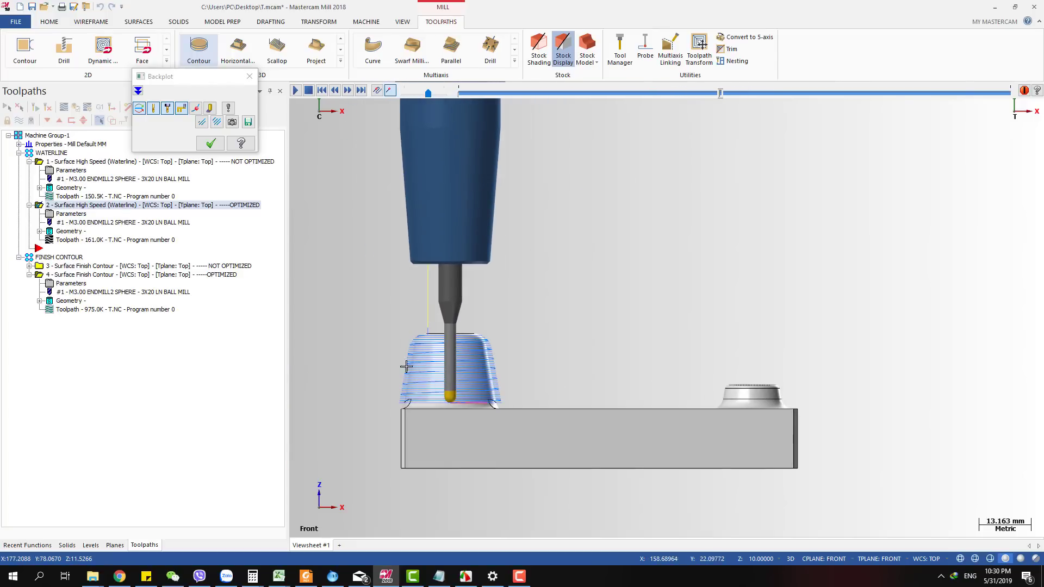
Advance the optimized Waterline backplot through the pocket and the small boss to its end, and close it.
{"action": "mouse_move", "coordinate": [660, 203]}
{"action": "middle_mouse_down"}
{"action": "mouse_move", "coordinate": [673, 187]}
{"action": "mouse_move", "coordinate": [659, 219]}
{"action": "middle_mouse_up"}
{"action": "left_click_drag", "start_coordinate": [729, 97], "coordinate": [862, 111]}
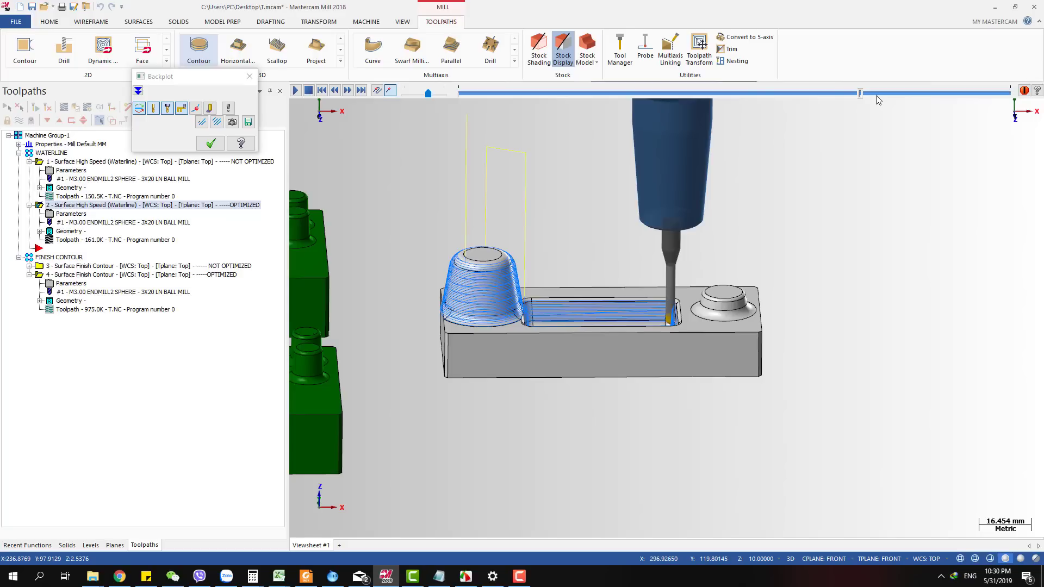
{"action": "left_click_drag", "start_coordinate": [862, 96], "coordinate": [917, 94]}
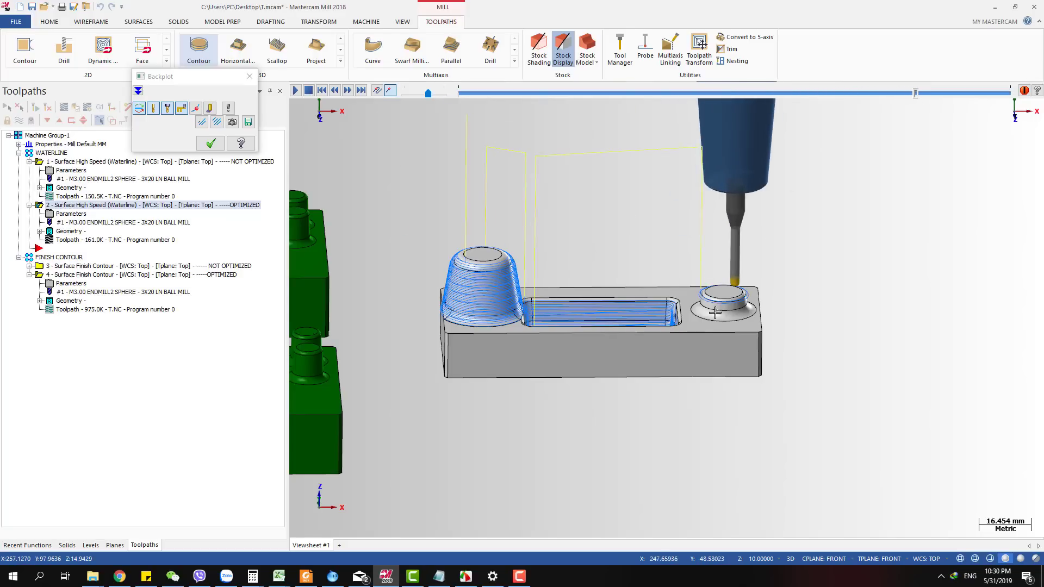
{"action": "scroll", "coordinate": [713, 294], "scroll_direction": "up", "scroll_amount": 2}
{"action": "scroll", "coordinate": [712, 294], "scroll_direction": "down", "scroll_amount": 3}
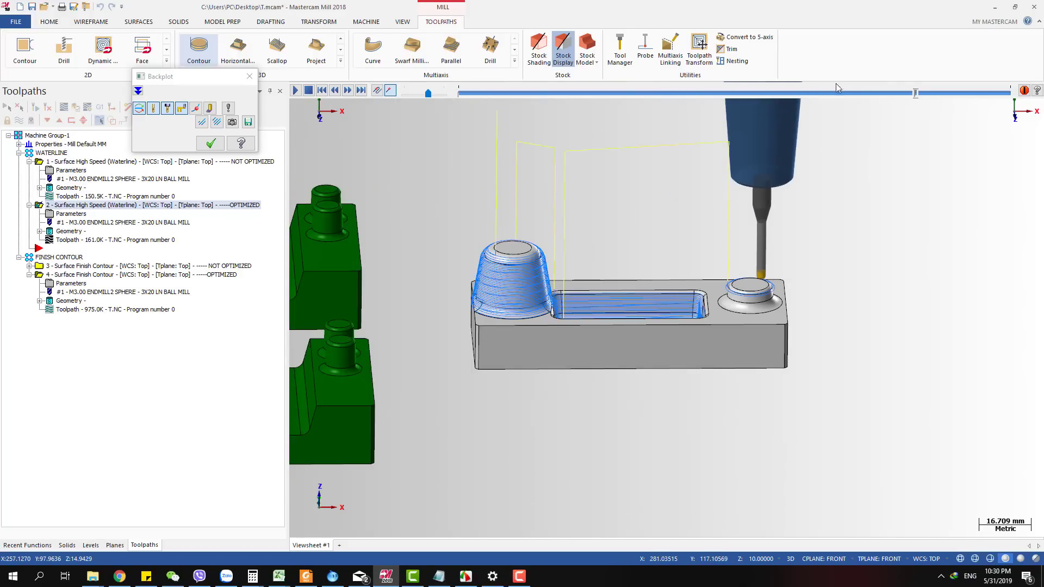
{"action": "left_click_drag", "start_coordinate": [915, 95], "coordinate": [1026, 95]}
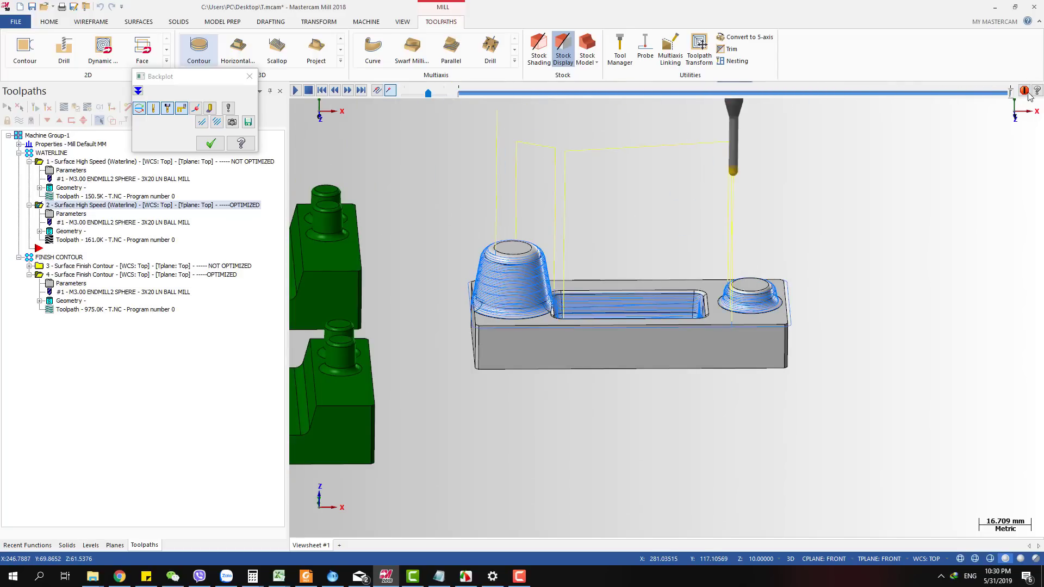
{"action": "middle_click_drag", "start_coordinate": [746, 287], "coordinate": [788, 293]}
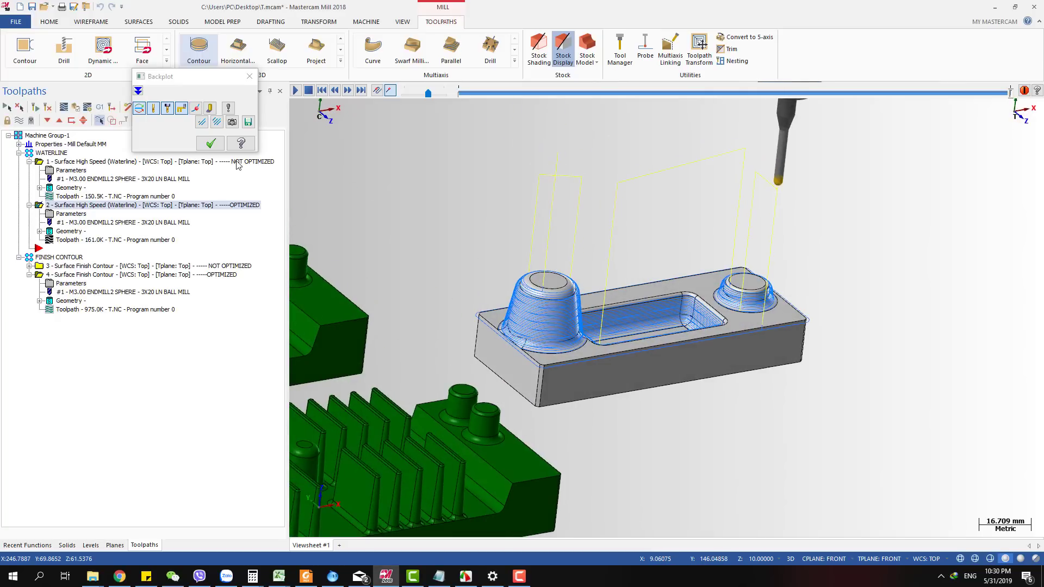
{"action": "left_click", "coordinate": [209, 144]}
Recheck the rapid moves of the non-optimized Waterline toolpath against those of the optimized one.
{"action": "left_click", "coordinate": [87, 163]}
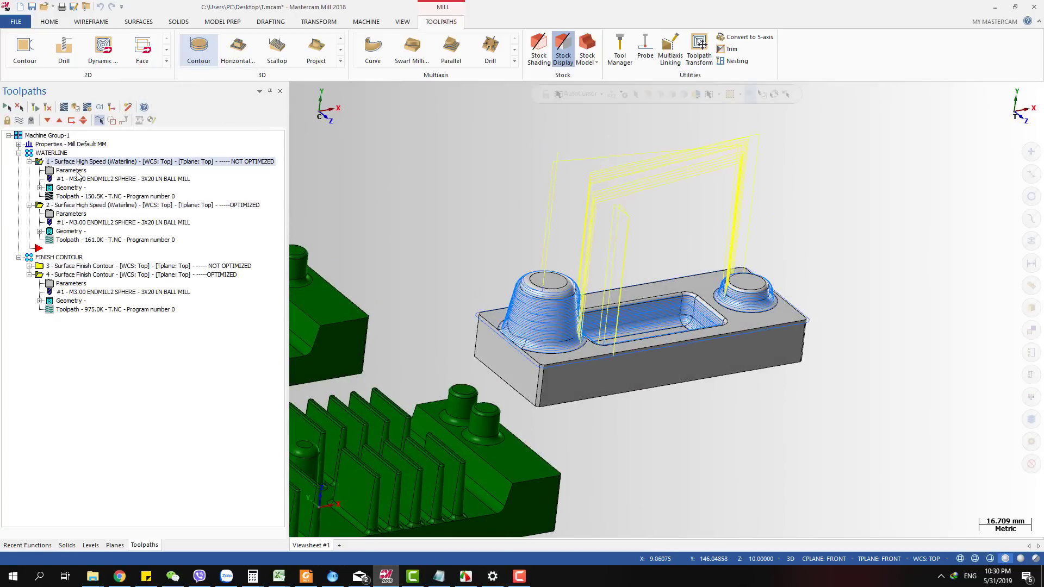
{"action": "left_click", "coordinate": [64, 205]}
{"action": "middle_click_drag", "start_coordinate": [653, 283], "coordinate": [697, 280]}
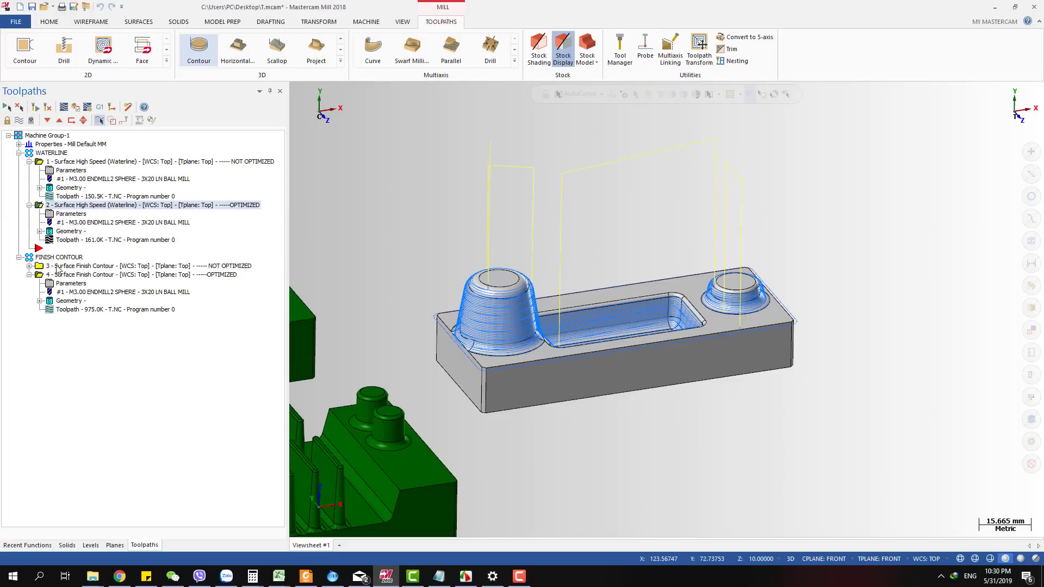
Display the non-optimized Surface Finish Contour toolpath and examine its passes on the bosses from a low side angle.
{"action": "left_click", "coordinate": [93, 266]}
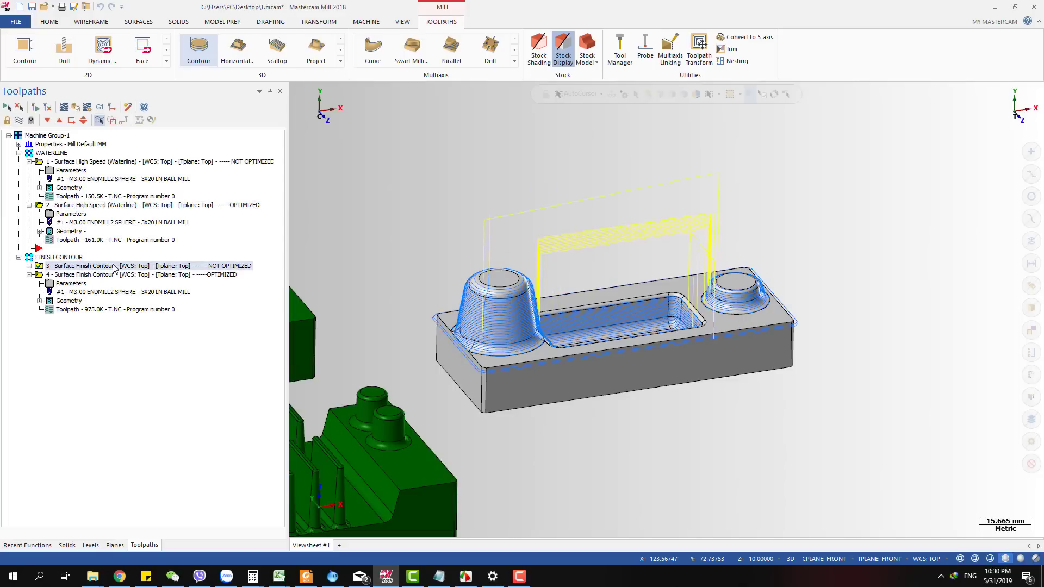
{"action": "scroll", "coordinate": [911, 307], "scroll_direction": "up", "scroll_amount": 3}
{"action": "middle_click_drag", "start_coordinate": [840, 306], "coordinate": [756, 284]}
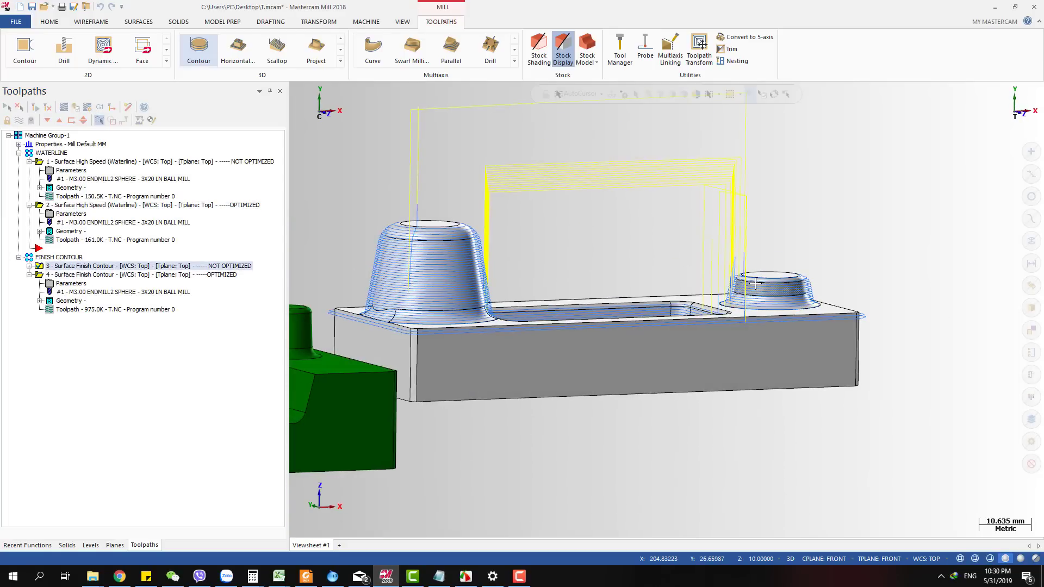
Backplot the non-optimized Surface Finish Contour toolpath from the front view into the pocket passes, and close the backplot.
{"action": "key", "text": "alt+2"}
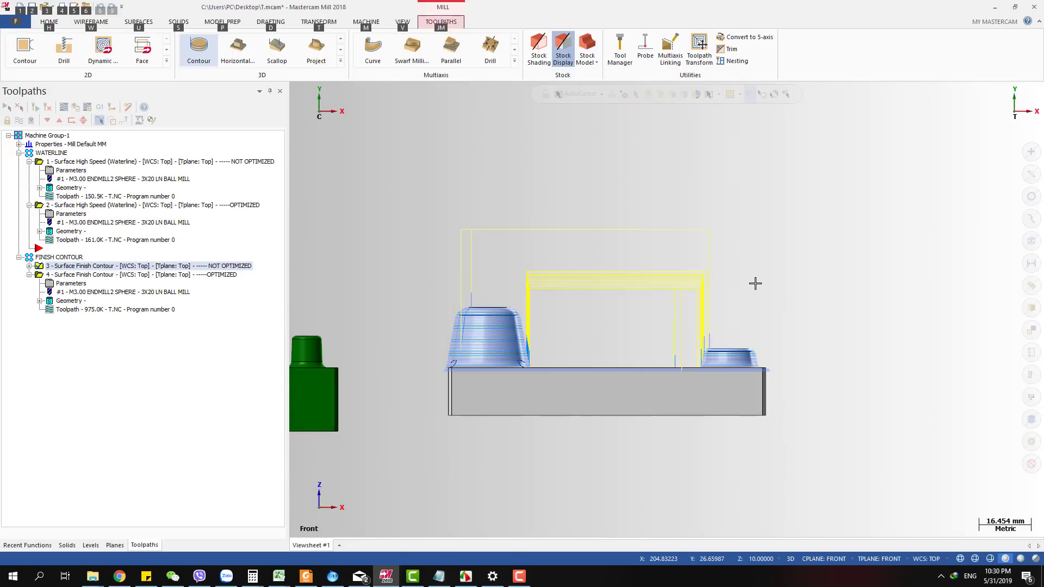
{"action": "left_click", "coordinate": [29, 267]}
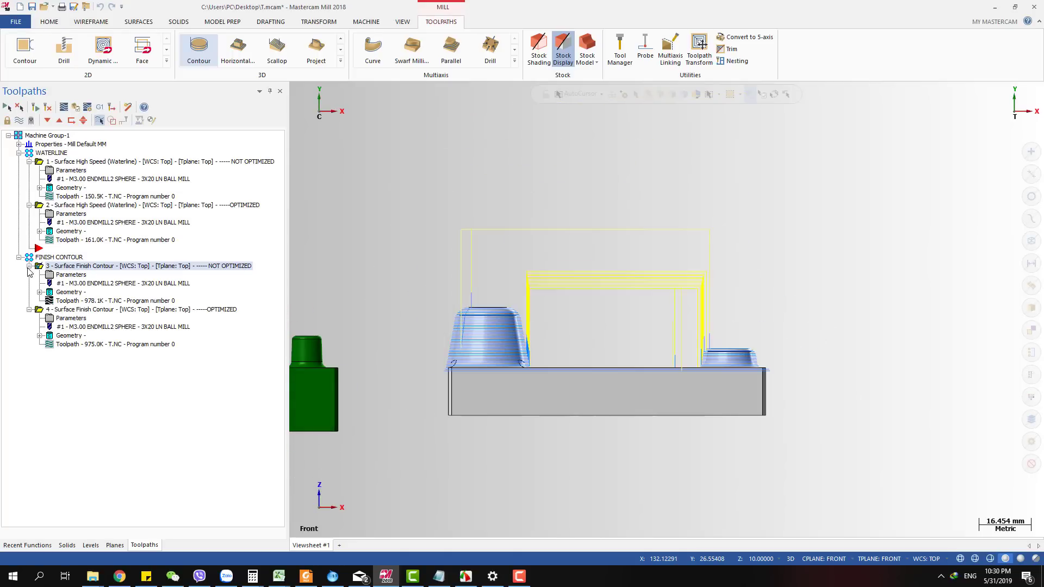
{"action": "left_click", "coordinate": [99, 302]}
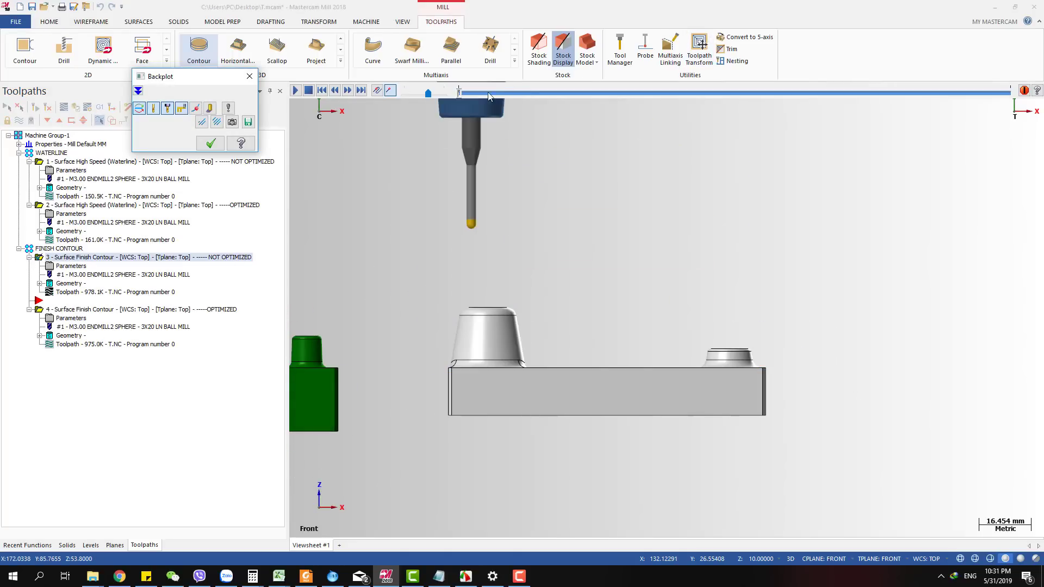
{"action": "left_click_drag", "start_coordinate": [459, 93], "coordinate": [847, 98]}
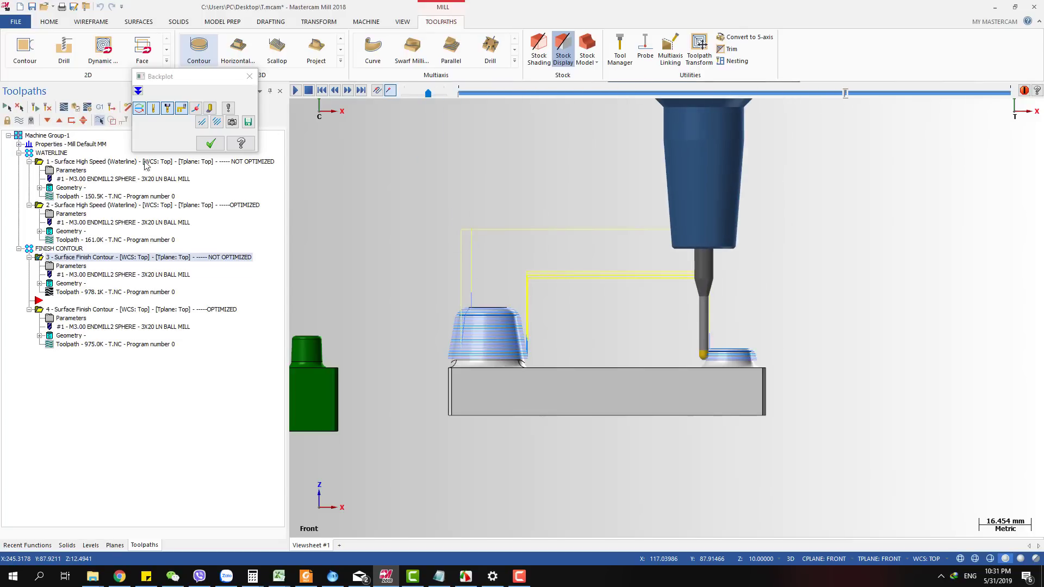
{"action": "left_click_drag", "start_coordinate": [846, 99], "coordinate": [994, 98]}
{"action": "middle_click_drag", "start_coordinate": [473, 370], "coordinate": [508, 407]}
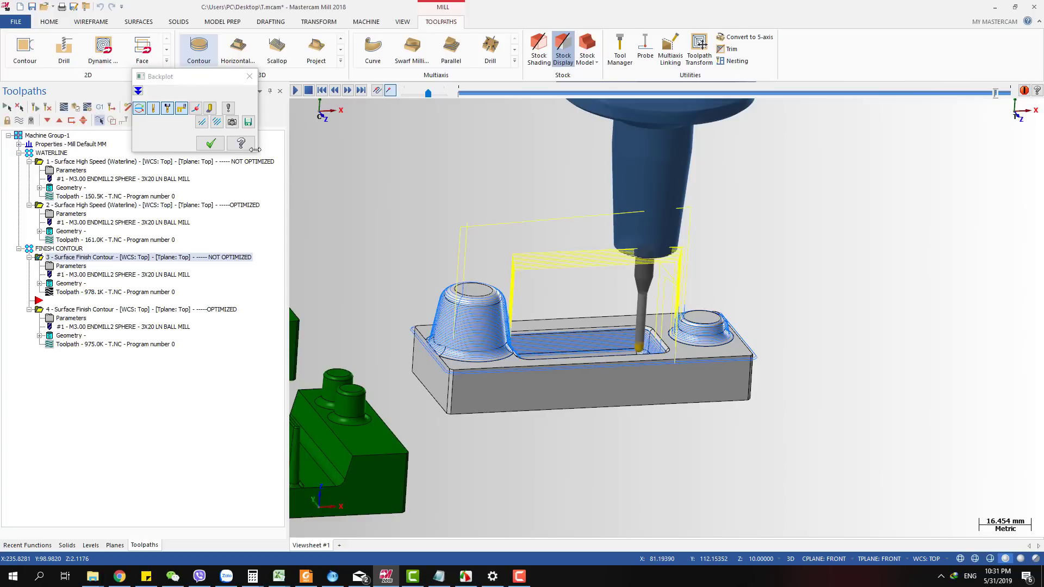
{"action": "left_click", "coordinate": [211, 143]}
Backplot the optimized Surface Finish Contour toolpath up to the small boss passes, and close the backplot.
{"action": "left_click", "coordinate": [81, 310]}
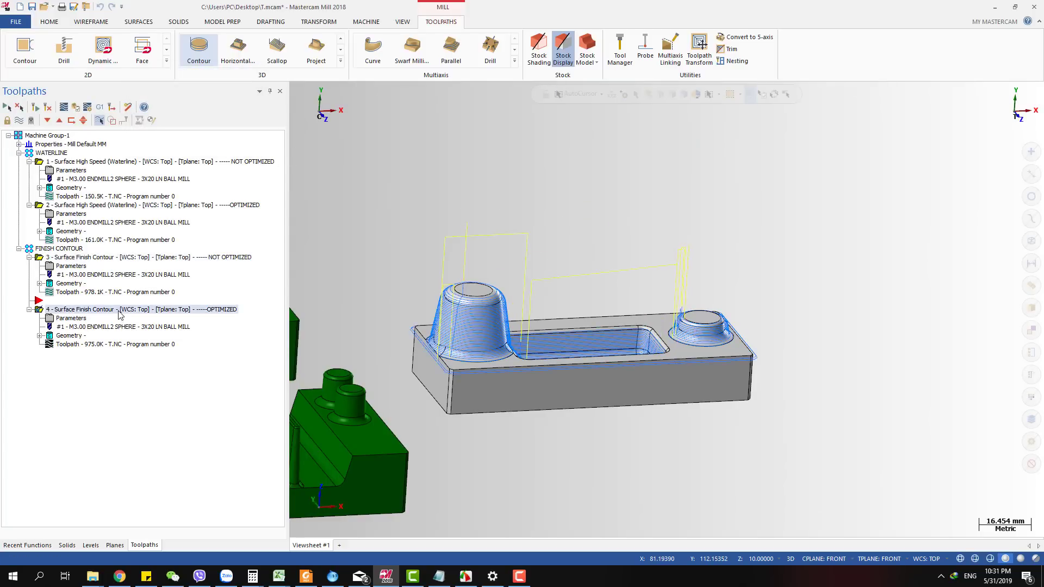
{"action": "left_click", "coordinate": [113, 343]}
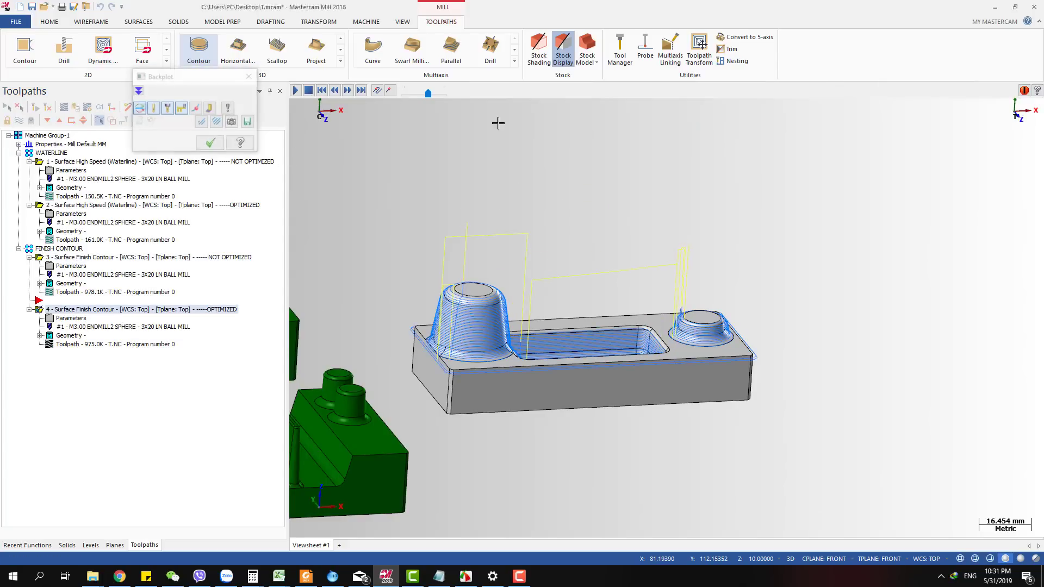
{"action": "left_click_drag", "start_coordinate": [461, 95], "coordinate": [852, 102]}
{"action": "left_click_drag", "start_coordinate": [890, 105], "coordinate": [955, 104]}
{"action": "scroll", "coordinate": [718, 312], "scroll_direction": "up", "scroll_amount": 2}
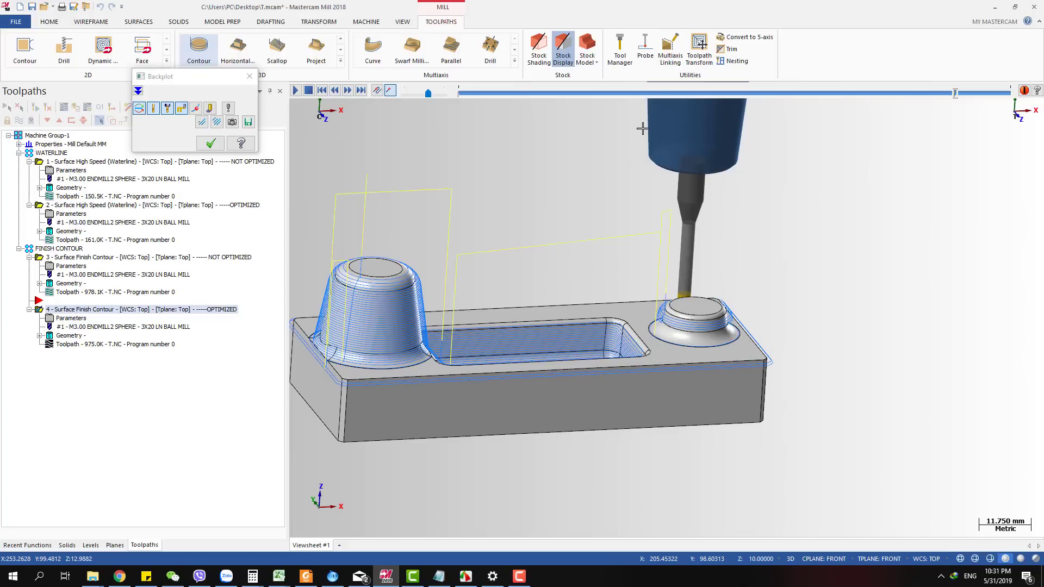
{"action": "left_click", "coordinate": [211, 143]}
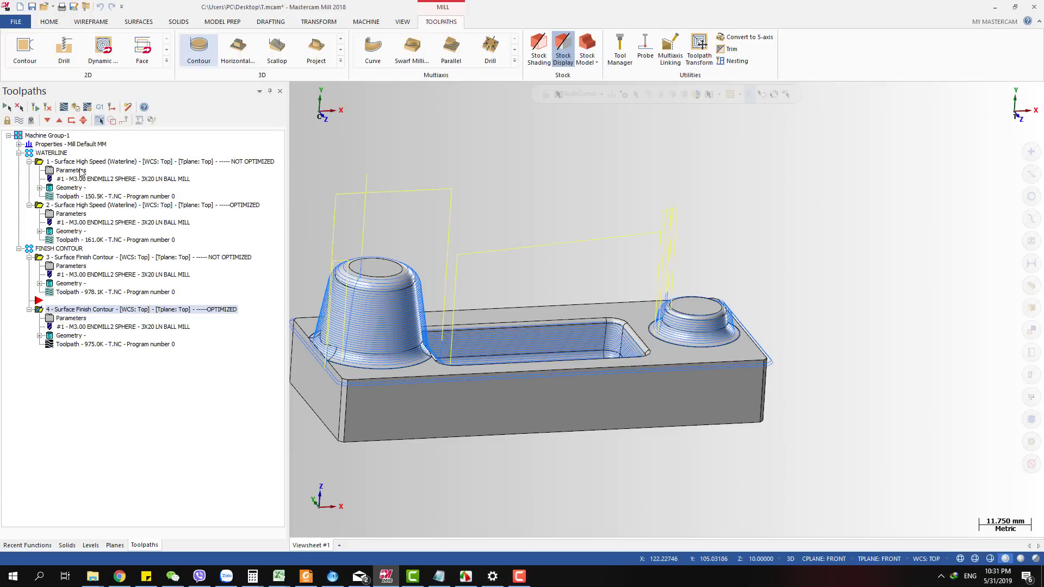
Review the By depth cut order in the non-optimized Waterline parameters, accept them, and regenerate the toolpath.
{"action": "left_click", "coordinate": [70, 170]}
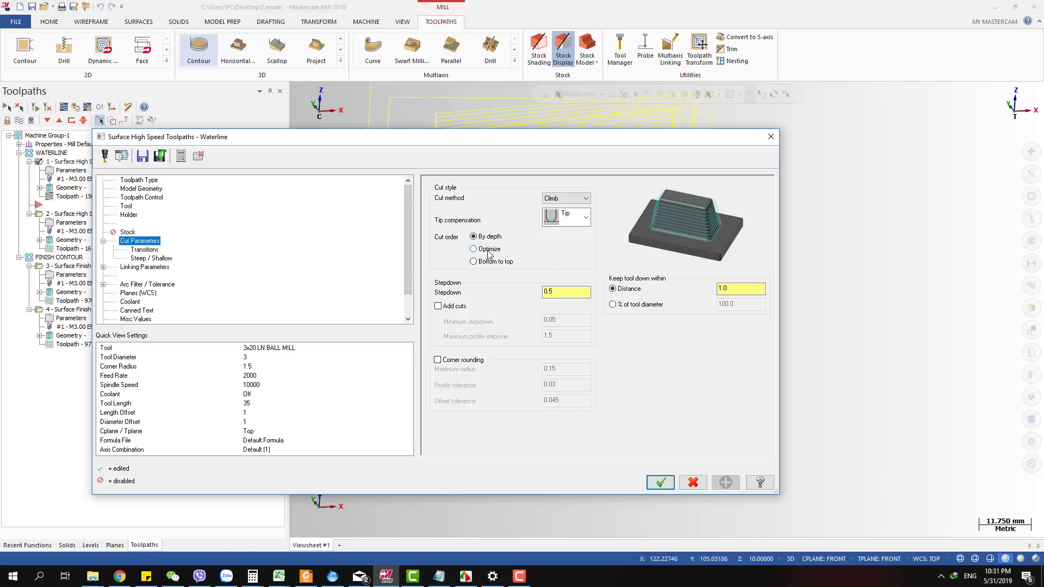
{"action": "left_click_drag", "start_coordinate": [586, 144], "coordinate": [637, 408]}
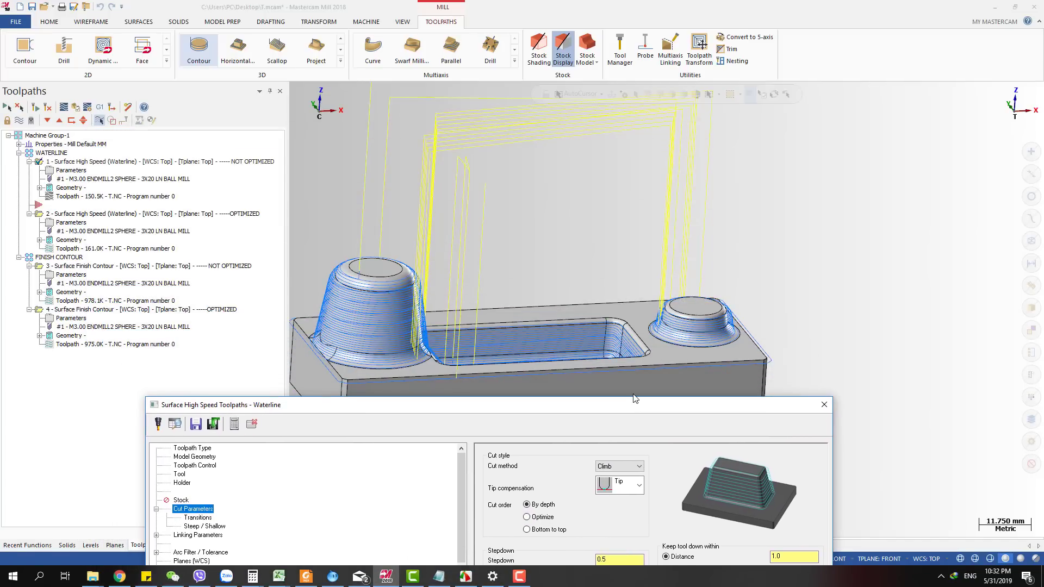
{"action": "left_click_drag", "start_coordinate": [622, 414], "coordinate": [588, 95]}
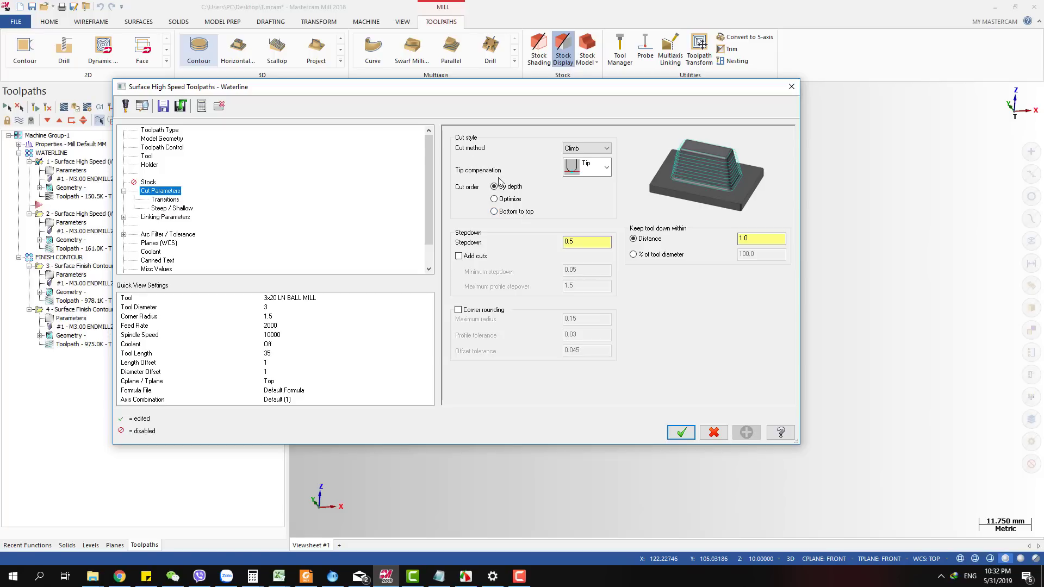
{"action": "left_click", "coordinate": [682, 433]}
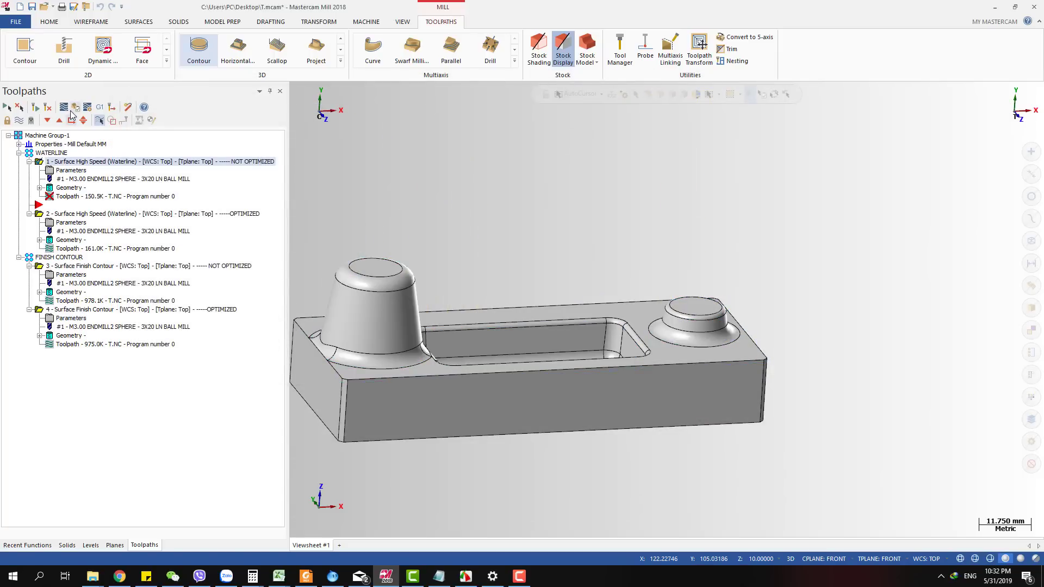
{"action": "left_click", "coordinate": [37, 109]}
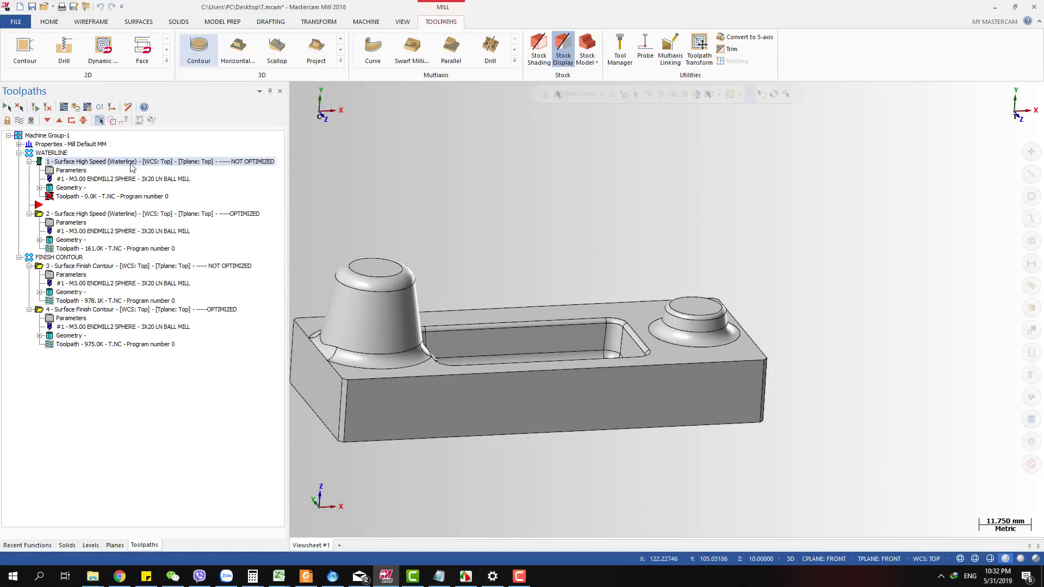
Recheck the non-optimized Waterline cut order, and backplot that toolpath down both bosses.
{"action": "left_click", "coordinate": [80, 173]}
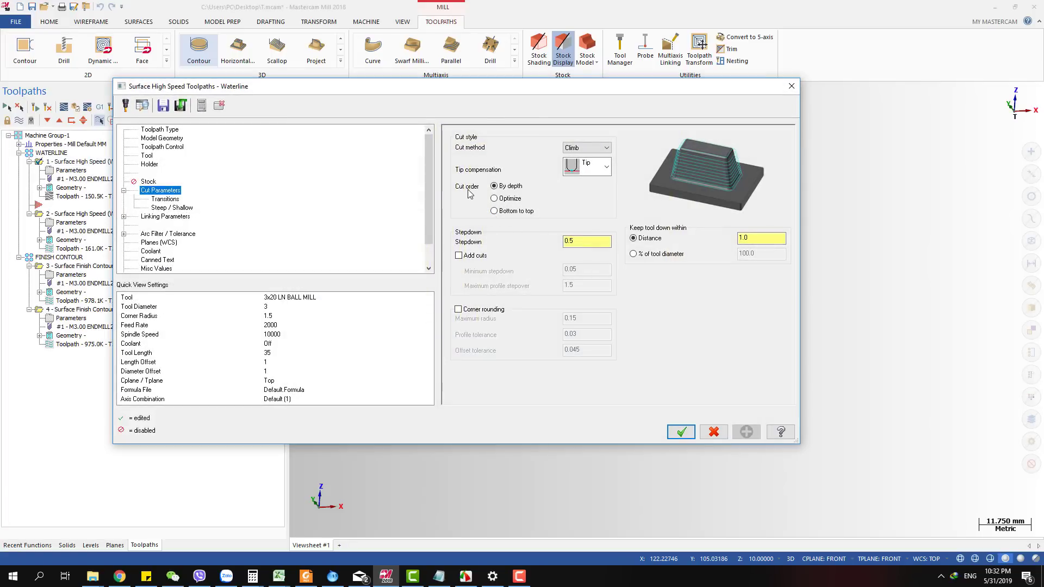
{"action": "left_click", "coordinate": [792, 86]}
{"action": "left_click", "coordinate": [129, 198]}
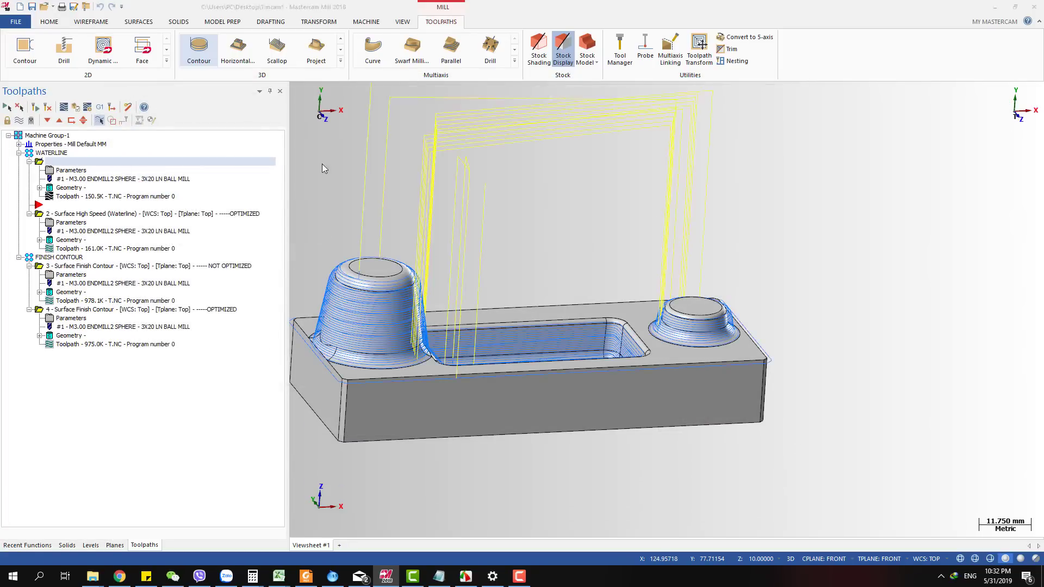
{"action": "left_click_drag", "start_coordinate": [460, 95], "coordinate": [787, 94]}
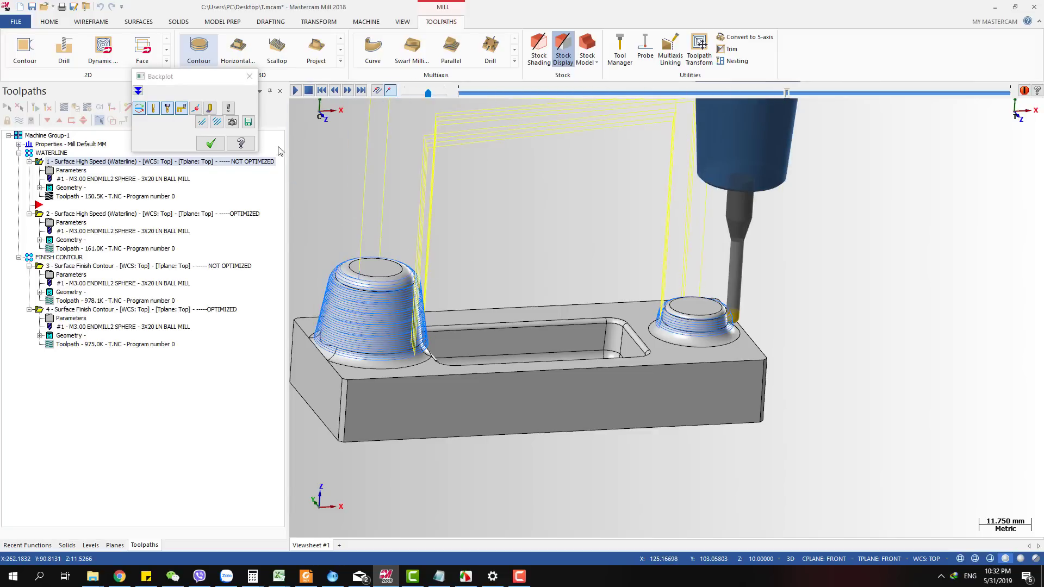
{"action": "left_click", "coordinate": [210, 143]}
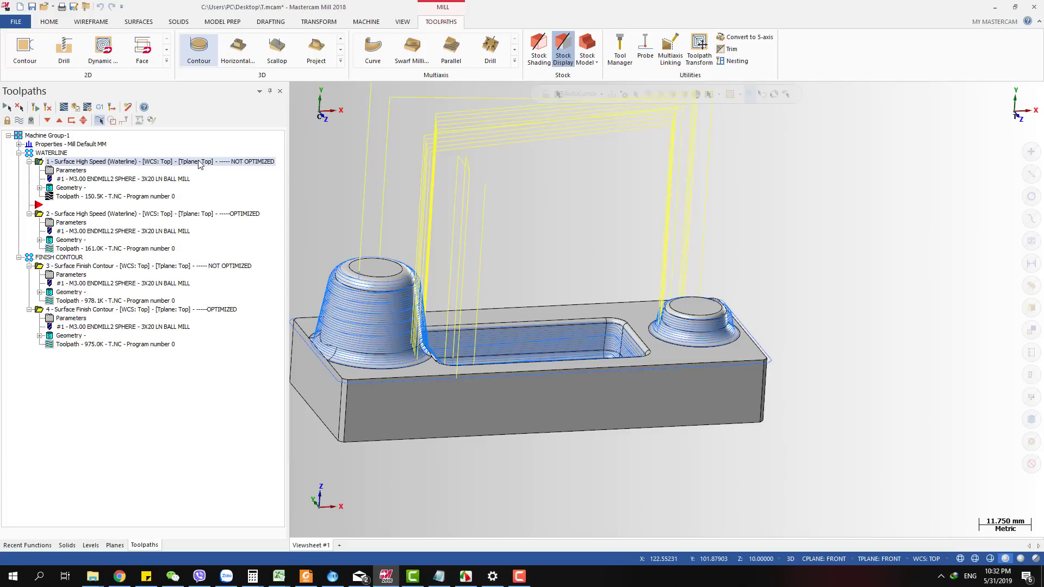
Review the Optimize cut order in the optimized Waterline parameters, accept them, and regenerate the toolpath.
{"action": "left_click", "coordinate": [121, 215]}
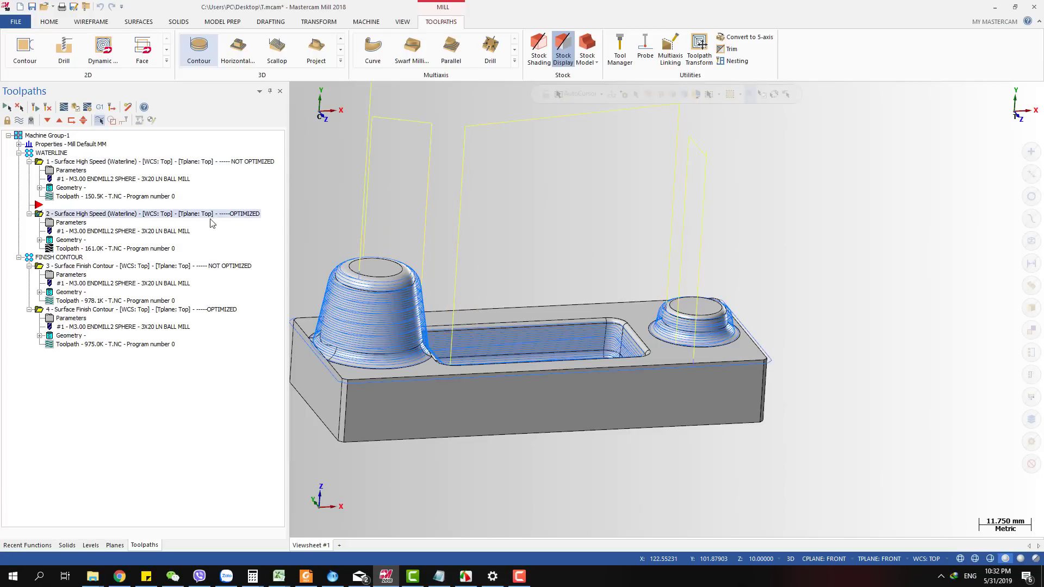
{"action": "left_click", "coordinate": [76, 225]}
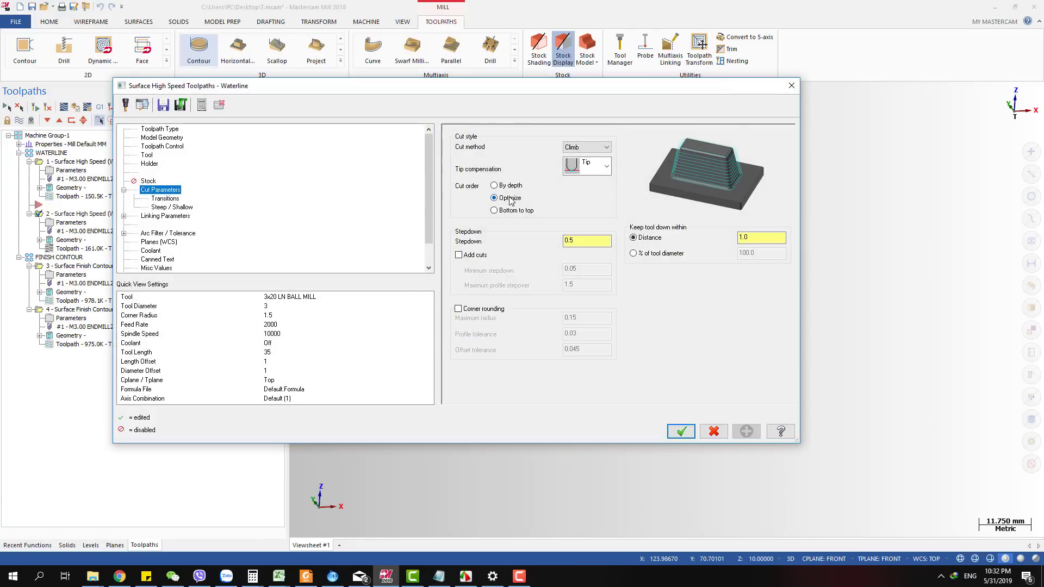
{"action": "left_click", "coordinate": [681, 431]}
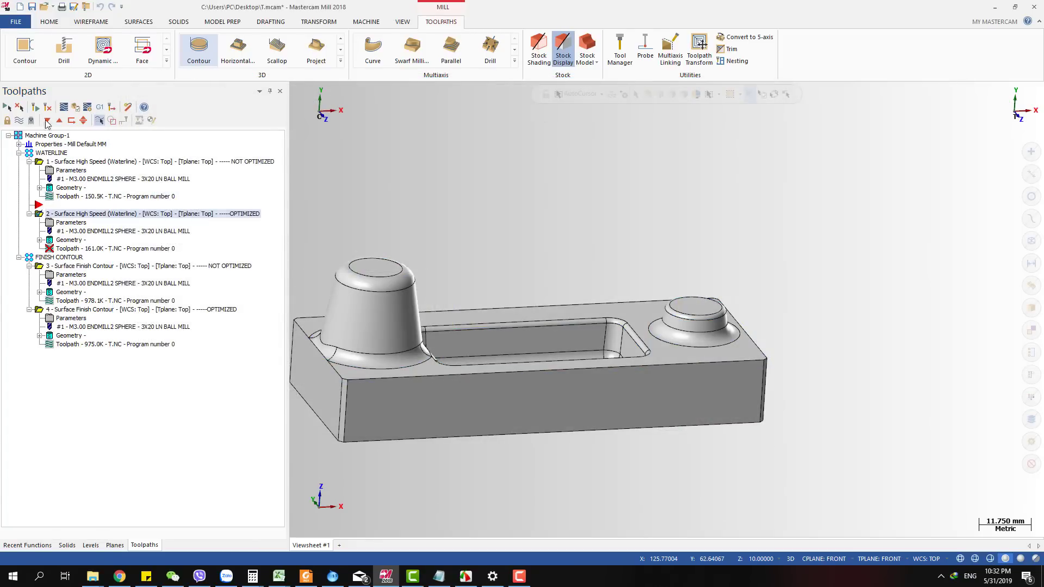
{"action": "left_click", "coordinate": [36, 107]}
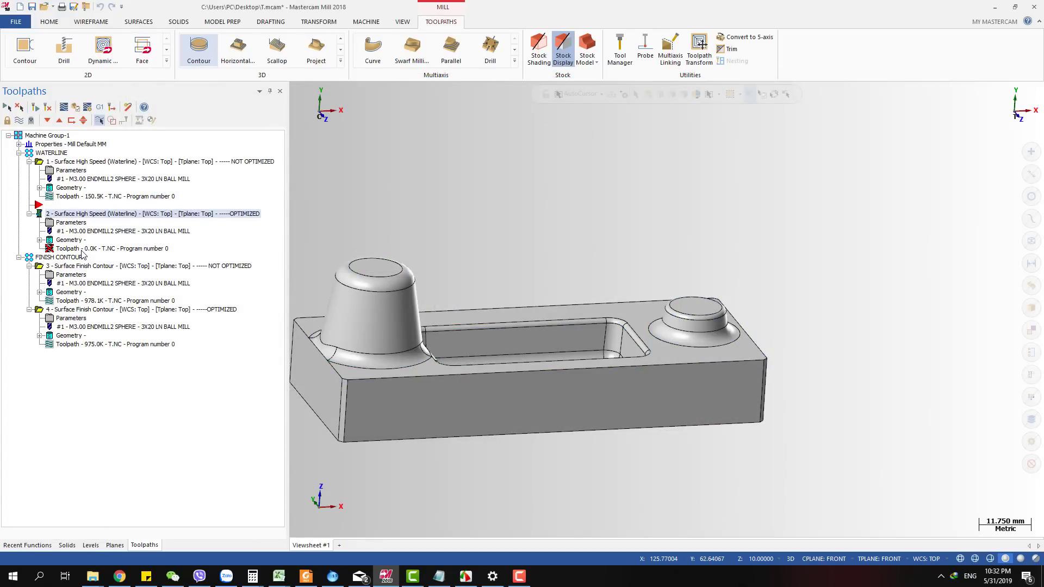
Backplot the optimized Waterline toolpath through to its end, and close the backplot.
{"action": "left_click", "coordinate": [81, 250]}
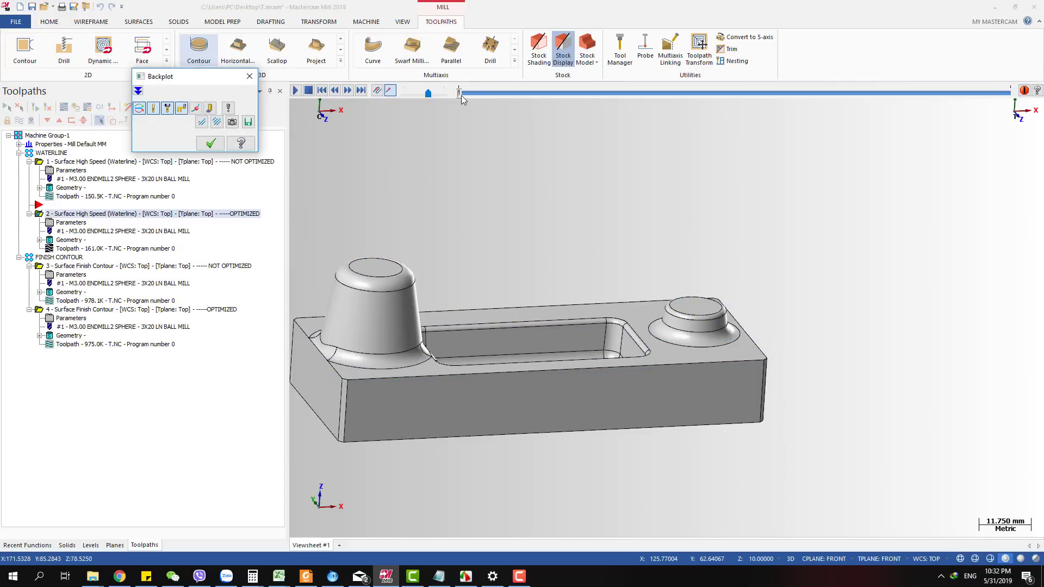
{"action": "mouse_move", "coordinate": [461, 96]}
{"action": "left_mouse_down"}
{"action": "mouse_move", "coordinate": [659, 98]}
{"action": "mouse_move", "coordinate": [946, 80]}
{"action": "mouse_move", "coordinate": [1010, 91]}
{"action": "left_mouse_up"}
{"action": "scroll", "coordinate": [571, 256], "scroll_direction": "down", "scroll_amount": 2}
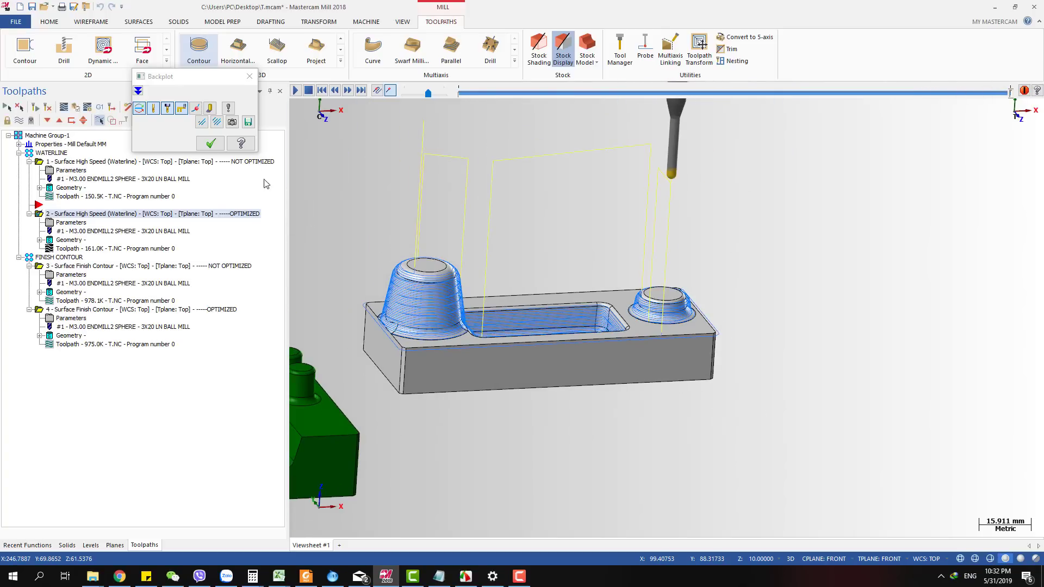
{"action": "left_click", "coordinate": [211, 143]}
{"action": "scroll", "coordinate": [729, 234], "scroll_direction": "down", "scroll_amount": 2}
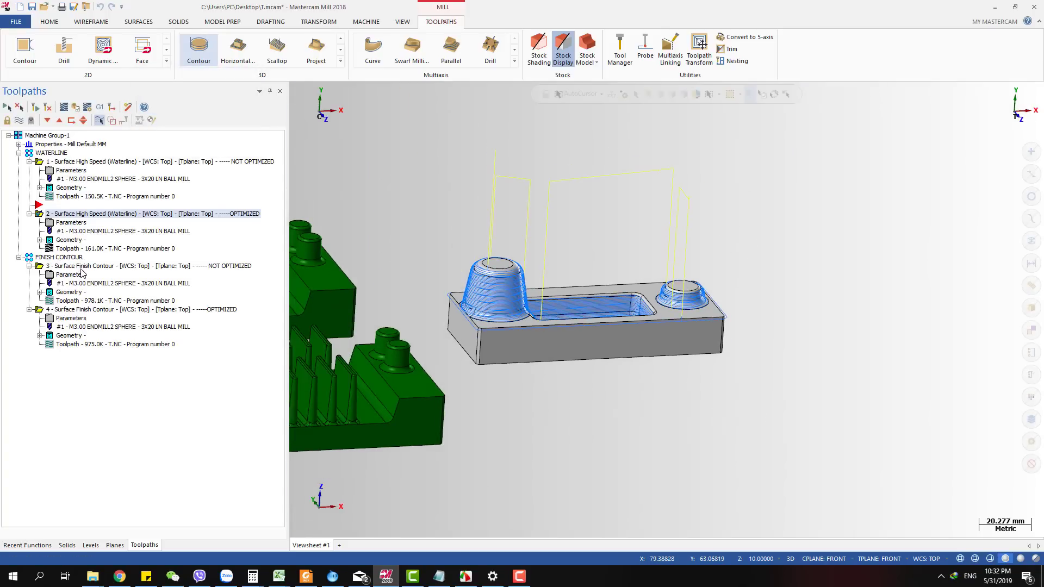
Check the Optimize cut order option in the non-optimized Surface Finish Contour parameters, and accept them as they are.
{"action": "left_click", "coordinate": [80, 267]}
{"action": "left_click", "coordinate": [70, 276]}
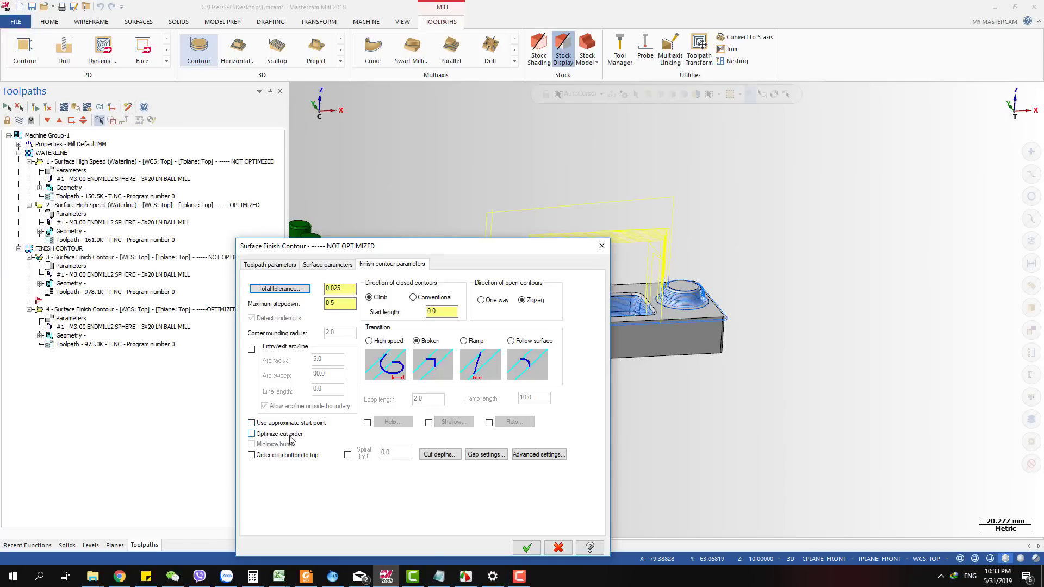
{"action": "left_click", "coordinate": [527, 548]}
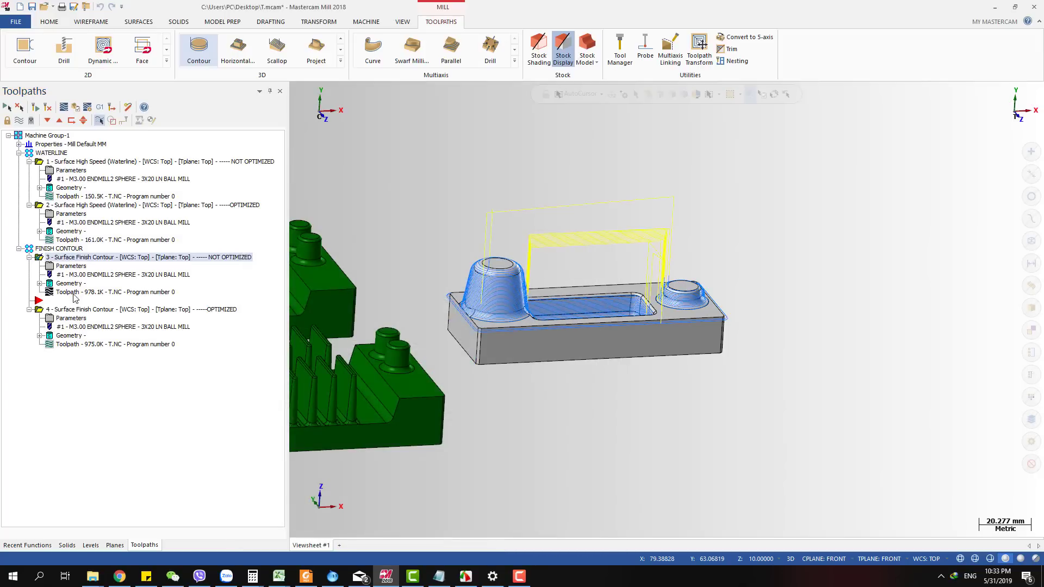
Compare the two Surface Finish Contour toolpaths, and check the Optimize cut order option in the optimized one's finish contour parameters.
{"action": "left_click", "coordinate": [70, 311]}
{"action": "left_click", "coordinate": [83, 259]}
{"action": "left_click", "coordinate": [75, 311]}
{"action": "left_click", "coordinate": [71, 319]}
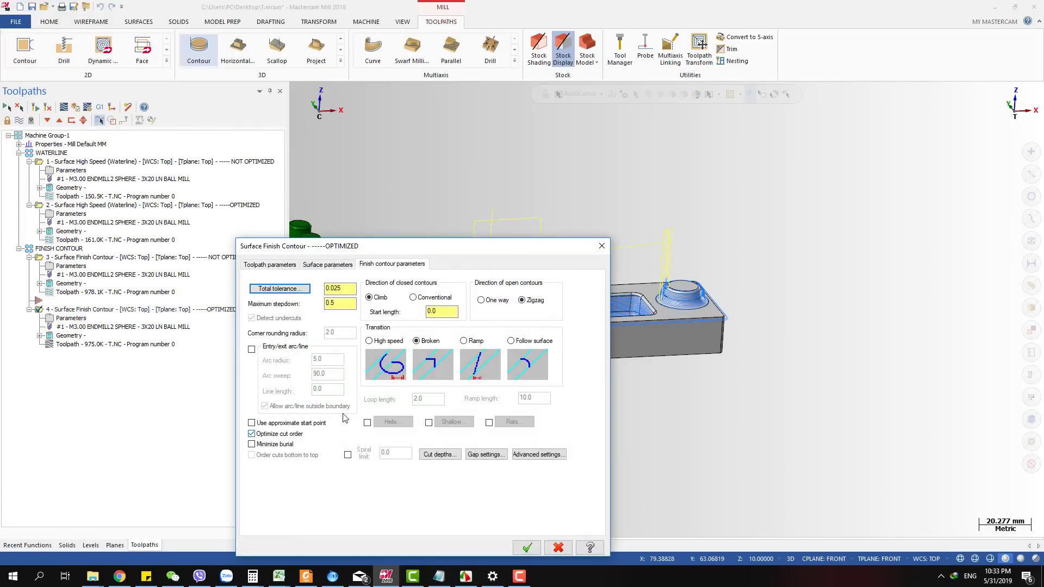
{"action": "left_click", "coordinate": [601, 245]}
{"action": "left_click", "coordinate": [104, 258]}
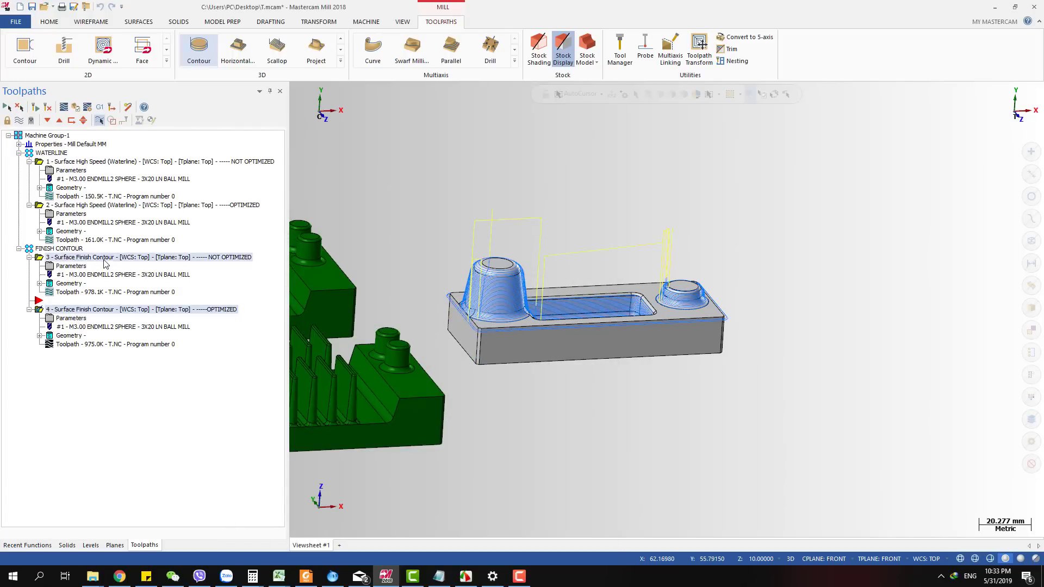
{"action": "left_click", "coordinate": [91, 311]}
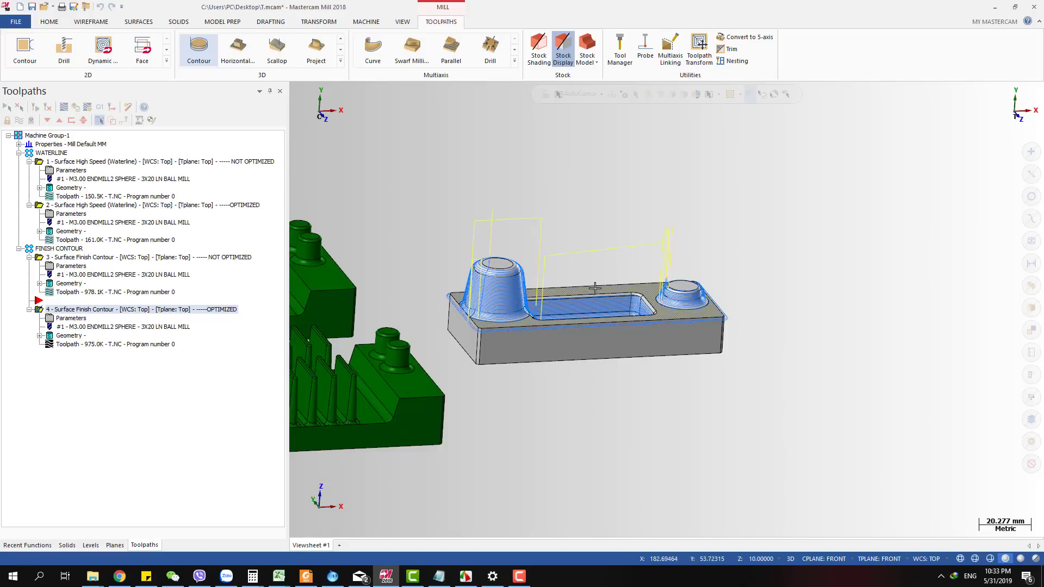
Collapse the non-optimized Surface Finish Contour operation and both Waterline operations in the operations tree.
{"action": "left_click", "coordinate": [29, 257]}
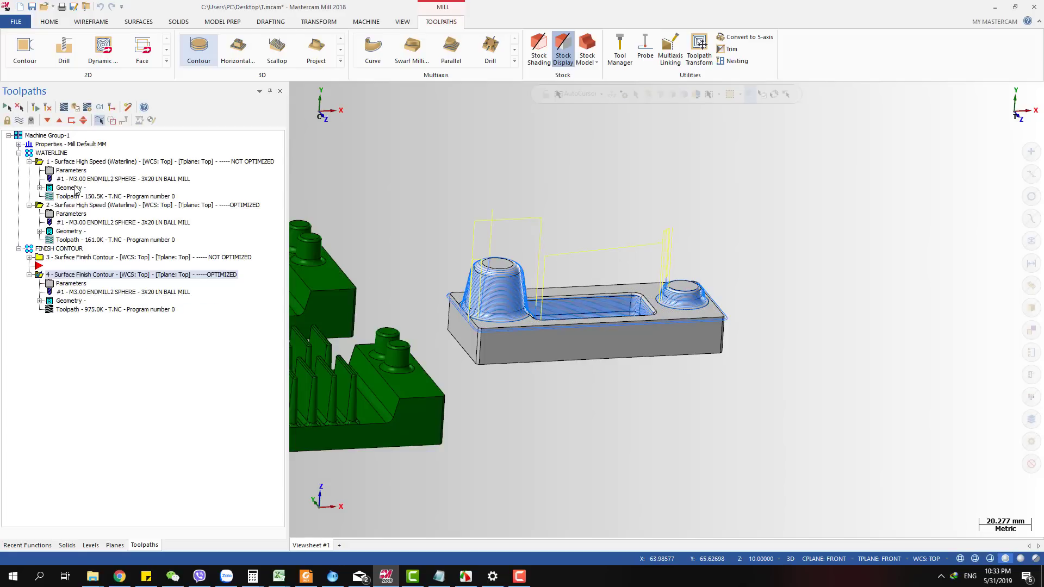
{"action": "left_click", "coordinate": [30, 161]}
{"action": "left_click", "coordinate": [30, 170]}
{"action": "scroll", "coordinate": [731, 266], "scroll_direction": "up", "scroll_amount": 3}
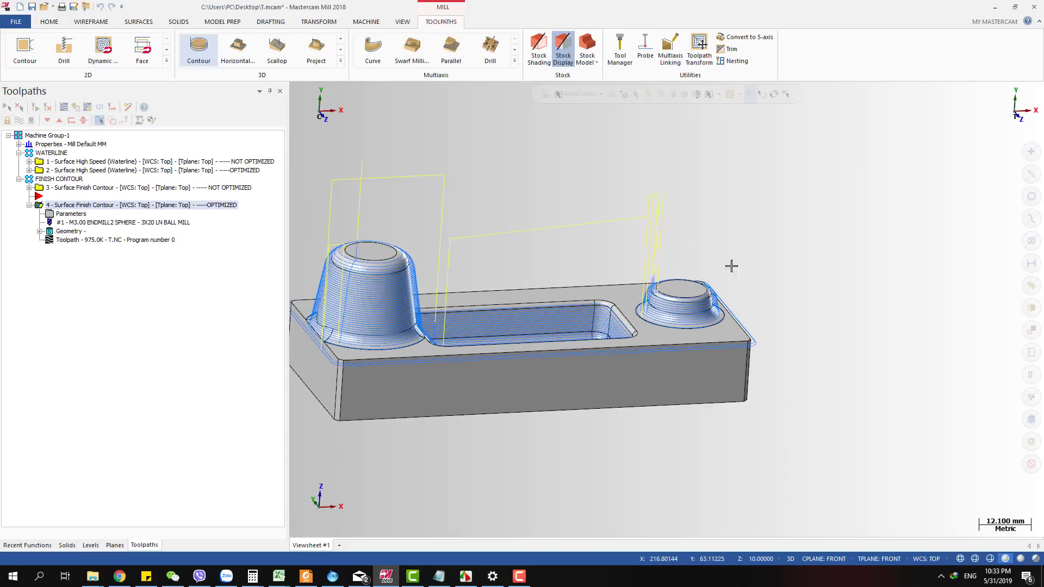
{"action": "scroll", "coordinate": [578, 266], "scroll_direction": "up", "scroll_amount": 3}
{"action": "middle_click_drag", "start_coordinate": [565, 239], "coordinate": [606, 229]}
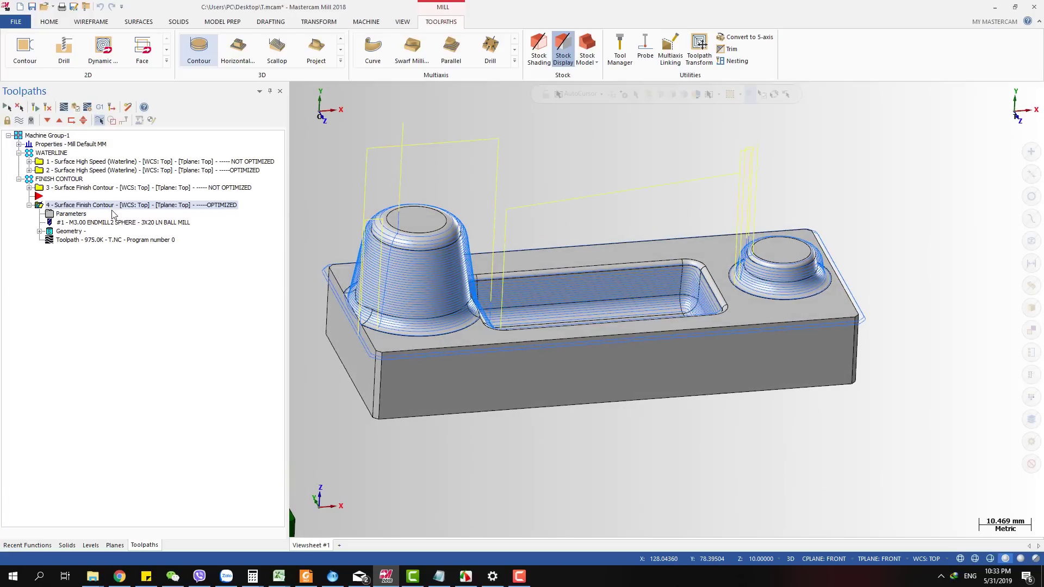
Compare the rapid moves of the two Waterline toolpaths, and display the optimized Surface Finish Contour toolpath.
{"action": "left_click", "coordinate": [99, 163]}
{"action": "left_click", "coordinate": [92, 170]}
{"action": "left_click", "coordinate": [102, 161]}
{"action": "left_click", "coordinate": [105, 169]}
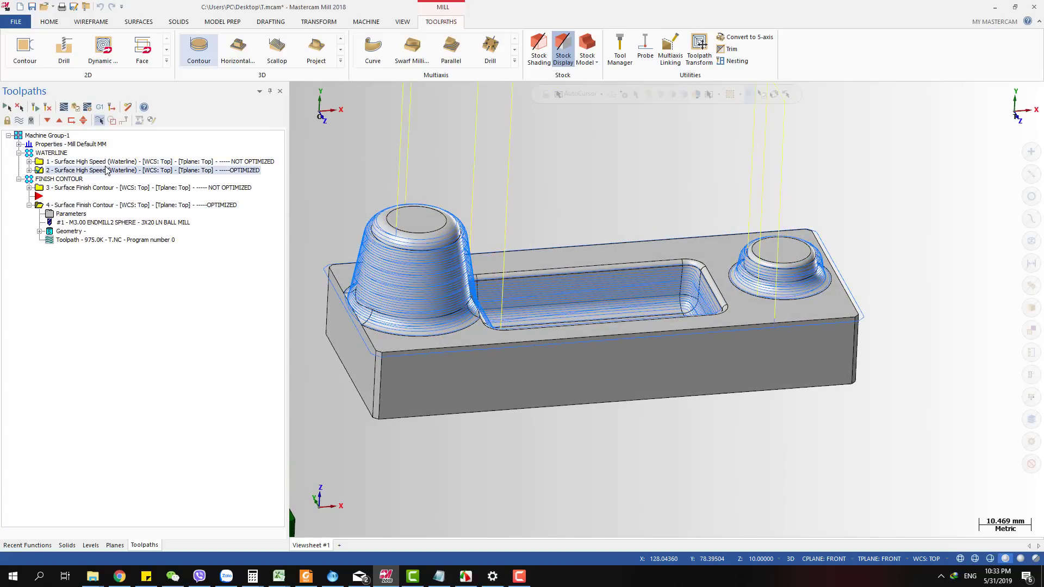
{"action": "left_click", "coordinate": [133, 207]}
{"action": "scroll", "coordinate": [636, 348], "scroll_direction": "down", "scroll_amount": 3}
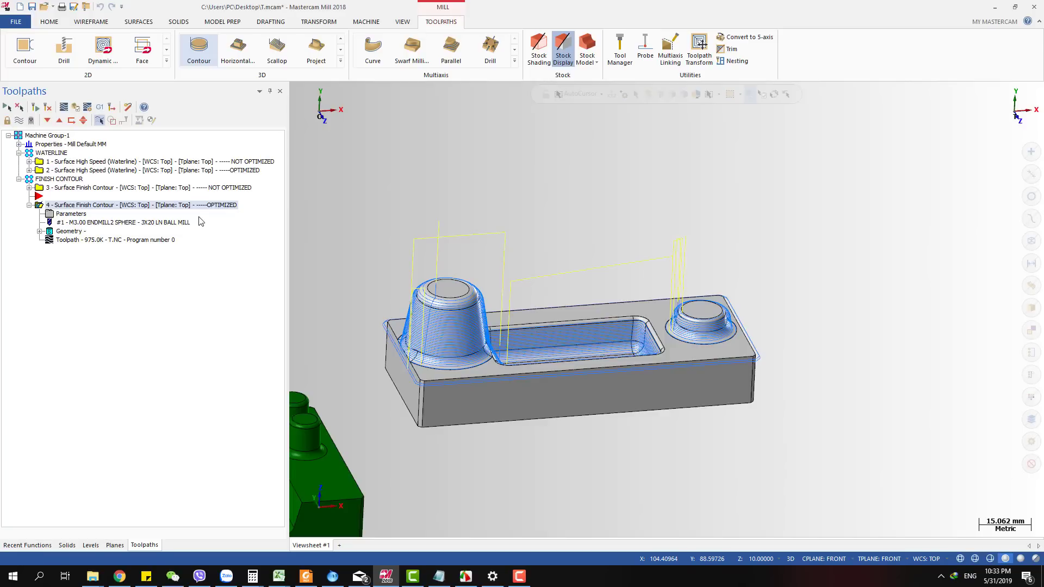
Compare the rapid moves of the optimized Waterline toolpath with those of the optimized Surface Finish Contour toolpath.
{"action": "left_click", "coordinate": [144, 172]}
{"action": "left_click", "coordinate": [120, 207]}
{"action": "left_click", "coordinate": [137, 172]}
{"action": "left_click", "coordinate": [127, 207]}
{"action": "left_click", "coordinate": [146, 172]}
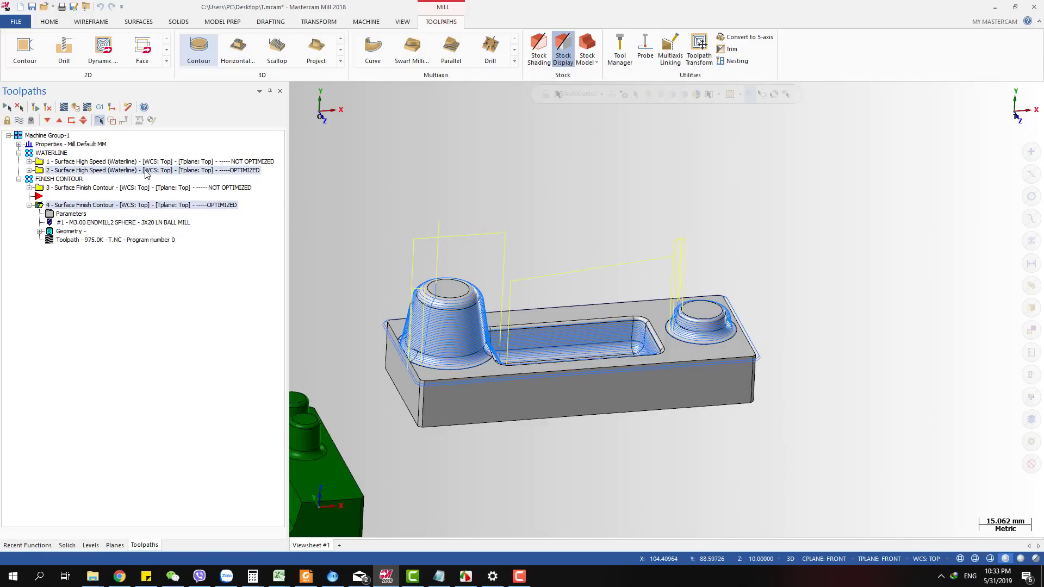
{"action": "left_click", "coordinate": [136, 207]}
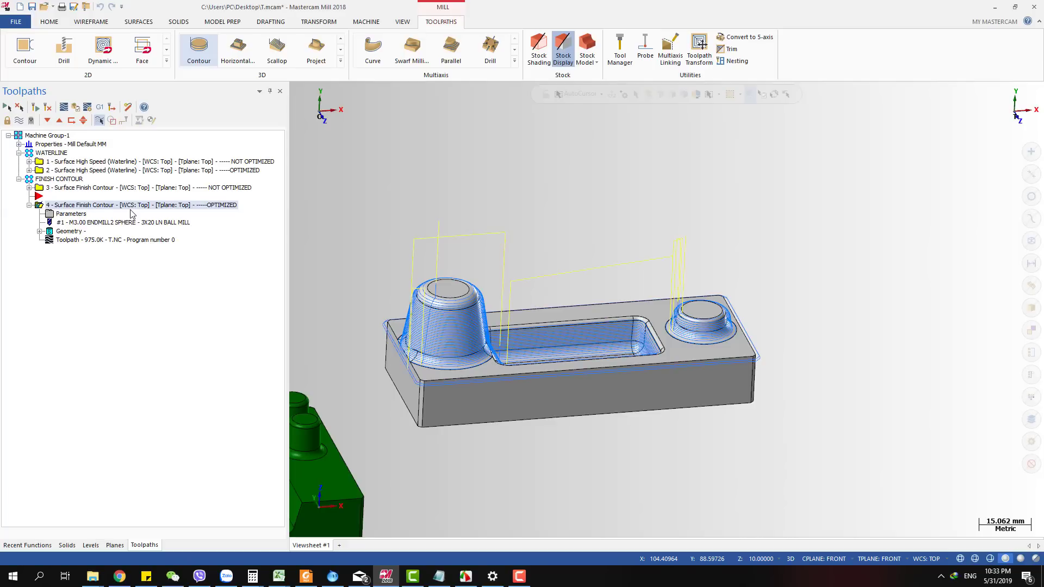
{"action": "left_click", "coordinate": [128, 169]}
{"action": "left_click", "coordinate": [125, 206]}
{"action": "left_click", "coordinate": [132, 171]}
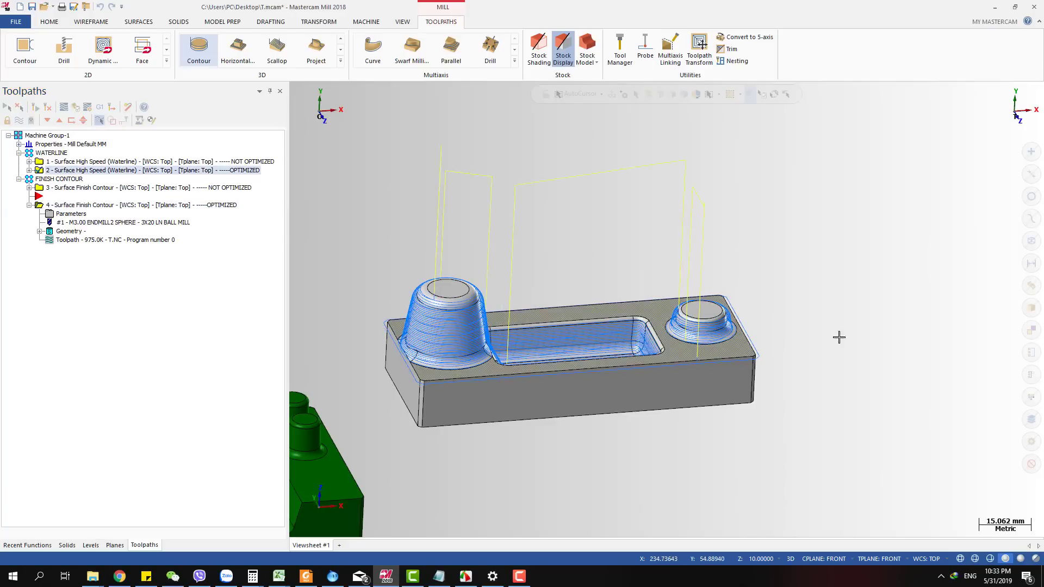
Examine the two green finned parts labelled CONTOUR and WATERLINE beside the two-boss part.
{"action": "scroll", "coordinate": [867, 203], "scroll_direction": "down", "scroll_amount": 5}
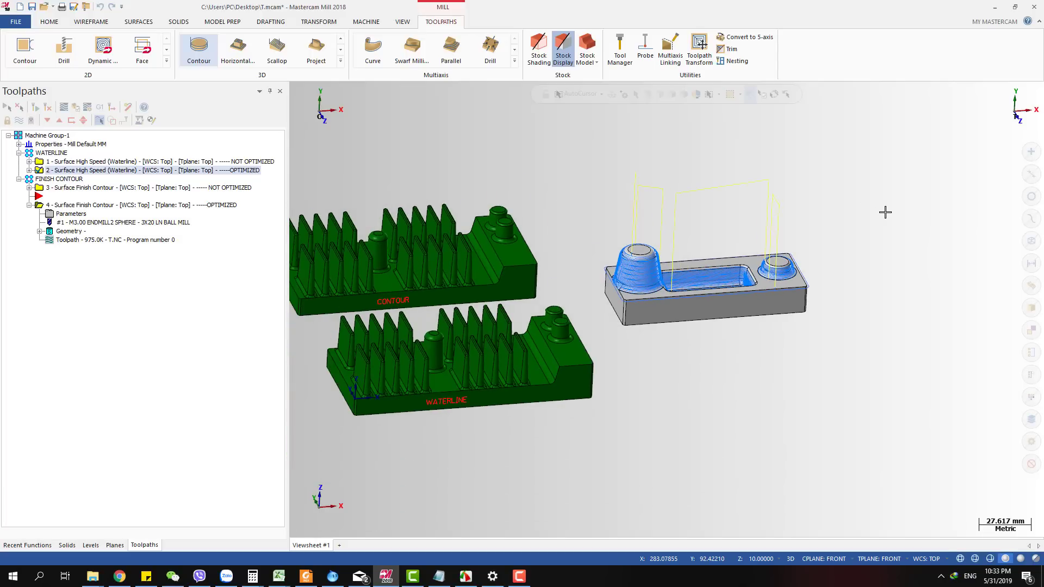
{"action": "scroll", "coordinate": [628, 342], "scroll_direction": "up", "scroll_amount": 3}
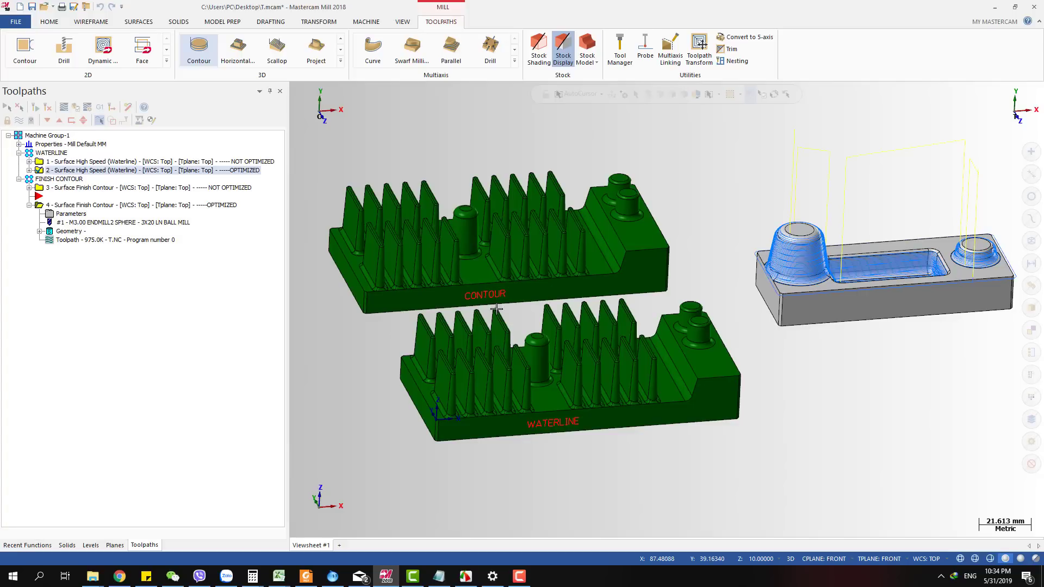
{"action": "mouse_move", "coordinate": [612, 267]}
{"action": "middle_mouse_down"}
{"action": "mouse_move", "coordinate": [586, 235]}
{"action": "mouse_move", "coordinate": [511, 306]}
{"action": "middle_mouse_up"}
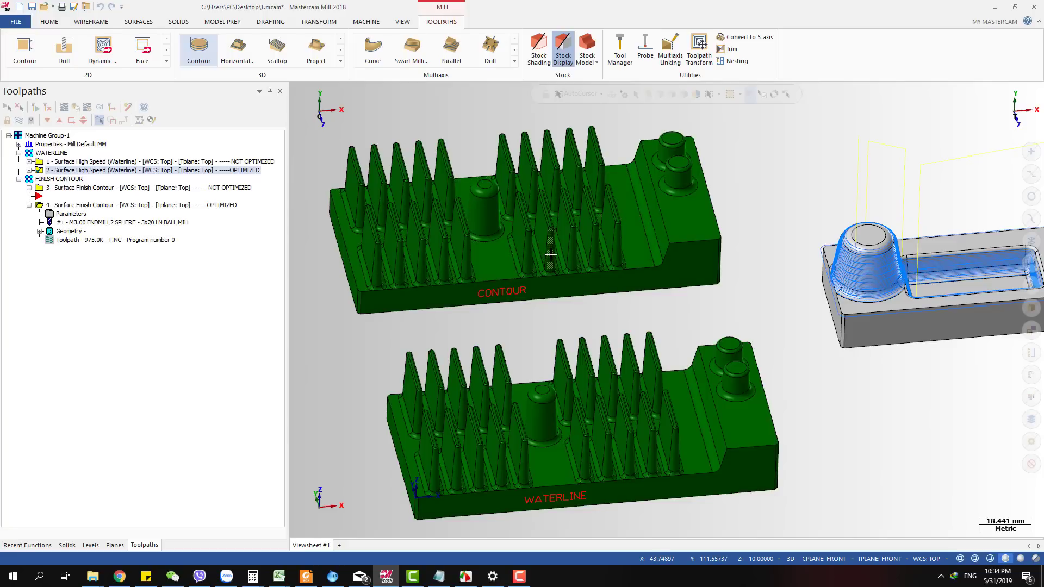
{"action": "scroll", "coordinate": [607, 372], "scroll_direction": "down", "scroll_amount": 2}
{"action": "scroll", "coordinate": [582, 486], "scroll_direction": "up", "scroll_amount": 3}
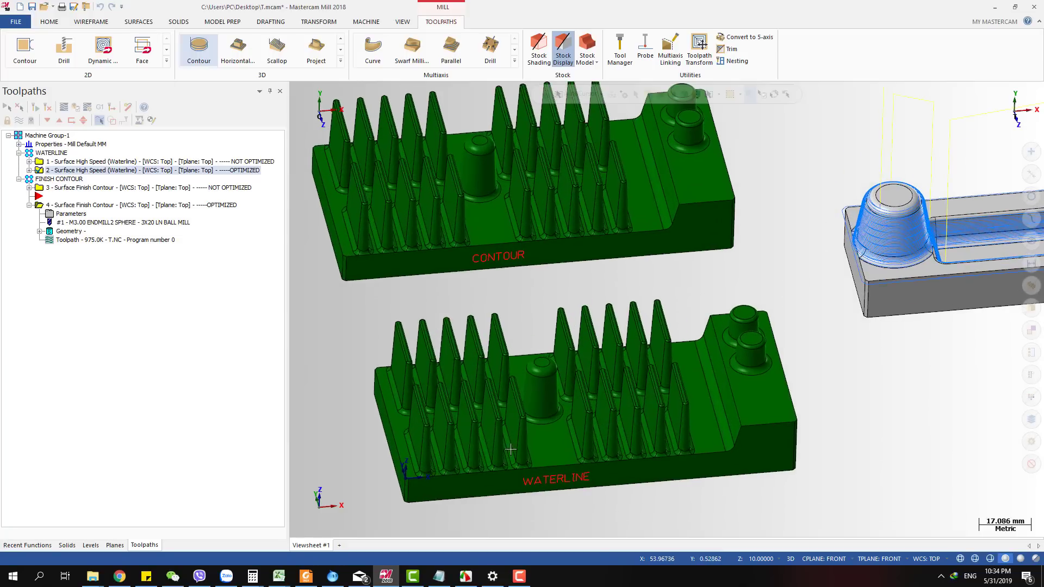
{"action": "scroll", "coordinate": [592, 407], "scroll_direction": "down", "scroll_amount": 1}
{"action": "scroll", "coordinate": [517, 275], "scroll_direction": "up", "scroll_amount": 2}
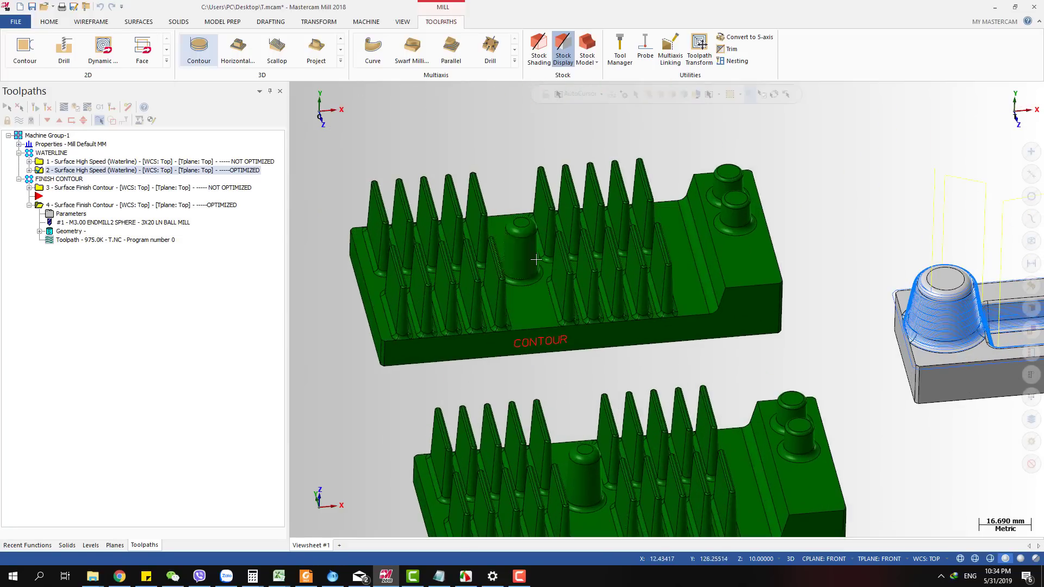
{"action": "scroll", "coordinate": [522, 239], "scroll_direction": "down", "scroll_amount": 1}
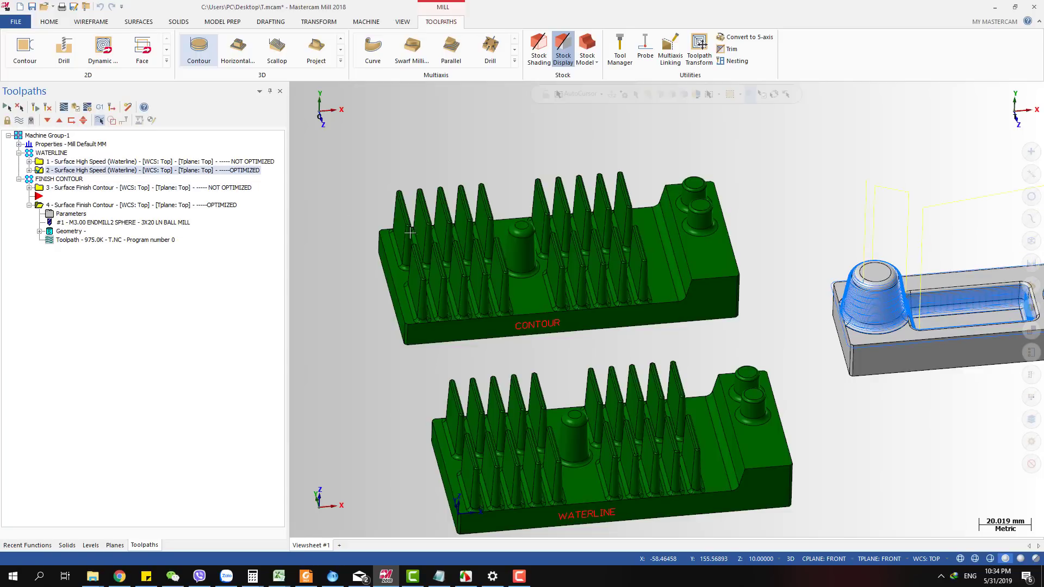
{"action": "scroll", "coordinate": [565, 283], "scroll_direction": "down", "scroll_amount": 2}
{"action": "scroll", "coordinate": [648, 362], "scroll_direction": "up", "scroll_amount": 3}
{"action": "scroll", "coordinate": [647, 362], "scroll_direction": "up", "scroll_amount": 3}
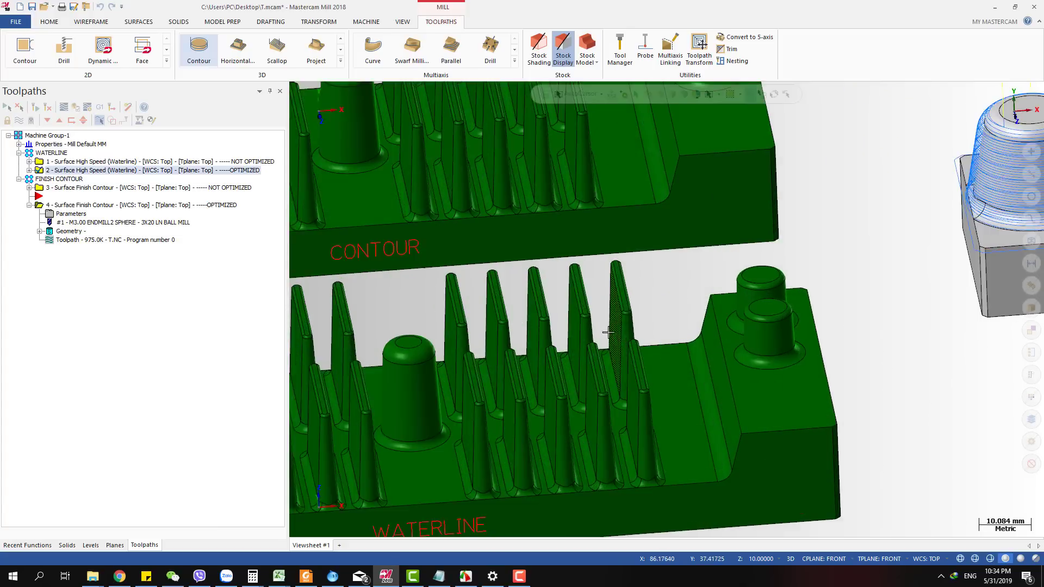
{"action": "scroll", "coordinate": [653, 327], "scroll_direction": "down", "scroll_amount": 2}
{"action": "mouse_move", "coordinate": [580, 345]}
{"action": "middle_mouse_down"}
{"action": "mouse_move", "coordinate": [604, 326]}
{"action": "mouse_move", "coordinate": [598, 354]}
{"action": "mouse_move", "coordinate": [606, 363]}
{"action": "mouse_move", "coordinate": [608, 354]}
{"action": "middle_mouse_up"}
{"action": "scroll", "coordinate": [592, 317], "scroll_direction": "down", "scroll_amount": 2}
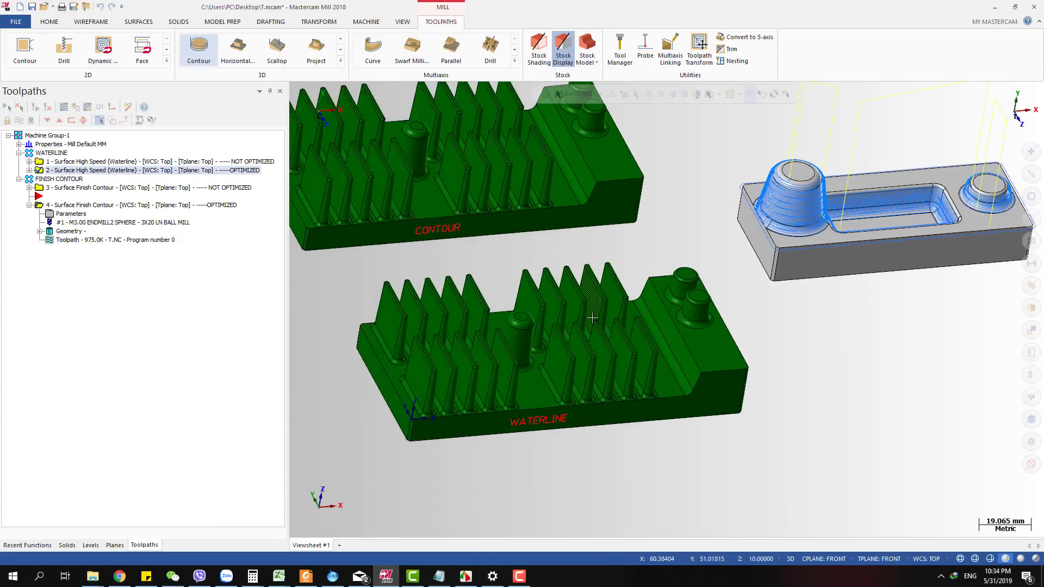
Examine the fins, centre post and twin bosses of the WATERLINE part up close from several angles.
{"action": "middle_click_drag", "start_coordinate": [553, 334], "coordinate": [515, 288]}
{"action": "scroll", "coordinate": [481, 337], "scroll_direction": "up", "scroll_amount": 4}
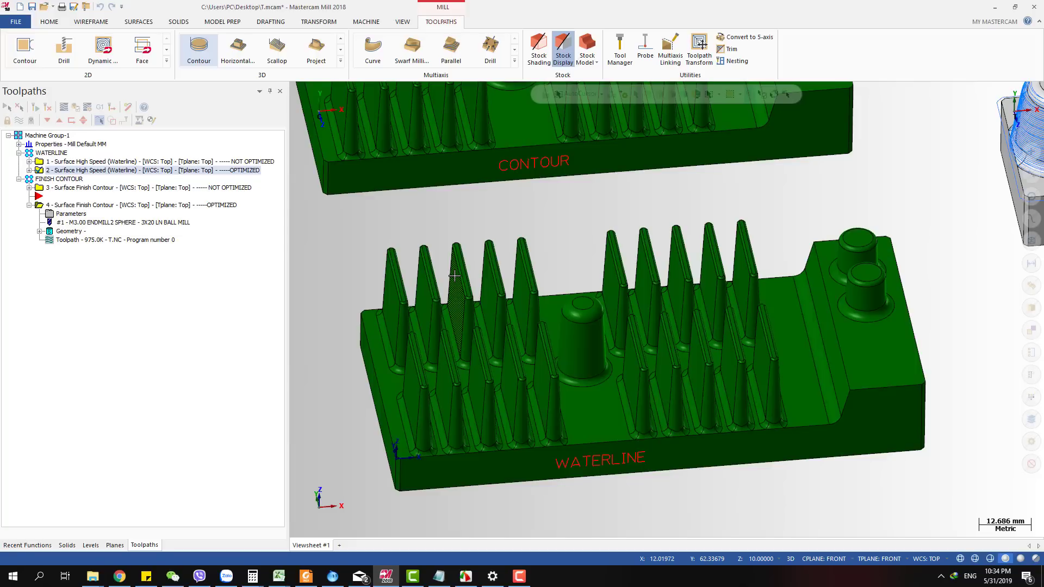
{"action": "scroll", "coordinate": [502, 258], "scroll_direction": "up", "scroll_amount": 2}
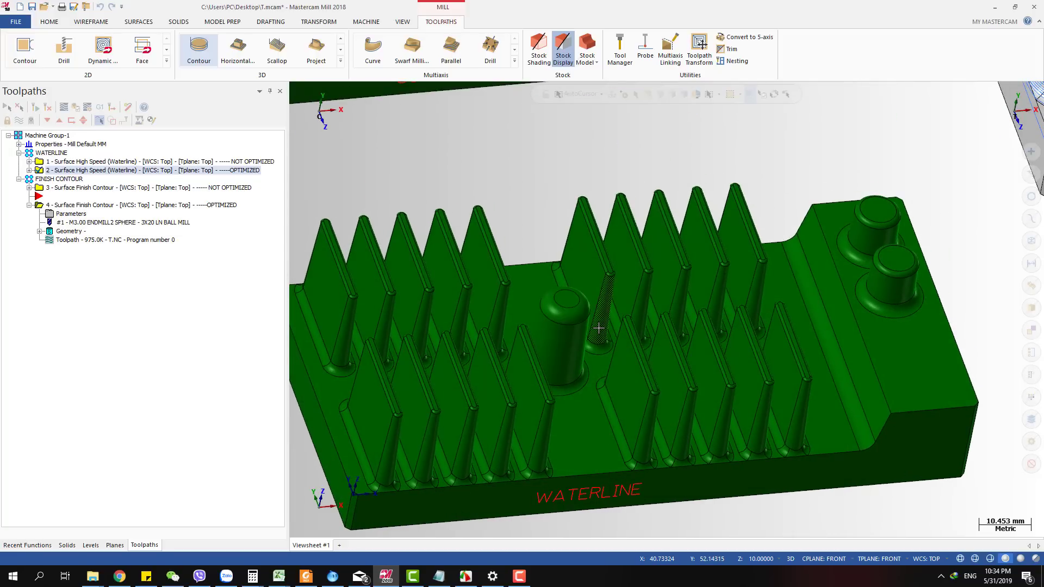
{"action": "scroll", "coordinate": [602, 323], "scroll_direction": "down", "scroll_amount": 2}
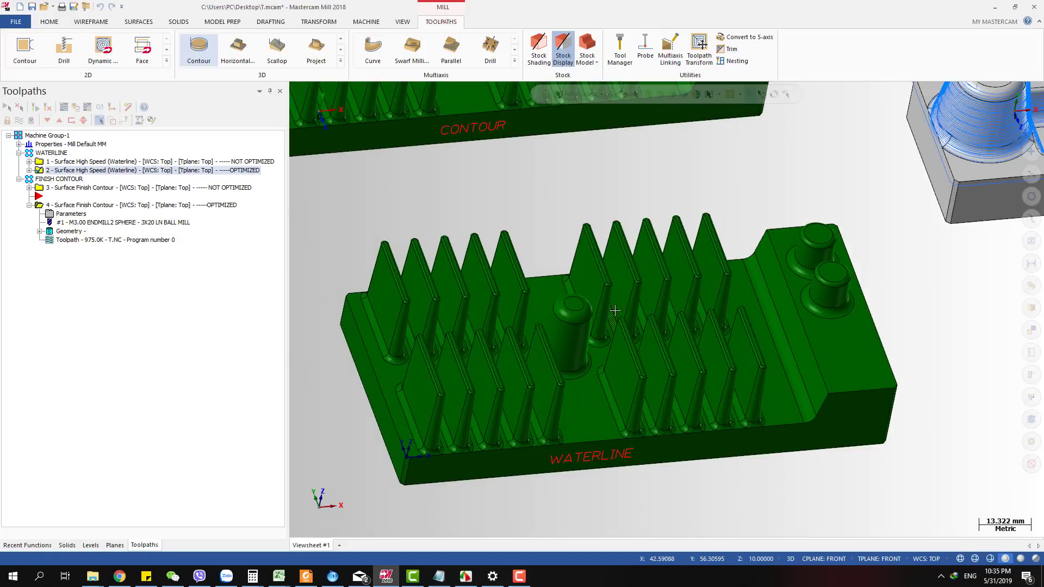
{"action": "scroll", "coordinate": [881, 272], "scroll_direction": "up", "scroll_amount": 4}
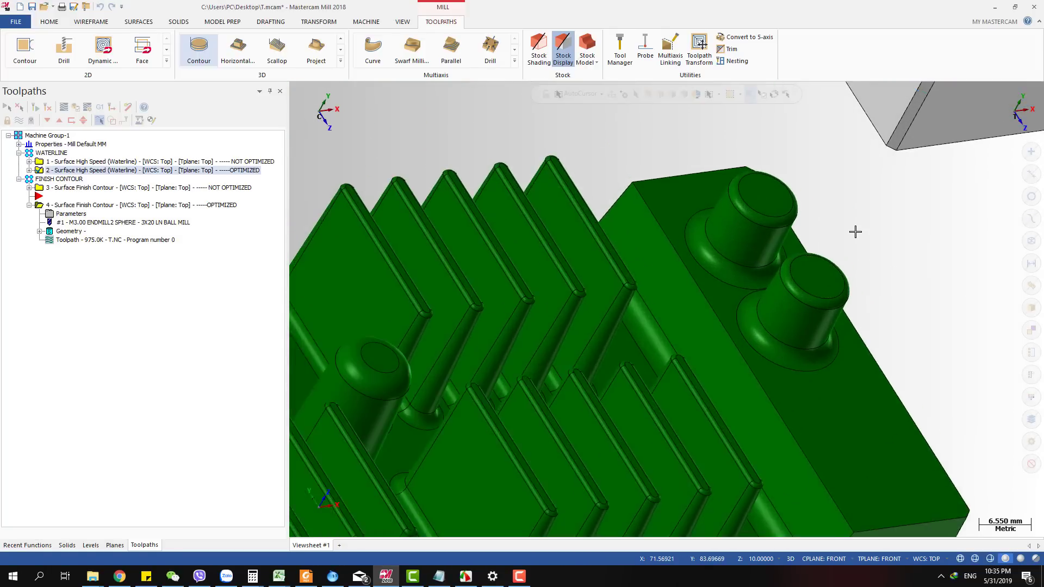
{"action": "middle_click_drag", "start_coordinate": [856, 233], "coordinate": [810, 249]}
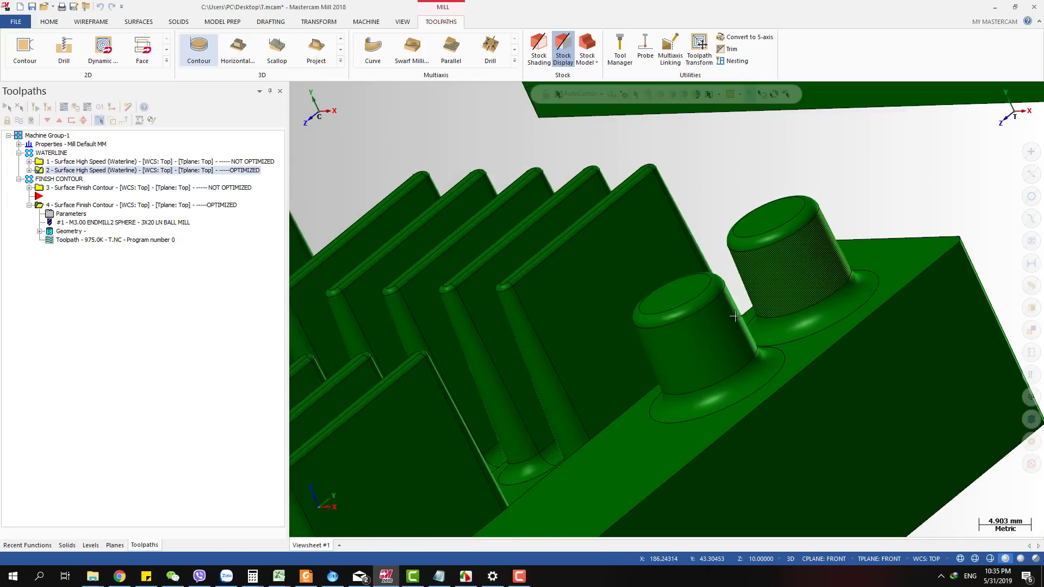
{"action": "scroll", "coordinate": [716, 317], "scroll_direction": "down", "scroll_amount": 1}
{"action": "mouse_move", "coordinate": [715, 317]}
{"action": "middle_mouse_down"}
{"action": "mouse_move", "coordinate": [762, 305]}
{"action": "mouse_move", "coordinate": [636, 305]}
{"action": "mouse_move", "coordinate": [708, 241]}
{"action": "mouse_move", "coordinate": [697, 233]}
{"action": "mouse_move", "coordinate": [820, 325]}
{"action": "middle_mouse_up"}
{"action": "scroll", "coordinate": [578, 289], "scroll_direction": "down", "scroll_amount": 1}
{"action": "scroll", "coordinate": [677, 170], "scroll_direction": "up", "scroll_amount": 2}
{"action": "middle_click_drag", "start_coordinate": [677, 170], "coordinate": [711, 188]}
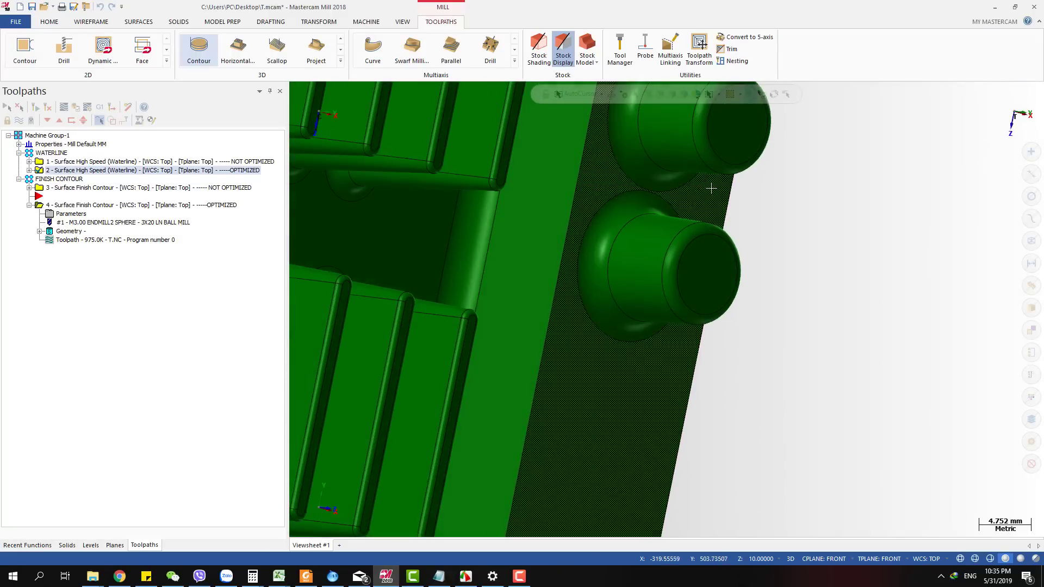
{"action": "scroll", "coordinate": [647, 306], "scroll_direction": "down", "scroll_amount": 5}
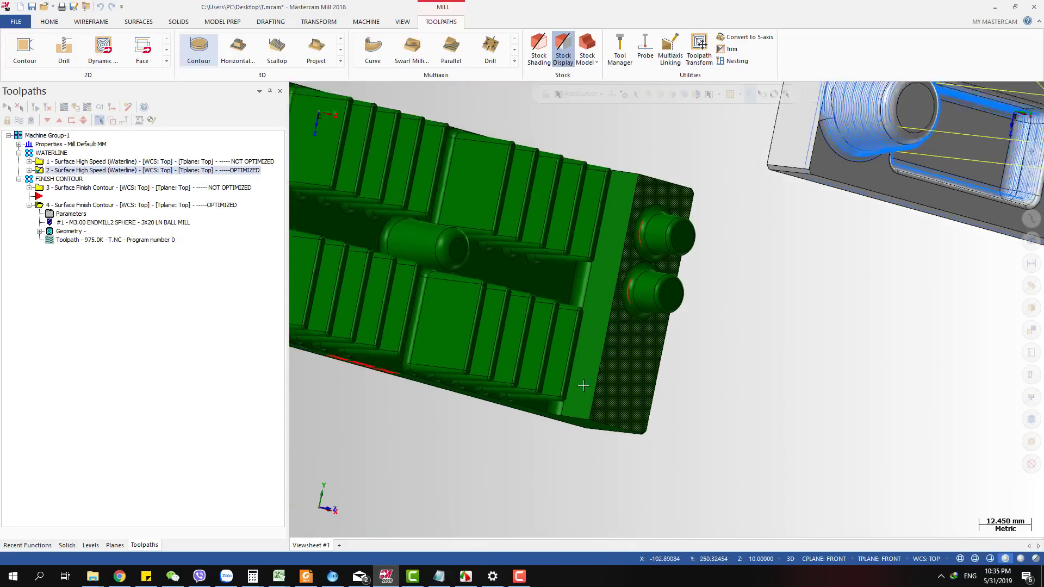
Examine the optimized Waterline toolpath on the two-boss part and compare that part's shape with the finned WATERLINE part.
{"action": "scroll", "coordinate": [571, 361], "scroll_direction": "down", "scroll_amount": 3}
{"action": "middle_click_drag", "start_coordinate": [566, 350], "coordinate": [510, 310]}
{"action": "scroll", "coordinate": [510, 310], "scroll_direction": "down", "scroll_amount": 2}
{"action": "scroll", "coordinate": [786, 359], "scroll_direction": "up", "scroll_amount": 4}
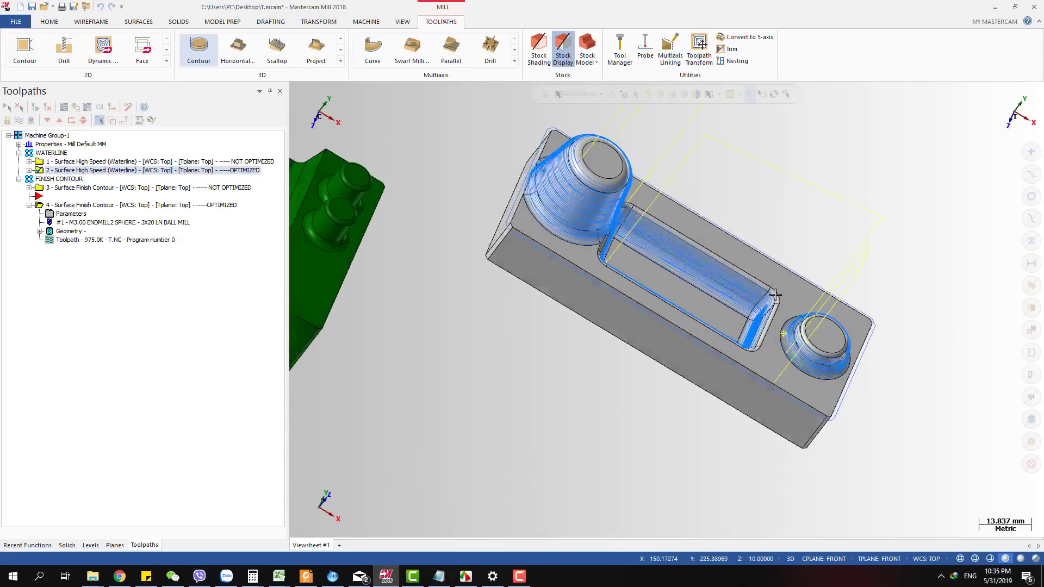
{"action": "scroll", "coordinate": [775, 294], "scroll_direction": "up", "scroll_amount": 1}
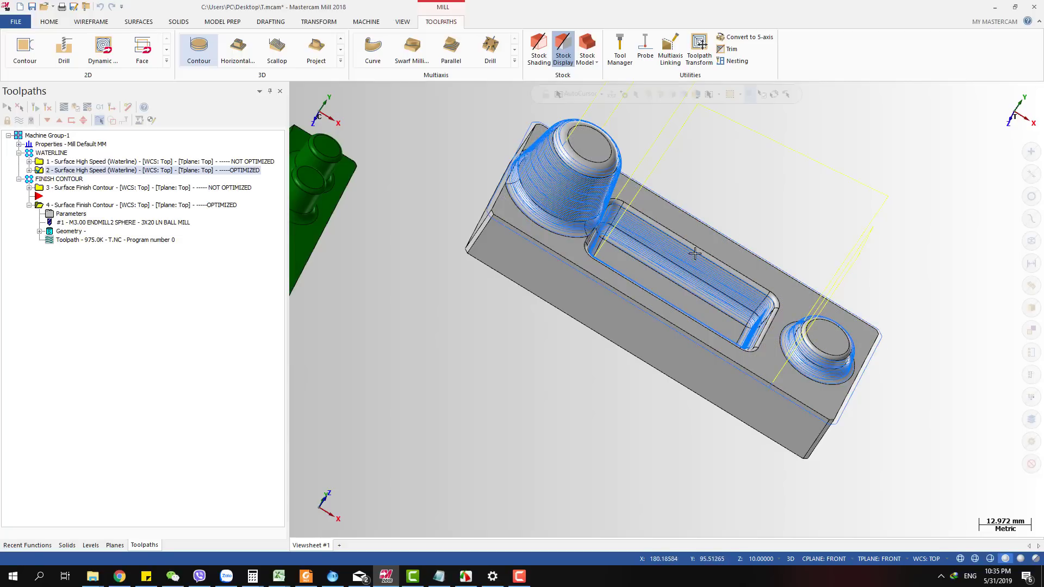
{"action": "scroll", "coordinate": [848, 364], "scroll_direction": "down", "scroll_amount": 3}
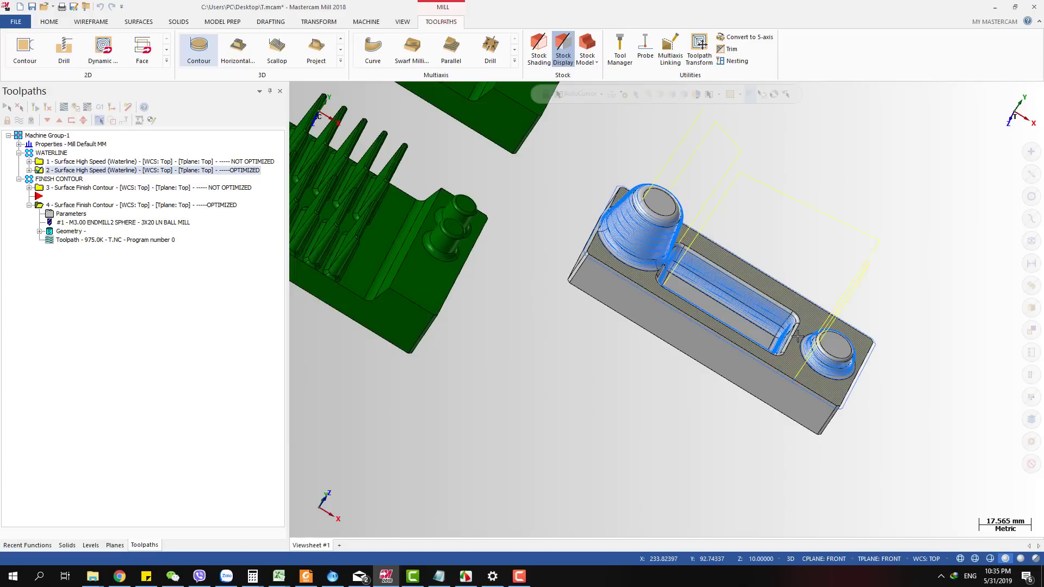
{"action": "middle_click_drag", "start_coordinate": [797, 337], "coordinate": [567, 354]}
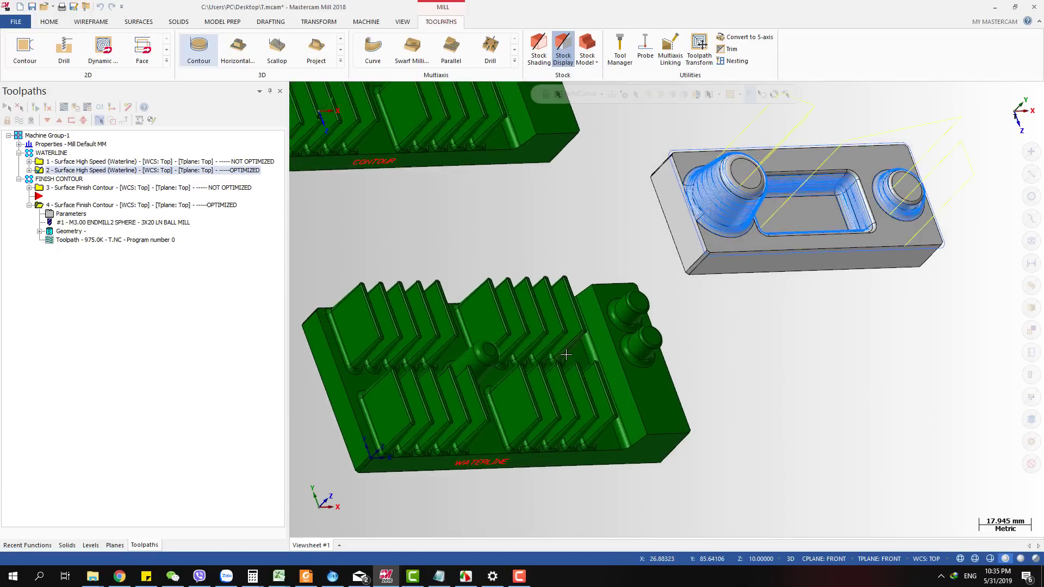
{"action": "scroll", "coordinate": [567, 354], "scroll_direction": "up", "scroll_amount": 6}
{"action": "middle_click_drag", "start_coordinate": [613, 301], "coordinate": [488, 274]}
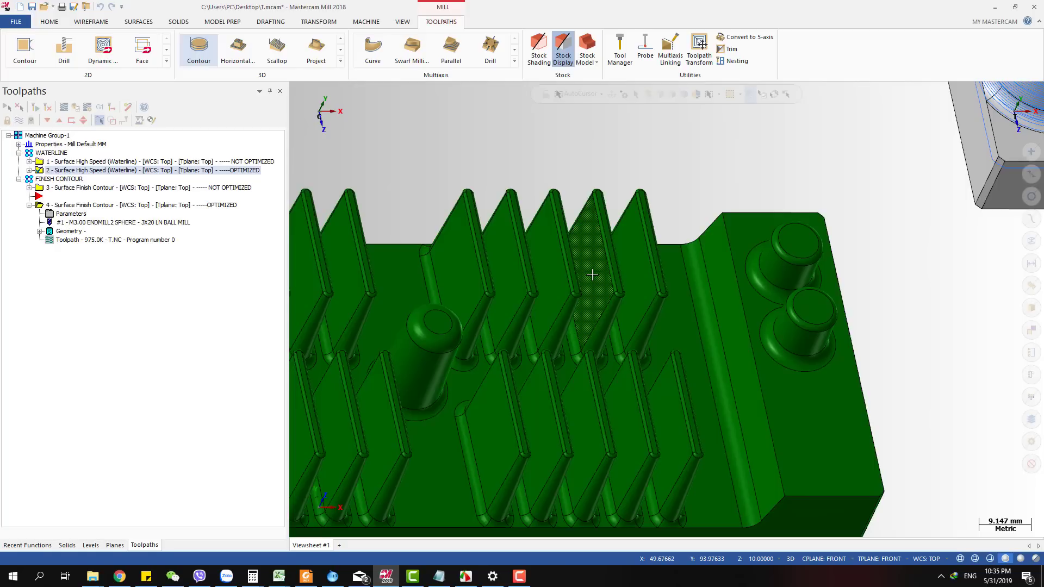
{"action": "scroll", "coordinate": [588, 274], "scroll_direction": "down", "scroll_amount": 5}
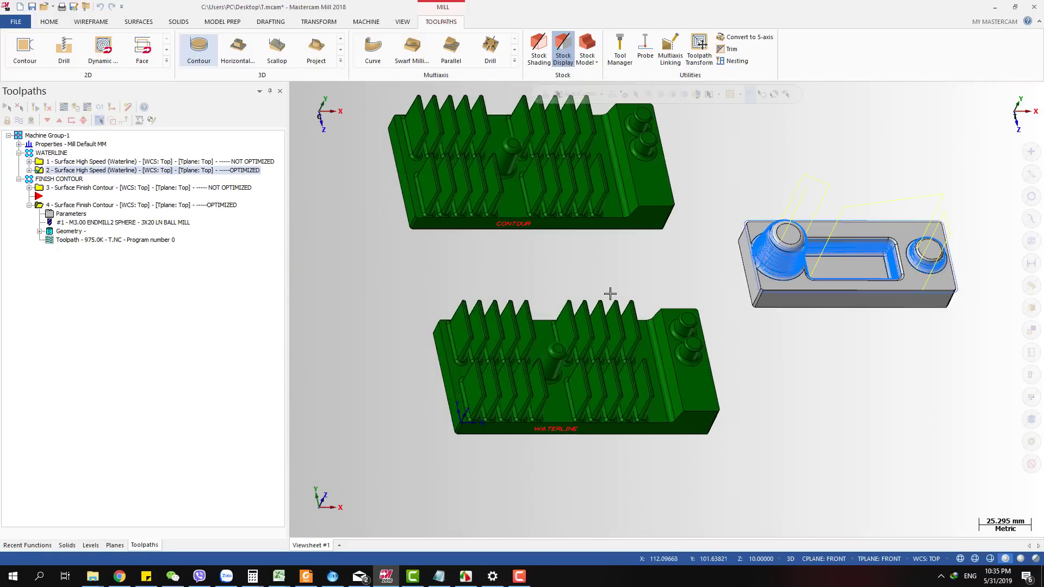
Move the insert arrow to the end of the WATERLINE toolpath group.
{"action": "left_click", "coordinate": [54, 154]}
{"action": "left_click", "coordinate": [58, 170]}
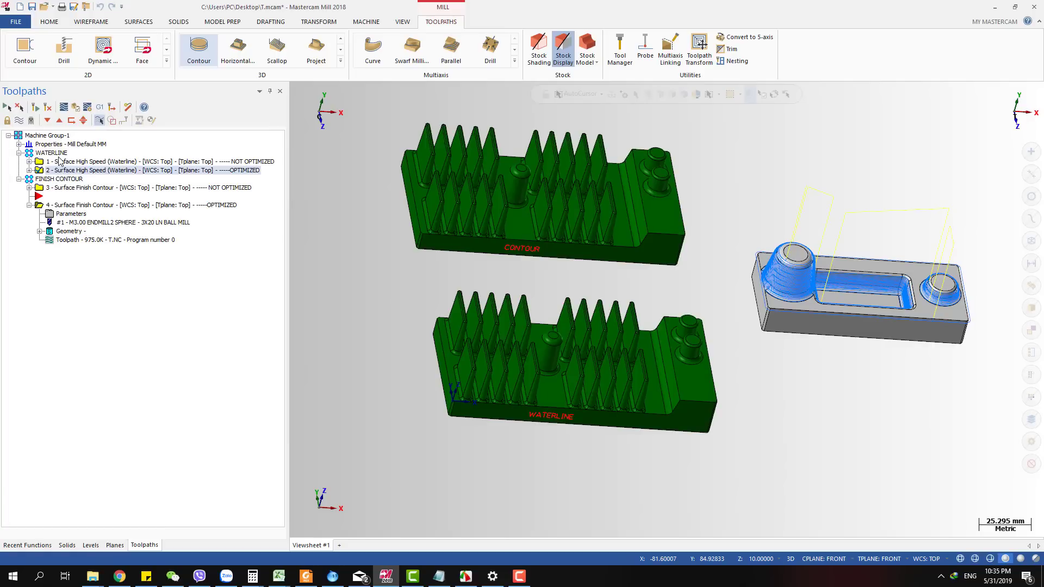
{"action": "key", "text": "Up"}
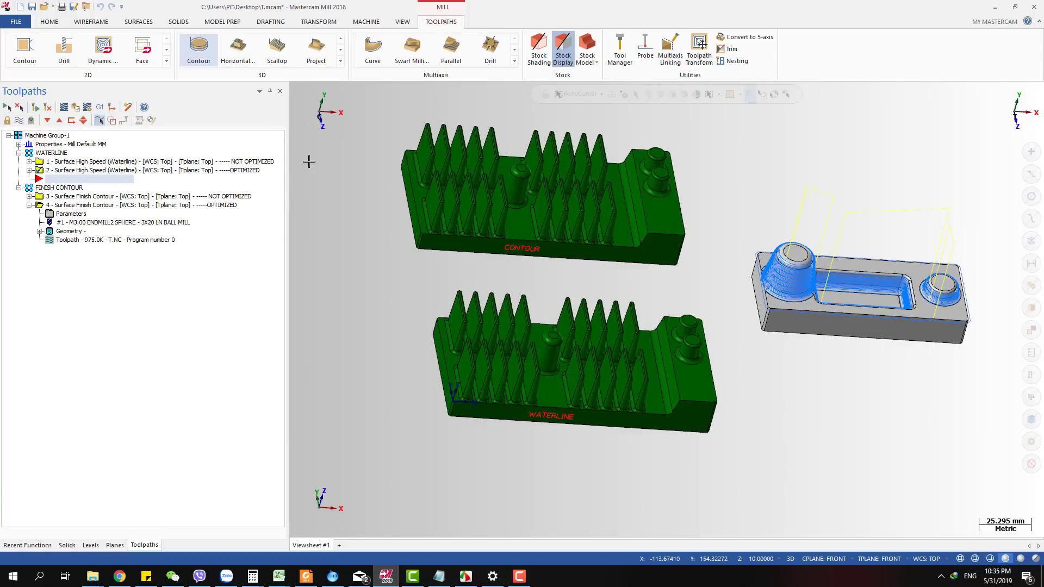
Duplicate the non-optimized Surface High Speed (Waterline) operation at the end of the WATERLINE group.
{"action": "left_click", "coordinate": [248, 172]}
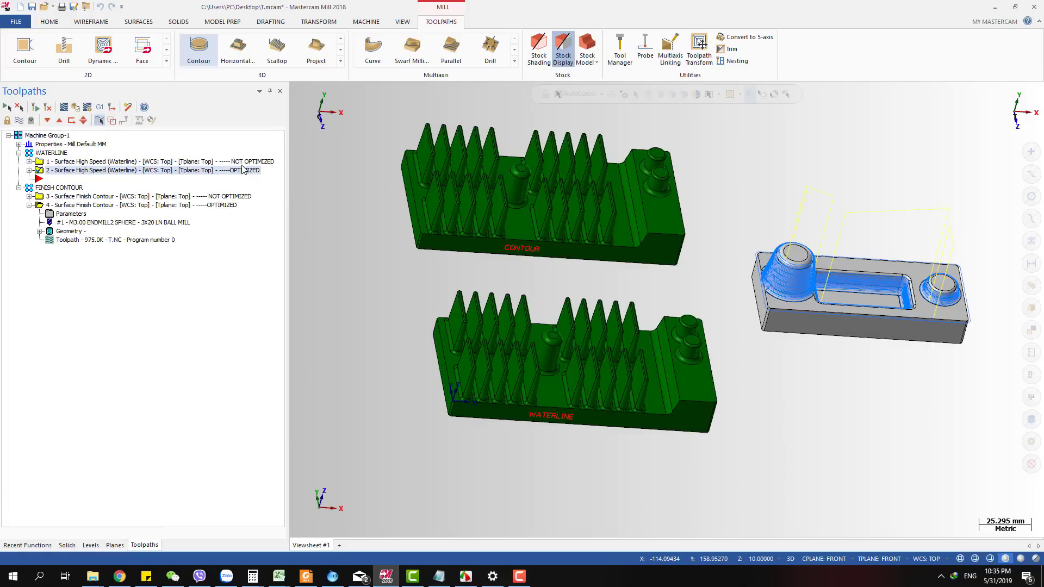
{"action": "key", "text": "Up"}
{"action": "left_click", "coordinate": [135, 171]}
{"action": "right_click", "coordinate": [146, 162]}
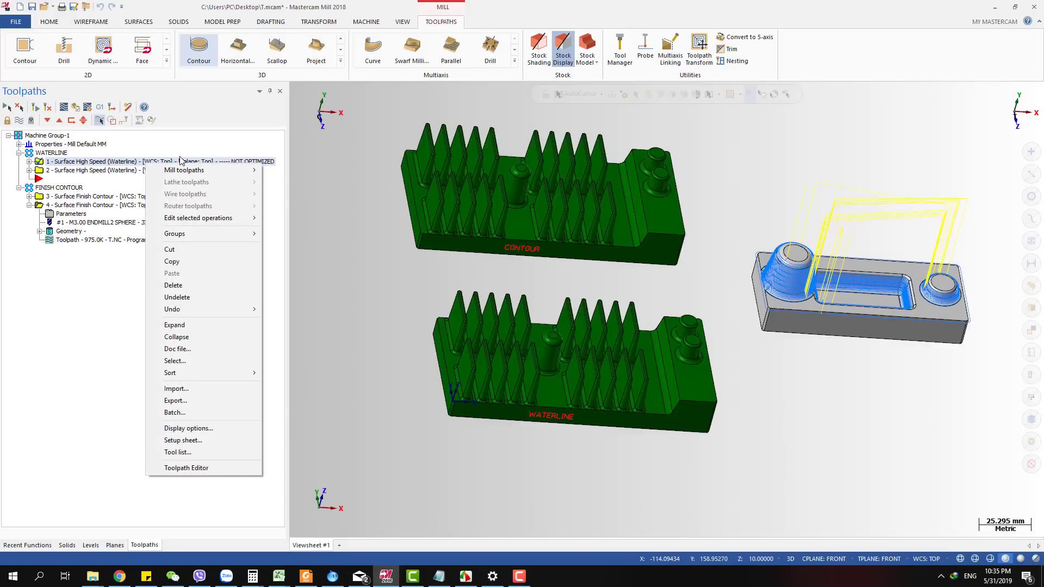
{"action": "left_click", "coordinate": [172, 261]}
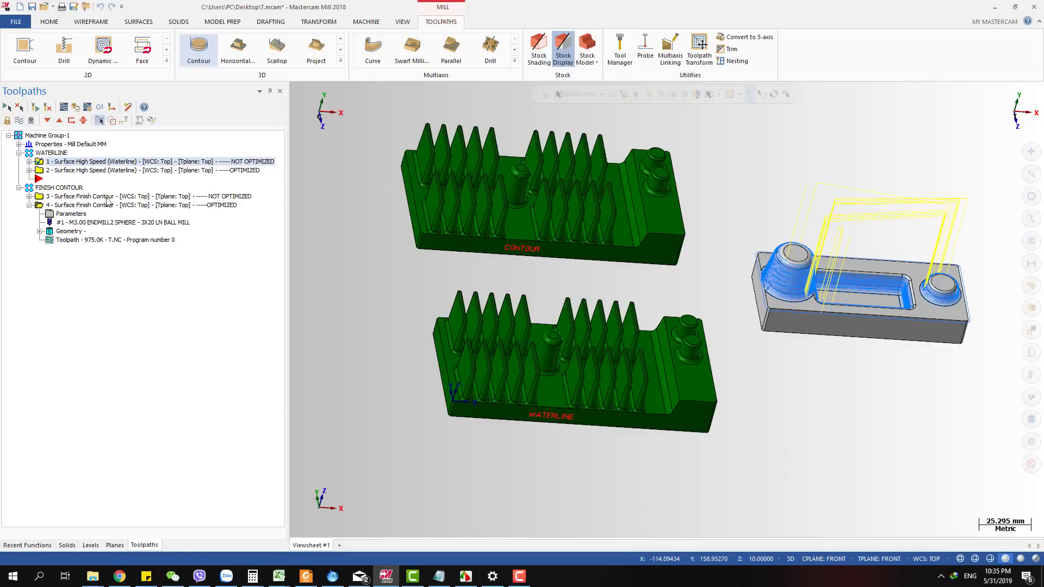
{"action": "right_click", "coordinate": [100, 164]}
{"action": "left_click", "coordinate": [117, 275]}
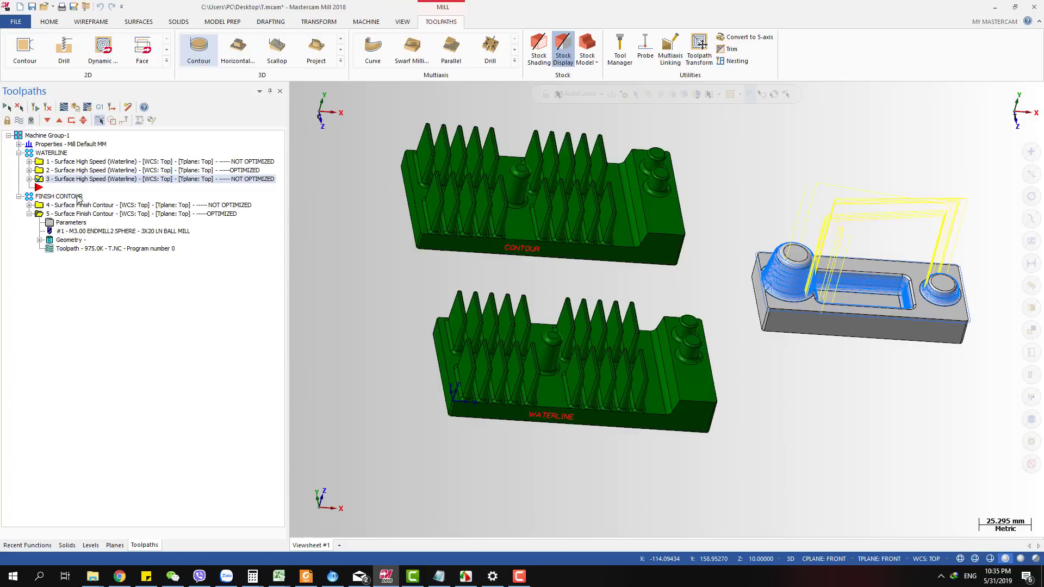
Replace the machining geometry of the copied Waterline operation with all faces of the finned WATERLINE part.
{"action": "left_click", "coordinate": [30, 179]}
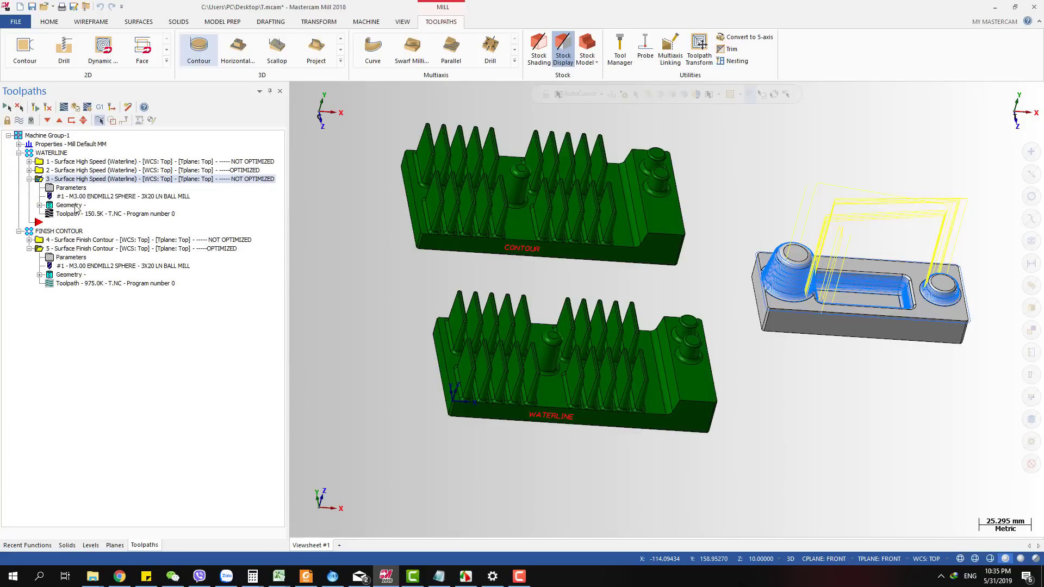
{"action": "left_click", "coordinate": [79, 205]}
{"action": "left_click", "coordinate": [512, 166]}
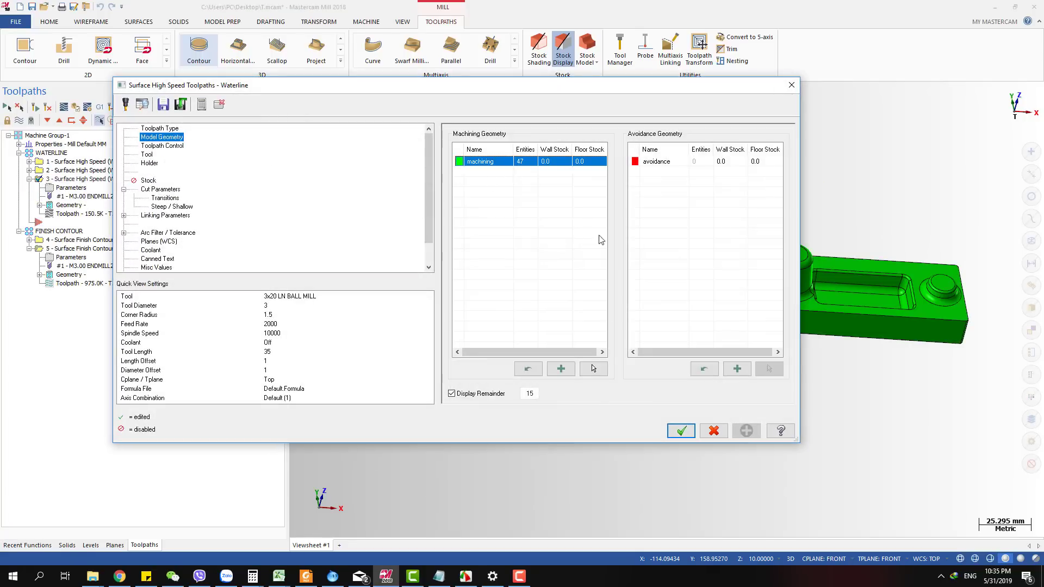
{"action": "left_click", "coordinate": [594, 370]}
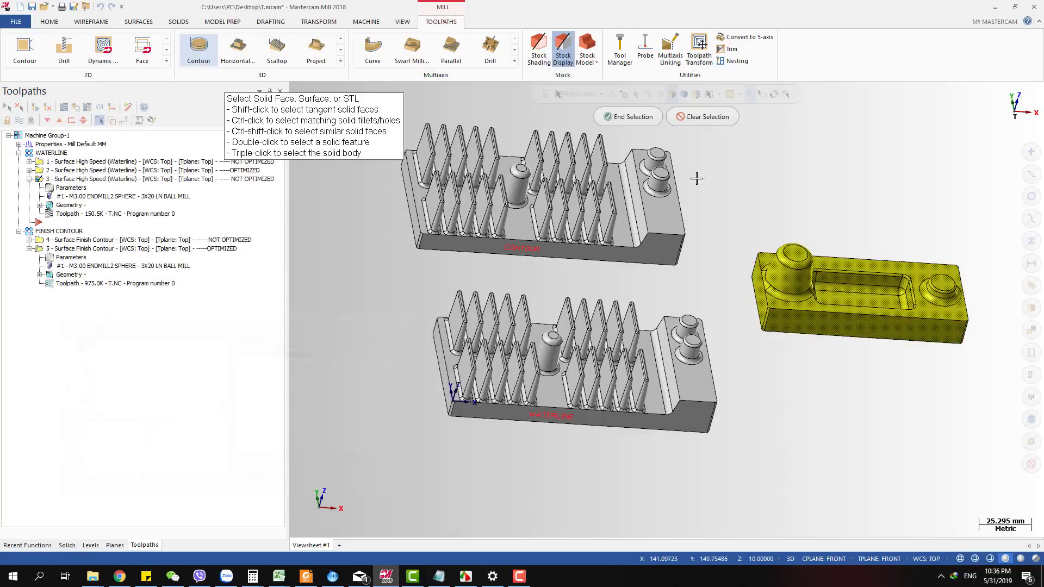
{"action": "left_click", "coordinate": [705, 117]}
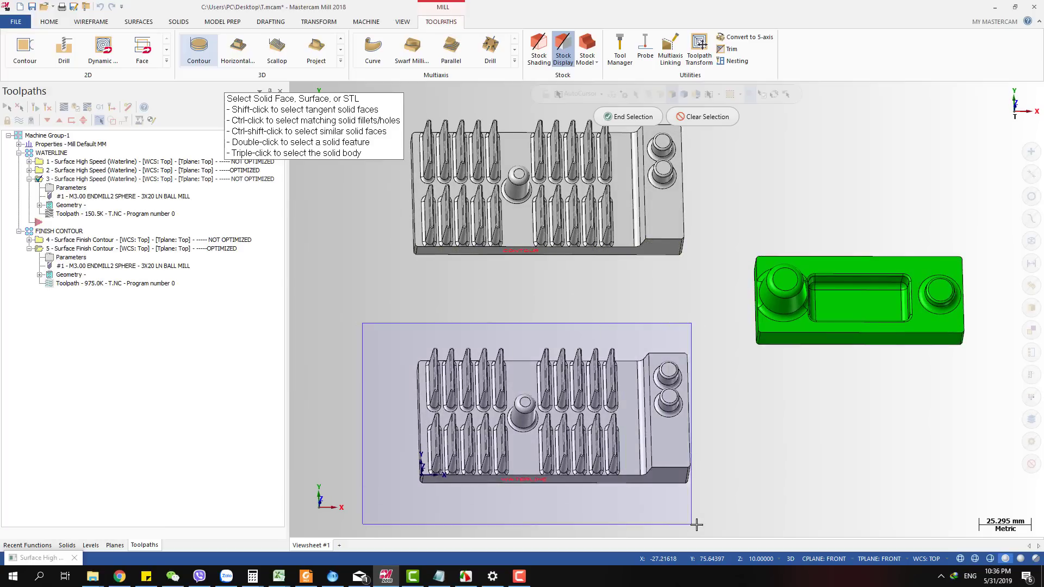
{"action": "left_click", "coordinate": [590, 380]}
{"action": "left_click", "coordinate": [618, 118]}
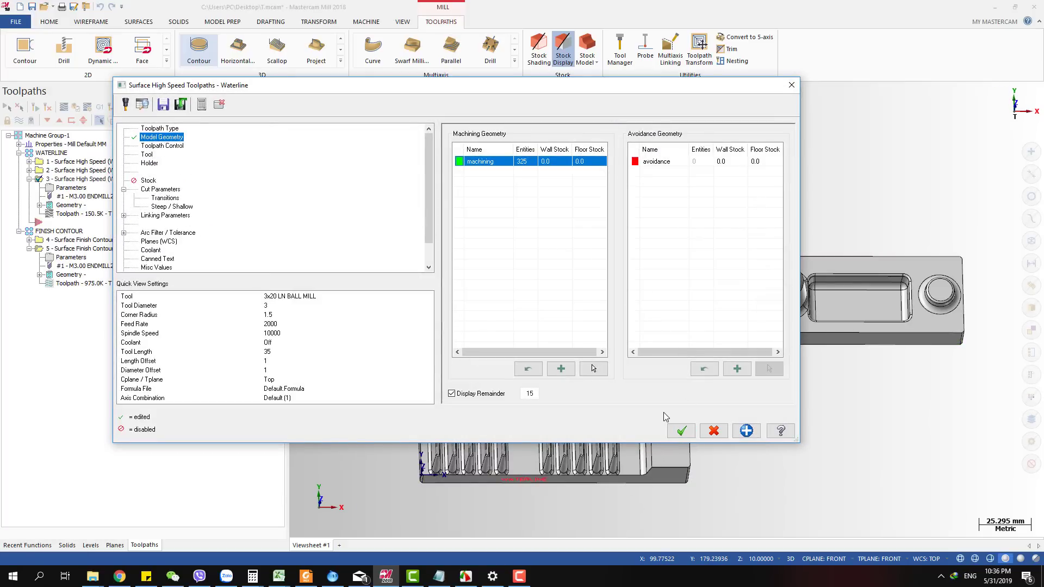
Review the copied Waterline operation's cut parameters, accept its new machining geometry and regenerate its toolpath.
{"action": "left_click", "coordinate": [166, 190]}
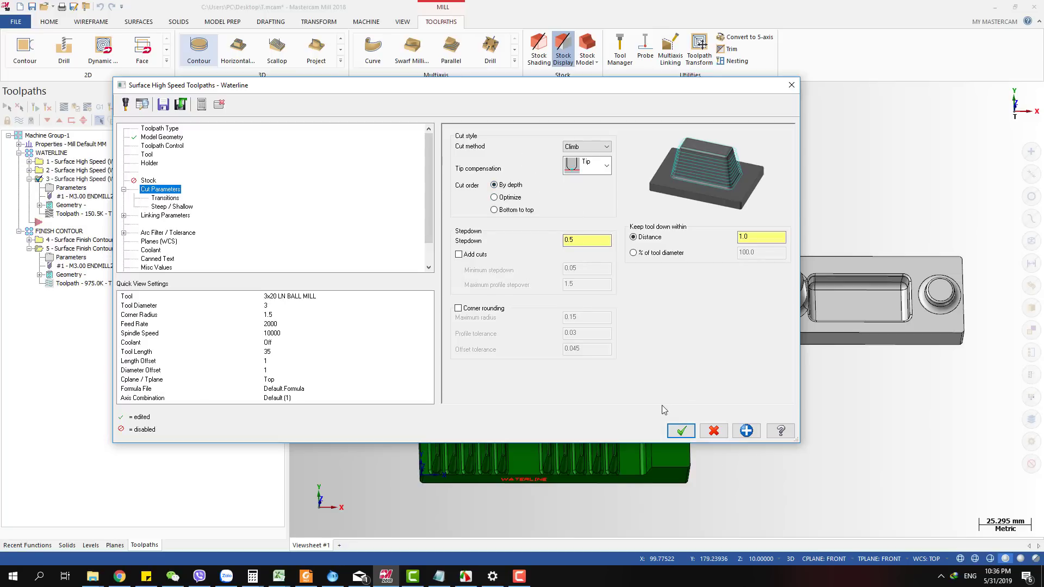
{"action": "left_click", "coordinate": [681, 430]}
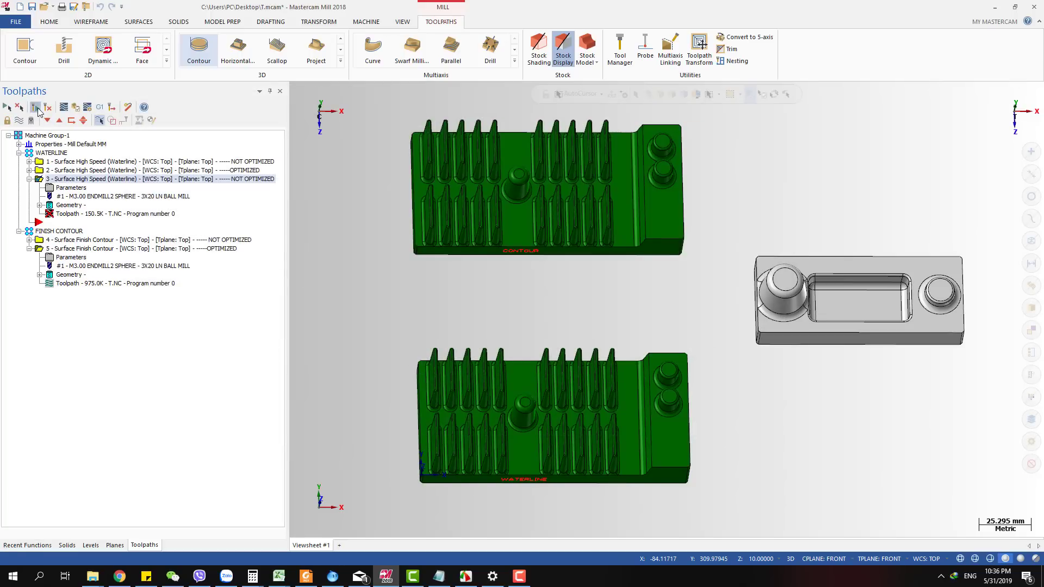
{"action": "left_click", "coordinate": [35, 107]}
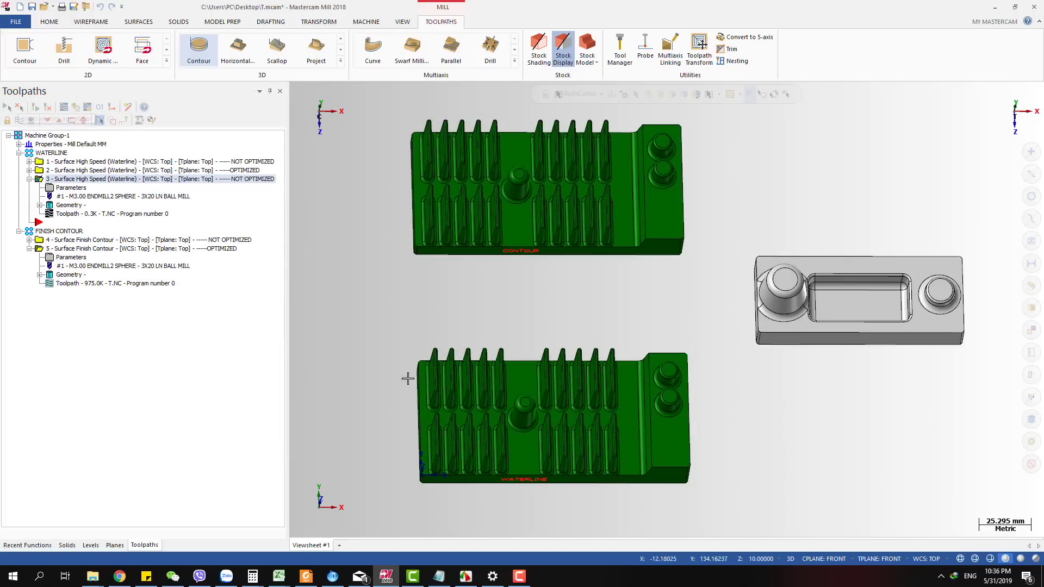
Replace the copied Waterline operation's containment boundary with the bottom outer edge loop of the finned WATERLINE part and regenerate the toolpath.
{"action": "scroll", "coordinate": [382, 328], "scroll_direction": "down", "scroll_amount": 1}
{"action": "left_click", "coordinate": [69, 205]}
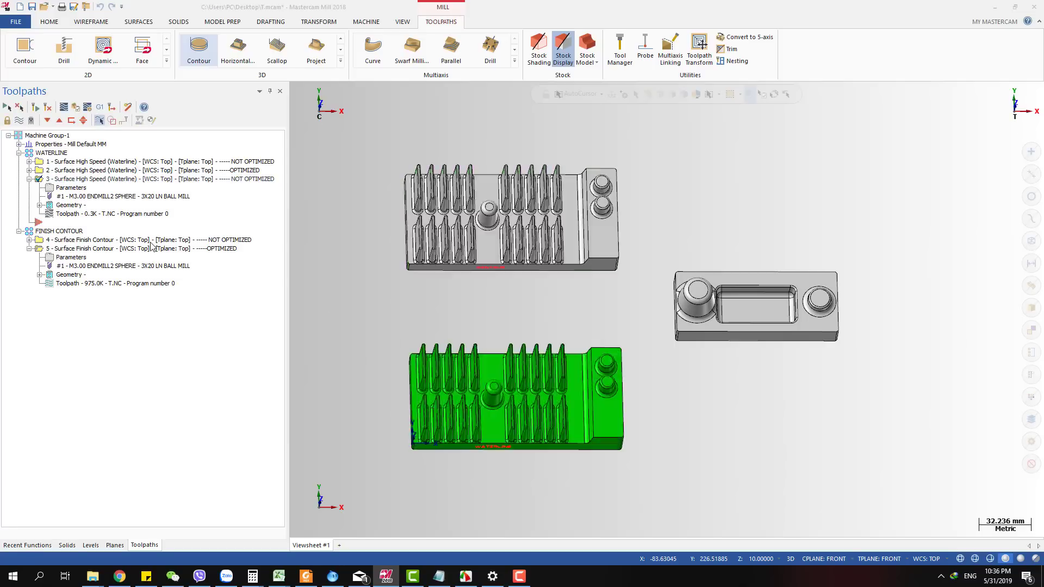
{"action": "left_click", "coordinate": [163, 146]}
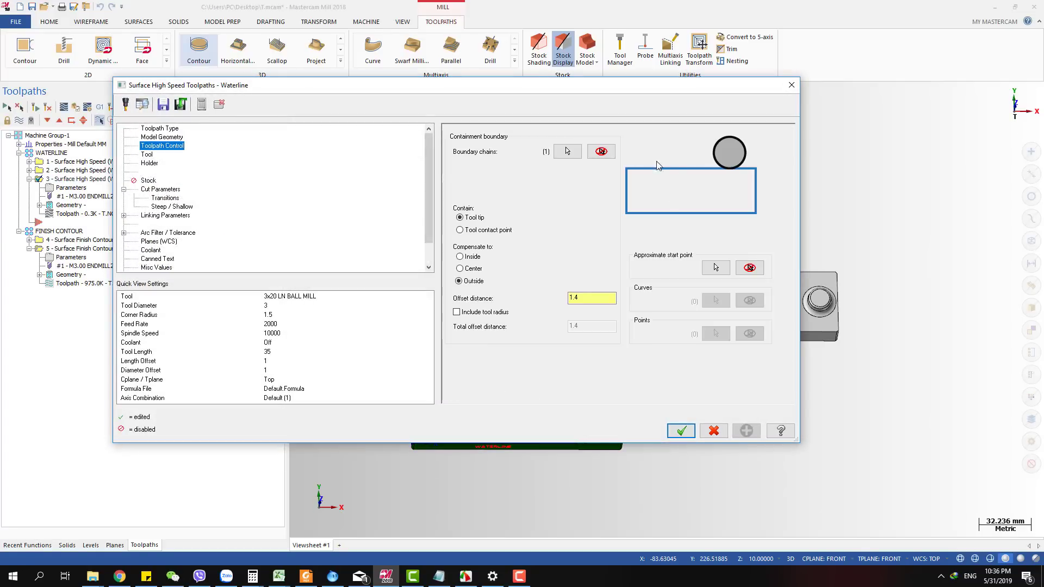
{"action": "left_click", "coordinate": [568, 152]}
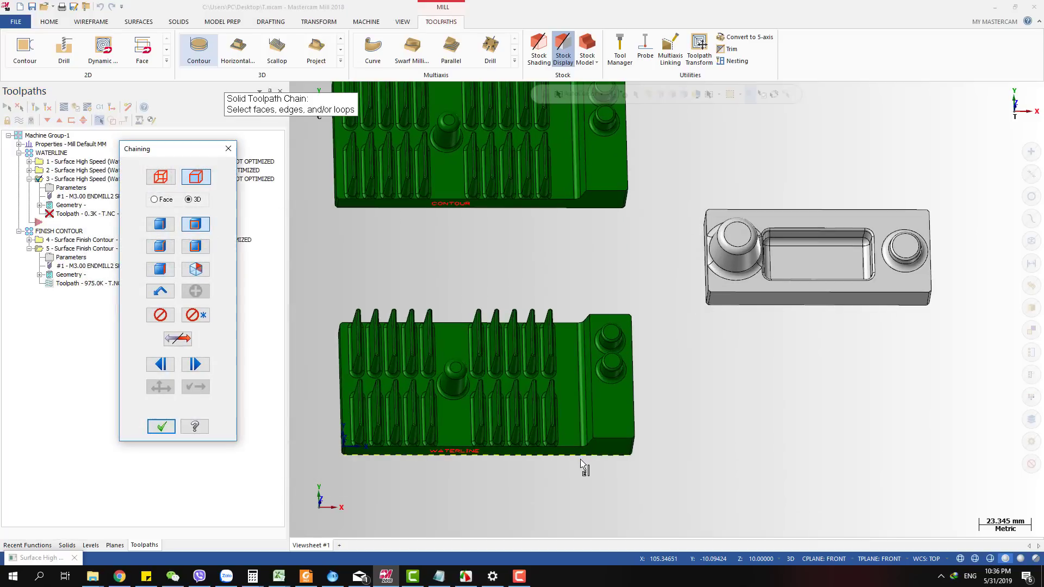
{"action": "left_click", "coordinate": [580, 455]}
{"action": "left_click", "coordinate": [50, 146]}
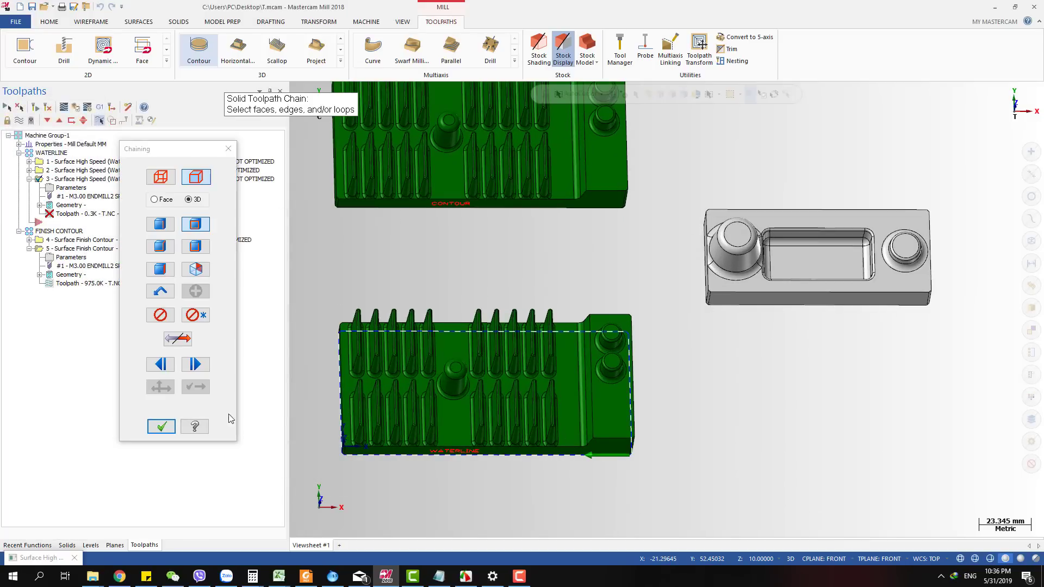
{"action": "left_click", "coordinate": [161, 424]}
{"action": "left_click", "coordinate": [682, 430]}
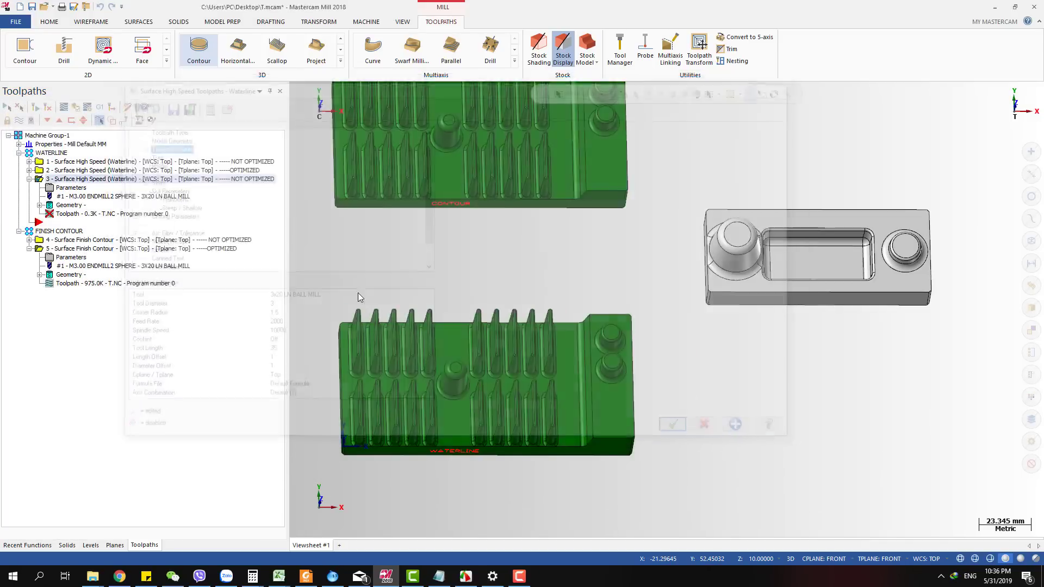
{"action": "left_click", "coordinate": [34, 107]}
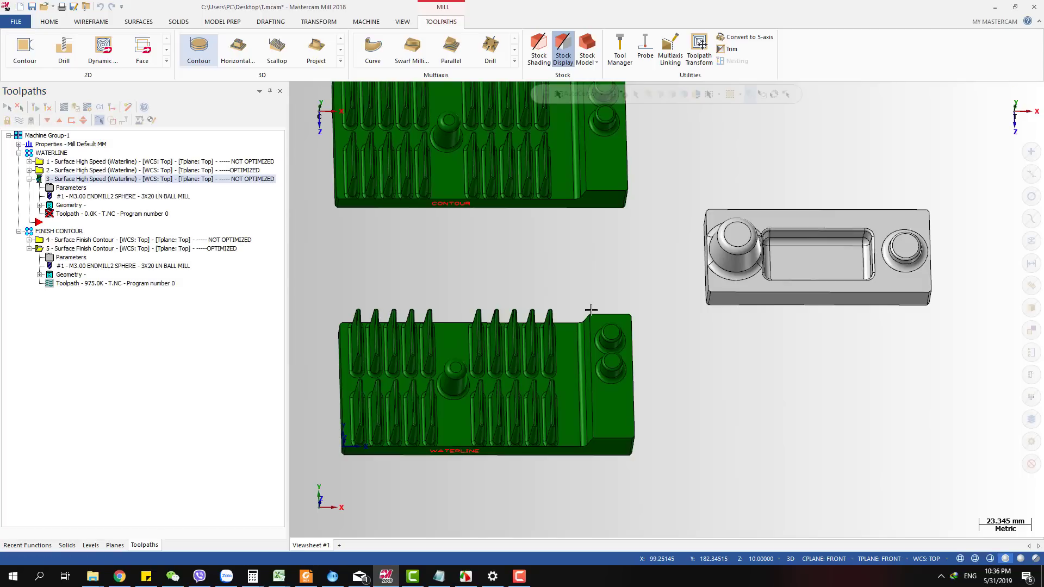
Backplot the by-depth Waterline toolpath partway across the finned WATERLINE part to examine its cutting order.
{"action": "middle_click_drag", "start_coordinate": [552, 387], "coordinate": [553, 320]}
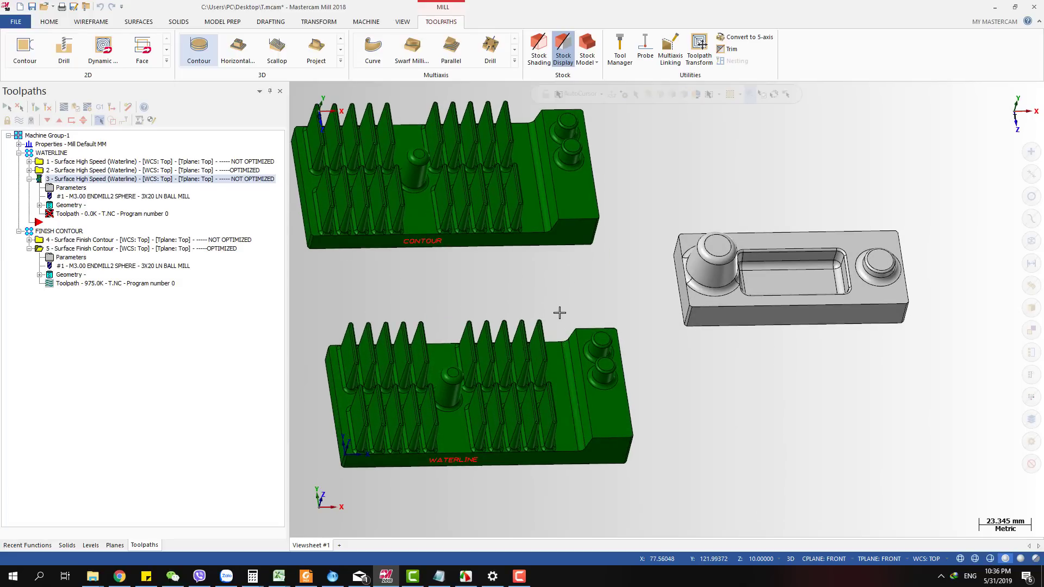
{"action": "mouse_move", "coordinate": [560, 313]}
{"action": "middle_mouse_down"}
{"action": "mouse_move", "coordinate": [533, 361]}
{"action": "mouse_move", "coordinate": [406, 344]}
{"action": "middle_mouse_up"}
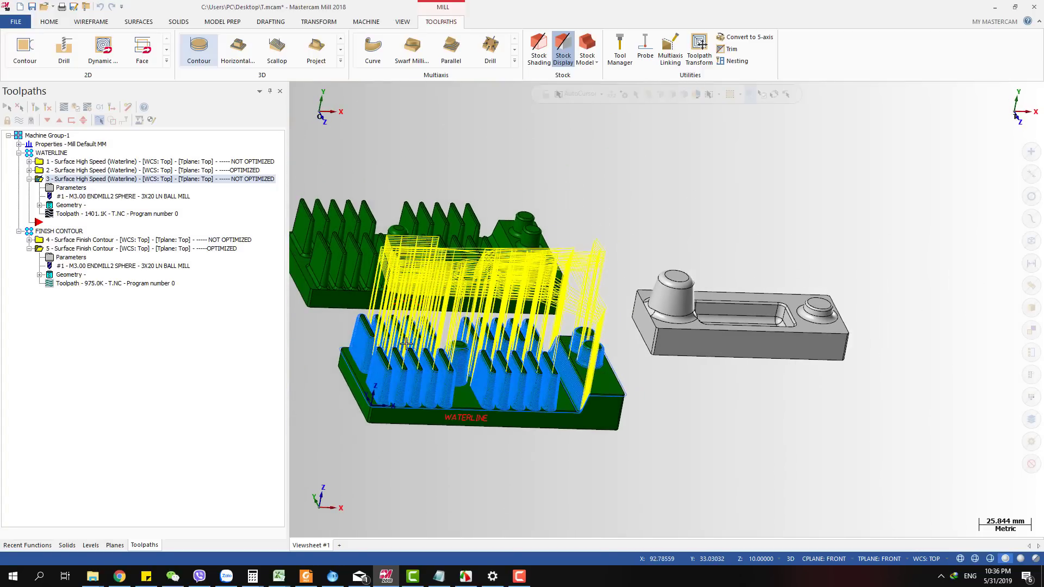
{"action": "left_click", "coordinate": [90, 214]}
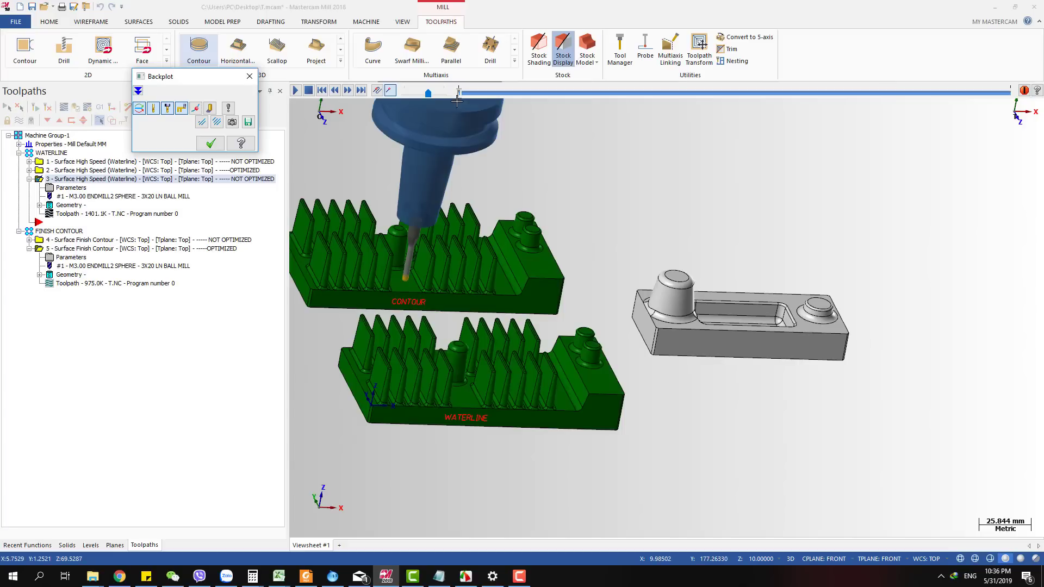
{"action": "left_click_drag", "start_coordinate": [460, 93], "coordinate": [626, 123]}
{"action": "left_click", "coordinate": [210, 143]}
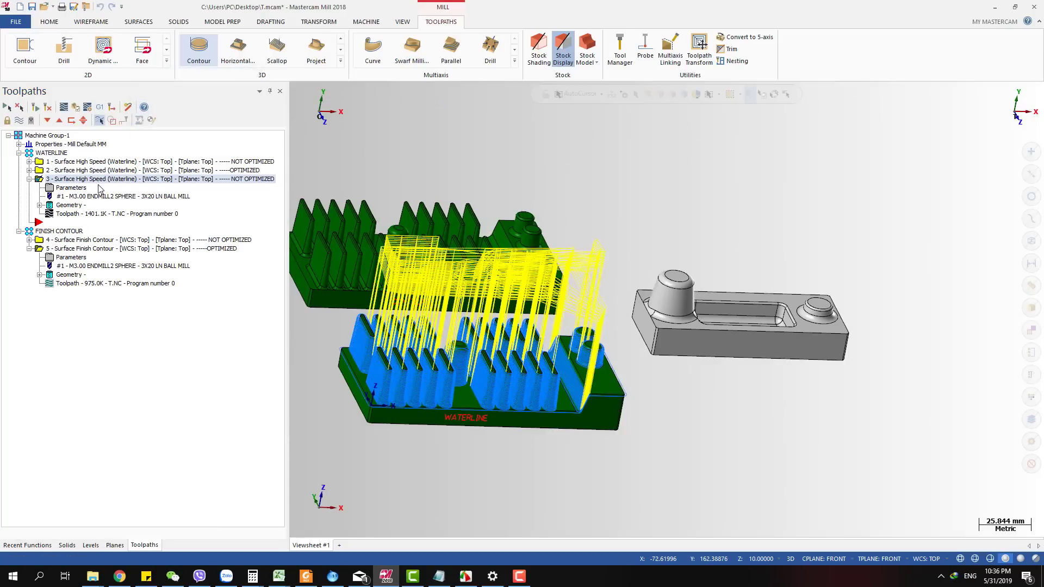
Set the copied Waterline operation's cut order to Optimize and regenerate its toolpath.
{"action": "left_click", "coordinate": [71, 188]}
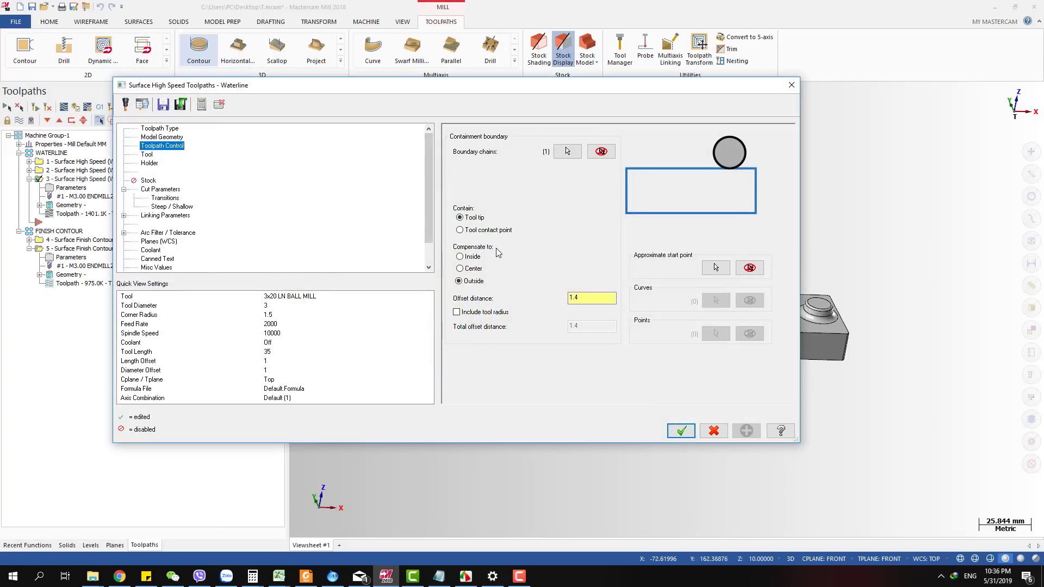
{"action": "left_click", "coordinate": [166, 191]}
{"action": "left_click", "coordinate": [494, 198]}
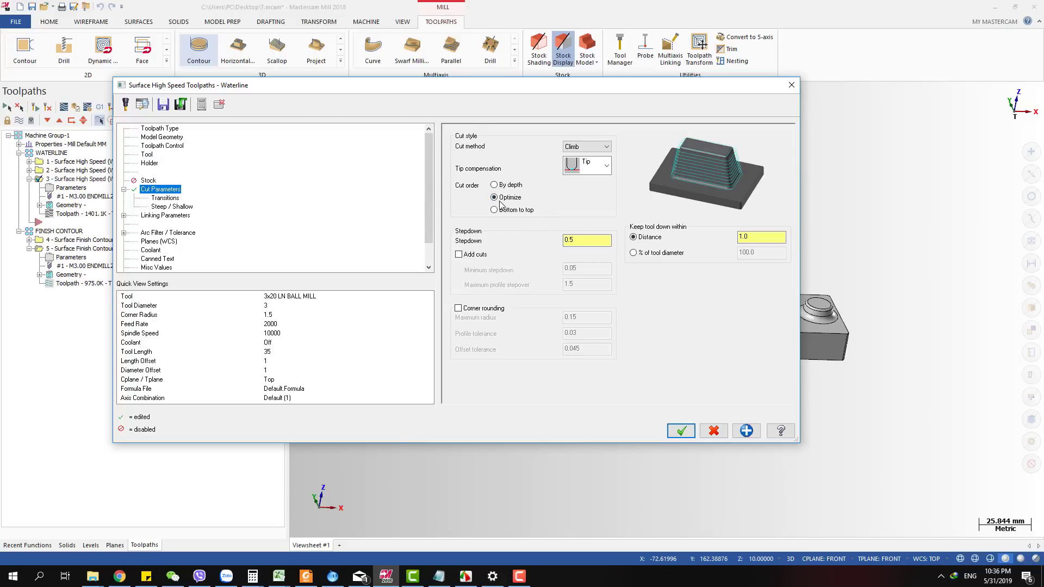
{"action": "left_click", "coordinate": [681, 430]}
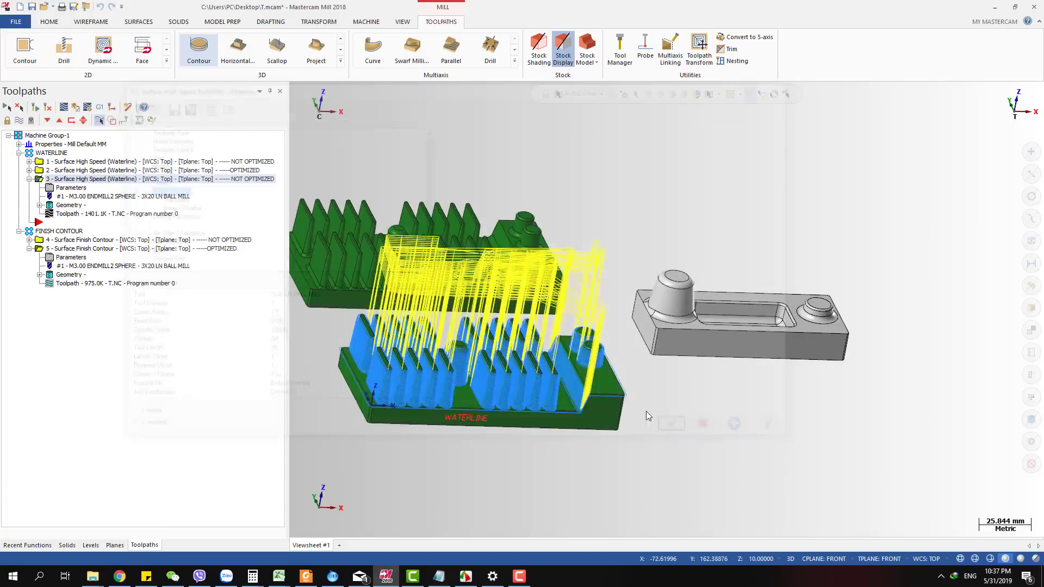
{"action": "left_click", "coordinate": [37, 111]}
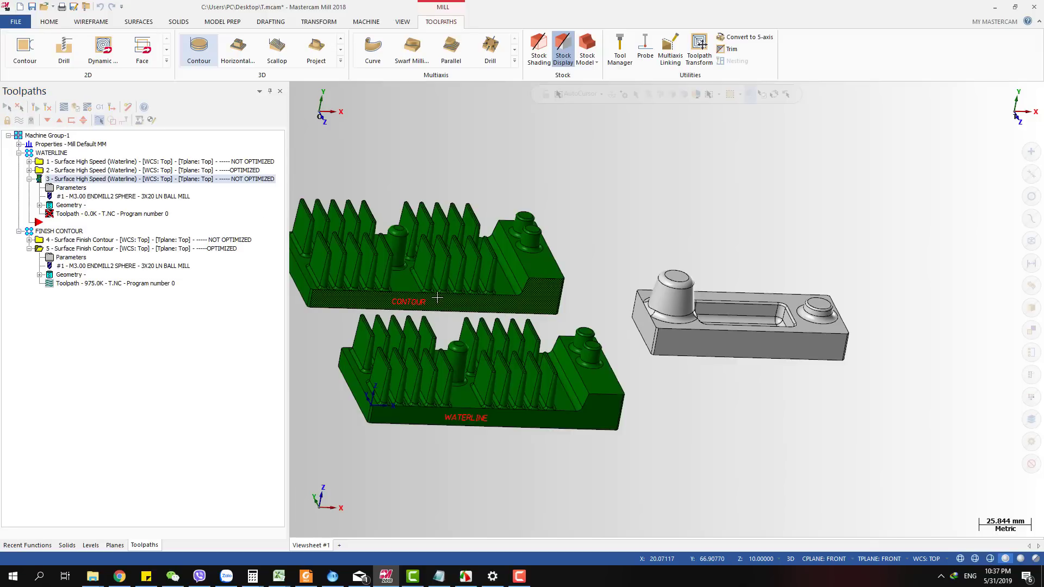
Backplot the beginning of the optimized Waterline toolpath on the finned part and recheck the operation's cut order setting.
{"action": "middle_click_drag", "start_coordinate": [451, 345], "coordinate": [473, 375]}
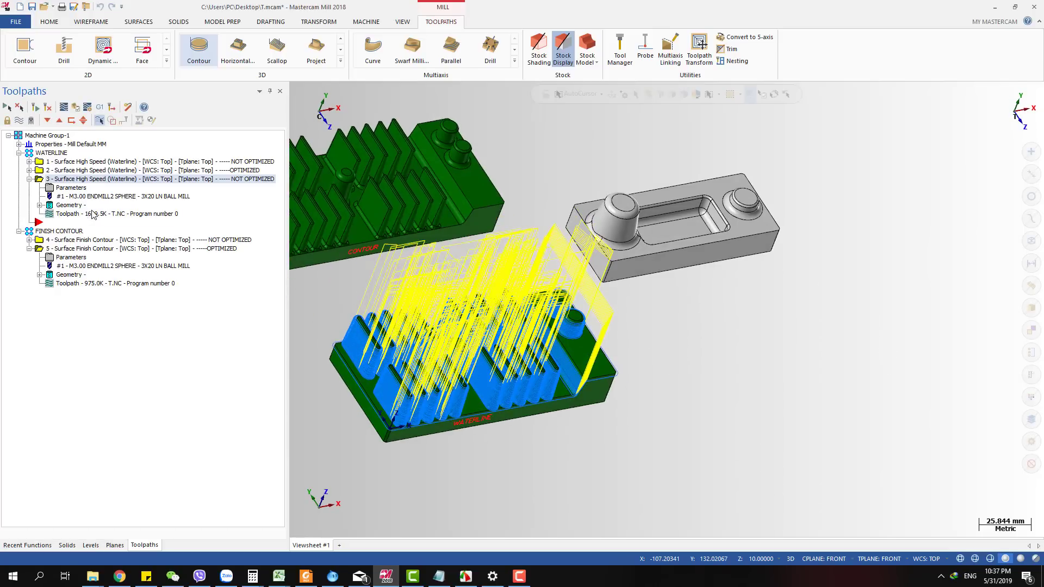
{"action": "left_click", "coordinate": [63, 107]}
{"action": "mouse_move", "coordinate": [459, 95]}
{"action": "left_mouse_down"}
{"action": "mouse_move", "coordinate": [498, 104]}
{"action": "mouse_move", "coordinate": [471, 103]}
{"action": "left_mouse_up"}
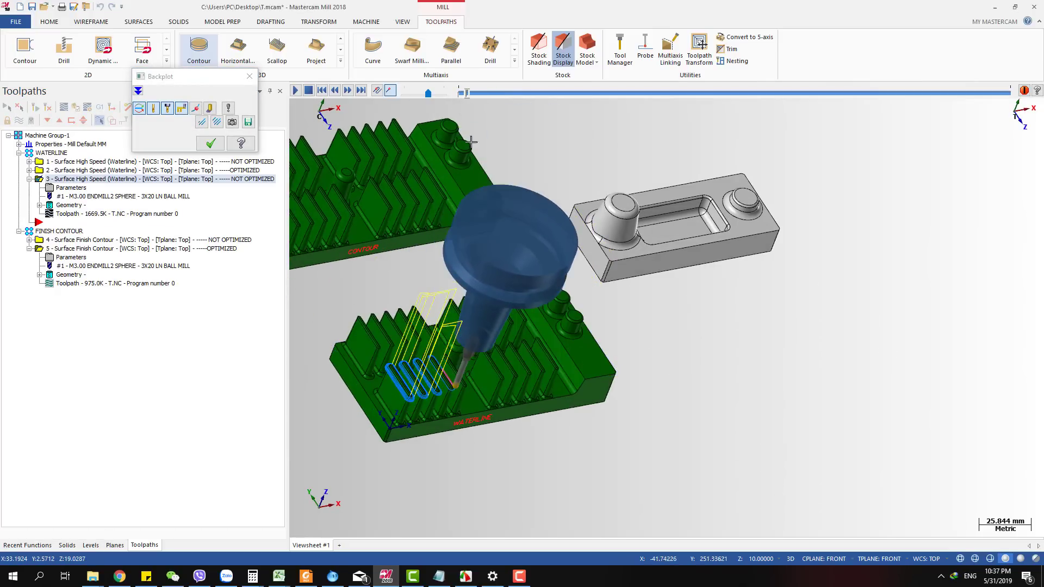
{"action": "scroll", "coordinate": [471, 142], "scroll_direction": "up", "scroll_amount": 3}
{"action": "left_click", "coordinate": [211, 143]}
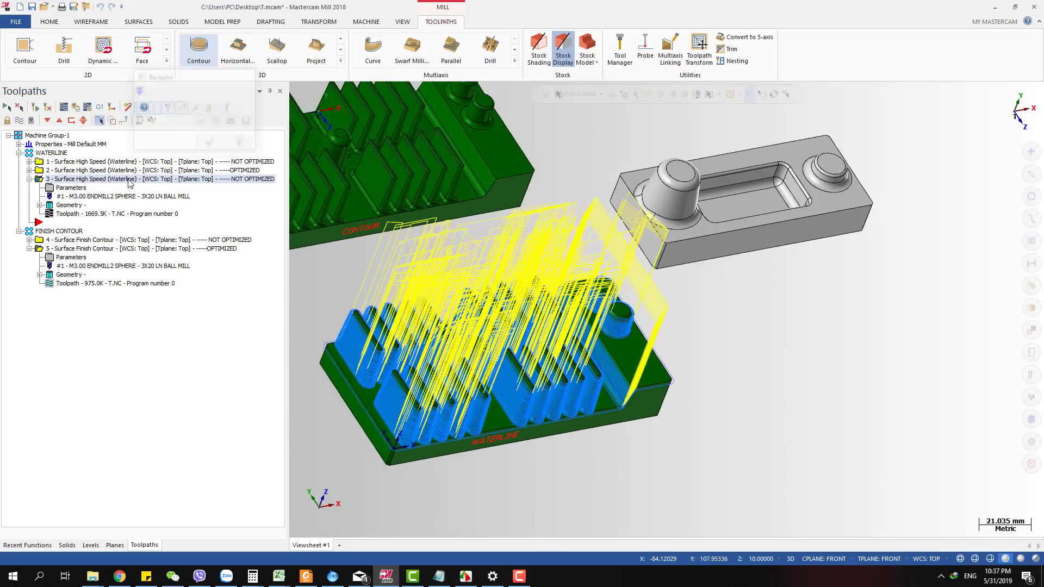
{"action": "left_click", "coordinate": [71, 188]}
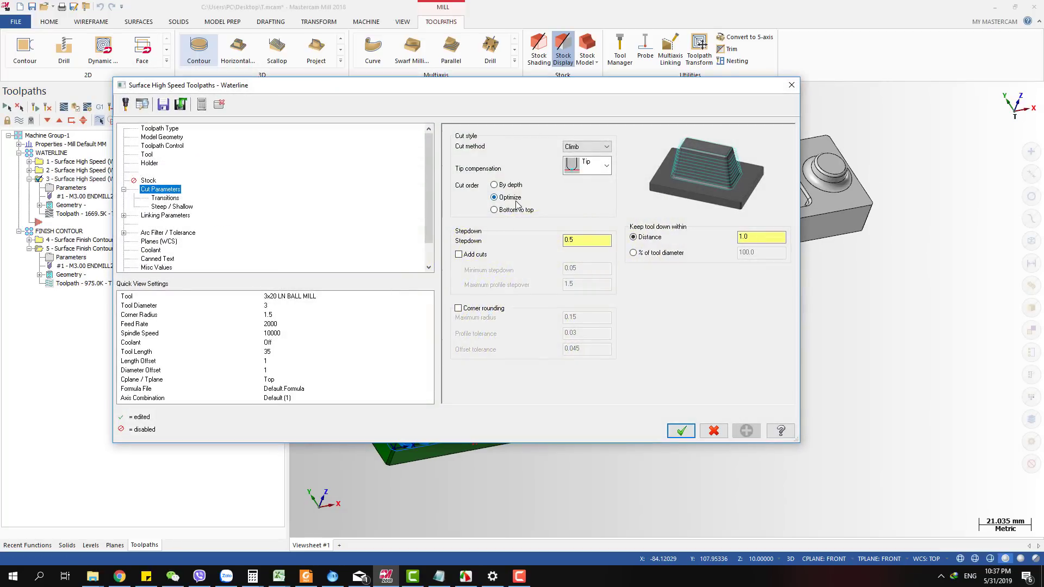
{"action": "left_click", "coordinate": [791, 85]}
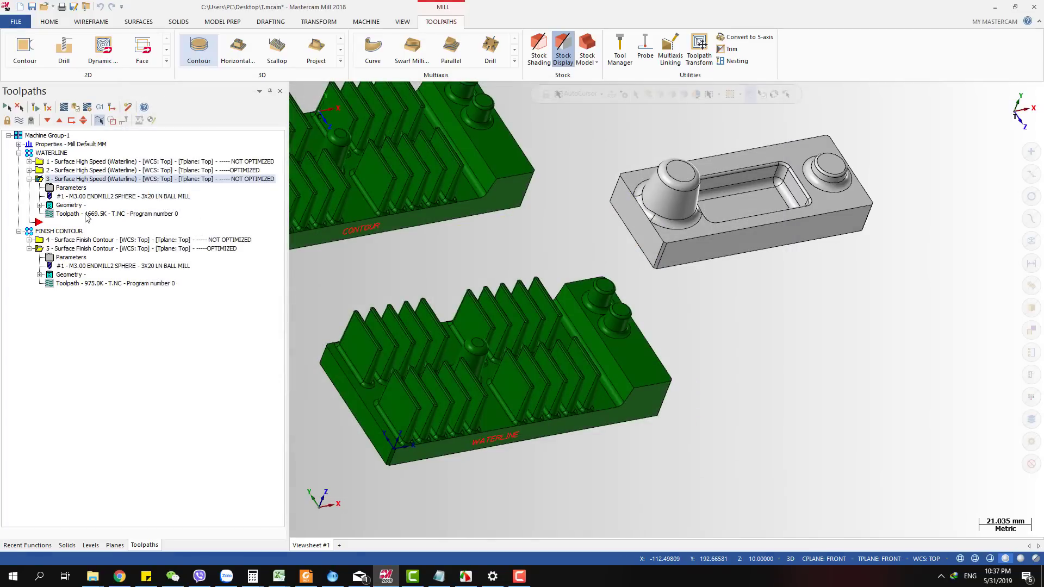
Backplot the optimized Waterline toolpath again from its first fins through all the fin groups to follow the machining sequence.
{"action": "left_click", "coordinate": [86, 215]}
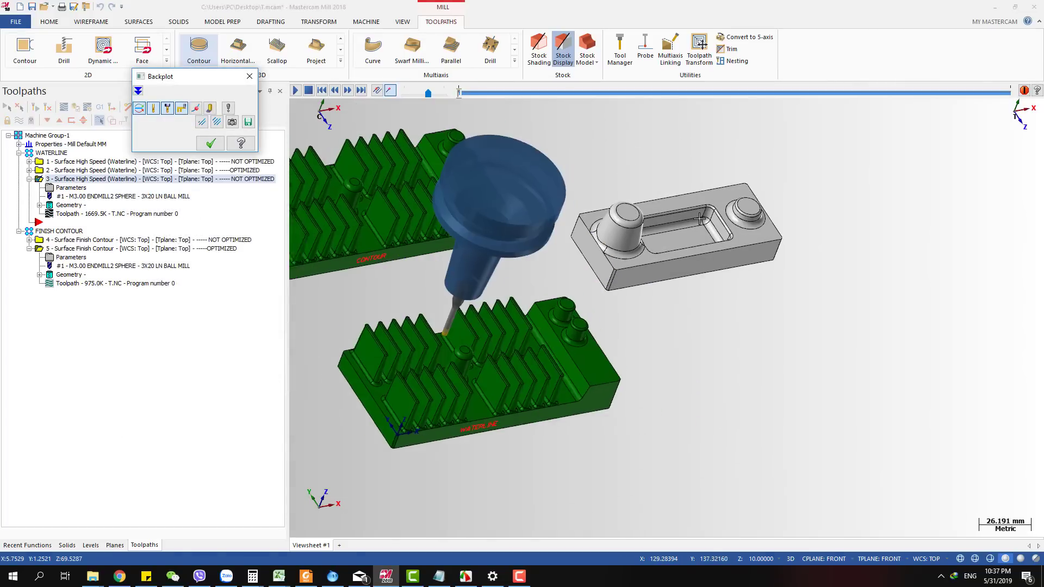
{"action": "scroll", "coordinate": [706, 210], "scroll_direction": "up", "scroll_amount": 2}
{"action": "scroll", "coordinate": [403, 435], "scroll_direction": "down", "scroll_amount": 2}
{"action": "scroll", "coordinate": [413, 402], "scroll_direction": "up", "scroll_amount": 2}
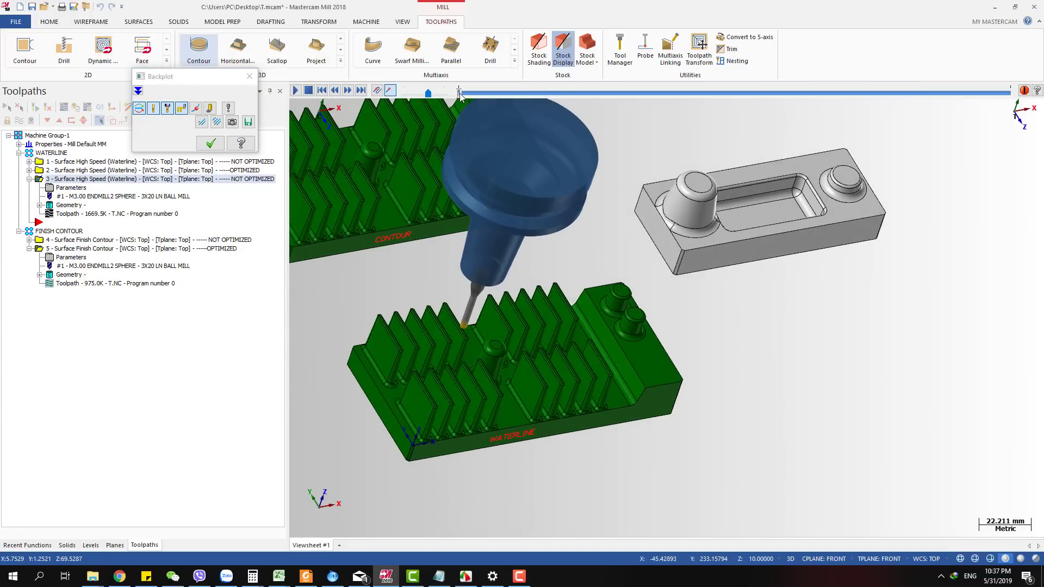
{"action": "left_click_drag", "start_coordinate": [460, 95], "coordinate": [476, 123]}
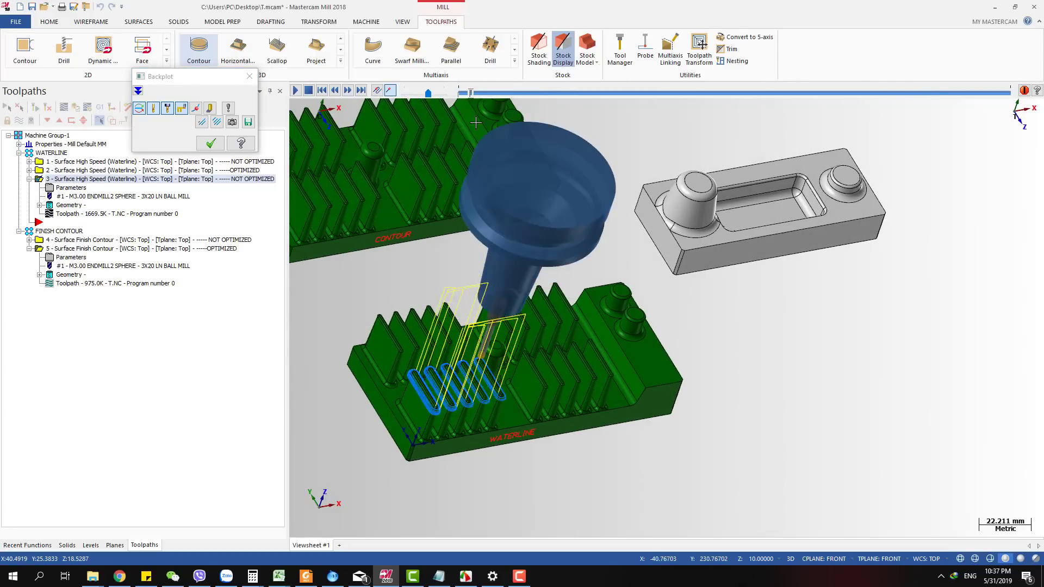
{"action": "scroll", "coordinate": [512, 360], "scroll_direction": "up", "scroll_amount": 3}
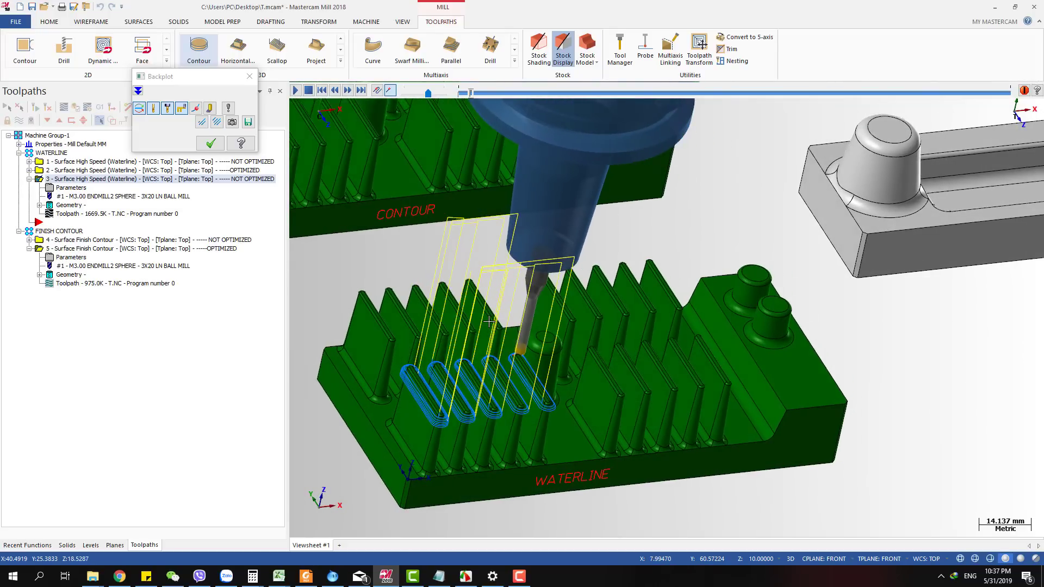
{"action": "scroll", "coordinate": [491, 326], "scroll_direction": "down", "scroll_amount": 2}
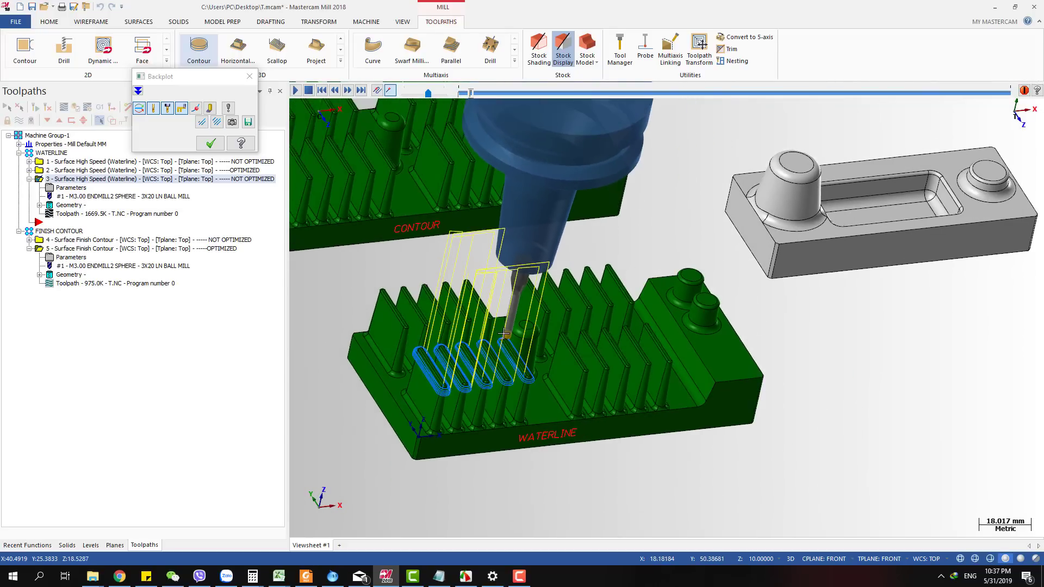
{"action": "mouse_move", "coordinate": [473, 97]}
{"action": "left_mouse_down"}
{"action": "mouse_move", "coordinate": [566, 116]}
{"action": "mouse_move", "coordinate": [458, 137]}
{"action": "mouse_move", "coordinate": [644, 161]}
{"action": "left_mouse_up"}
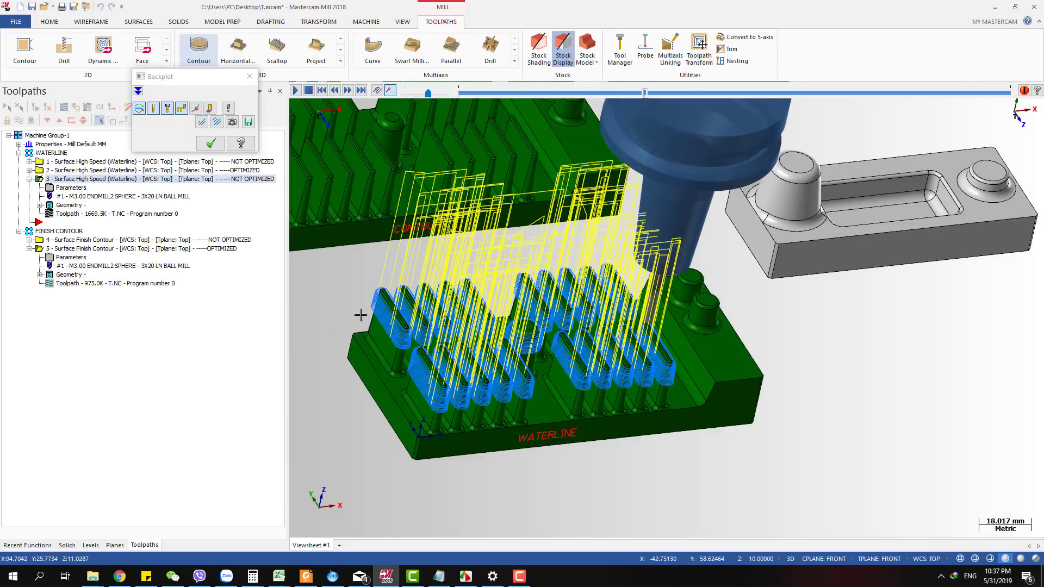
Advance the backplot slightly and examine up close how deep the optimized passes cut on the fins and the central boss.
{"action": "scroll", "coordinate": [538, 341], "scroll_direction": "up", "scroll_amount": 1}
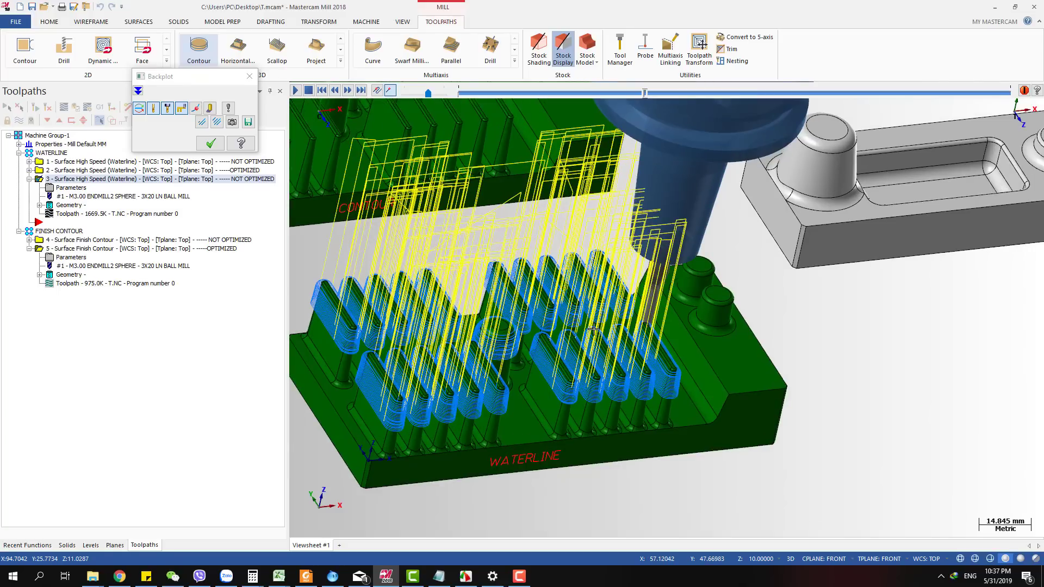
{"action": "scroll", "coordinate": [542, 374], "scroll_direction": "down", "scroll_amount": 1}
{"action": "mouse_move", "coordinate": [624, 361]}
{"action": "middle_mouse_down"}
{"action": "mouse_move", "coordinate": [608, 367]}
{"action": "mouse_move", "coordinate": [602, 337]}
{"action": "mouse_move", "coordinate": [623, 353]}
{"action": "middle_mouse_up"}
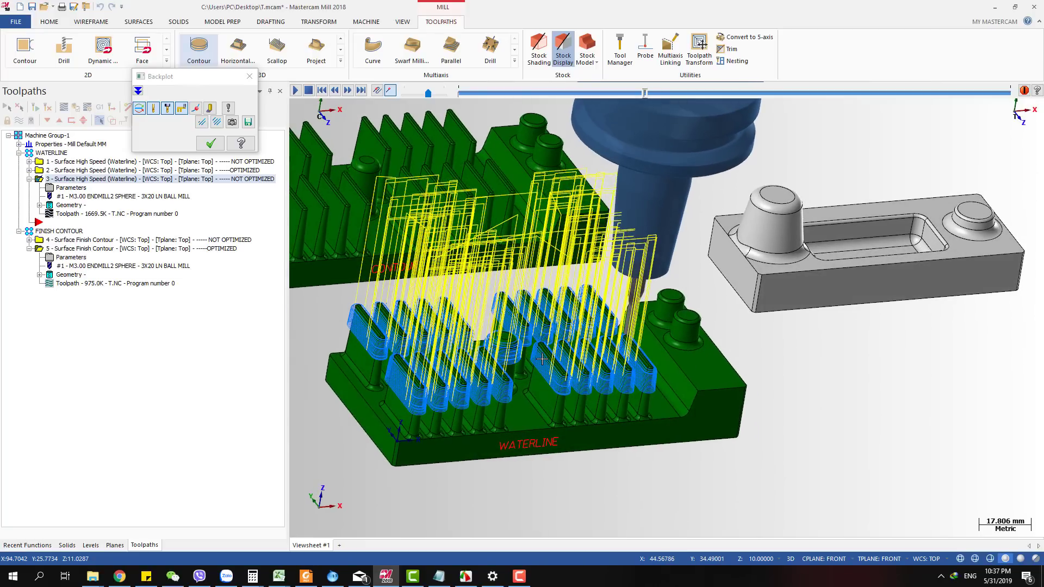
{"action": "scroll", "coordinate": [527, 387], "scroll_direction": "up", "scroll_amount": 2}
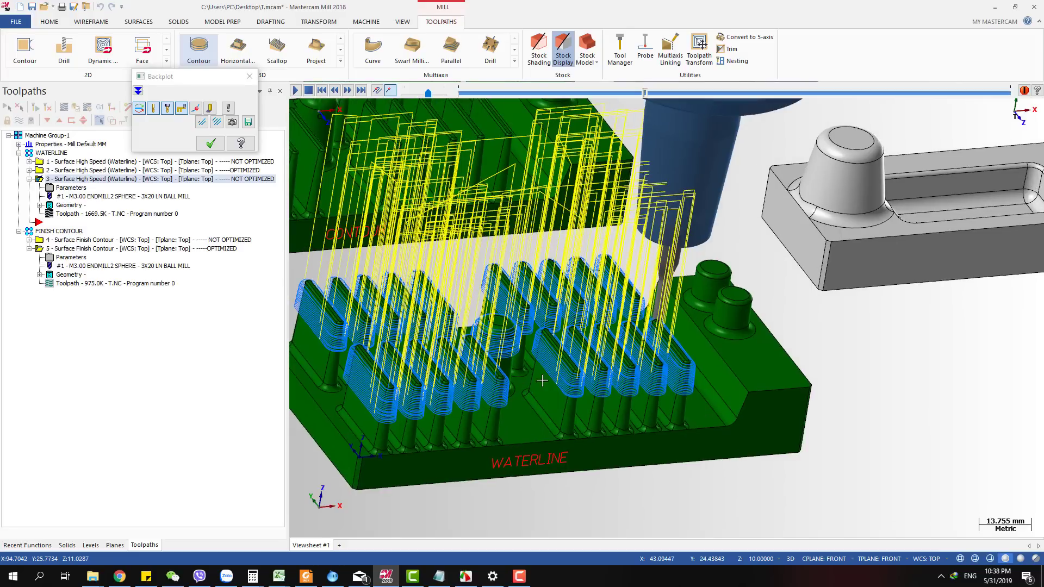
{"action": "mouse_move", "coordinate": [646, 97]}
{"action": "left_mouse_down"}
{"action": "mouse_move", "coordinate": [676, 99]}
{"action": "mouse_move", "coordinate": [603, 106]}
{"action": "mouse_move", "coordinate": [663, 107]}
{"action": "left_mouse_up"}
{"action": "scroll", "coordinate": [518, 365], "scroll_direction": "down", "scroll_amount": 2}
{"action": "scroll", "coordinate": [538, 410], "scroll_direction": "up", "scroll_amount": 5}
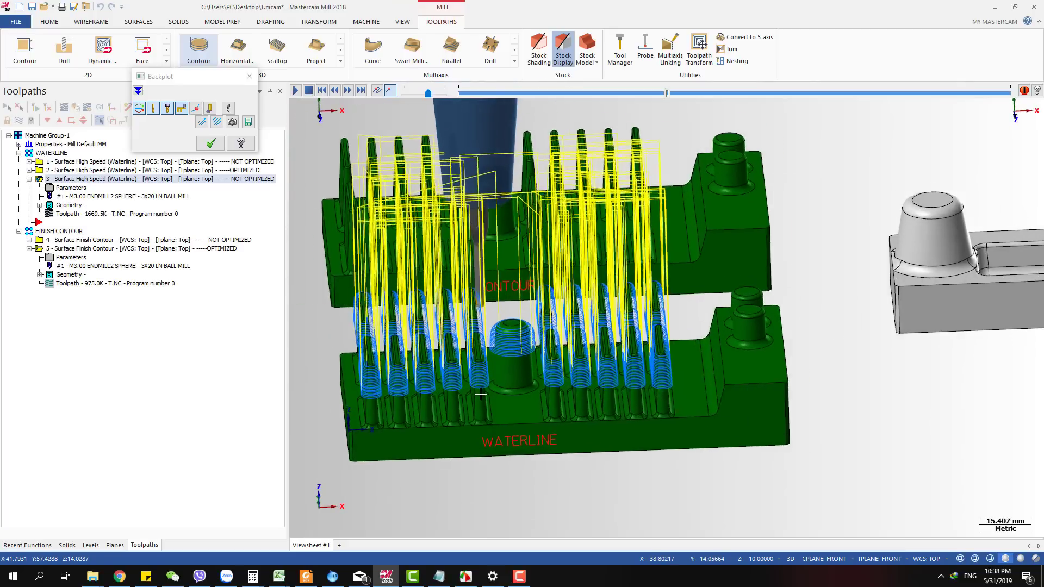
{"action": "scroll", "coordinate": [489, 346], "scroll_direction": "down", "scroll_amount": 1}
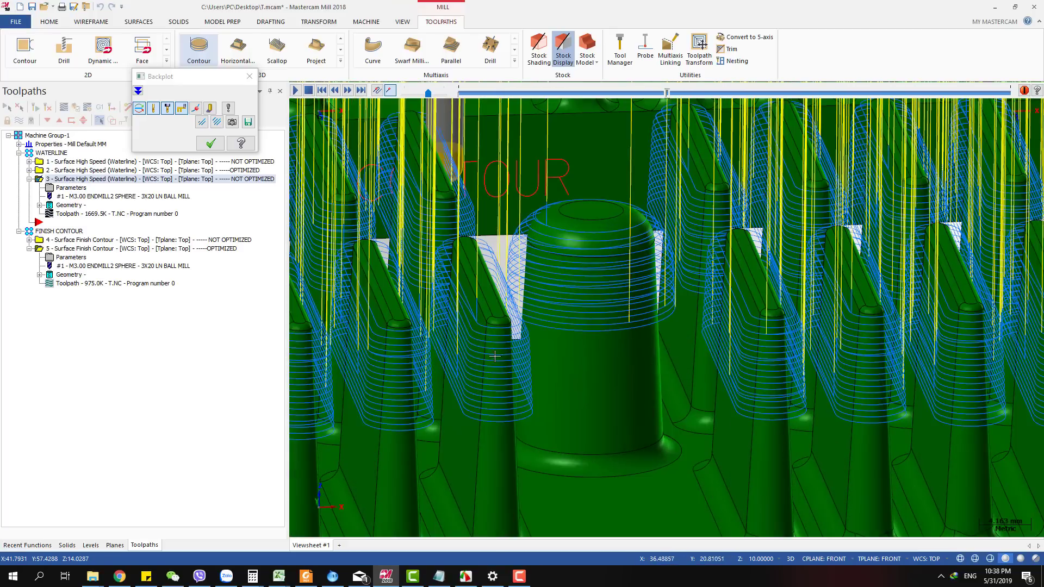
{"action": "scroll", "coordinate": [476, 340], "scroll_direction": "down", "scroll_amount": 1}
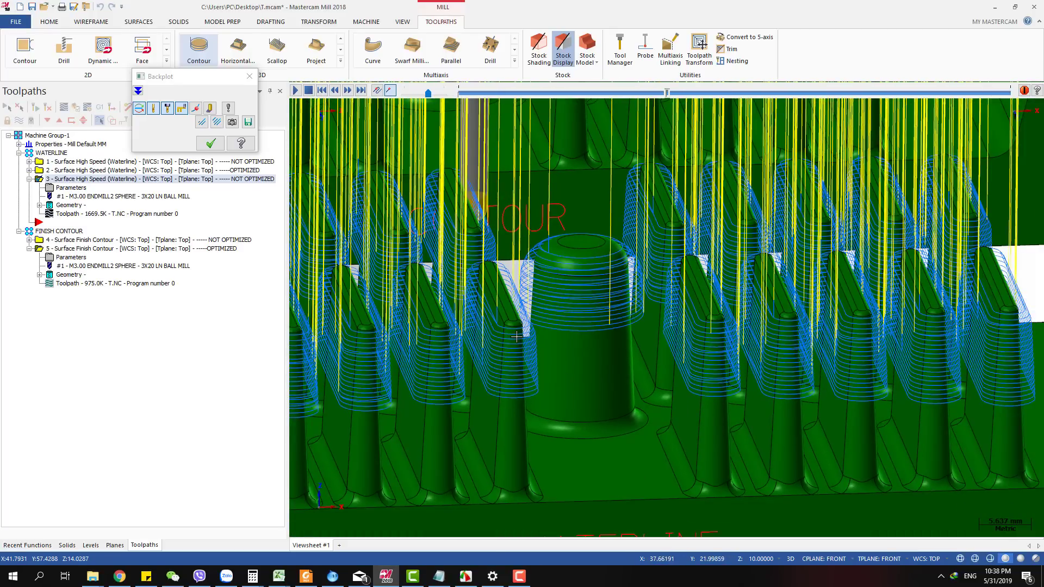
{"action": "scroll", "coordinate": [517, 337], "scroll_direction": "down", "scroll_amount": 1}
{"action": "scroll", "coordinate": [542, 304], "scroll_direction": "down", "scroll_amount": 1}
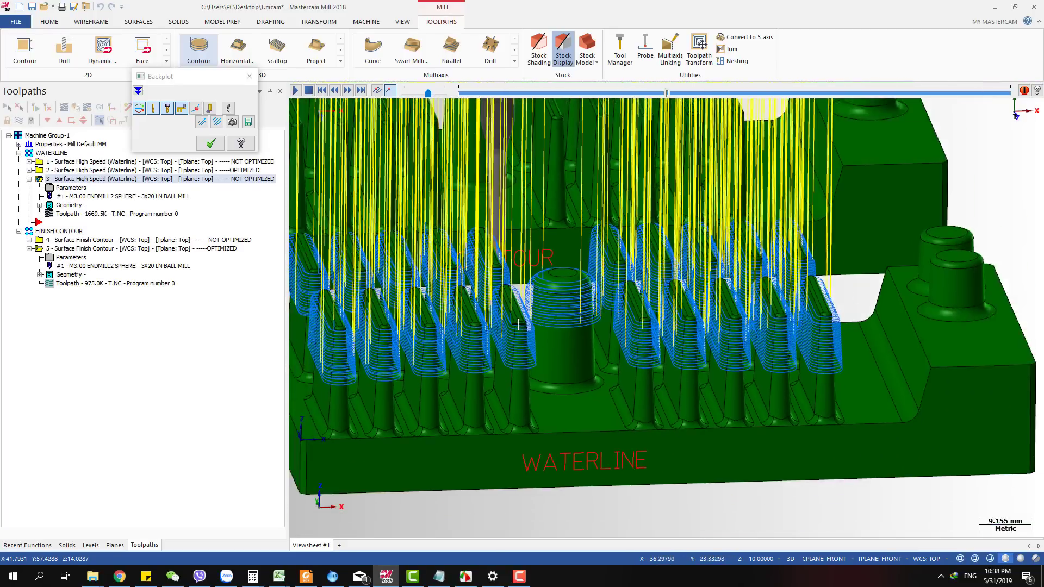
Advance the optimized Waterline backplot a little further across the fin groups, then end the backplot.
{"action": "scroll", "coordinate": [663, 321], "scroll_direction": "down", "scroll_amount": 2}
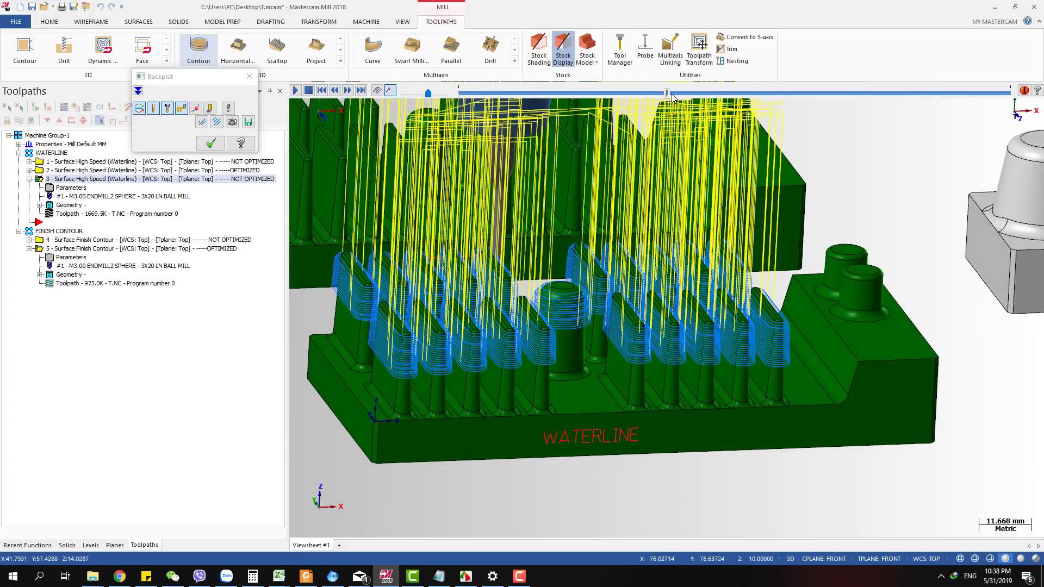
{"action": "mouse_move", "coordinate": [668, 94]}
{"action": "left_mouse_down"}
{"action": "mouse_move", "coordinate": [498, 119]}
{"action": "mouse_move", "coordinate": [709, 128]}
{"action": "left_mouse_up"}
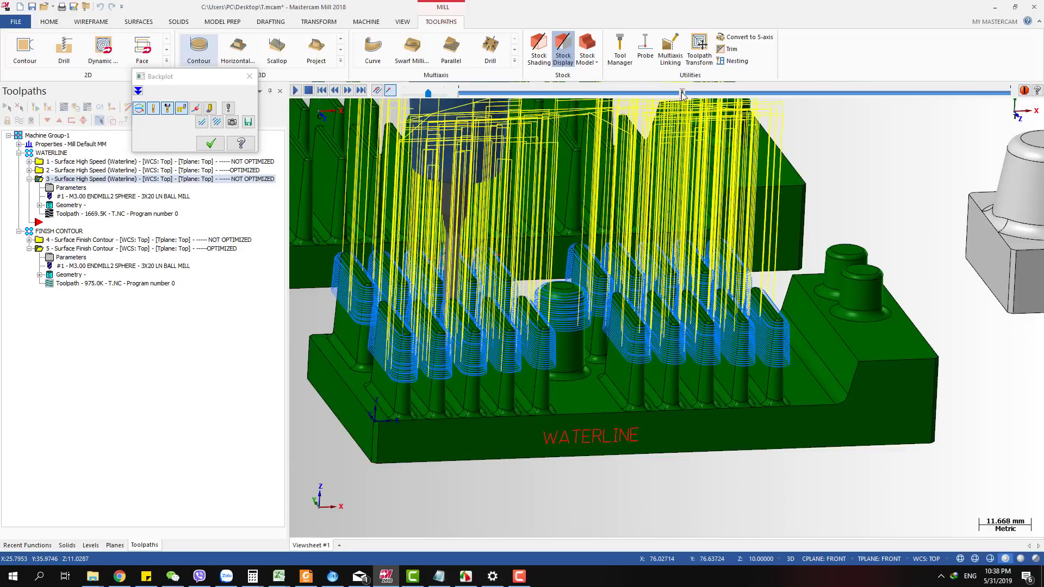
{"action": "left_click", "coordinate": [211, 143]}
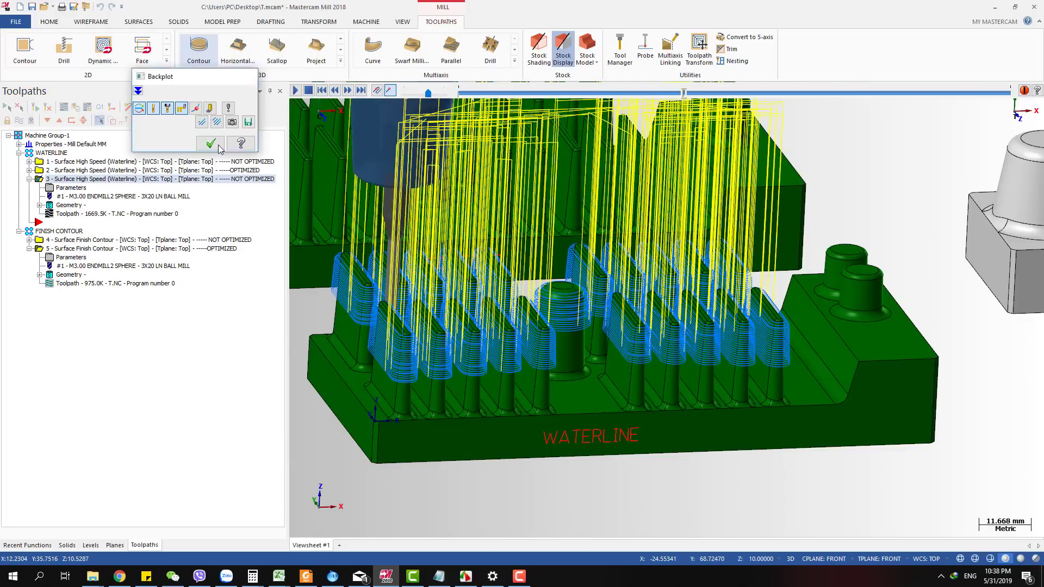
Set the copied Waterline operation's keep-tool-down distance to 0.5 and regenerate its toolpath.
{"action": "left_click", "coordinate": [75, 189]}
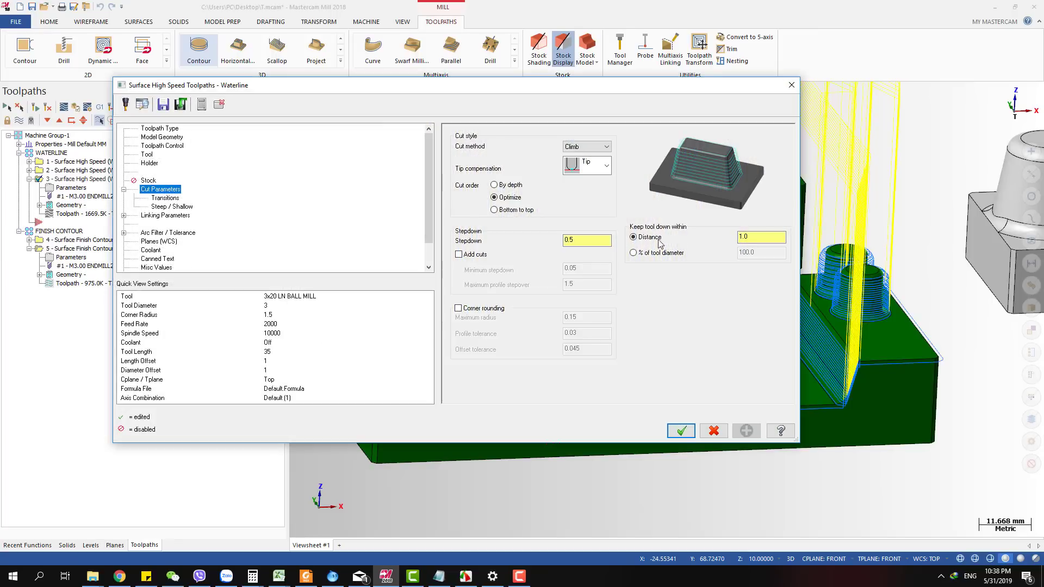
{"action": "double_click", "coordinate": [773, 242]}
{"action": "key", "text": "BackSpace"}
{"action": "type", "text": ".5"}
{"action": "left_click", "coordinate": [681, 432]}
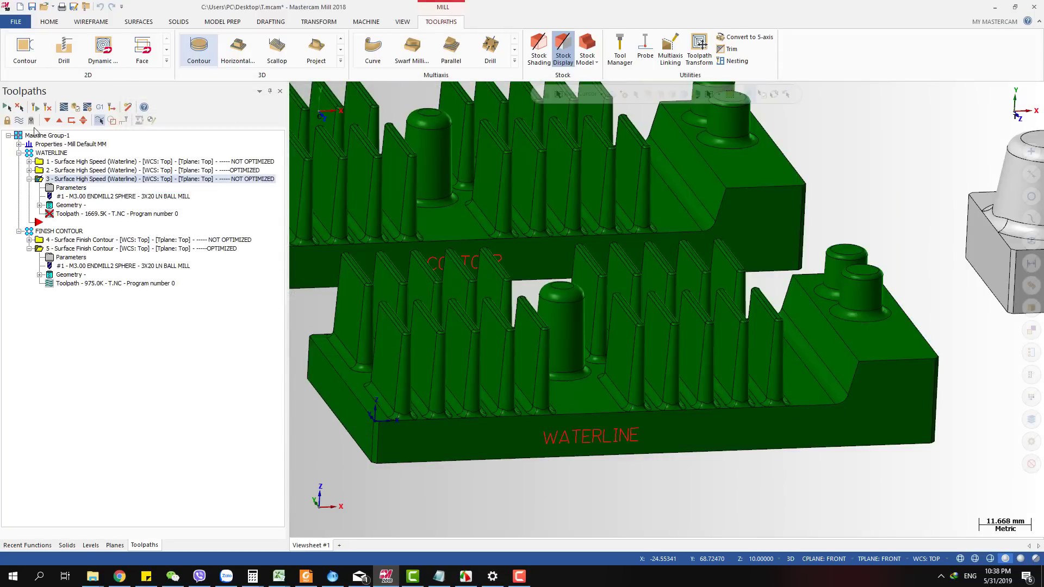
{"action": "scroll", "coordinate": [401, 322], "scroll_direction": "up", "scroll_amount": 4}
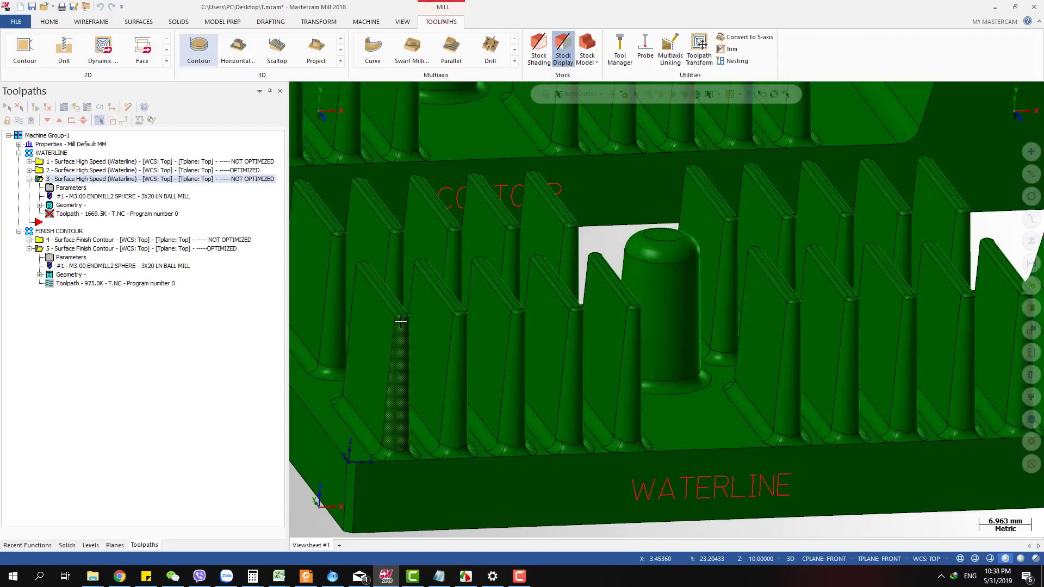
{"action": "middle_click_drag", "start_coordinate": [400, 322], "coordinate": [394, 305]}
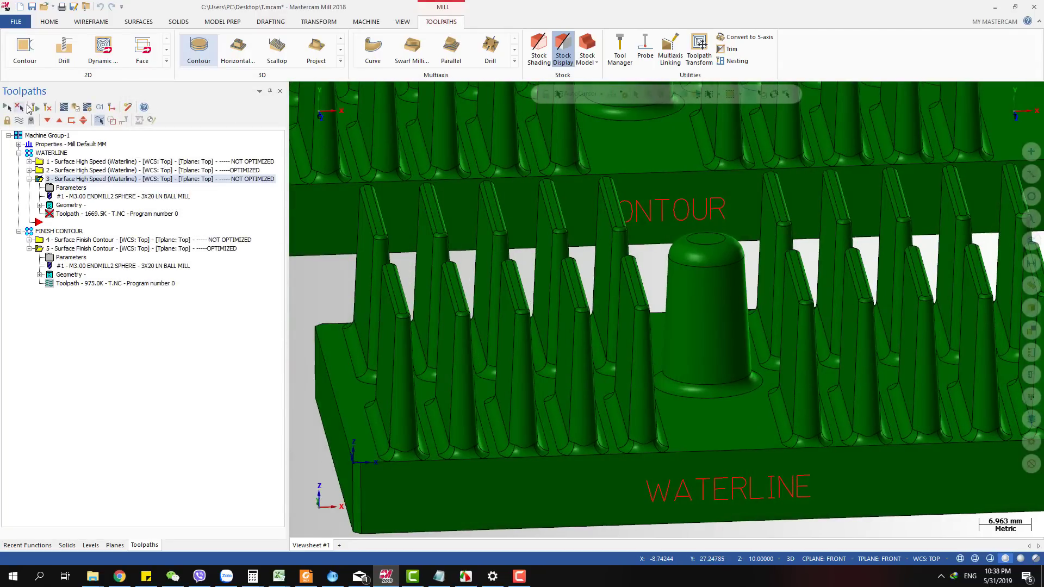
{"action": "left_click", "coordinate": [28, 107]}
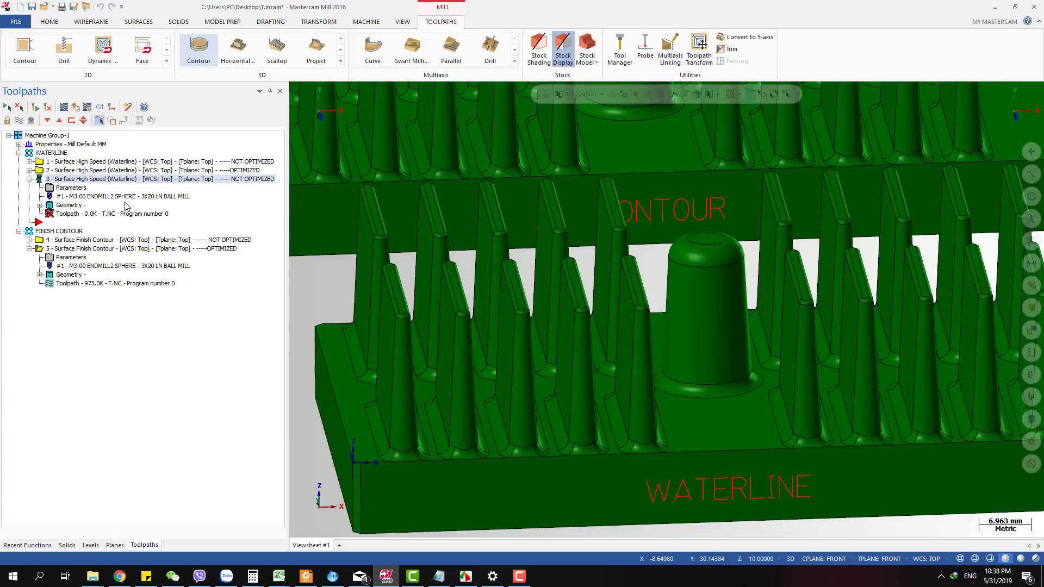
Examine the regenerated Waterline toolpath around the fins and the two round bosses at the part's end.
{"action": "scroll", "coordinate": [340, 289], "scroll_direction": "down", "scroll_amount": 3}
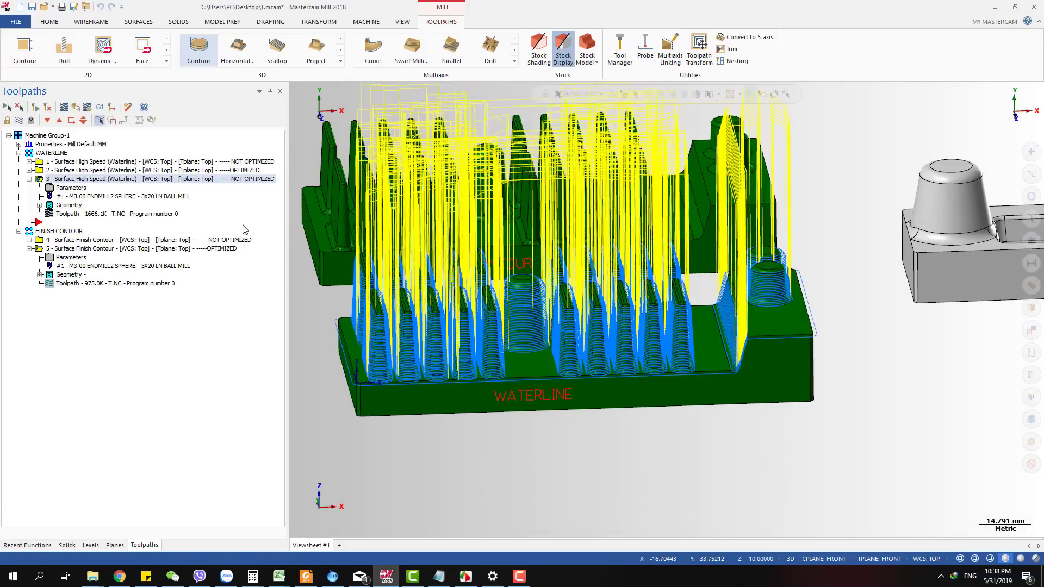
{"action": "middle_click_drag", "start_coordinate": [438, 275], "coordinate": [471, 300]}
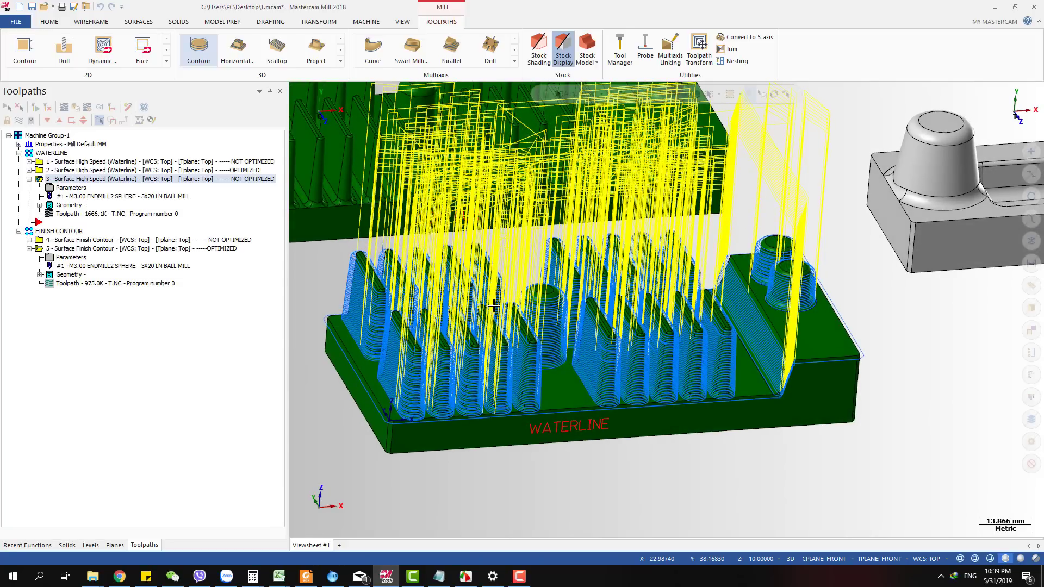
{"action": "scroll", "coordinate": [789, 265], "scroll_direction": "up", "scroll_amount": 2}
{"action": "middle_click_drag", "start_coordinate": [823, 210], "coordinate": [811, 271]}
{"action": "scroll", "coordinate": [757, 260], "scroll_direction": "up", "scroll_amount": 3}
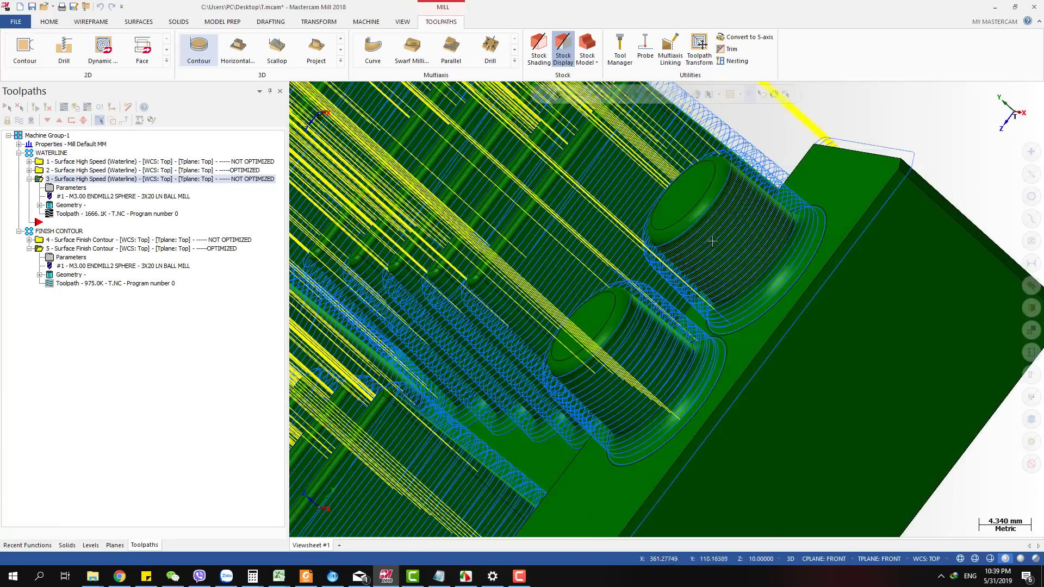
{"action": "scroll", "coordinate": [717, 288], "scroll_direction": "down", "scroll_amount": 3}
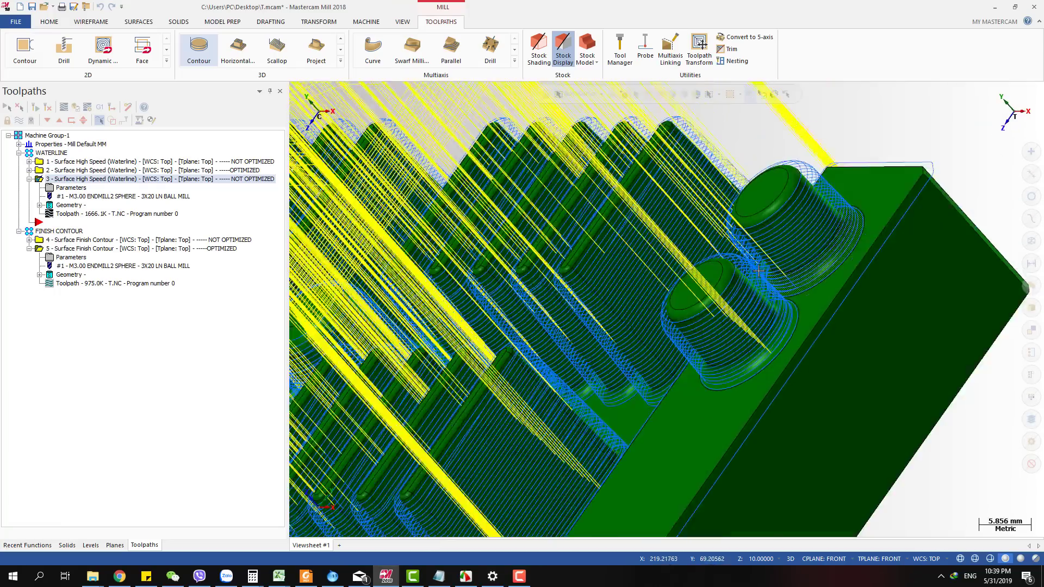
{"action": "scroll", "coordinate": [759, 270], "scroll_direction": "down", "scroll_amount": 4}
{"action": "middle_click_drag", "start_coordinate": [674, 312], "coordinate": [697, 298]}
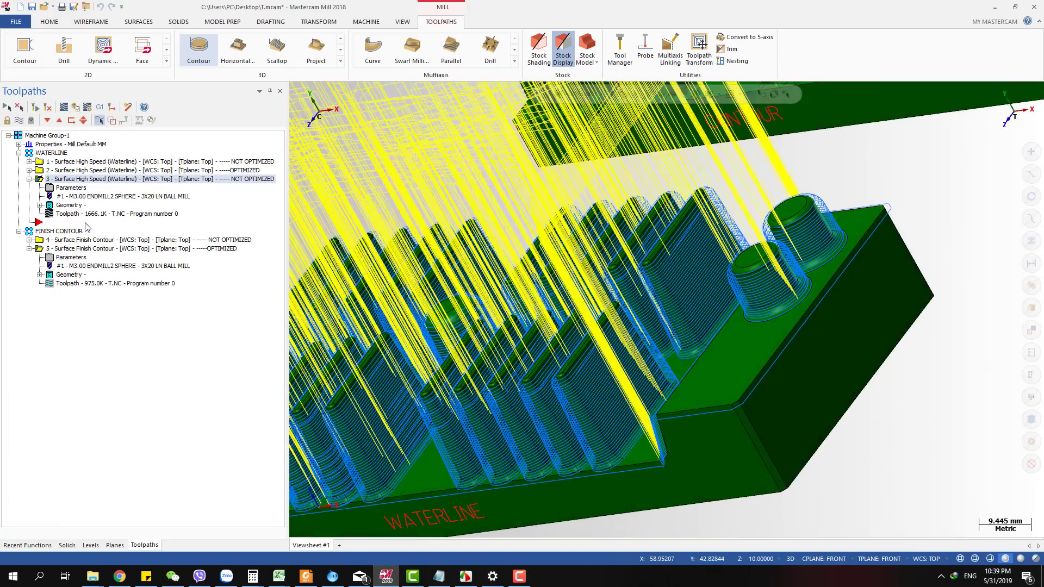
Backplot the regenerated Waterline toolpath from the start through the upper and middle passes on all the fins.
{"action": "key", "text": "alt+t"}
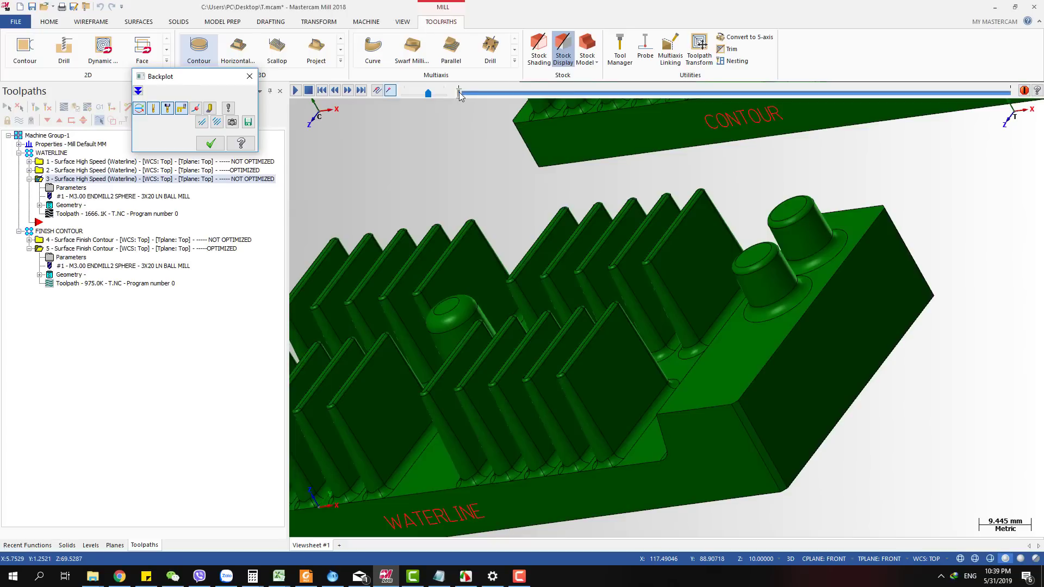
{"action": "mouse_move", "coordinate": [459, 94]}
{"action": "left_mouse_down"}
{"action": "mouse_move", "coordinate": [899, 125]}
{"action": "mouse_move", "coordinate": [829, 136]}
{"action": "left_mouse_up"}
{"action": "scroll", "coordinate": [707, 269], "scroll_direction": "down", "scroll_amount": 3}
{"action": "middle_click_drag", "start_coordinate": [708, 271], "coordinate": [518, 300]}
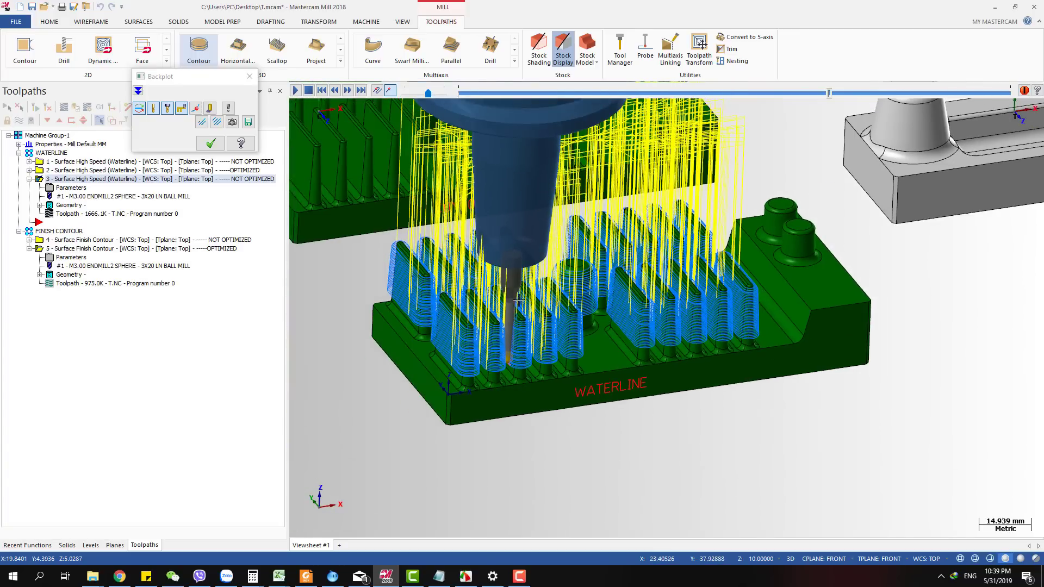
{"action": "scroll", "coordinate": [484, 352], "scroll_direction": "up", "scroll_amount": 2}
{"action": "scroll", "coordinate": [504, 353], "scroll_direction": "down", "scroll_amount": 2}
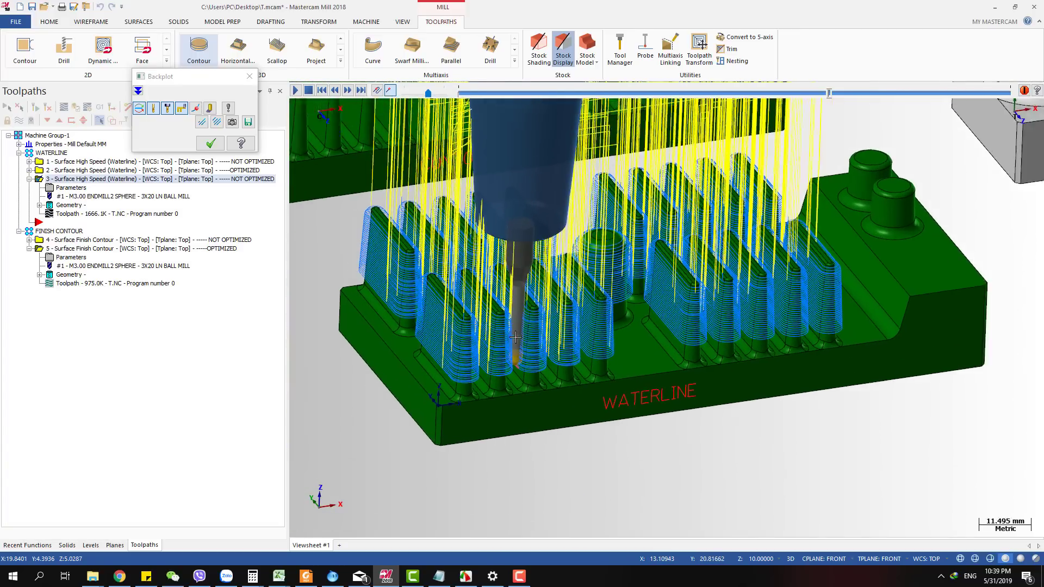
Advance the backplot to the lower fin passes, inspect the fins and central boss up close, and end the backplot.
{"action": "mouse_move", "coordinate": [829, 93]}
{"action": "left_mouse_down"}
{"action": "mouse_move", "coordinate": [772, 103]}
{"action": "mouse_move", "coordinate": [751, 120]}
{"action": "mouse_move", "coordinate": [943, 117]}
{"action": "left_mouse_up"}
{"action": "scroll", "coordinate": [624, 294], "scroll_direction": "up", "scroll_amount": 3}
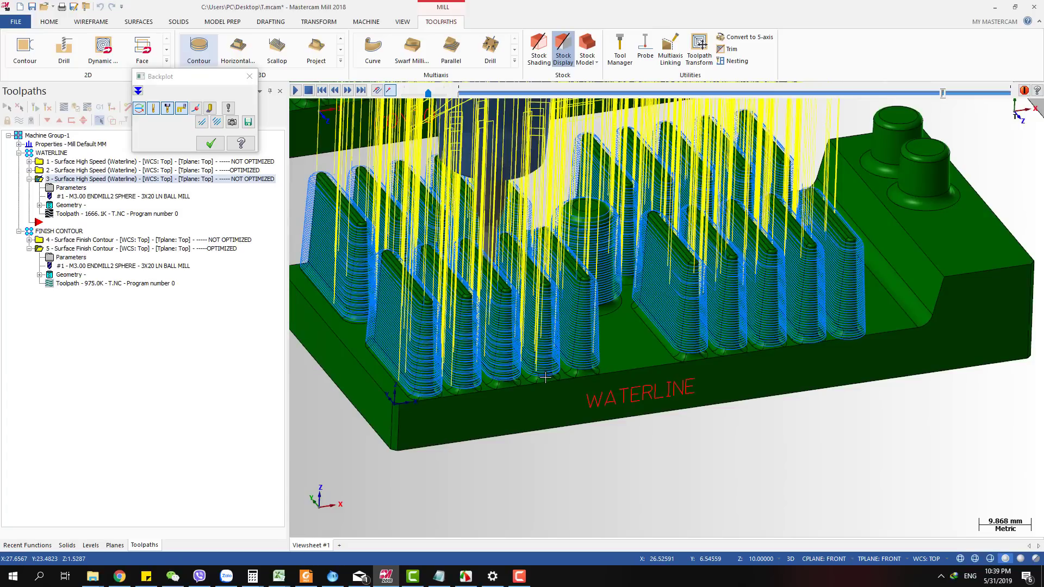
{"action": "scroll", "coordinate": [525, 401], "scroll_direction": "down", "scroll_amount": 2}
{"action": "middle_click_drag", "start_coordinate": [523, 402], "coordinate": [503, 401]}
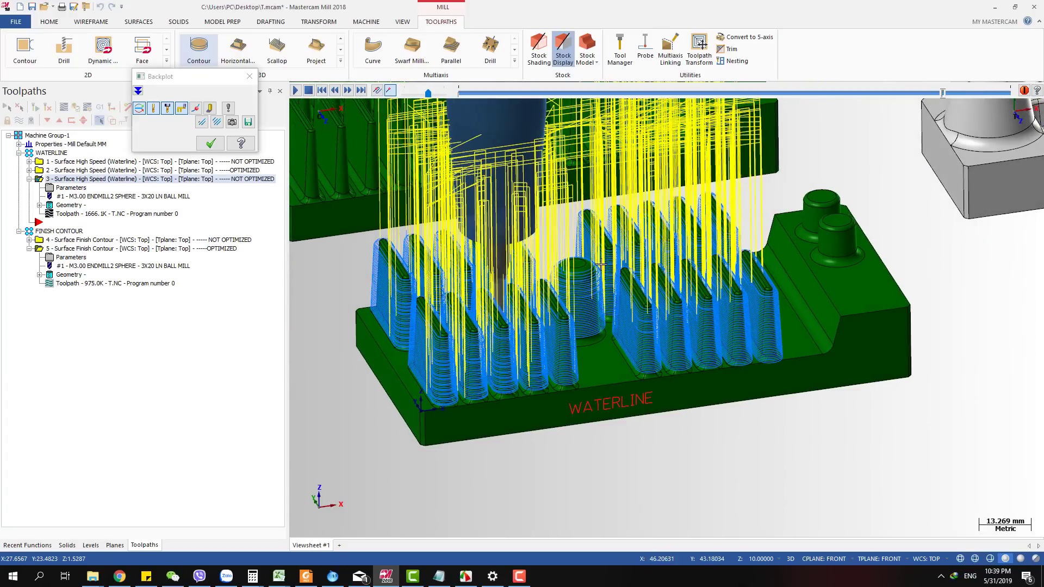
{"action": "scroll", "coordinate": [640, 272], "scroll_direction": "up", "scroll_amount": 2}
{"action": "scroll", "coordinate": [658, 310], "scroll_direction": "up", "scroll_amount": 3}
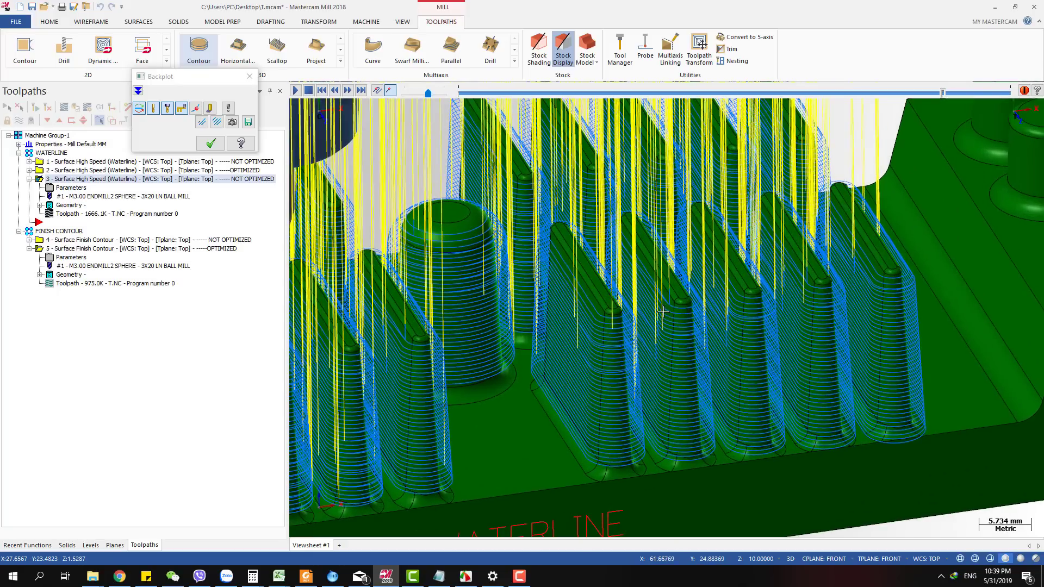
{"action": "scroll", "coordinate": [674, 315], "scroll_direction": "down", "scroll_amount": 4}
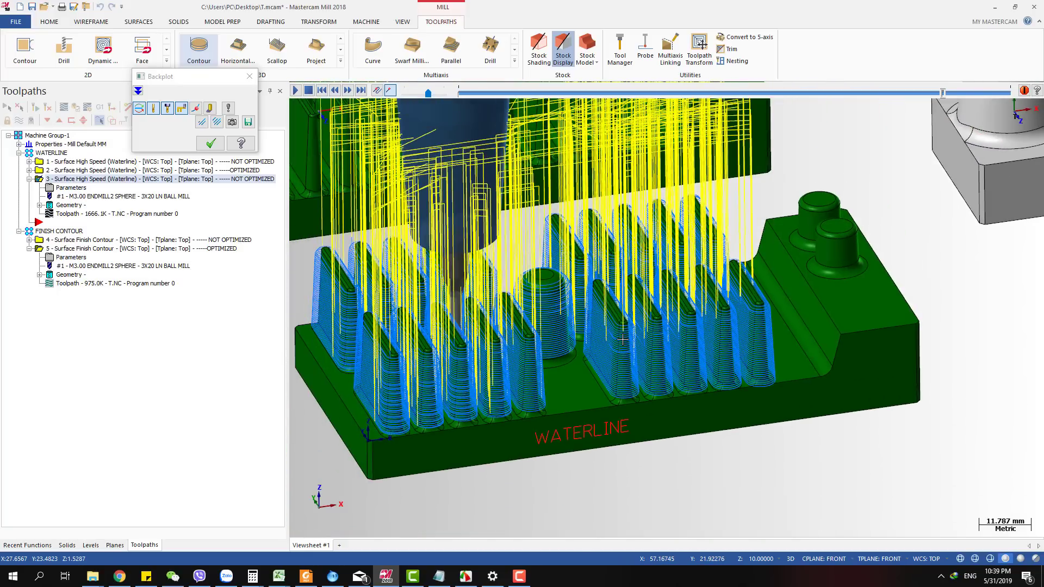
{"action": "scroll", "coordinate": [622, 340], "scroll_direction": "up", "scroll_amount": 5}
{"action": "left_click", "coordinate": [211, 143]}
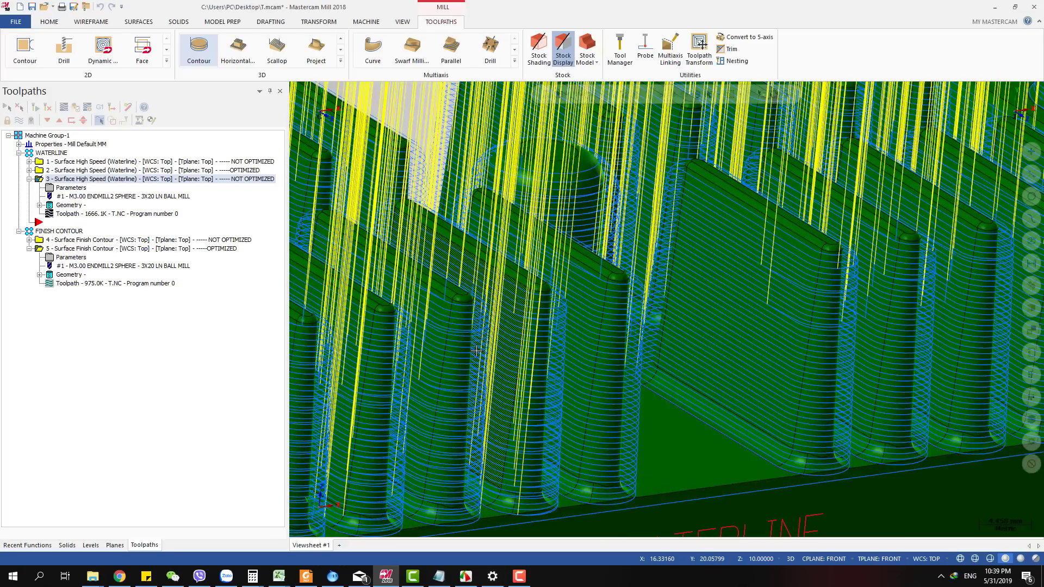
Set the copied Waterline operation's keep-tool-down distance to 5.0 and regenerate its toolpath.
{"action": "left_click", "coordinate": [72, 188]}
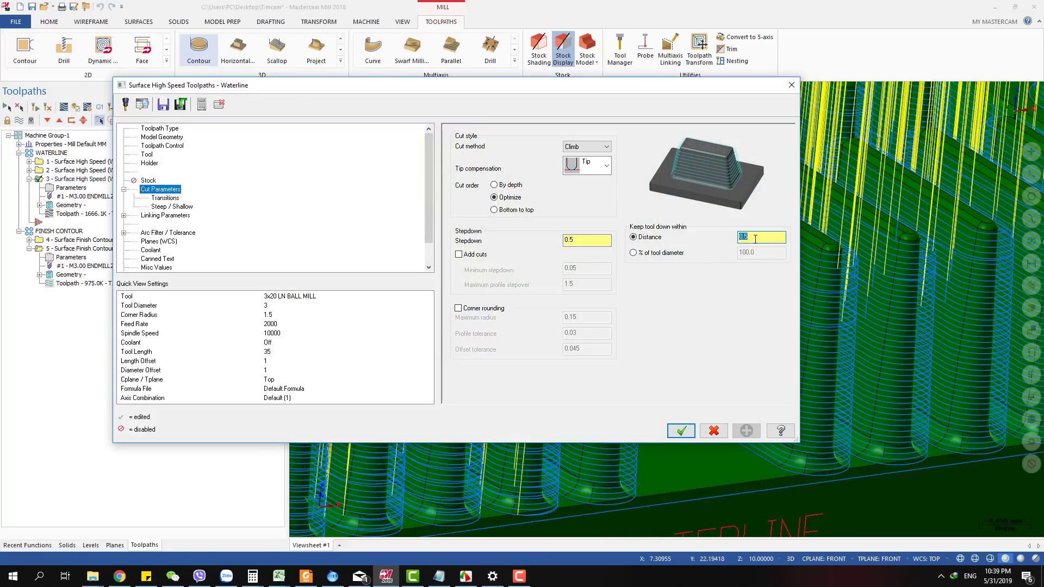
{"action": "type", "text": "5"}
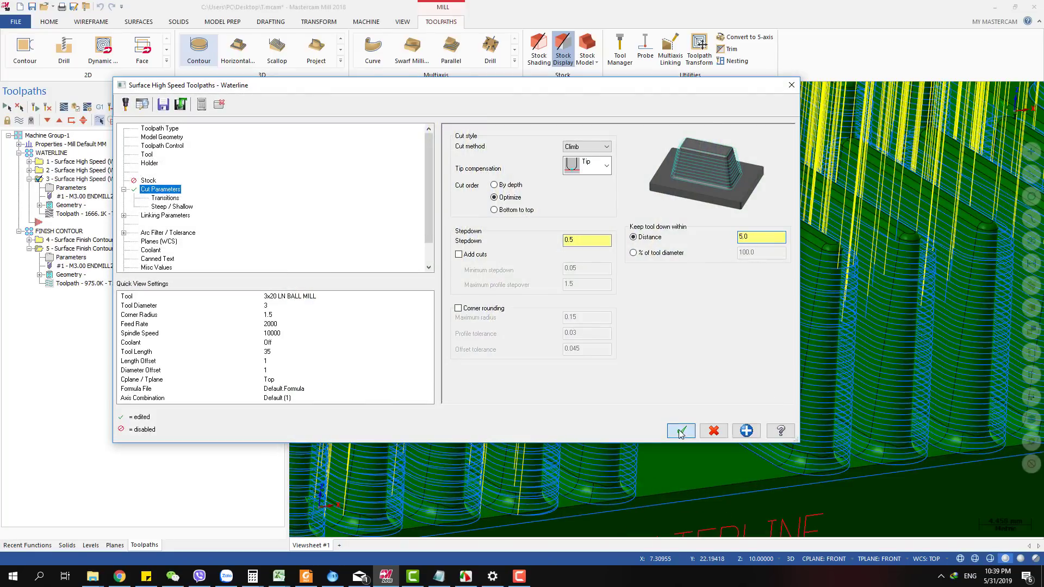
{"action": "left_click", "coordinate": [681, 430]}
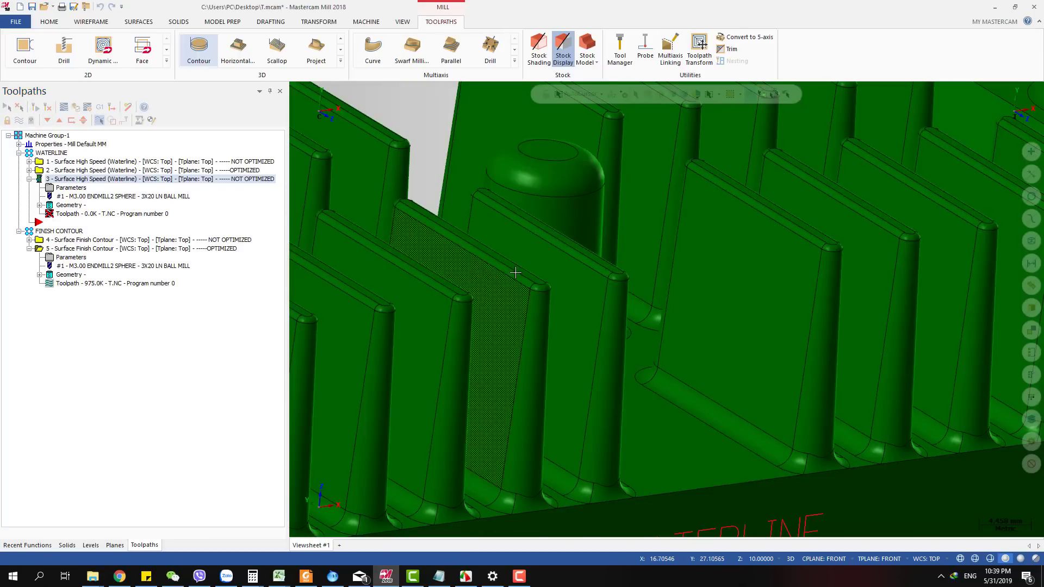
{"action": "scroll", "coordinate": [499, 280], "scroll_direction": "down", "scroll_amount": 5}
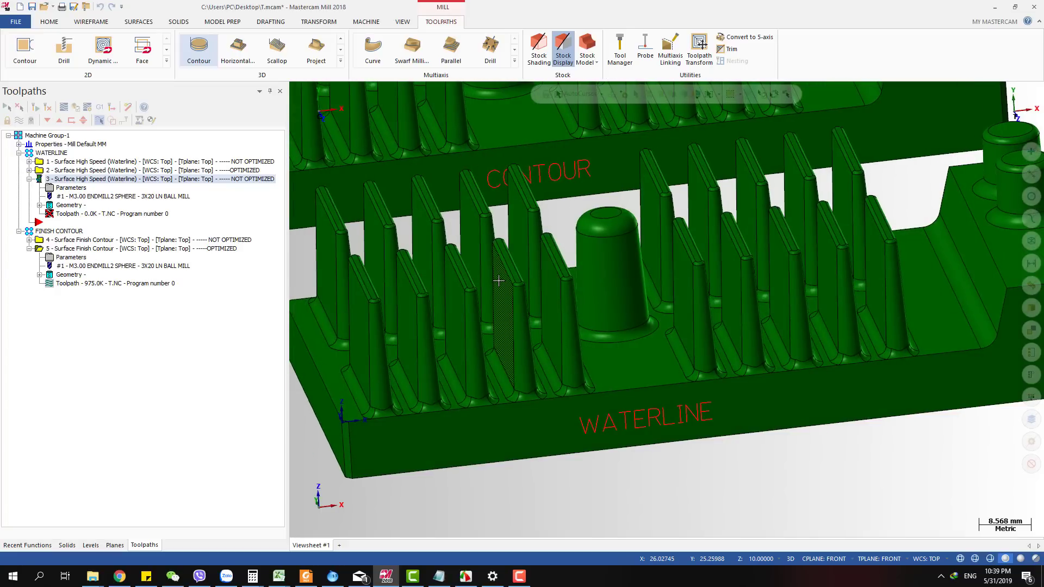
{"action": "scroll", "coordinate": [502, 307], "scroll_direction": "down", "scroll_amount": 1}
{"action": "middle_click_drag", "start_coordinate": [502, 307], "coordinate": [538, 307]}
Backplot the new Waterline toolpath through the fin groups and examine the linking moves between the front fins up close.
{"action": "left_click", "coordinate": [79, 216]}
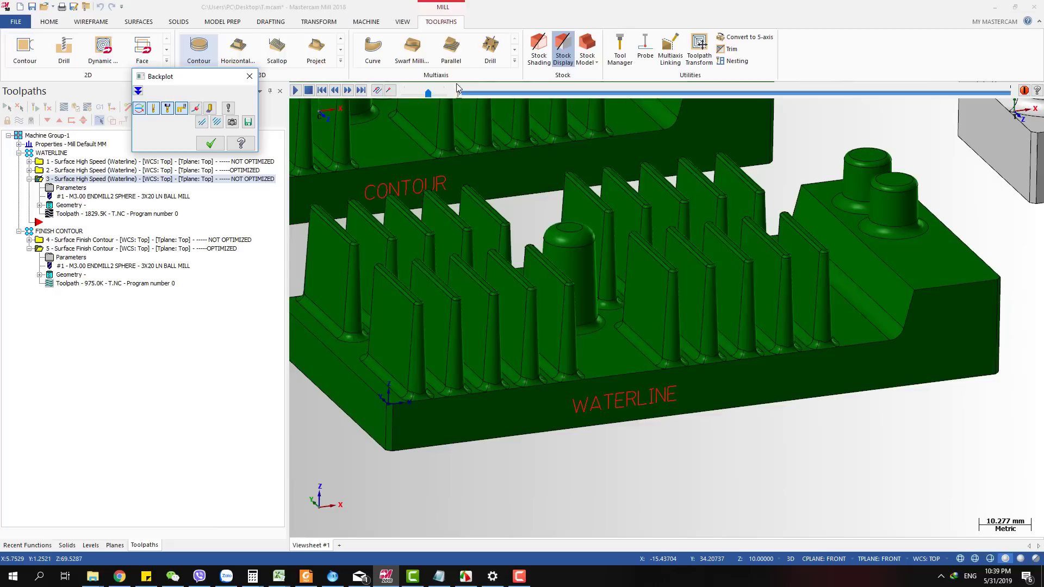
{"action": "left_click_drag", "start_coordinate": [459, 94], "coordinate": [967, 99]}
{"action": "scroll", "coordinate": [680, 246], "scroll_direction": "down", "scroll_amount": 2}
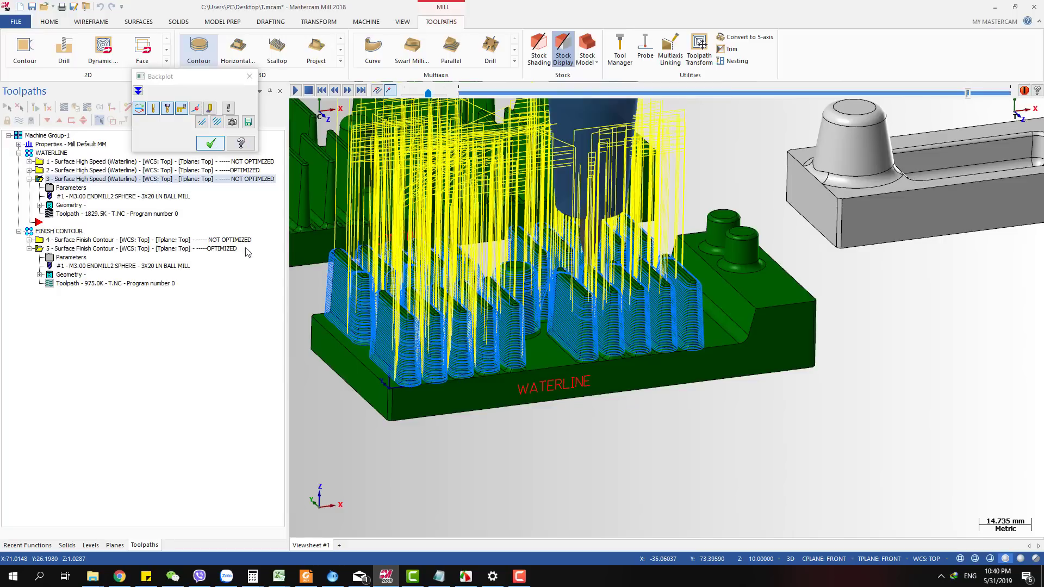
{"action": "scroll", "coordinate": [393, 348], "scroll_direction": "up", "scroll_amount": 3}
{"action": "scroll", "coordinate": [393, 348], "scroll_direction": "up", "scroll_amount": 4}
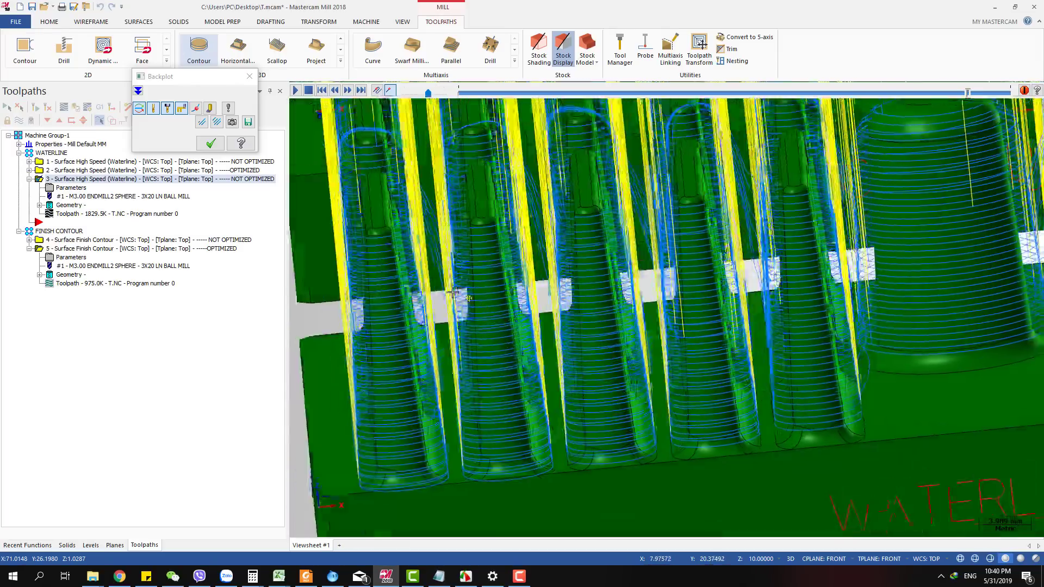
{"action": "middle_click_drag", "start_coordinate": [452, 294], "coordinate": [462, 344]}
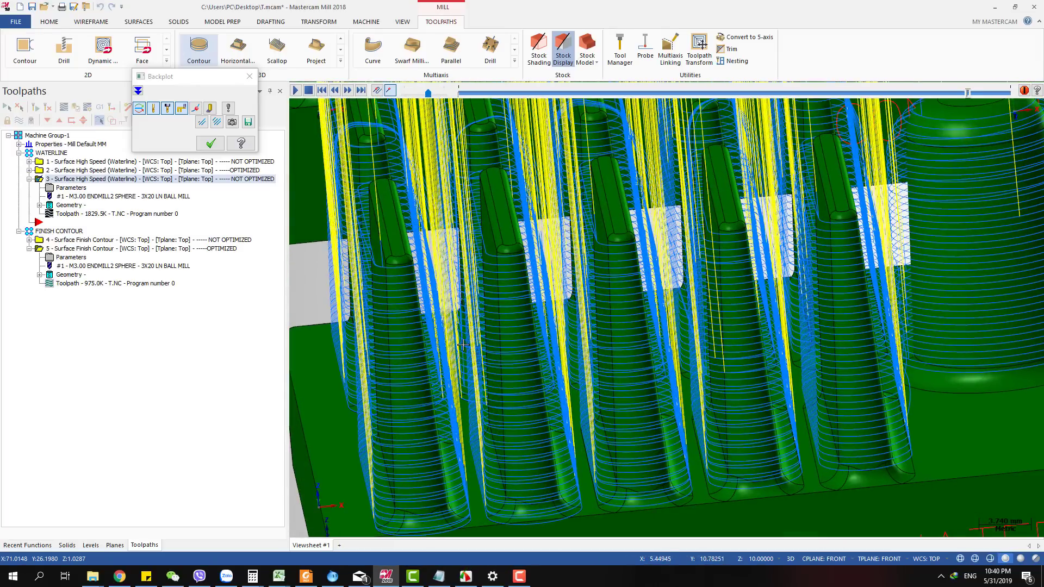
{"action": "left_click", "coordinate": [210, 143]}
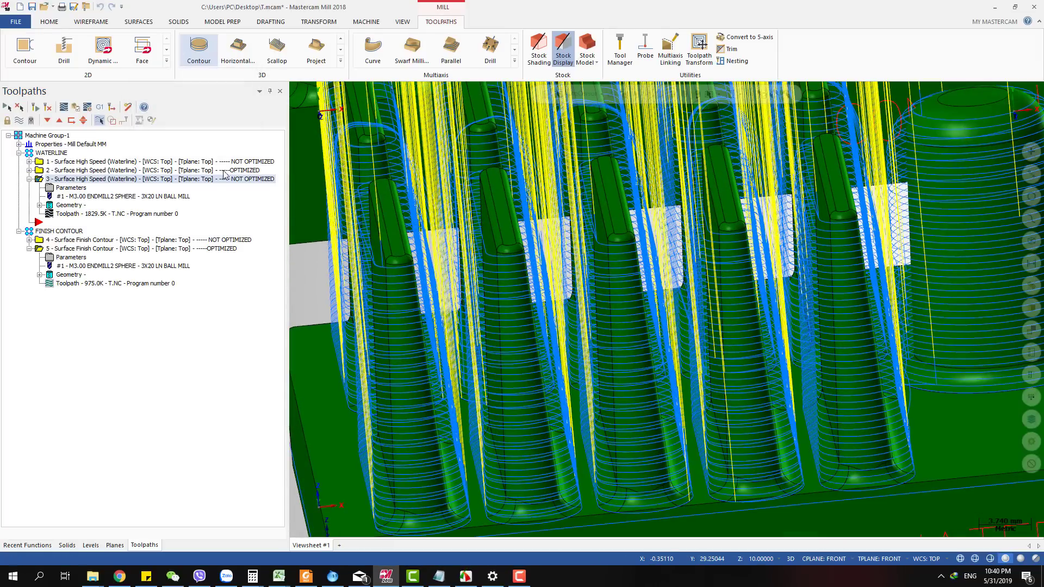
Copy the non-optimized Surface Finish Contour operation and paste it after the optimized one at the end of the FINISH CONTOUR group.
{"action": "scroll", "coordinate": [599, 282], "scroll_direction": "down", "scroll_amount": 8}
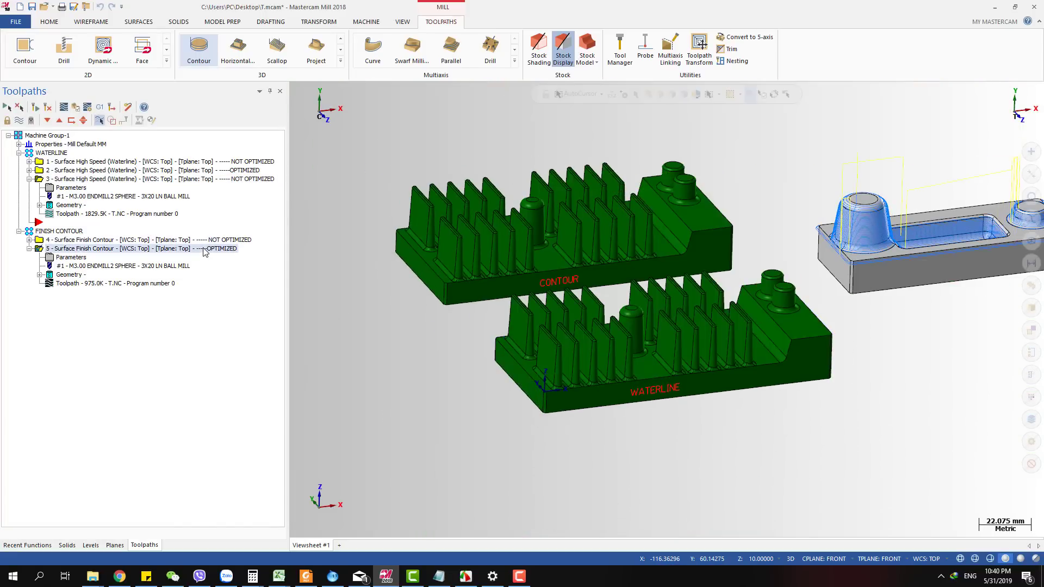
{"action": "scroll", "coordinate": [494, 246], "scroll_direction": "down", "scroll_amount": 3}
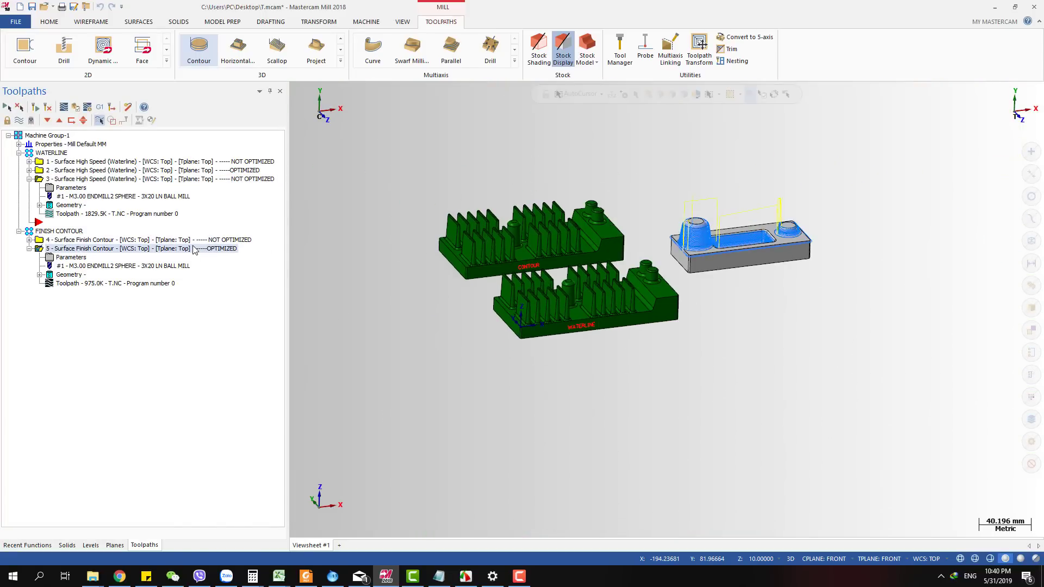
{"action": "right_click", "coordinate": [193, 249]}
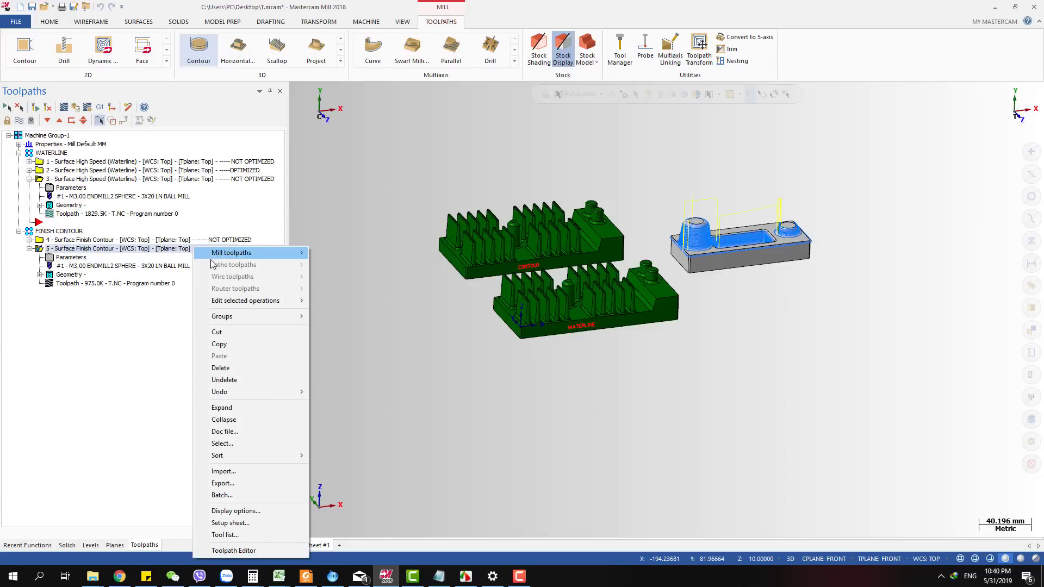
{"action": "left_click", "coordinate": [156, 244]}
{"action": "right_click", "coordinate": [155, 241]}
{"action": "left_click", "coordinate": [196, 339]}
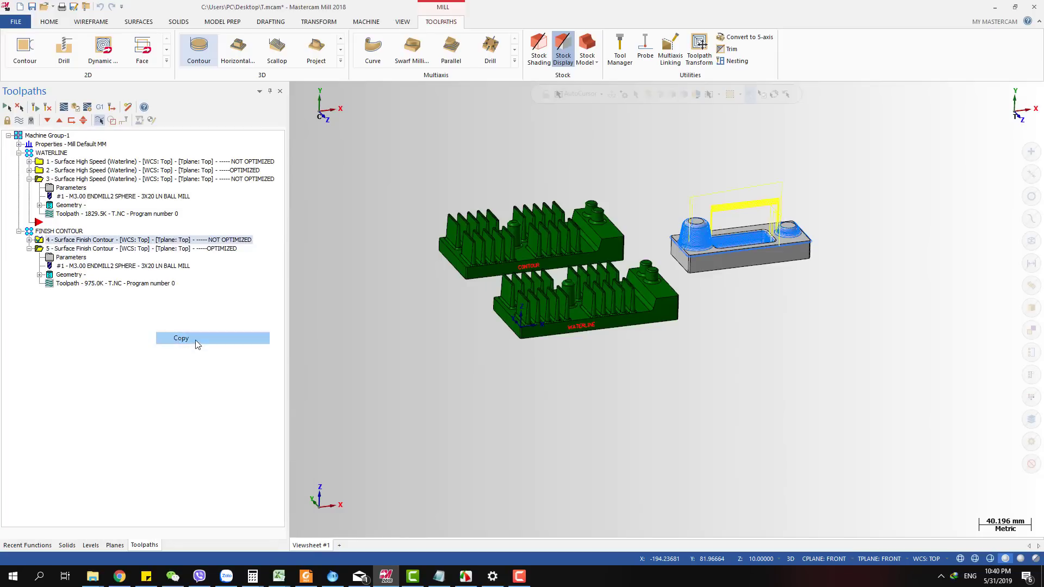
{"action": "right_click", "coordinate": [104, 241]}
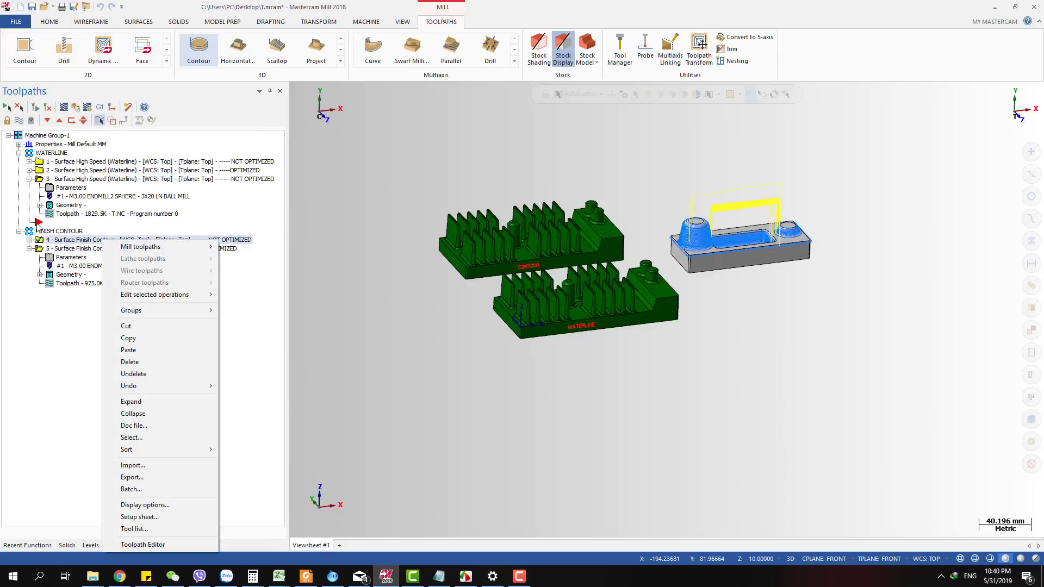
{"action": "left_click_drag", "start_coordinate": [37, 224], "coordinate": [54, 263]}
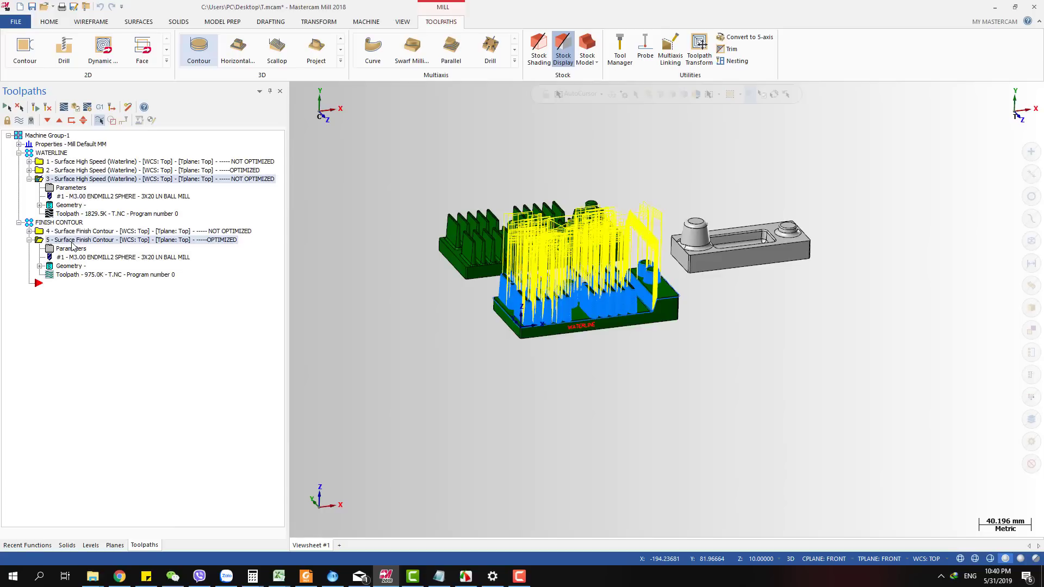
{"action": "right_click", "coordinate": [72, 246]}
{"action": "left_click", "coordinate": [113, 353]}
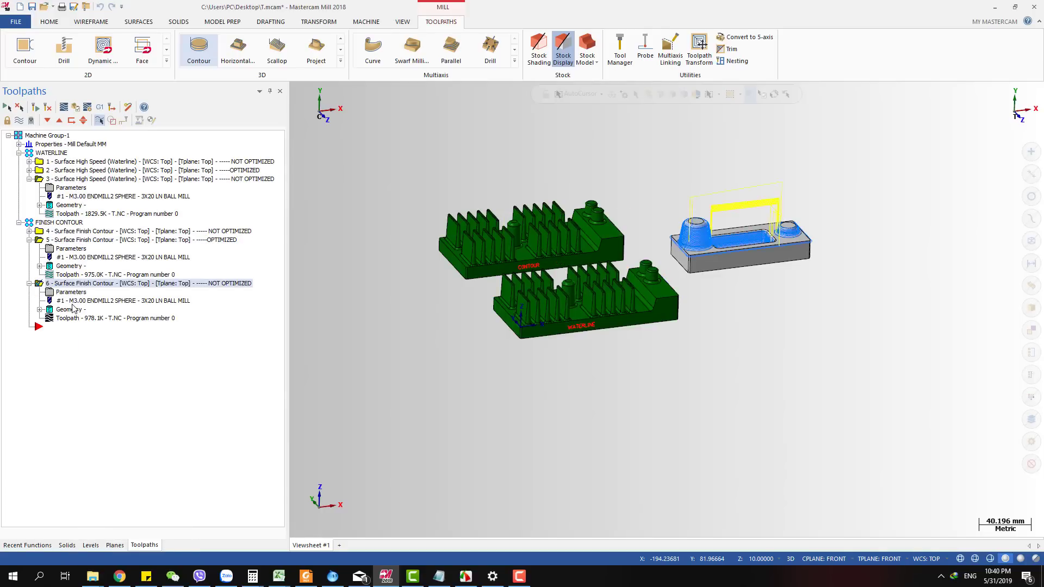
Clear the copied Finish Contour operation's drive surfaces and containment, and select the whole finned CONTOUR part as its drive geometry.
{"action": "left_click", "coordinate": [71, 310]}
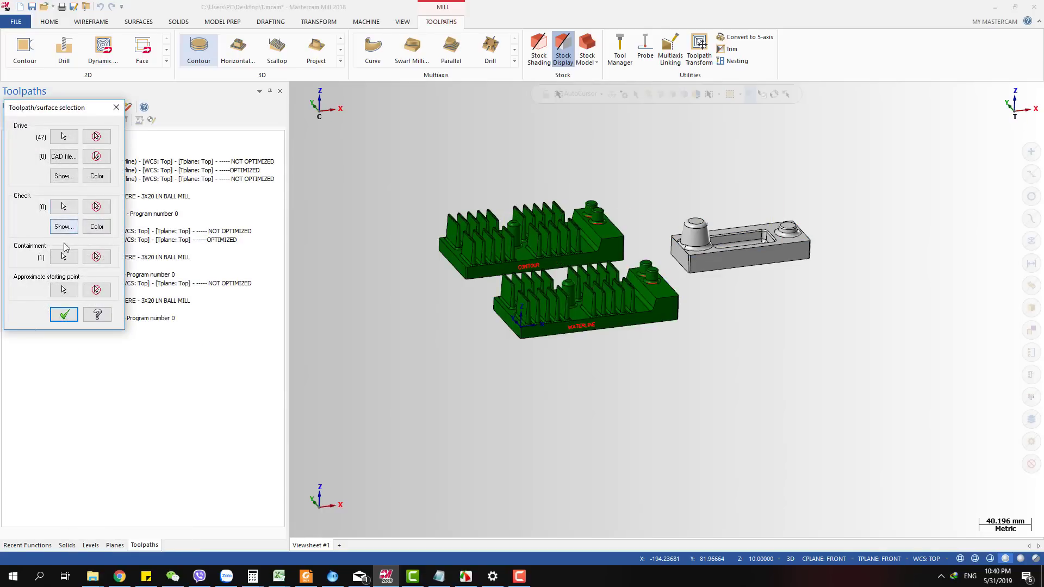
{"action": "left_click", "coordinate": [95, 137]}
{"action": "left_click", "coordinate": [97, 257]}
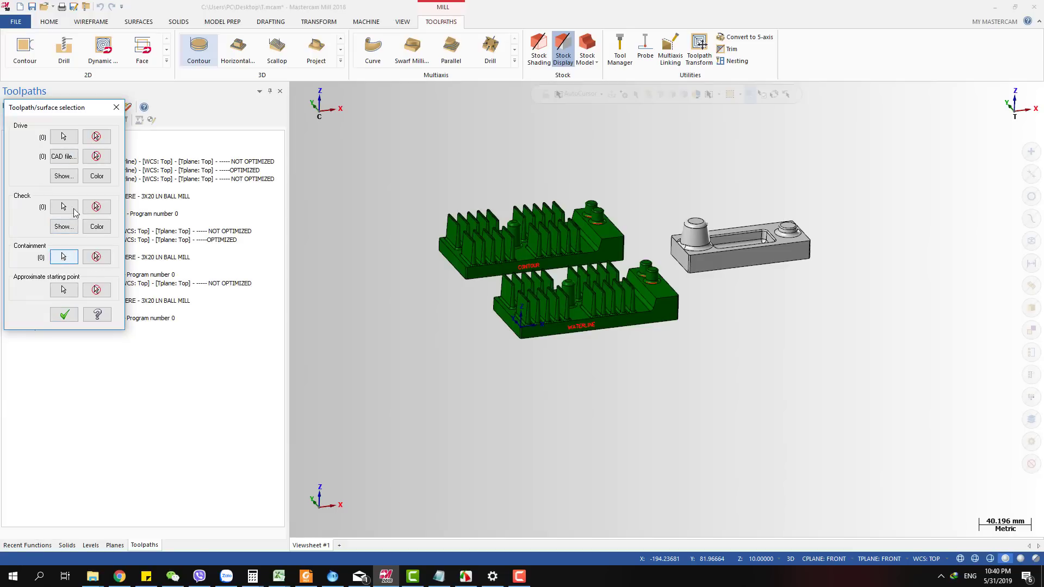
{"action": "left_click", "coordinate": [57, 142]}
{"action": "key", "text": "alt+1"}
{"action": "left_click_drag", "start_coordinate": [407, 155], "coordinate": [648, 294]}
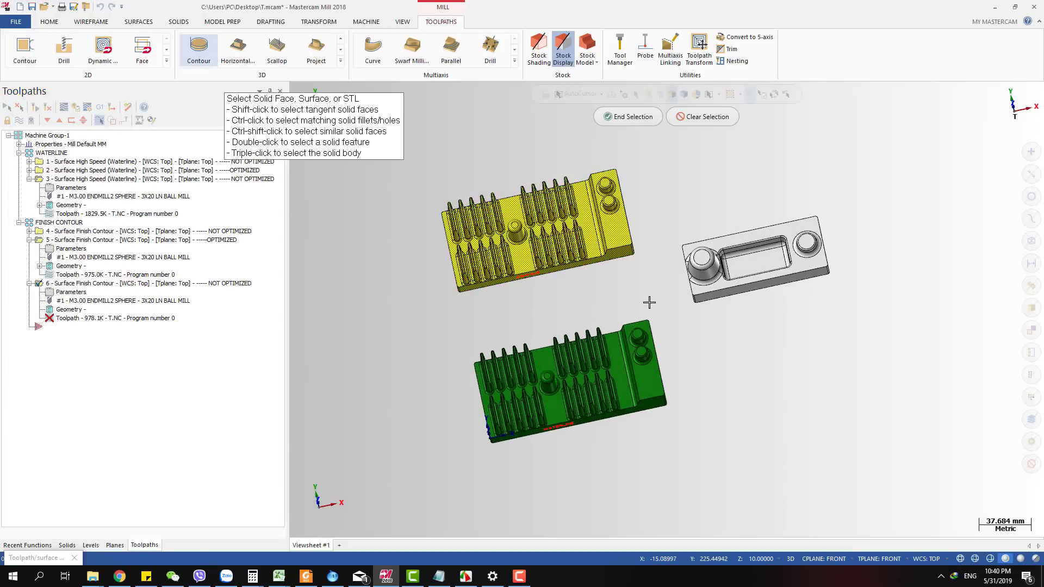
{"action": "left_click", "coordinate": [625, 117]}
Chain the base outline of the finned CONTOUR part as the containment boundary and regenerate the copied Finish Contour operation.
{"action": "left_click", "coordinate": [64, 257]}
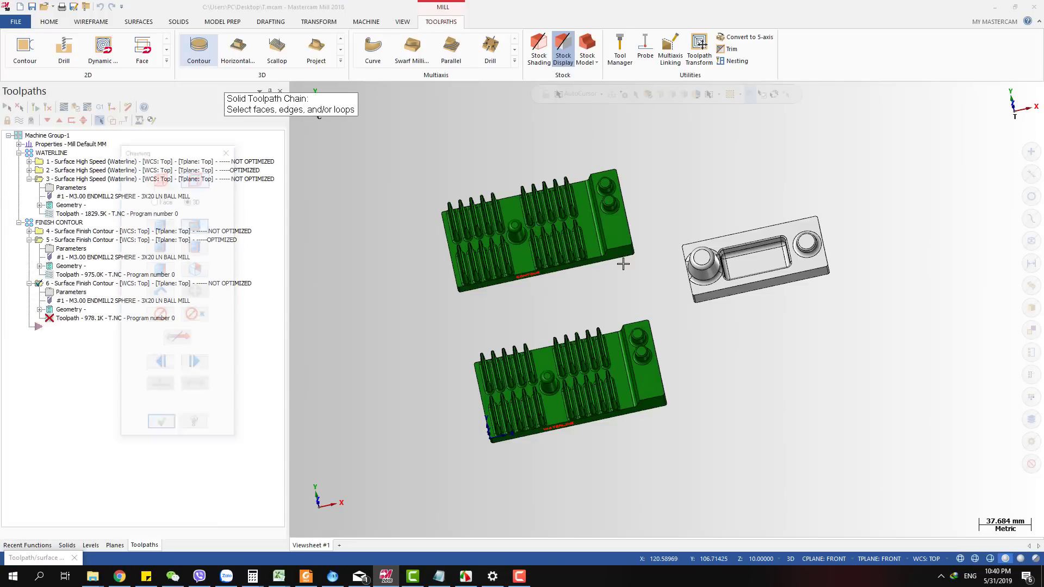
{"action": "left_click", "coordinate": [544, 274]}
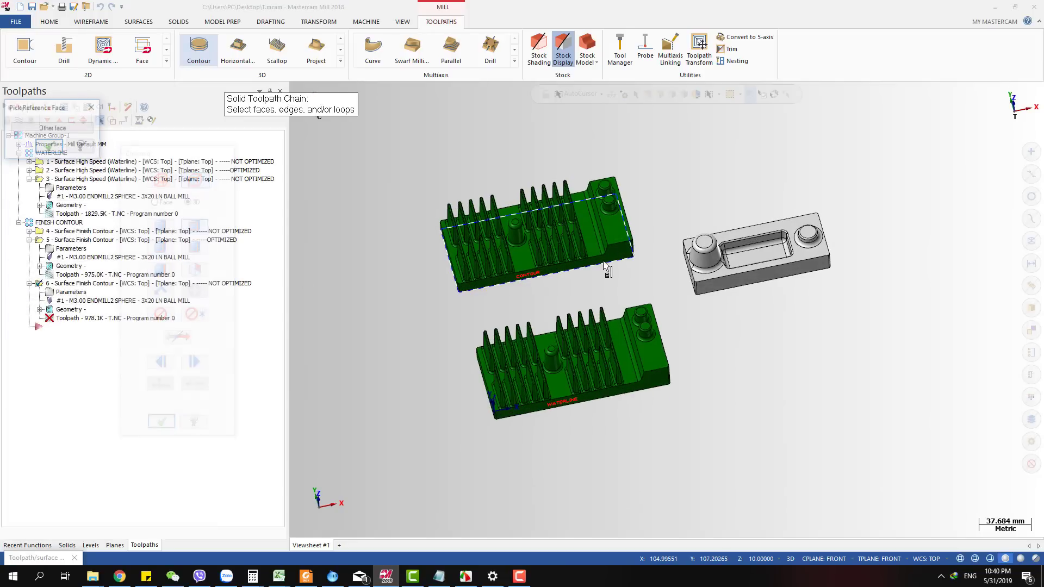
{"action": "left_click", "coordinate": [49, 146]}
{"action": "left_click", "coordinate": [158, 424]}
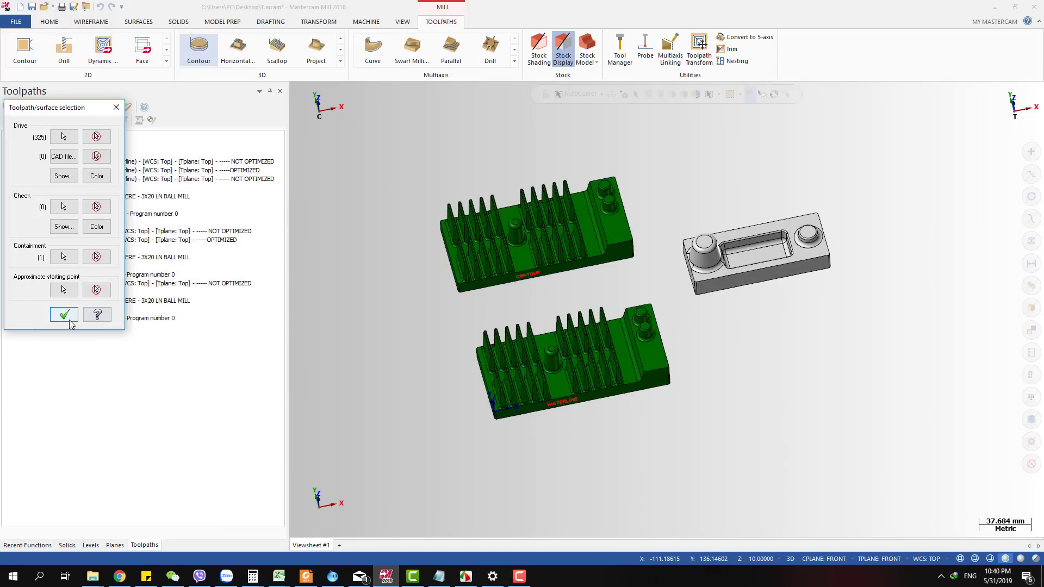
{"action": "left_click", "coordinate": [67, 317]}
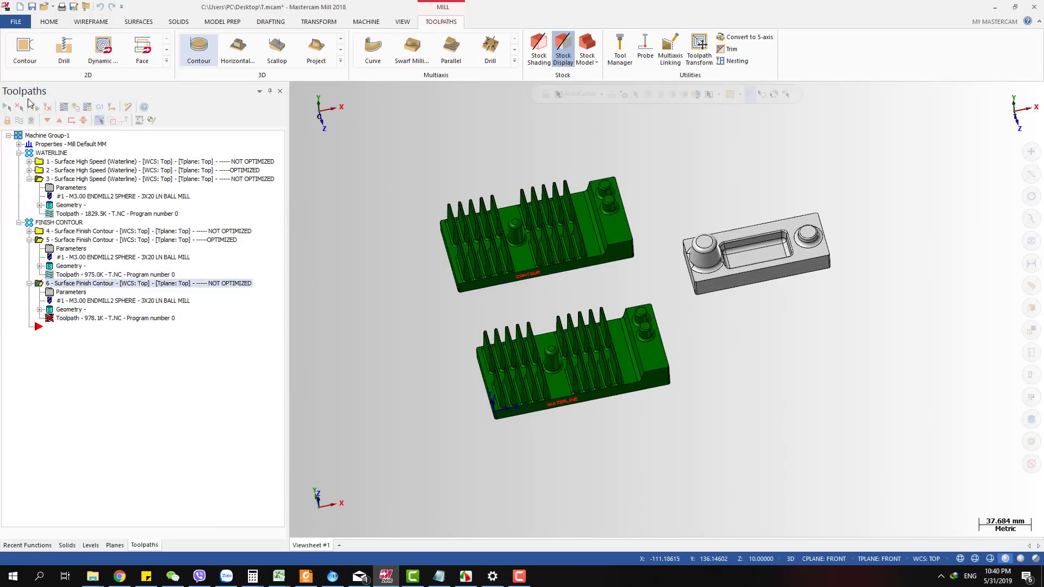
{"action": "left_click", "coordinate": [34, 108]}
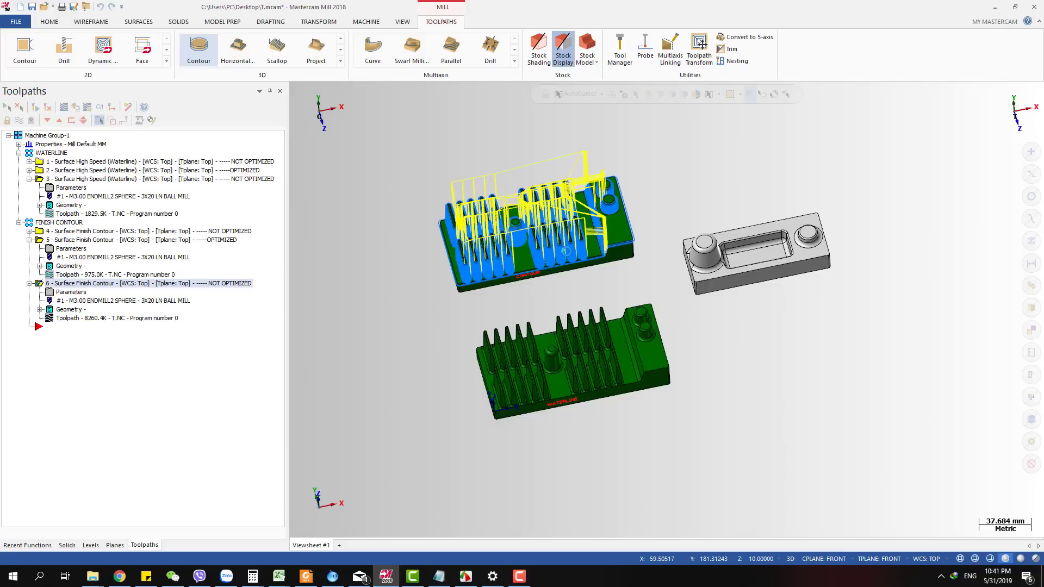
Examine the new Finish Contour toolpath on the fins and compare its retract moves with the finned-part Waterline toolpath.
{"action": "scroll", "coordinate": [530, 197], "scroll_direction": "up", "scroll_amount": 4}
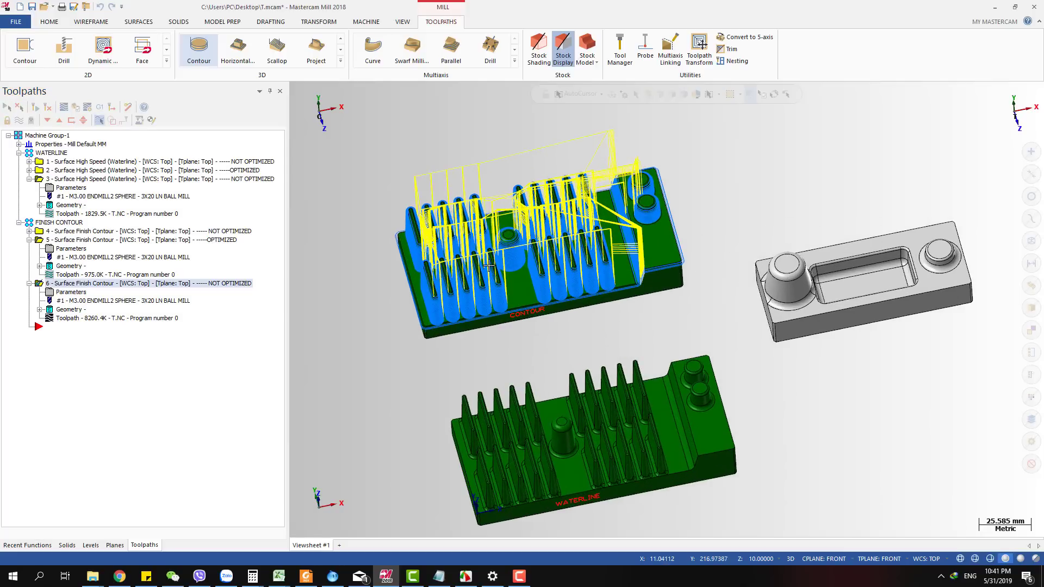
{"action": "middle_click_drag", "start_coordinate": [490, 265], "coordinate": [515, 241]}
{"action": "scroll", "coordinate": [511, 235], "scroll_direction": "up", "scroll_amount": 3}
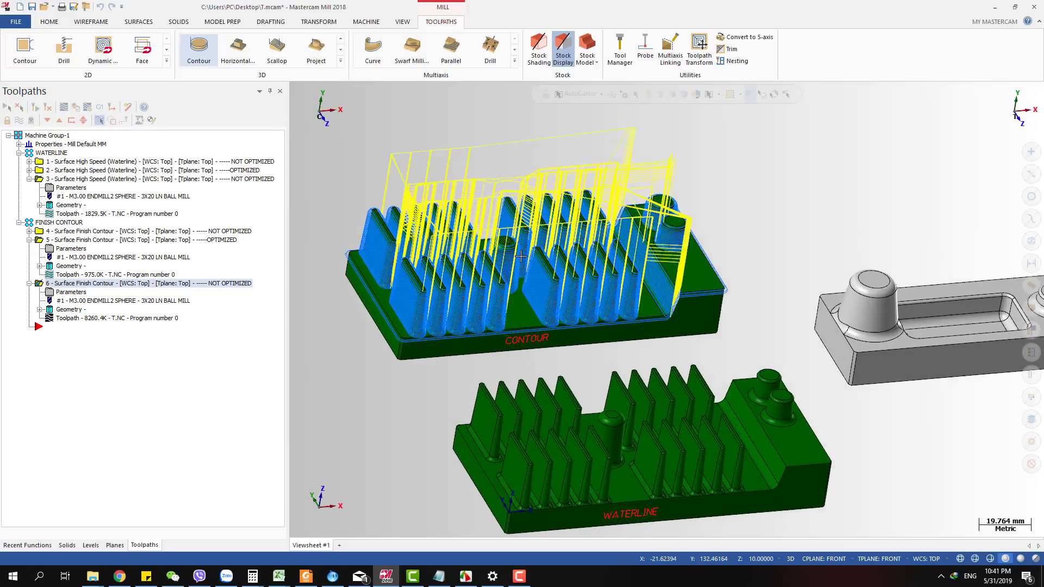
{"action": "scroll", "coordinate": [511, 235], "scroll_direction": "down", "scroll_amount": 4}
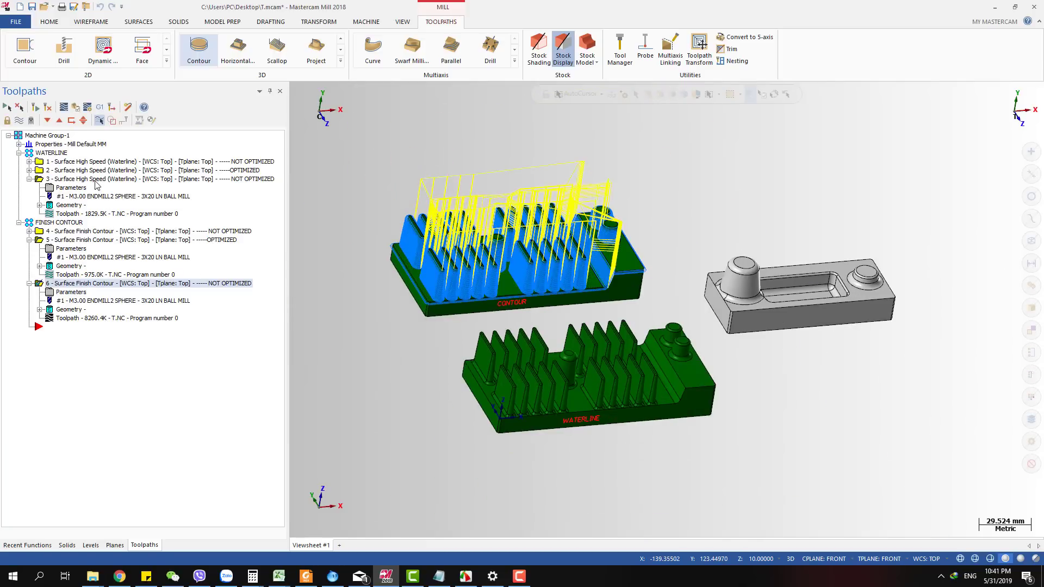
{"action": "left_click", "coordinate": [95, 182]}
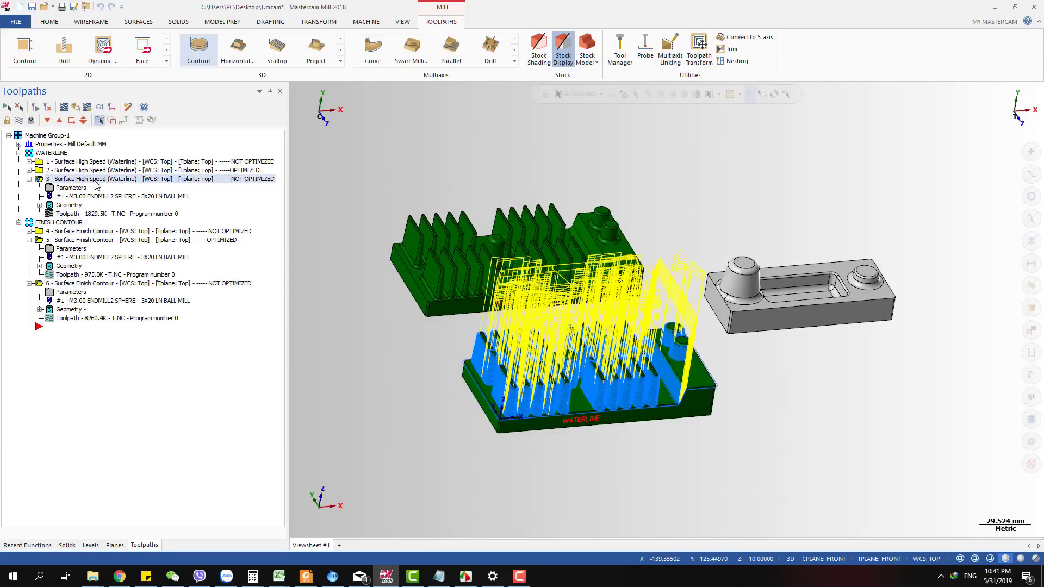
{"action": "left_click", "coordinate": [79, 284]}
{"action": "scroll", "coordinate": [550, 219], "scroll_direction": "up", "scroll_amount": 4}
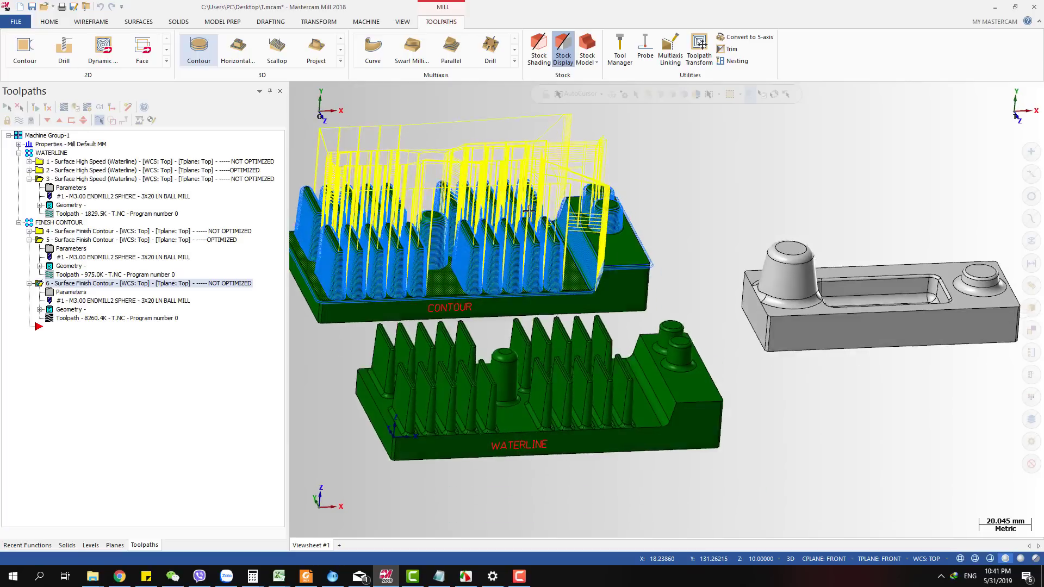
{"action": "scroll", "coordinate": [720, 198], "scroll_direction": "down", "scroll_amount": 2}
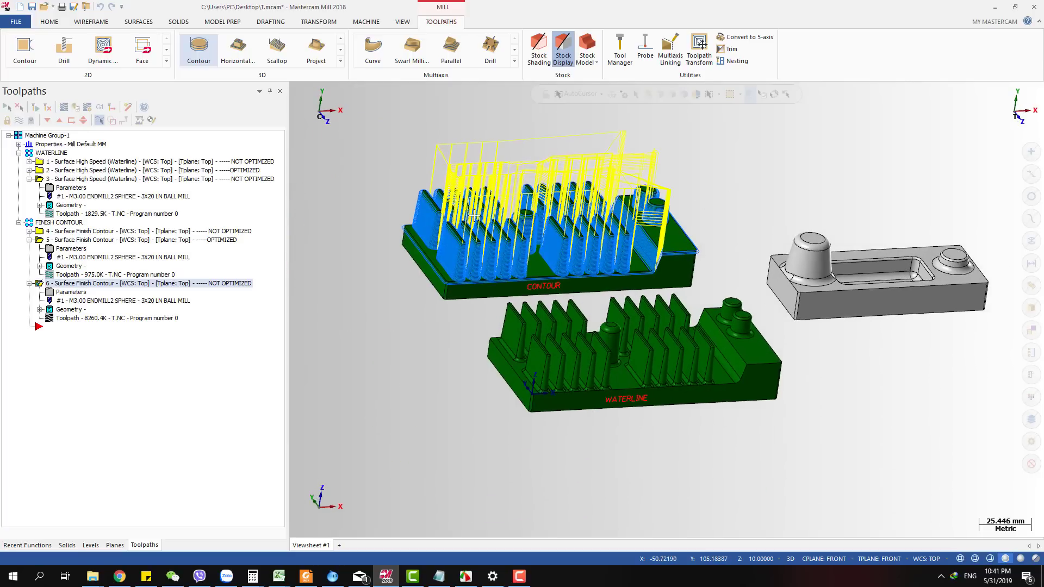
Enable Optimize cut order and Distance-based gap retraction in the copied Finish Contour operation, and regenerate its toolpath.
{"action": "left_click", "coordinate": [69, 292]}
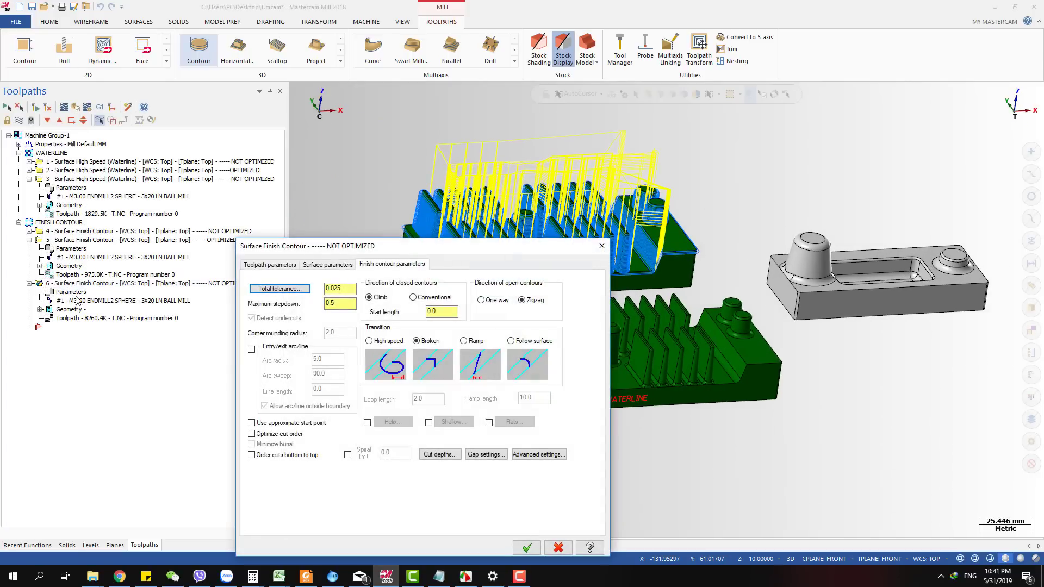
{"action": "left_click", "coordinate": [277, 434]}
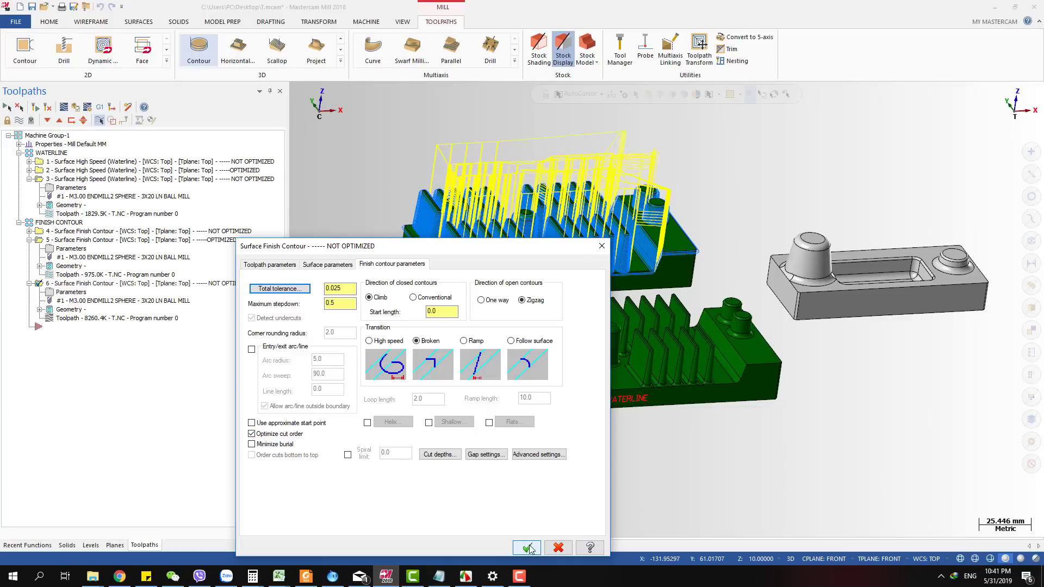
{"action": "left_click", "coordinate": [486, 454]}
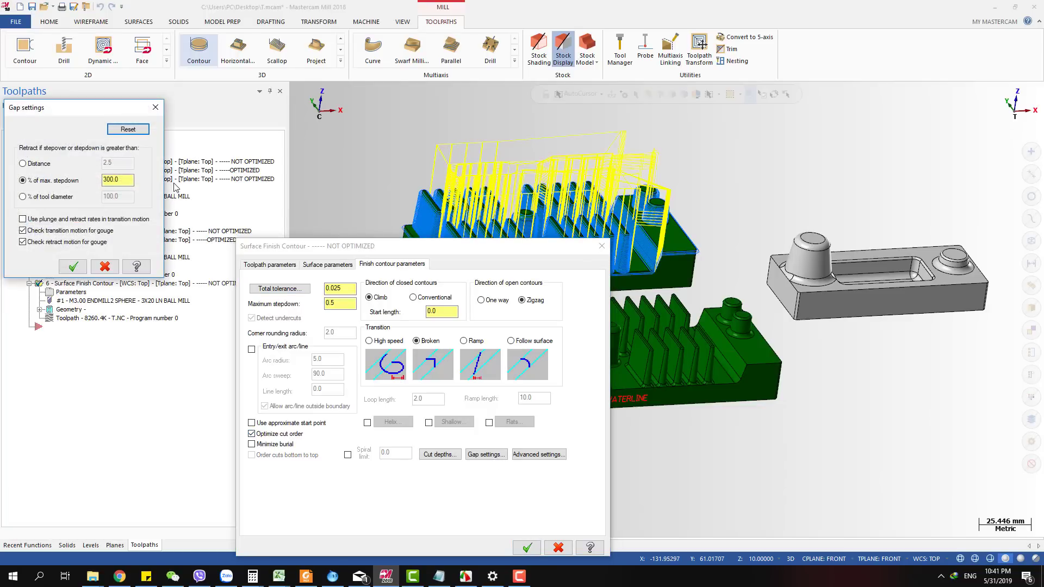
{"action": "left_click", "coordinate": [48, 164]}
{"action": "left_click_drag", "start_coordinate": [123, 165], "coordinate": [84, 159]}
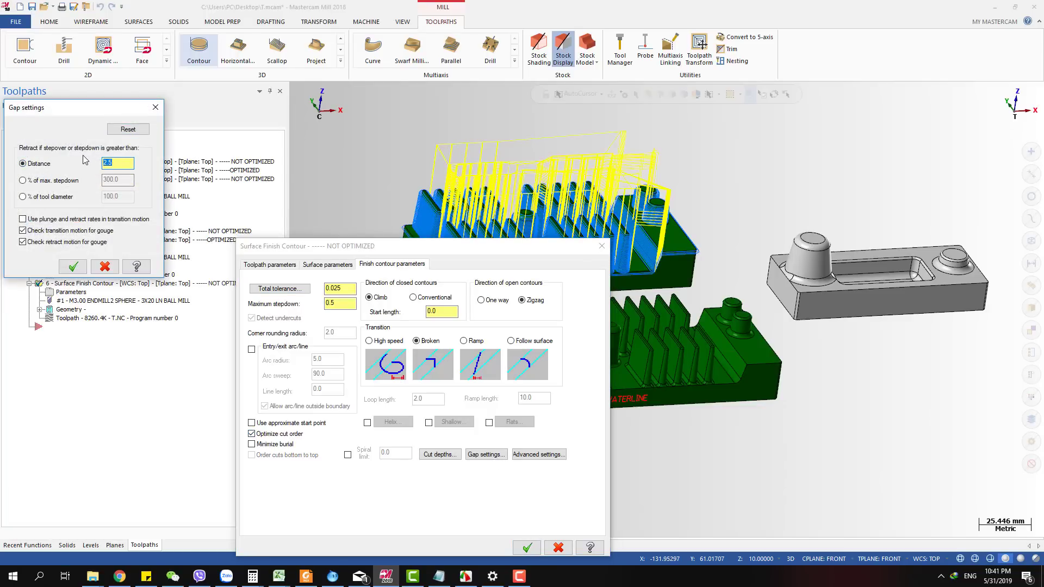
{"action": "left_click", "coordinate": [72, 266]}
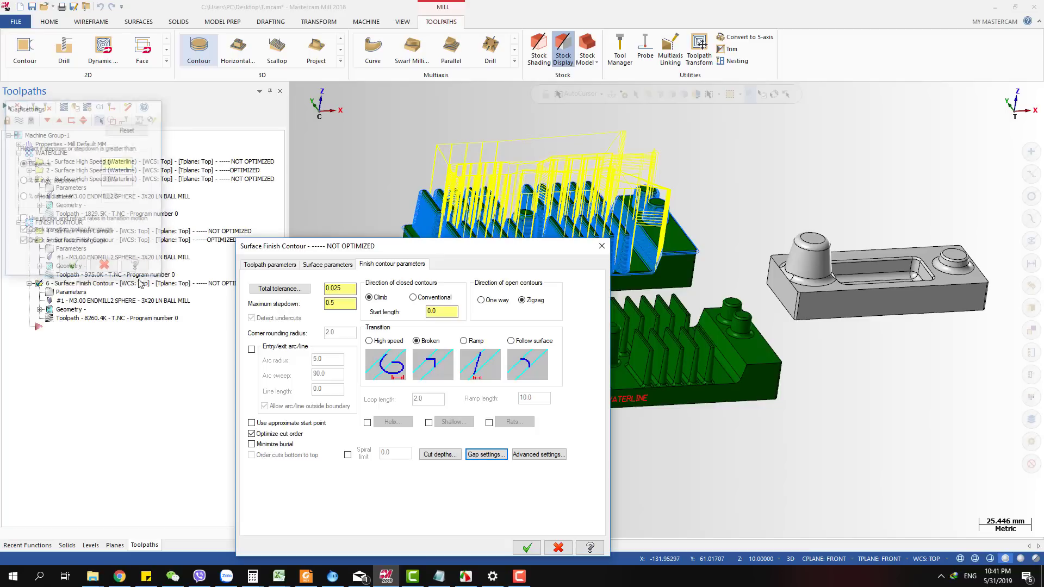
{"action": "left_click", "coordinate": [528, 548]}
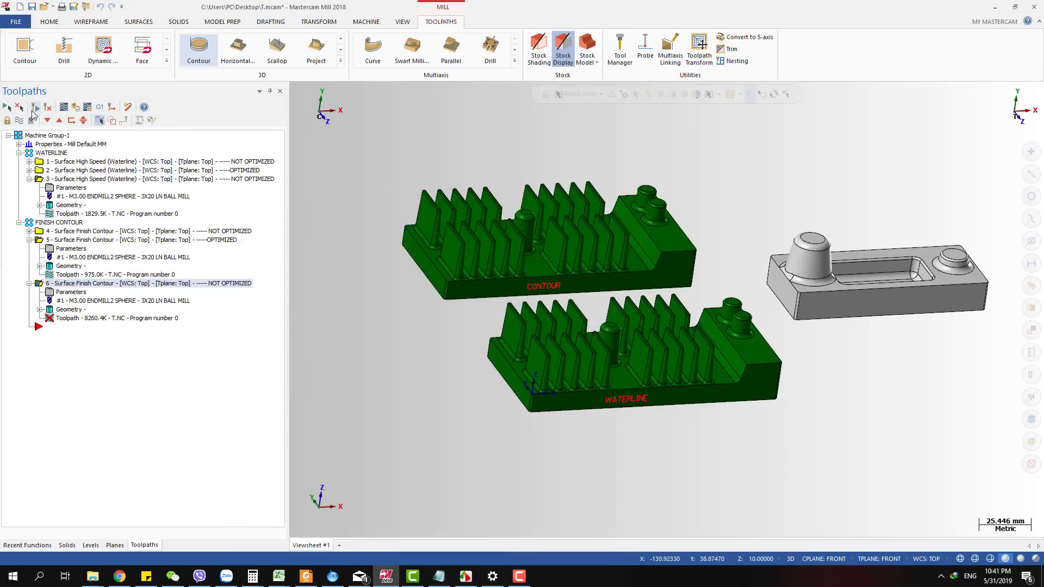
{"action": "left_click", "coordinate": [34, 109]}
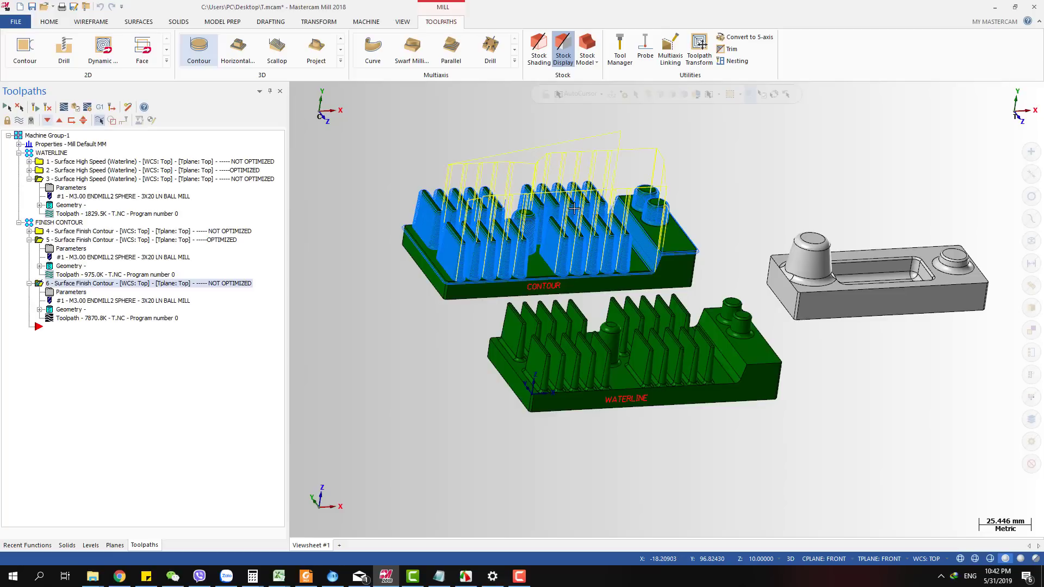
Inspect the regenerated Finish Contour toolpath on the fins, display the two-boss part's Finish Contour toolpaths, and collapse the optimized operation.
{"action": "scroll", "coordinate": [568, 225], "scroll_direction": "up", "scroll_amount": 3}
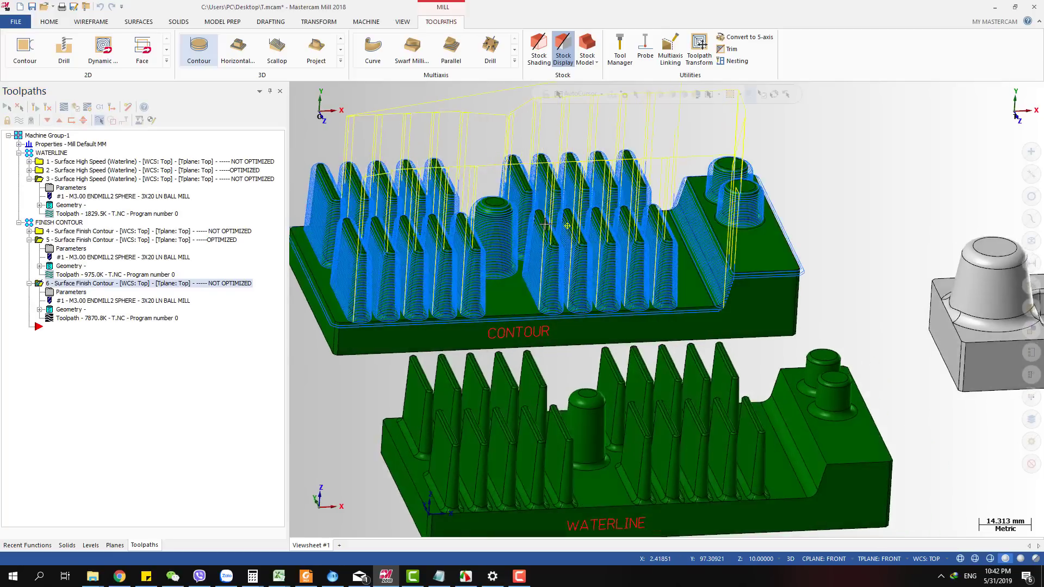
{"action": "scroll", "coordinate": [570, 219], "scroll_direction": "down", "scroll_amount": 2}
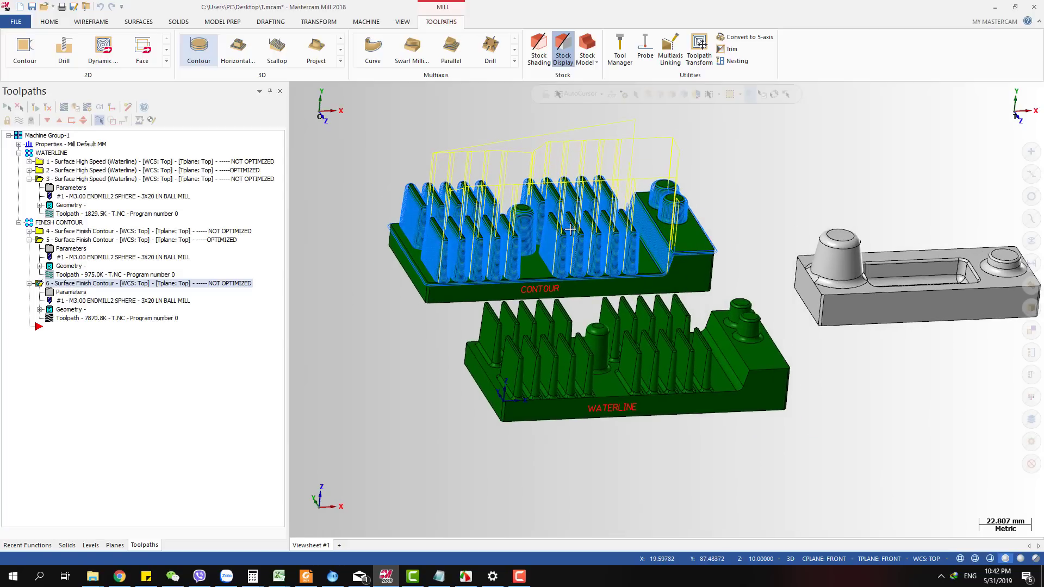
{"action": "left_click", "coordinate": [143, 240]}
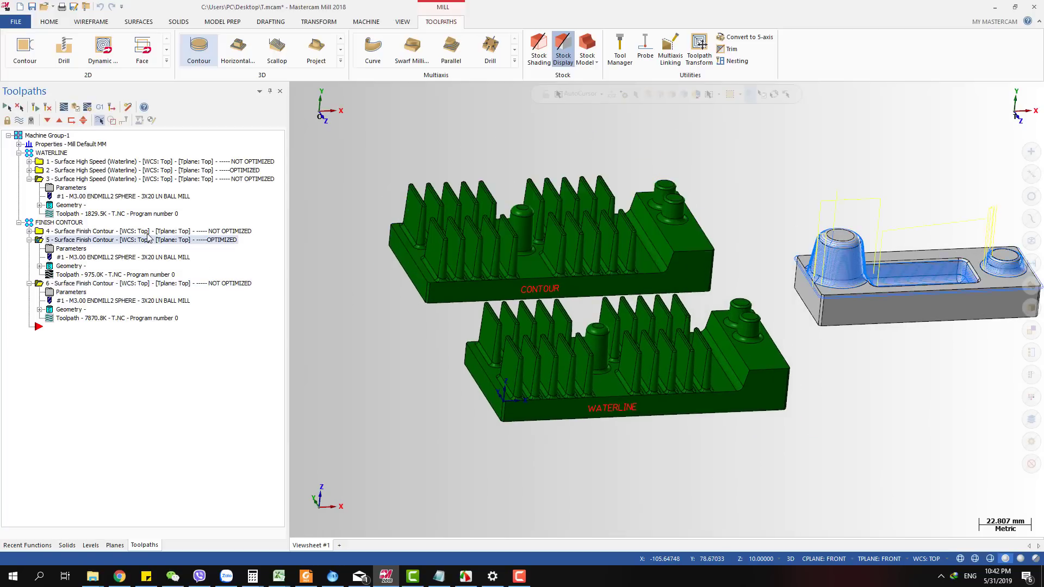
{"action": "left_click", "coordinate": [147, 234]}
{"action": "left_click", "coordinate": [148, 240]}
{"action": "left_click", "coordinate": [30, 239]}
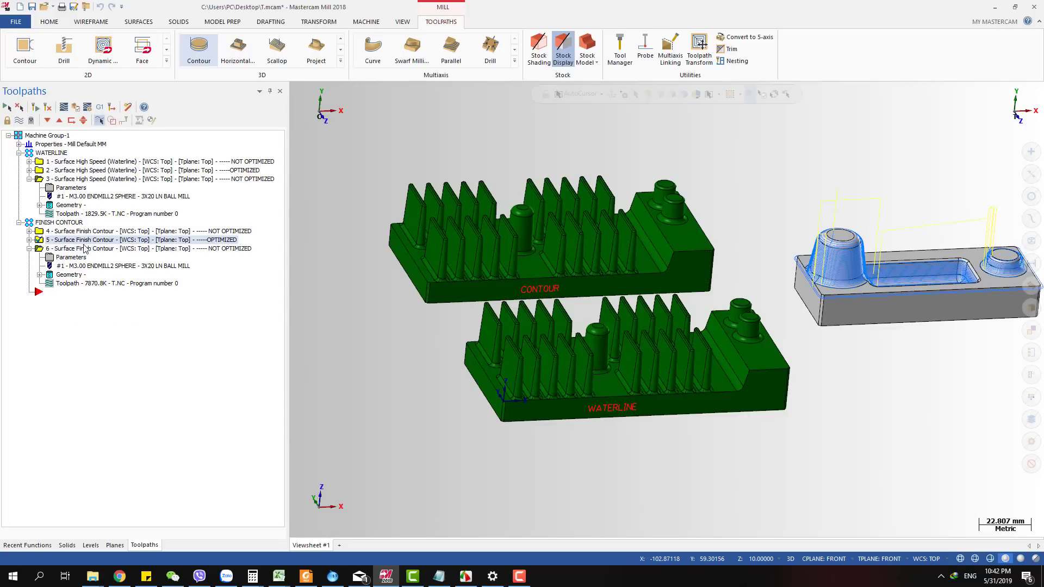
Display the finned-part Finish Contour and Waterline toolpaths alternately to compare their retract moves.
{"action": "left_click", "coordinate": [84, 249]}
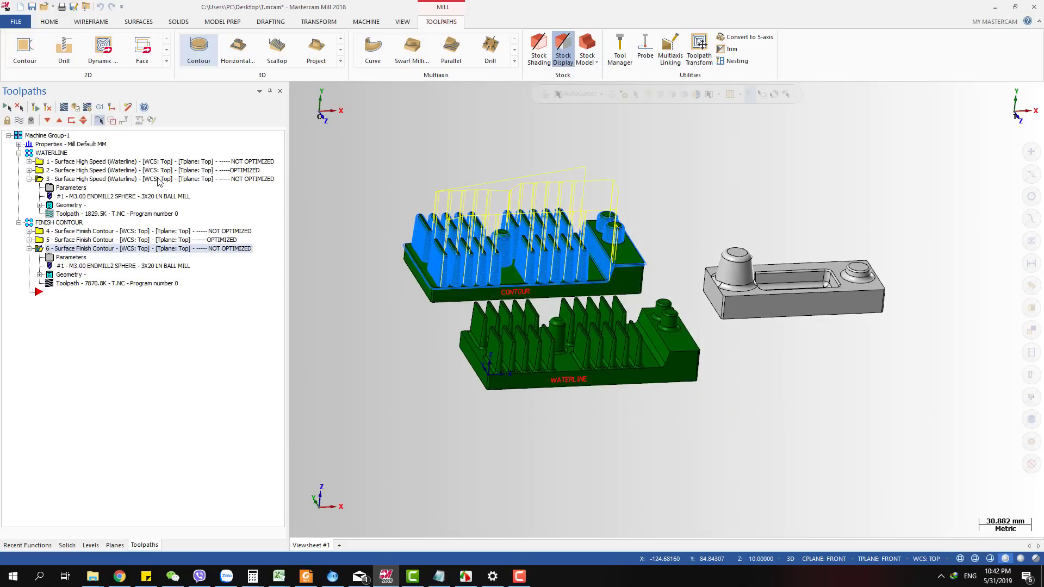
{"action": "left_click", "coordinate": [159, 181]}
{"action": "left_click", "coordinate": [175, 251]}
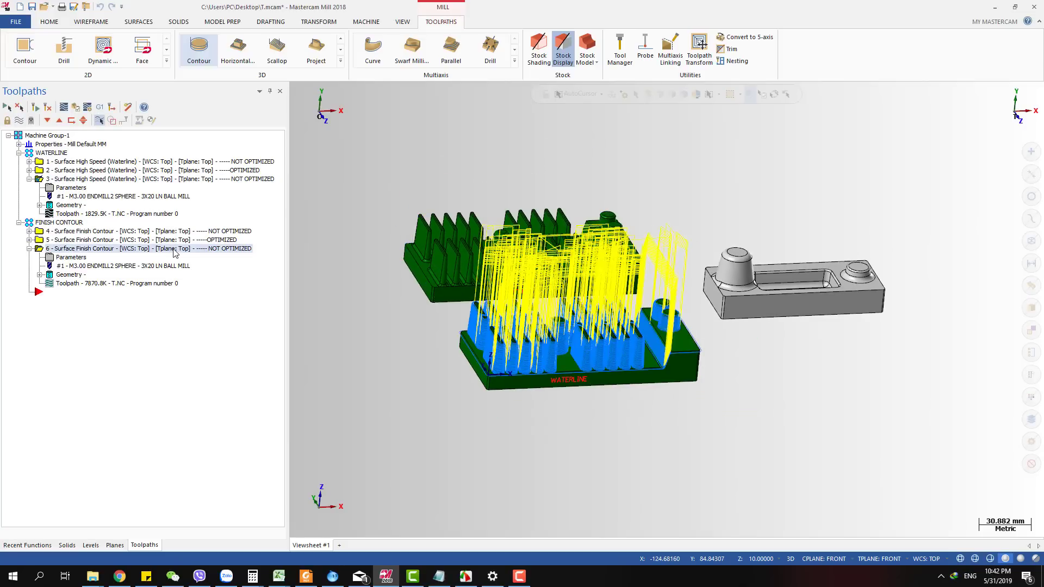
{"action": "left_click", "coordinate": [209, 181]}
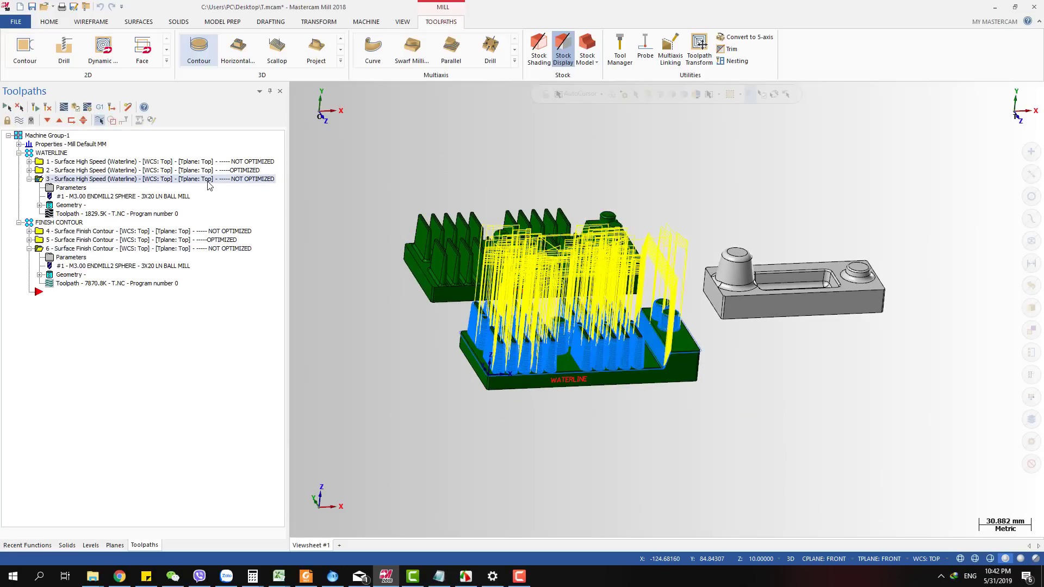
Change the finned-part Finish Contour operation's comment to OPTIMIZED.
{"action": "left_click", "coordinate": [167, 249]}
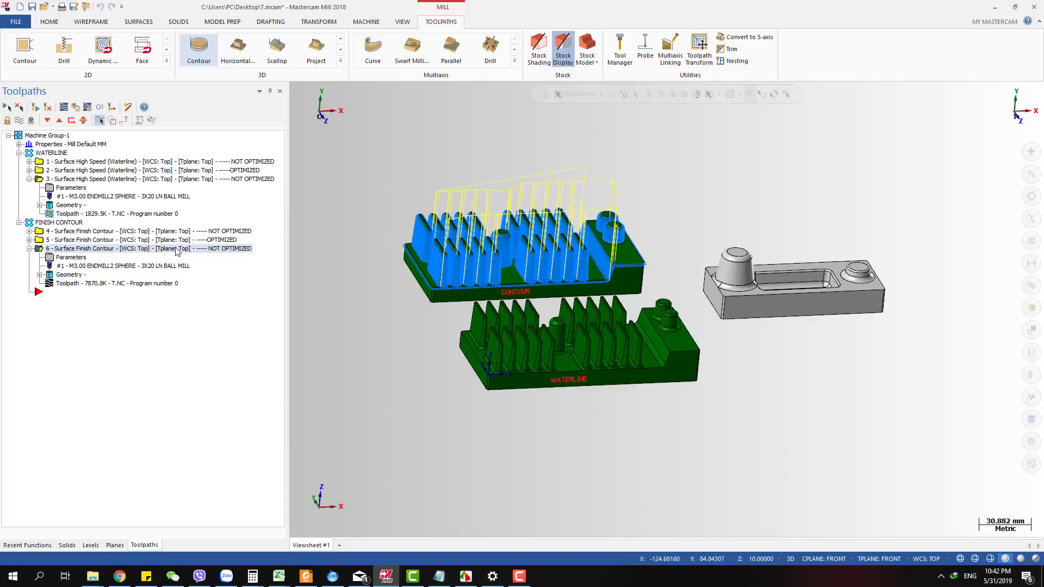
{"action": "left_click", "coordinate": [70, 249]}
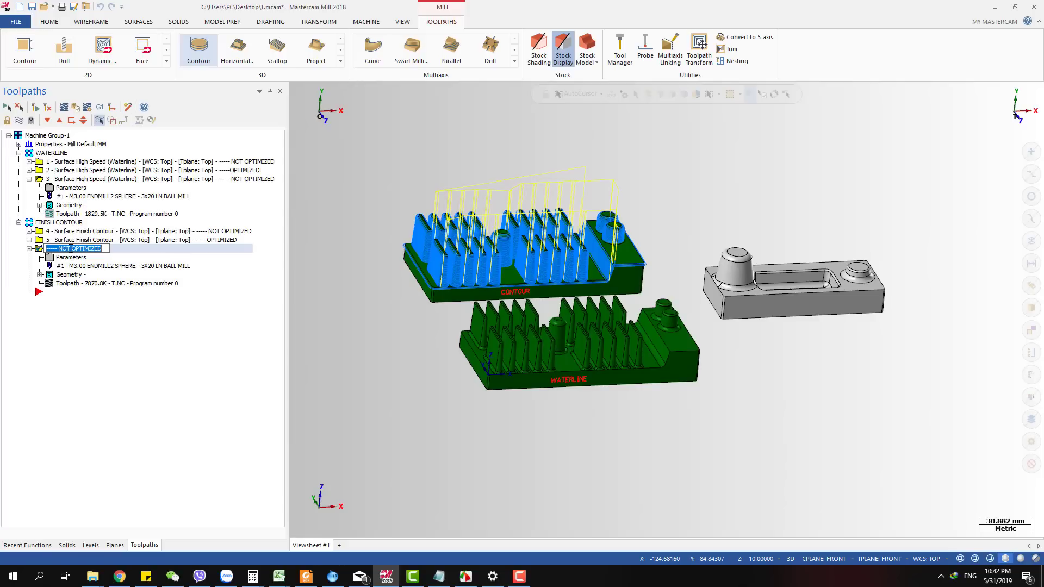
{"action": "left_click_drag", "start_coordinate": [71, 248], "coordinate": [61, 244]}
{"action": "key", "text": "BackSpace"}
{"action": "key", "text": "Return"}
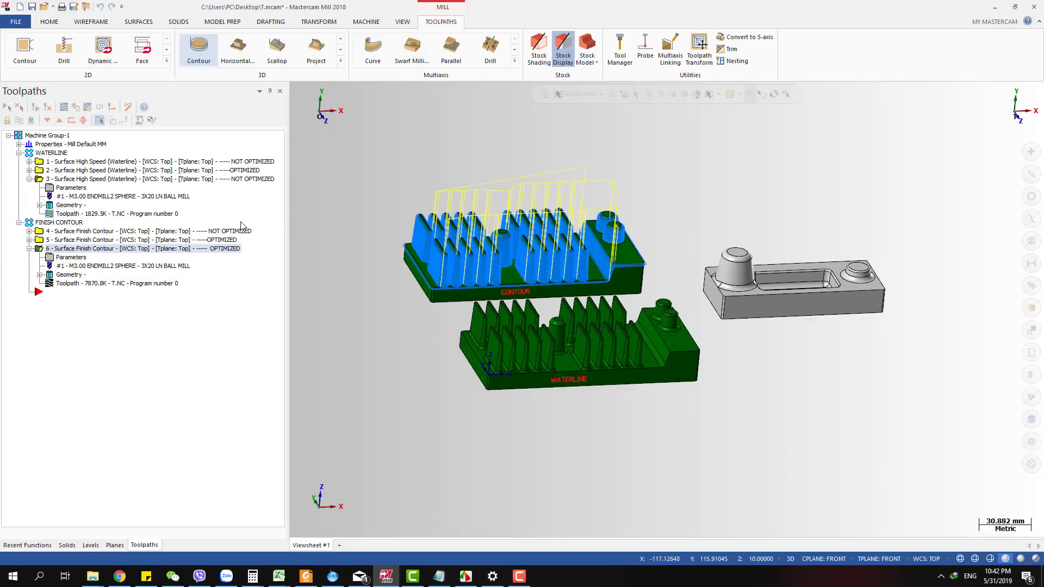
Change the finned-part Waterline operation's comment to OPTIMIZED.
{"action": "left_click", "coordinate": [136, 180]}
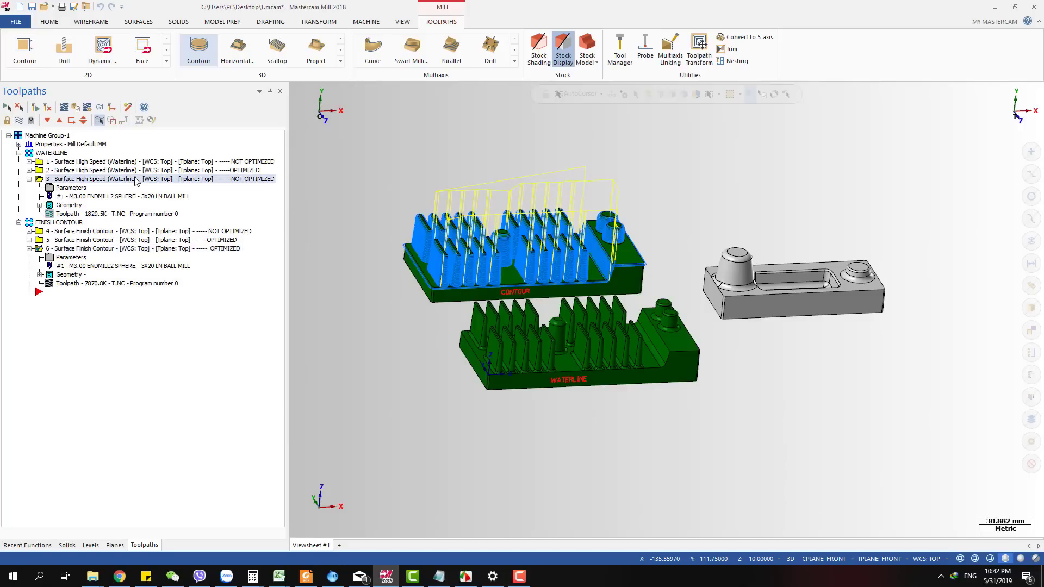
{"action": "left_click", "coordinate": [61, 181]}
{"action": "left_click_drag", "start_coordinate": [72, 179], "coordinate": [64, 179]}
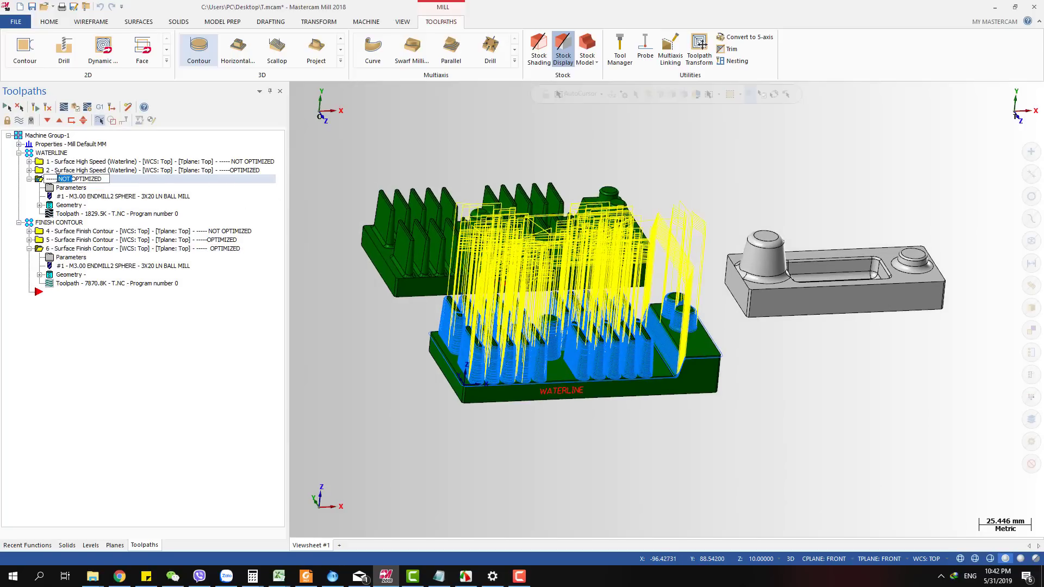
{"action": "key", "text": "Delete"}
{"action": "key", "text": "Return"}
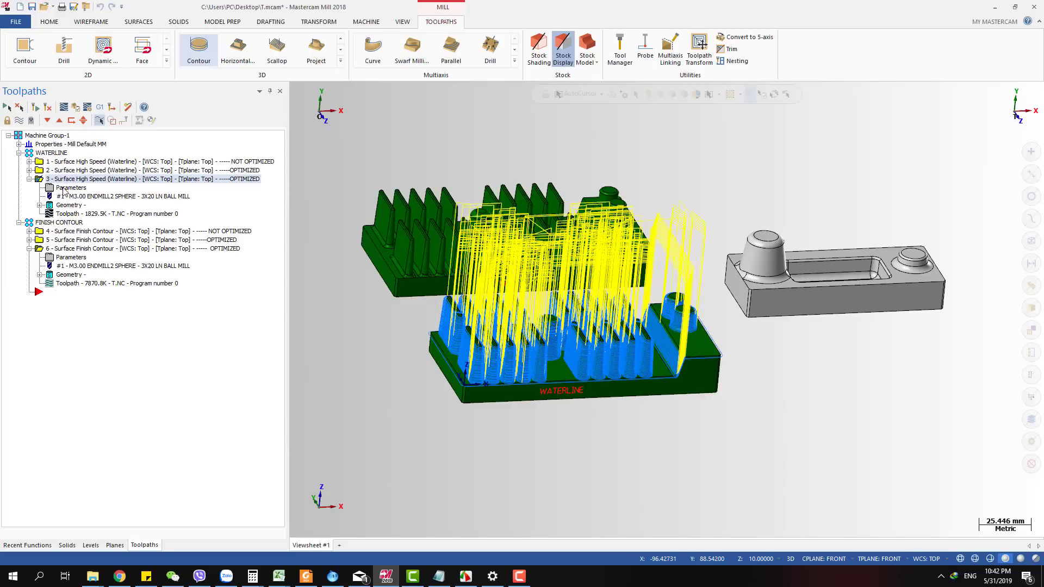
Review the cut settings of the finned-part Waterline and Finish Contour operations, accept them, and regenerate the Waterline toolpath.
{"action": "left_click", "coordinate": [63, 190]}
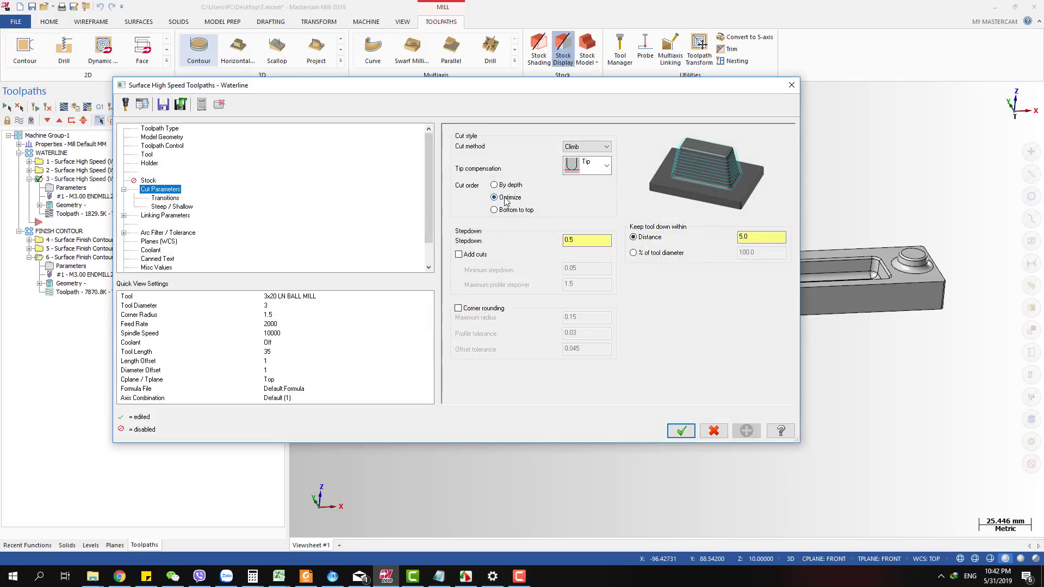
{"action": "left_click", "coordinate": [681, 431]}
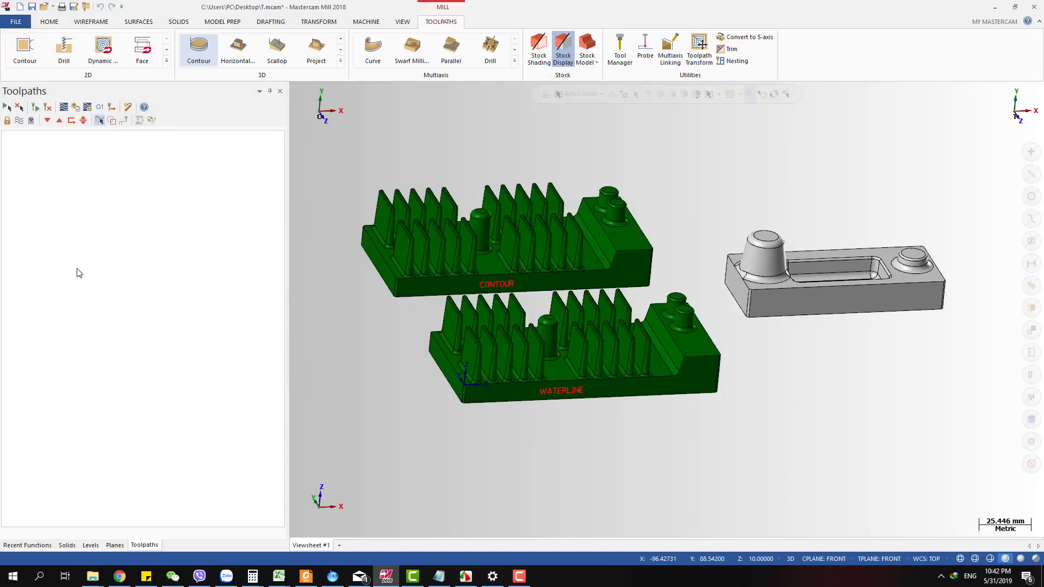
{"action": "left_click", "coordinate": [71, 265]}
{"action": "left_click", "coordinate": [524, 548]}
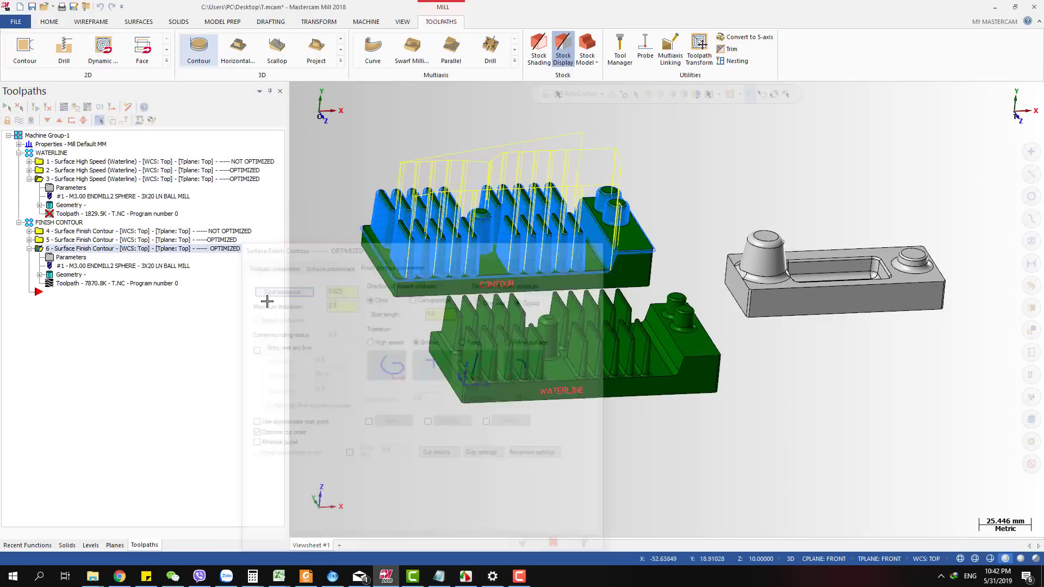
{"action": "left_click", "coordinate": [76, 180], "text": "ctrl"}
{"action": "left_click", "coordinate": [38, 108]}
{"action": "left_click", "coordinate": [36, 108]}
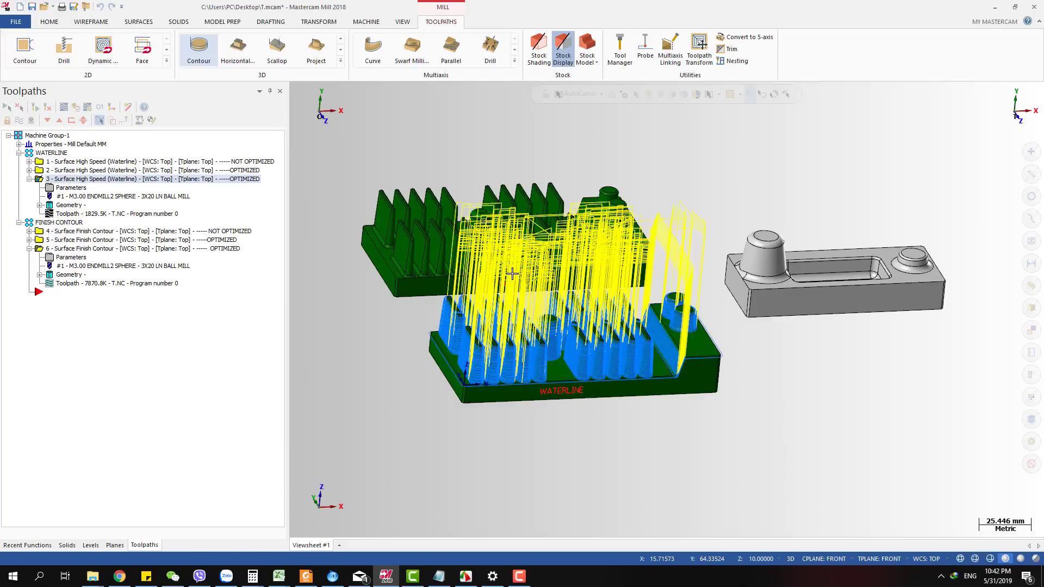
Inspect the regenerated Waterline toolpath on the fins against the two-boss part's optimized Waterline toolpath.
{"action": "scroll", "coordinate": [742, 434], "scroll_direction": "up", "scroll_amount": 2}
{"action": "middle_click_drag", "start_coordinate": [742, 434], "coordinate": [734, 463]}
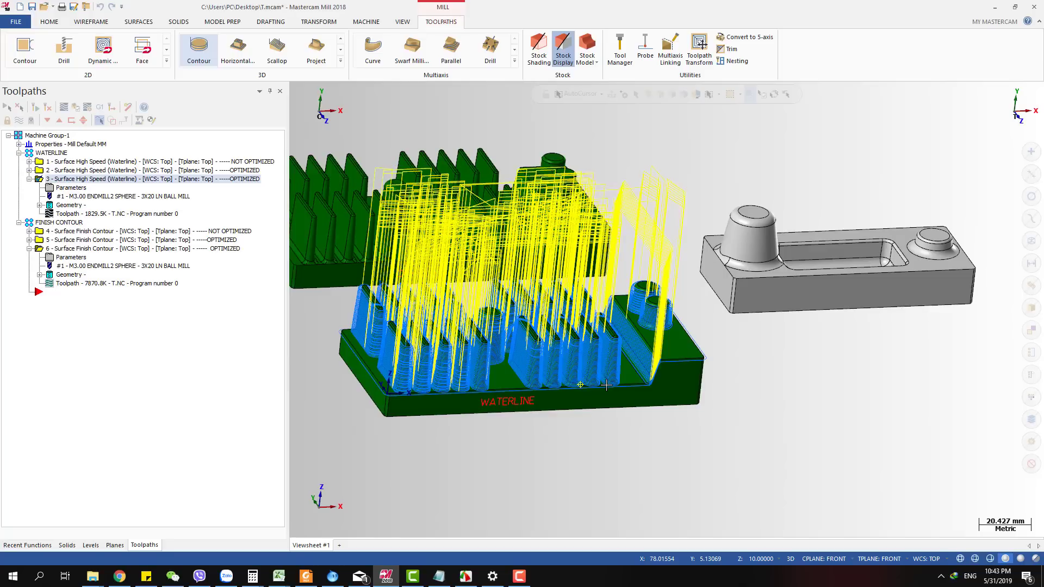
{"action": "left_click", "coordinate": [85, 170]}
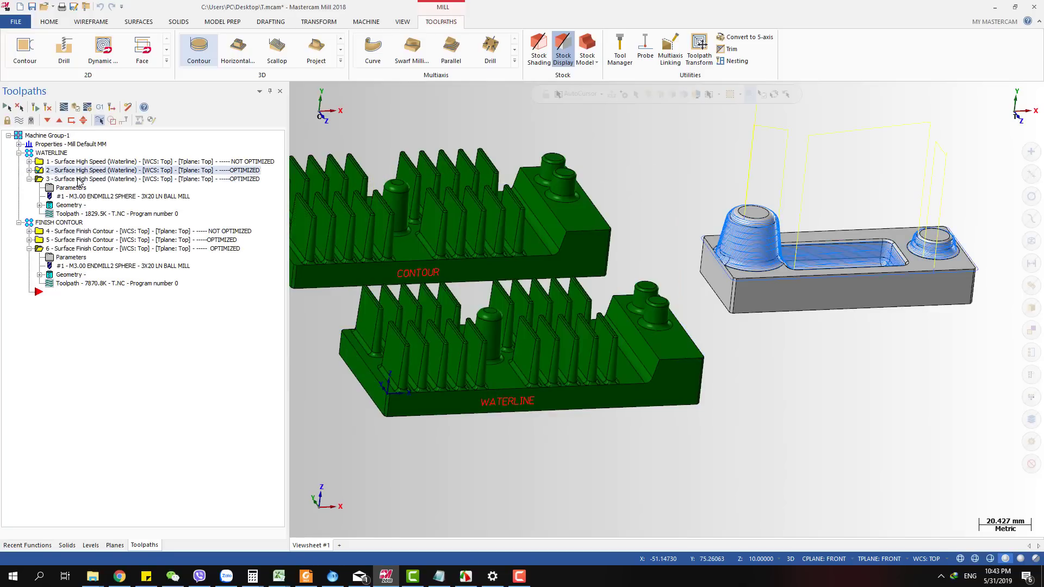
{"action": "left_click", "coordinate": [77, 180]}
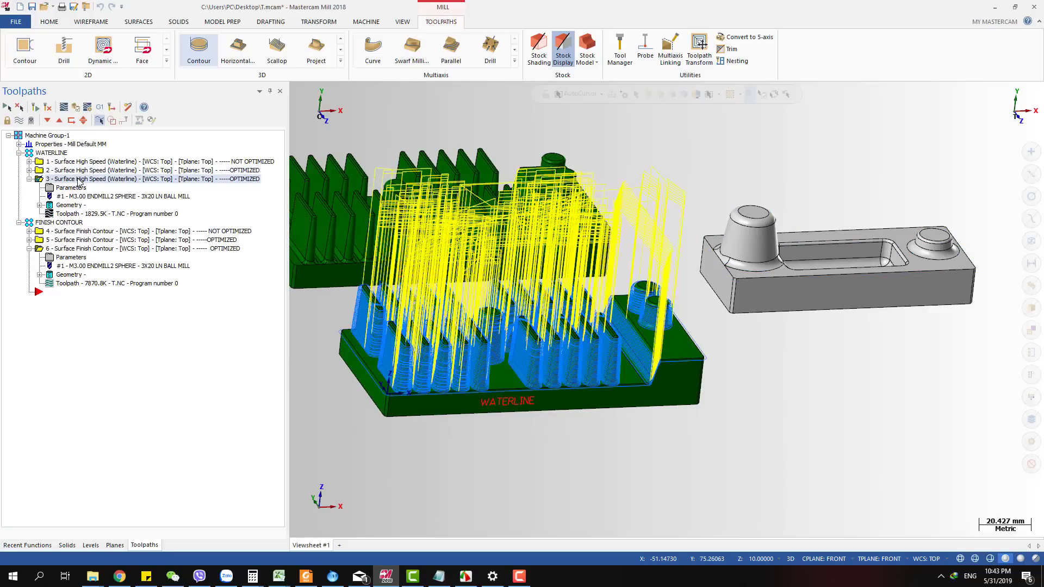
Display the finned-part Finish Contour toolpath and examine its retract moves over the fins.
{"action": "left_click", "coordinate": [95, 249]}
{"action": "scroll", "coordinate": [655, 331], "scroll_direction": "down", "scroll_amount": 3}
{"action": "scroll", "coordinate": [456, 271], "scroll_direction": "up", "scroll_amount": 4}
{"action": "middle_click_drag", "start_coordinate": [490, 261], "coordinate": [471, 259]}
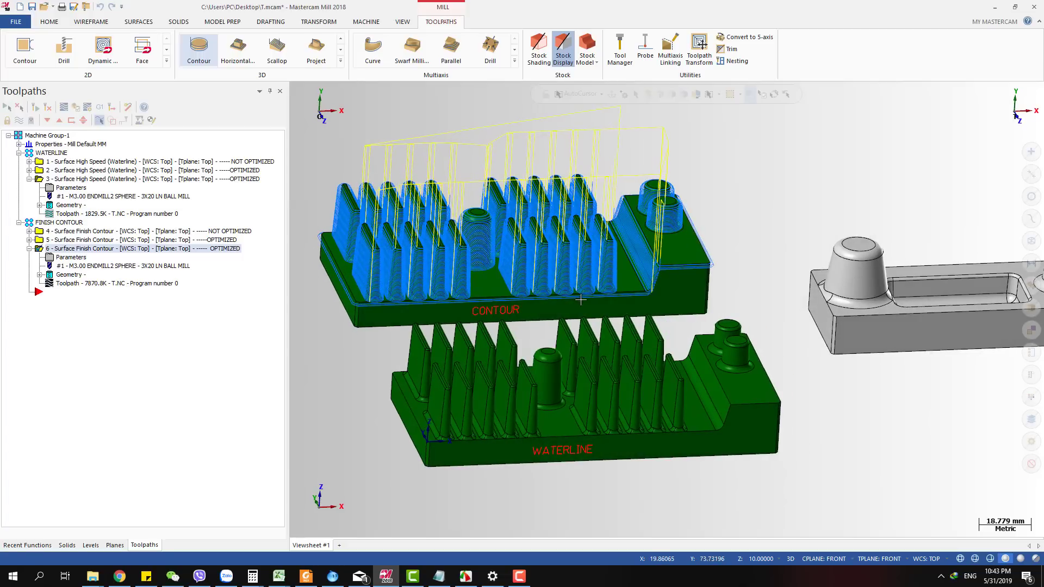
{"action": "scroll", "coordinate": [380, 198], "scroll_direction": "up", "scroll_amount": 3}
{"action": "mouse_move", "coordinate": [479, 263]}
{"action": "middle_mouse_down"}
{"action": "mouse_move", "coordinate": [449, 264]}
{"action": "mouse_move", "coordinate": [471, 264]}
{"action": "middle_mouse_up"}
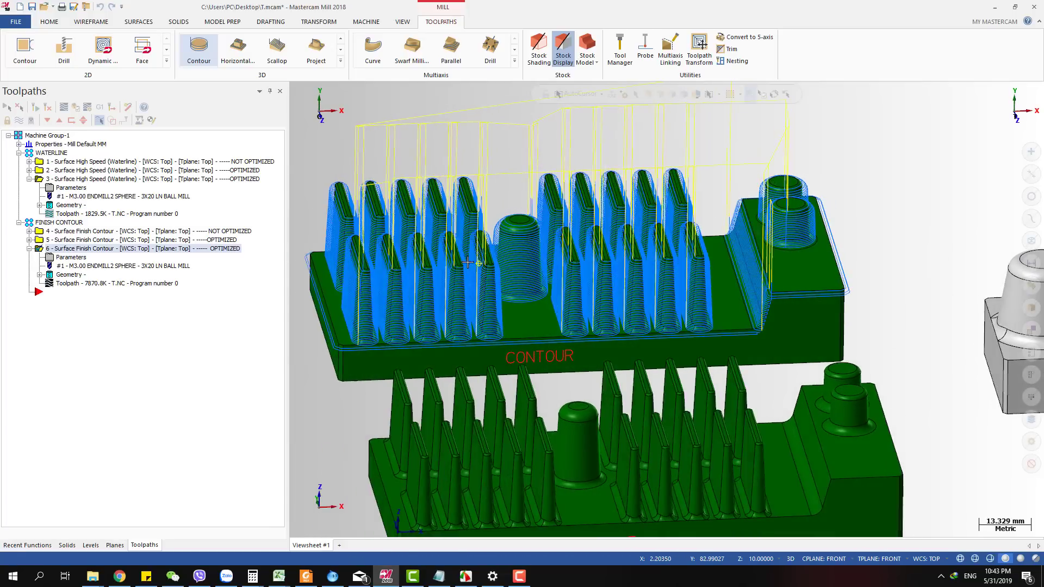
Backplot the finned-part Finish Contour toolpath through to its end and examine the passes around the round bosses up close.
{"action": "left_click", "coordinate": [96, 284]}
{"action": "left_click_drag", "start_coordinate": [459, 94], "coordinate": [1025, 164]}
{"action": "scroll", "coordinate": [490, 357], "scroll_direction": "down", "scroll_amount": 2}
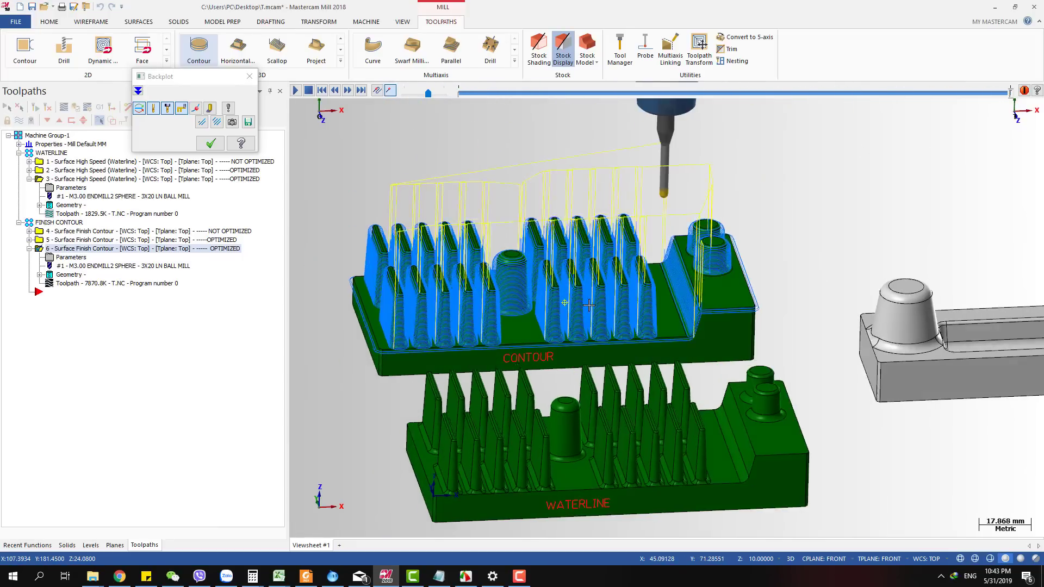
{"action": "middle_click_drag", "start_coordinate": [490, 356], "coordinate": [514, 348]}
{"action": "scroll", "coordinate": [514, 342], "scroll_direction": "down", "scroll_amount": 2}
{"action": "scroll", "coordinate": [625, 288], "scroll_direction": "up", "scroll_amount": 4}
{"action": "scroll", "coordinate": [609, 223], "scroll_direction": "up", "scroll_amount": 7}
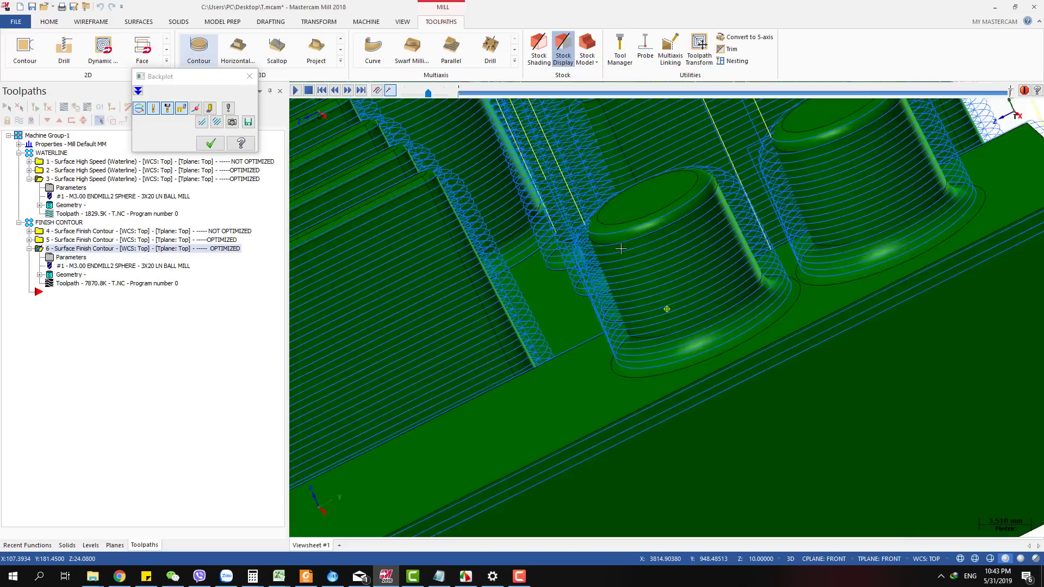
{"action": "middle_click_drag", "start_coordinate": [621, 249], "coordinate": [780, 301]}
{"action": "scroll", "coordinate": [495, 172], "scroll_direction": "up", "scroll_amount": 4}
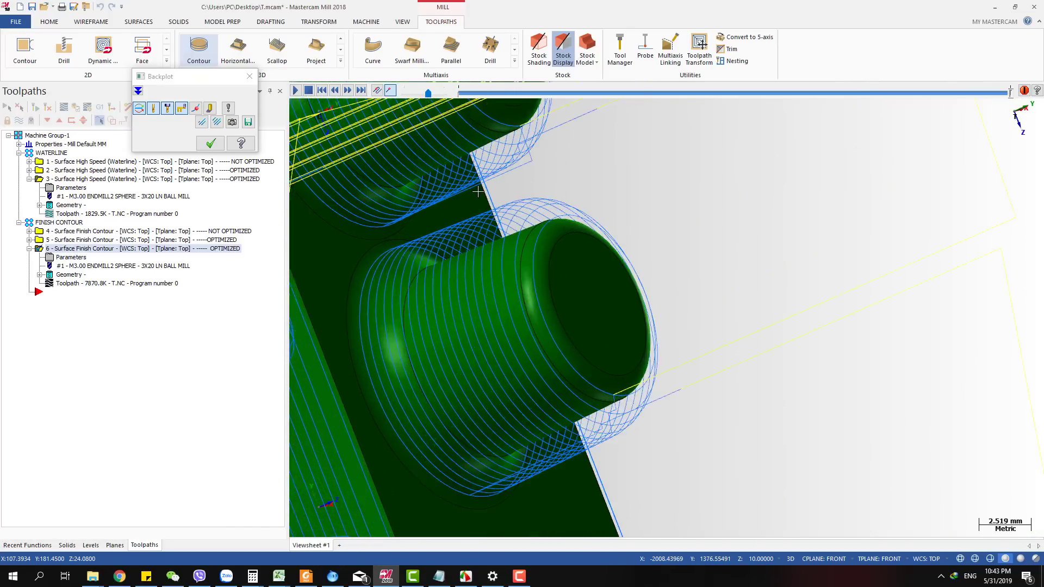
Inspect the whole backplotted Finish Contour toolpath on the finned part, hide the mail notification, and close the backplot.
{"action": "scroll", "coordinate": [497, 170], "scroll_direction": "down", "scroll_amount": 10}
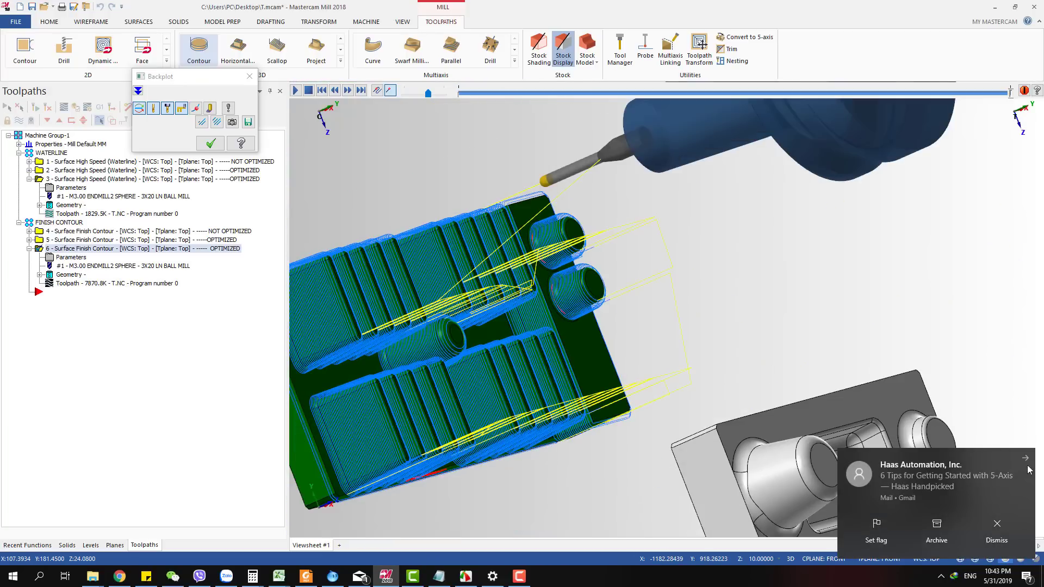
{"action": "left_click", "coordinate": [1025, 459]}
{"action": "scroll", "coordinate": [544, 309], "scroll_direction": "down", "scroll_amount": 4}
{"action": "middle_click_drag", "start_coordinate": [544, 309], "coordinate": [544, 343]}
{"action": "scroll", "coordinate": [556, 340], "scroll_direction": "down", "scroll_amount": 3}
{"action": "scroll", "coordinate": [556, 341], "scroll_direction": "up", "scroll_amount": 3}
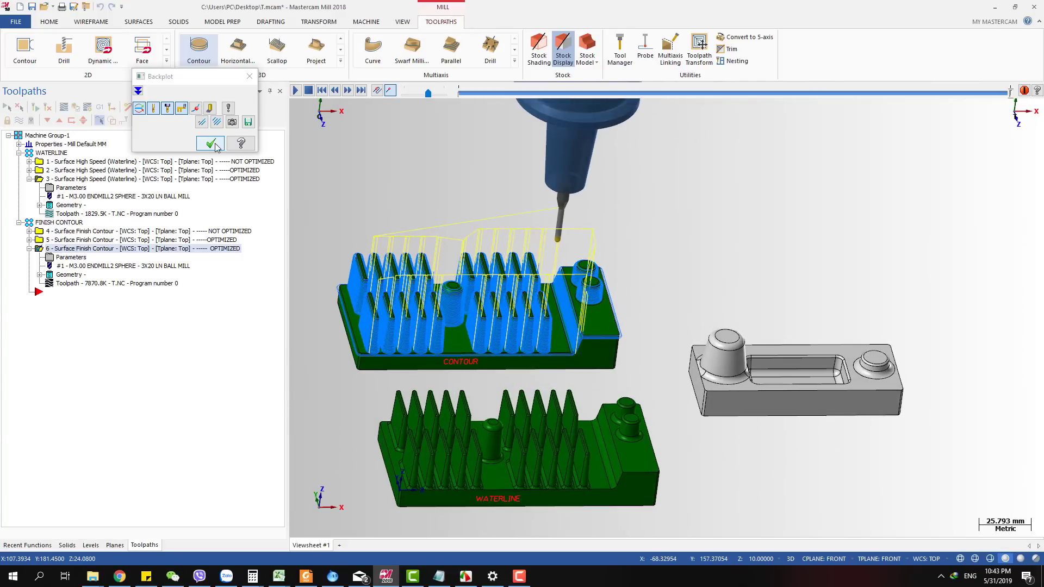
{"action": "left_click", "coordinate": [211, 144]}
Open the finned-part Waterline operation's backplot briefly, and review its cut parameters without changing them.
{"action": "left_click", "coordinate": [115, 179]}
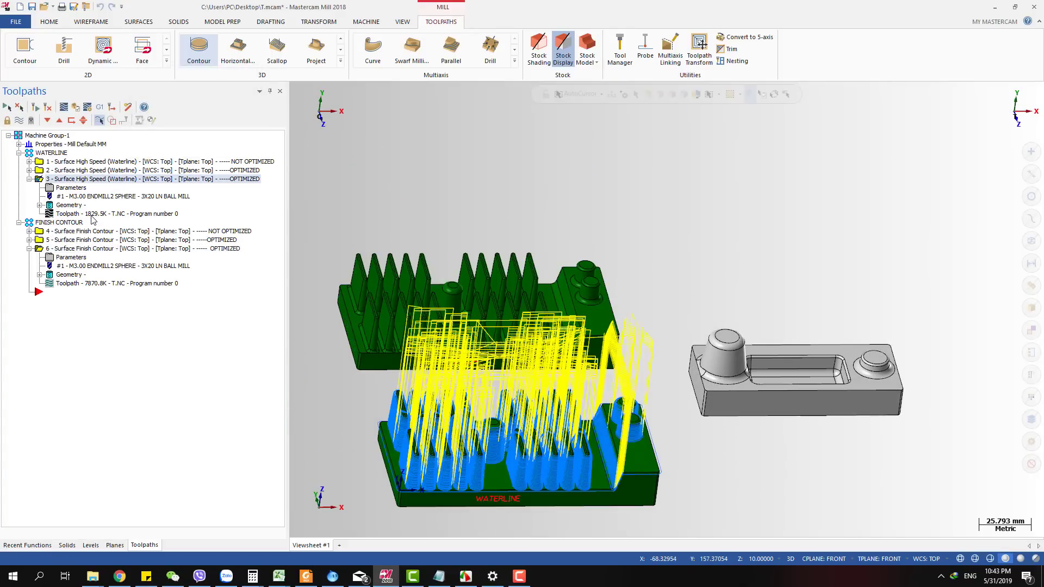
{"action": "key", "text": "alt+b"}
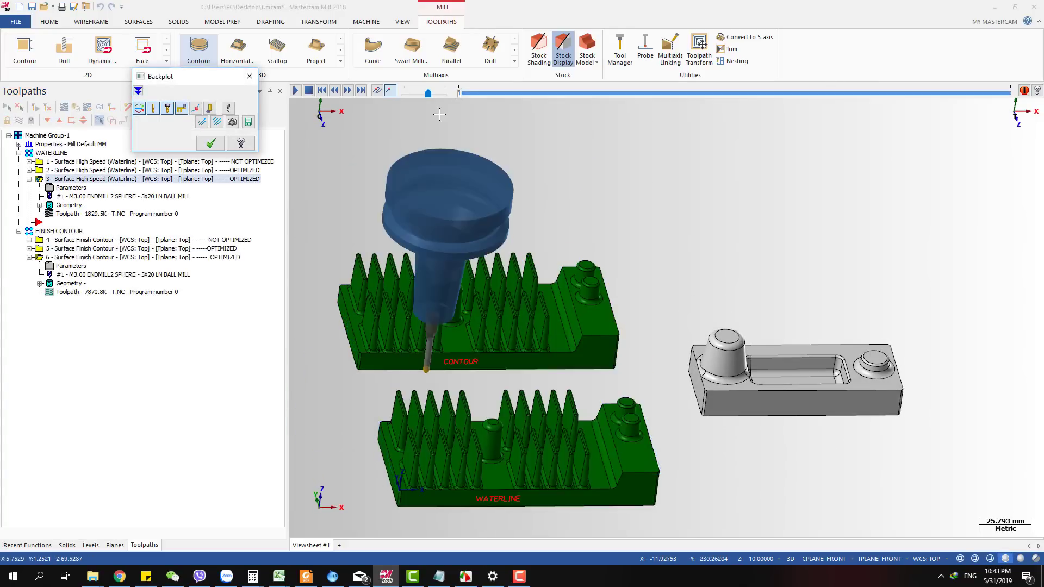
{"action": "left_click", "coordinate": [249, 77]}
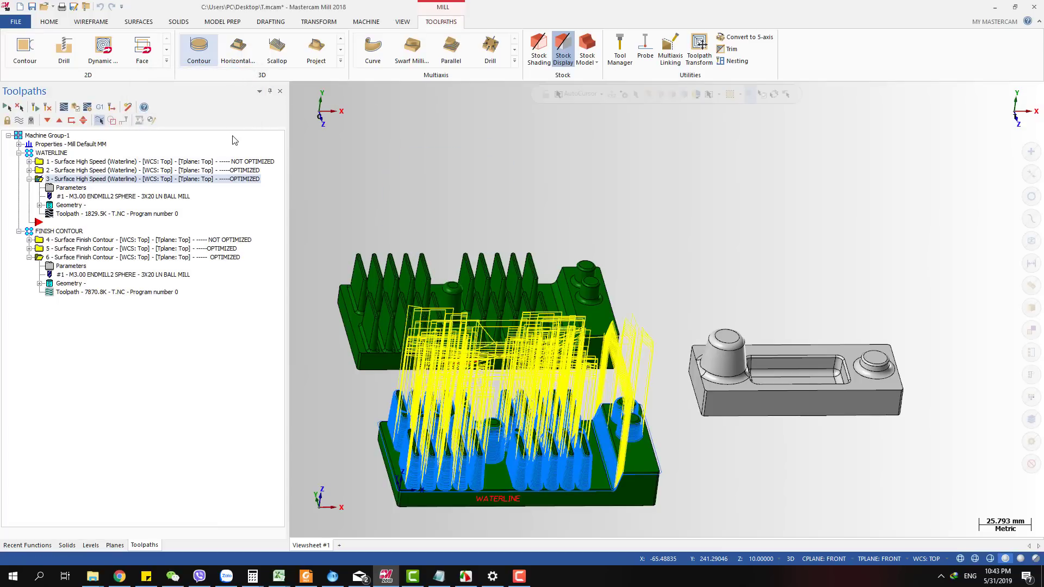
{"action": "double_click", "coordinate": [76, 188]}
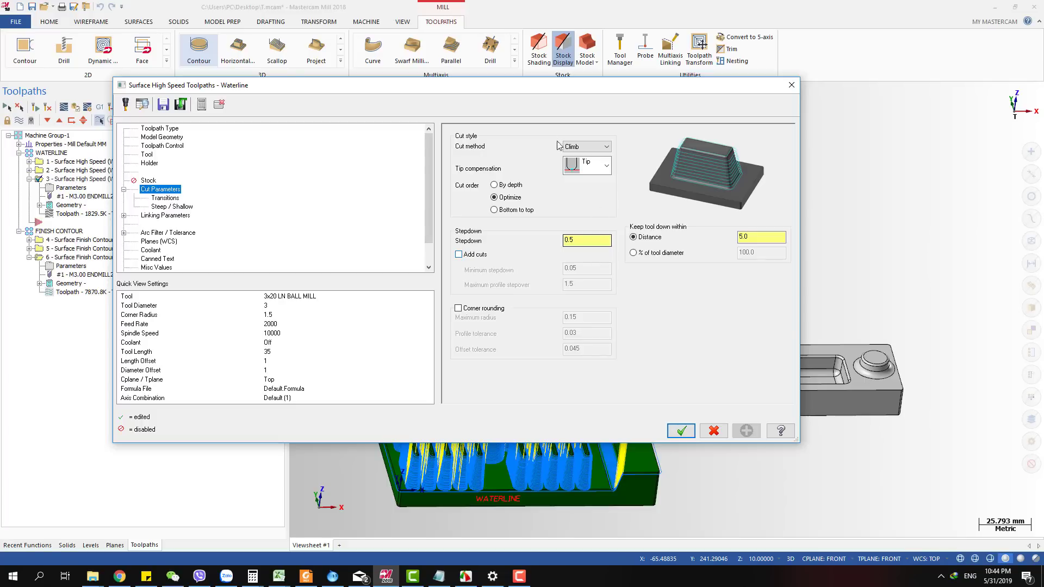
{"action": "left_click", "coordinate": [790, 86]}
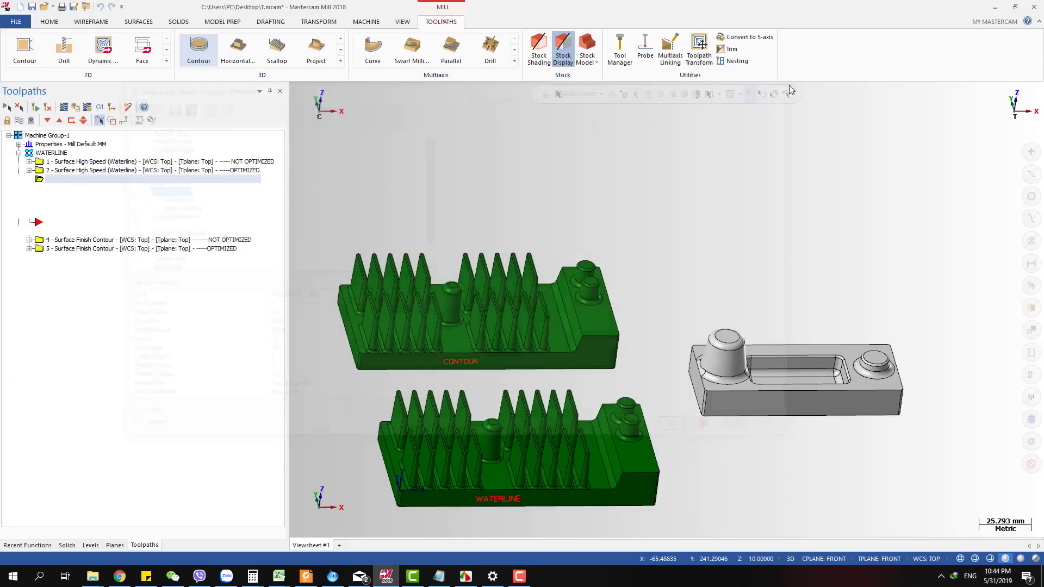
Display the two-boss part's non-optimized and optimized Waterline toolpaths, and compare that part's geometry with the finned parts.
{"action": "scroll", "coordinate": [461, 218], "scroll_direction": "down", "scroll_amount": 2}
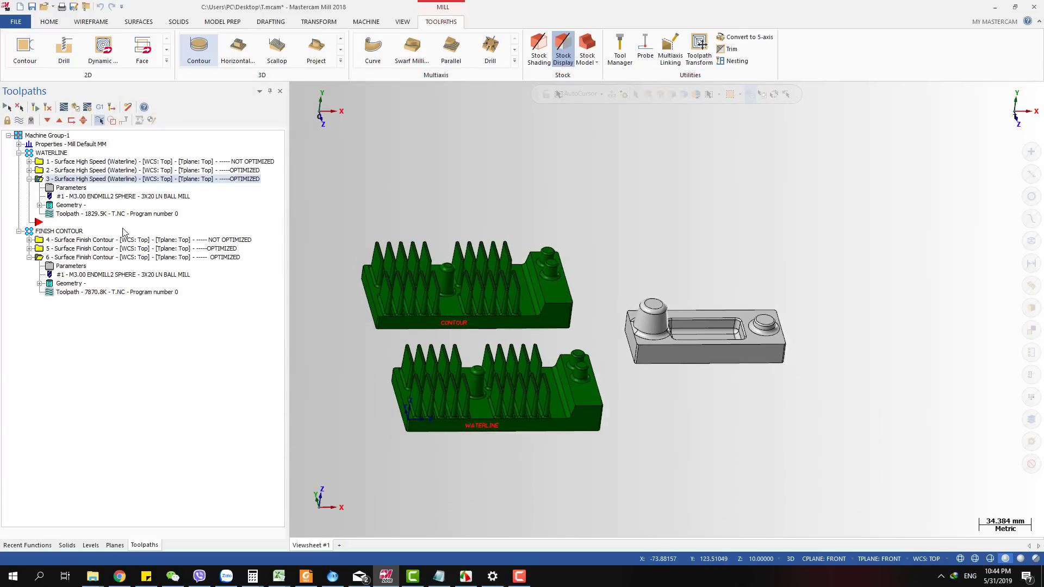
{"action": "left_click", "coordinate": [162, 170]}
{"action": "left_click", "coordinate": [195, 162]}
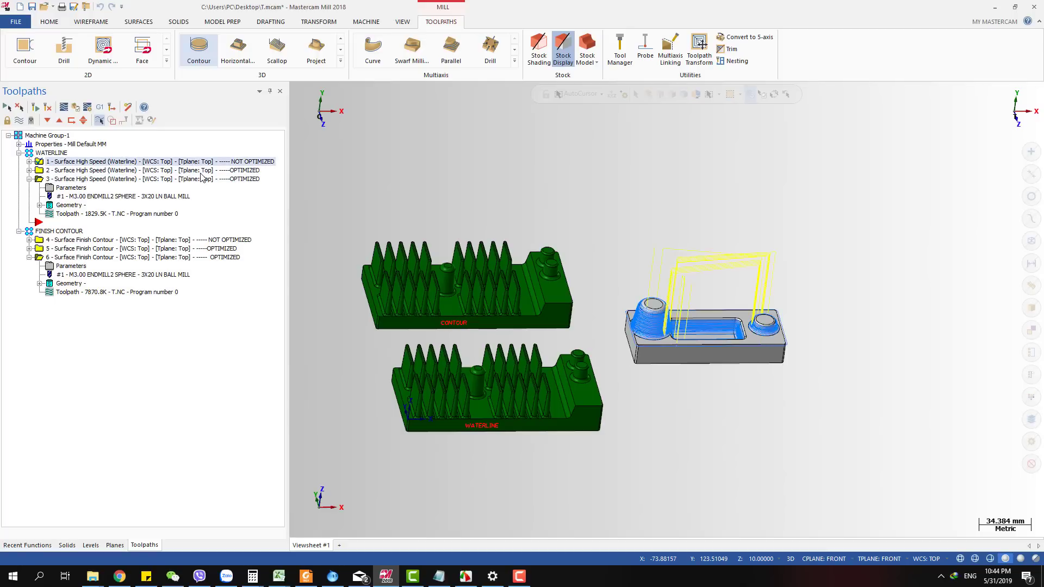
{"action": "left_click", "coordinate": [198, 170]}
{"action": "scroll", "coordinate": [799, 331], "scroll_direction": "up", "scroll_amount": 2}
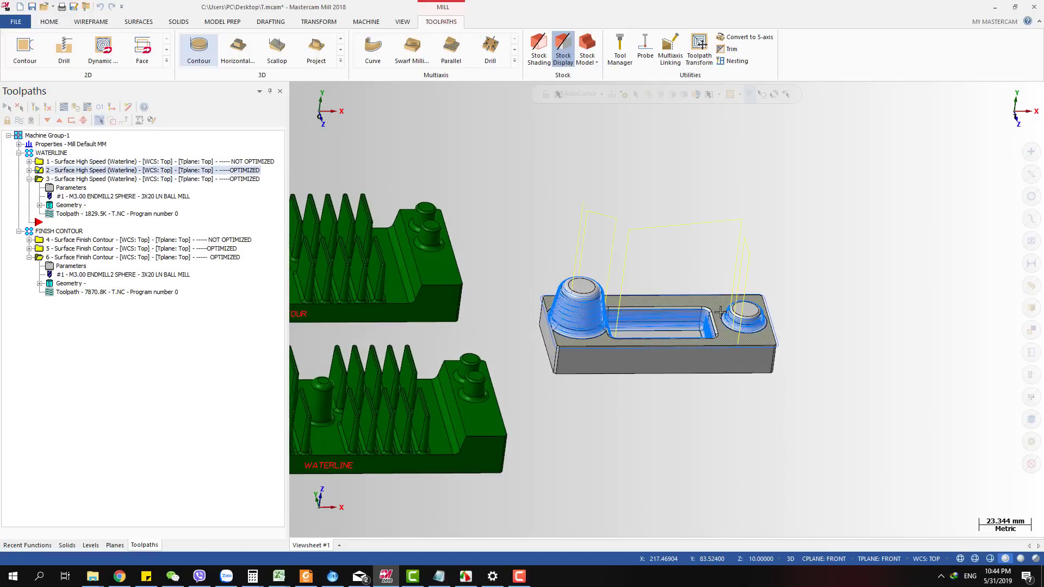
{"action": "scroll", "coordinate": [832, 310], "scroll_direction": "down", "scroll_amount": 1}
{"action": "scroll", "coordinate": [432, 294], "scroll_direction": "up", "scroll_amount": 1}
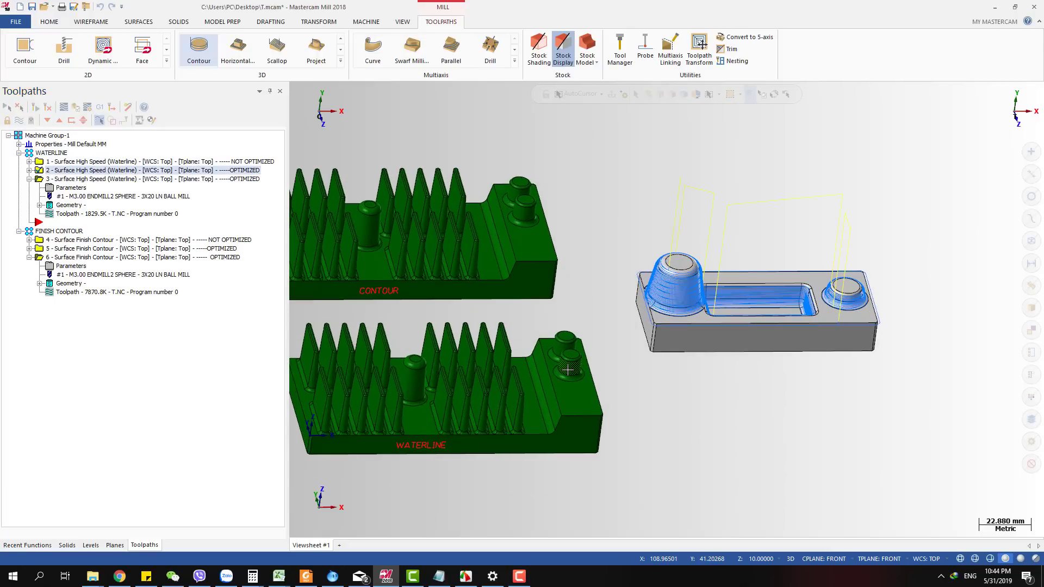
{"action": "scroll", "coordinate": [568, 370], "scroll_direction": "down", "scroll_amount": 1}
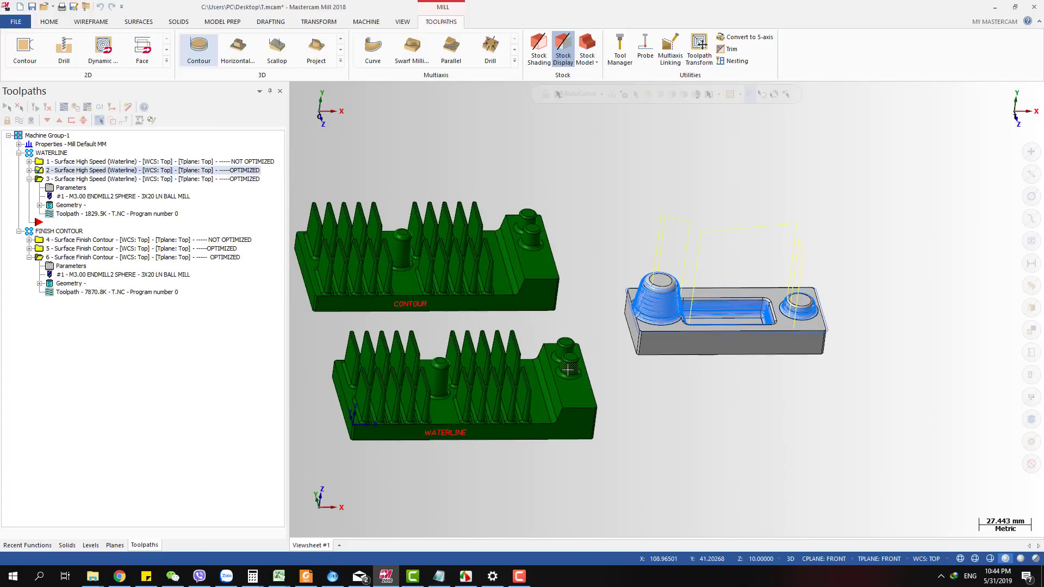
{"action": "scroll", "coordinate": [496, 365], "scroll_direction": "up", "scroll_amount": 2}
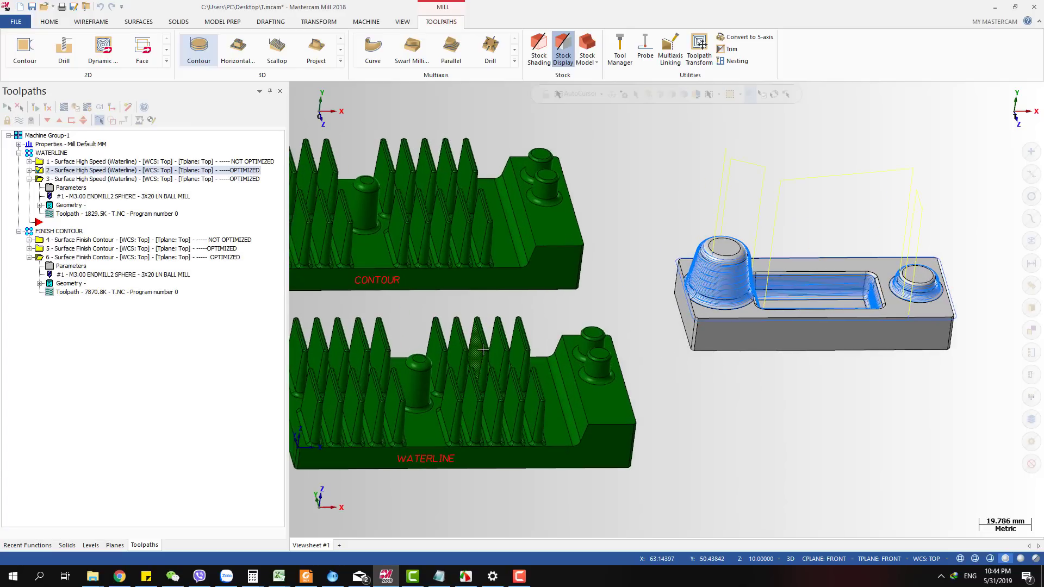
{"action": "scroll", "coordinate": [447, 339], "scroll_direction": "up", "scroll_amount": 1}
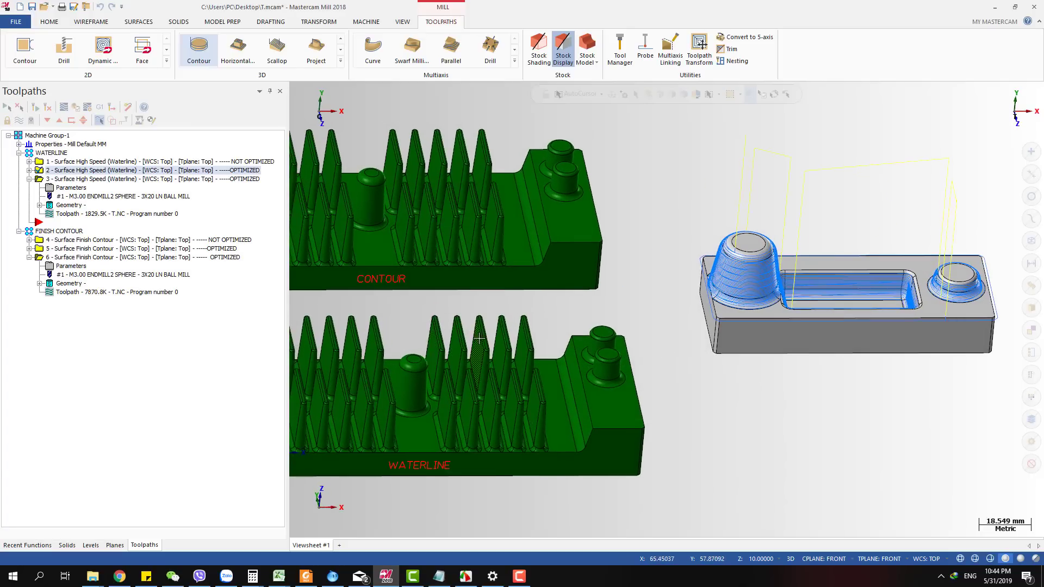
{"action": "scroll", "coordinate": [561, 332], "scroll_direction": "down", "scroll_amount": 1}
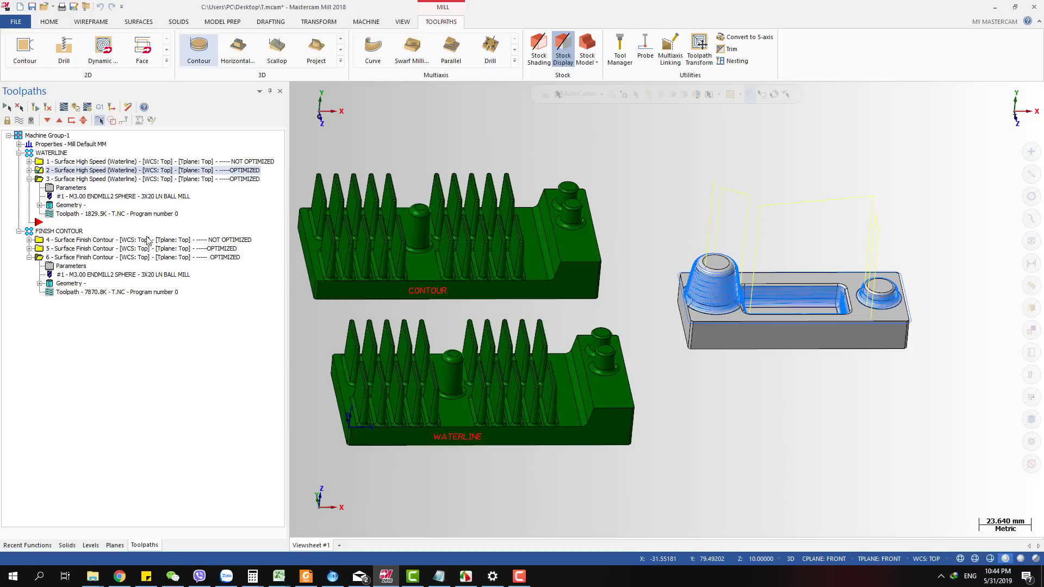
Display the two-boss part's optimized Finish Contour toolpath, and examine the Waterline toolpath's retract moves on the fins.
{"action": "left_click", "coordinate": [143, 249]}
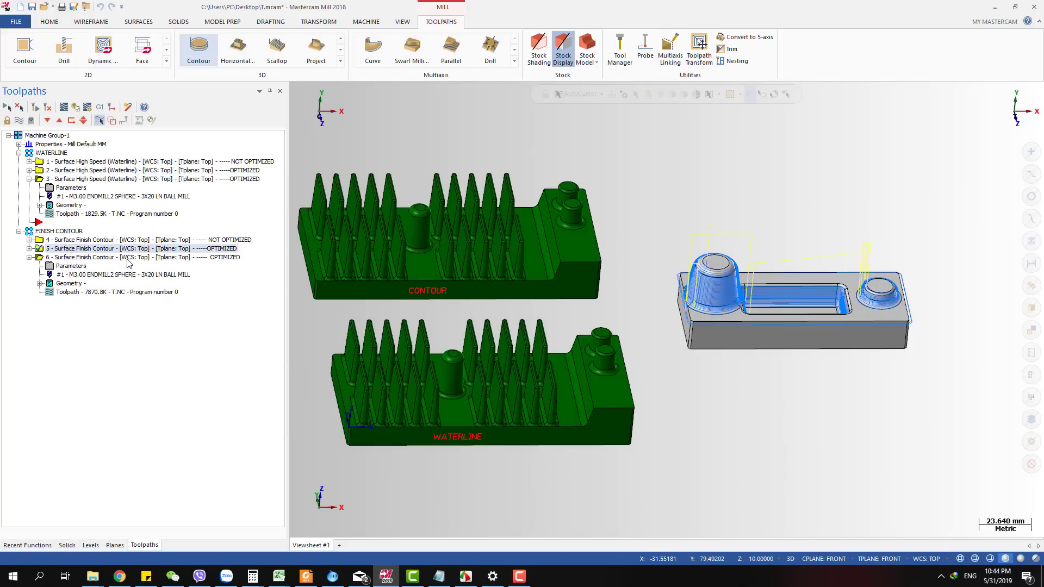
{"action": "left_click", "coordinate": [129, 180]}
{"action": "scroll", "coordinate": [456, 366], "scroll_direction": "up", "scroll_amount": 5}
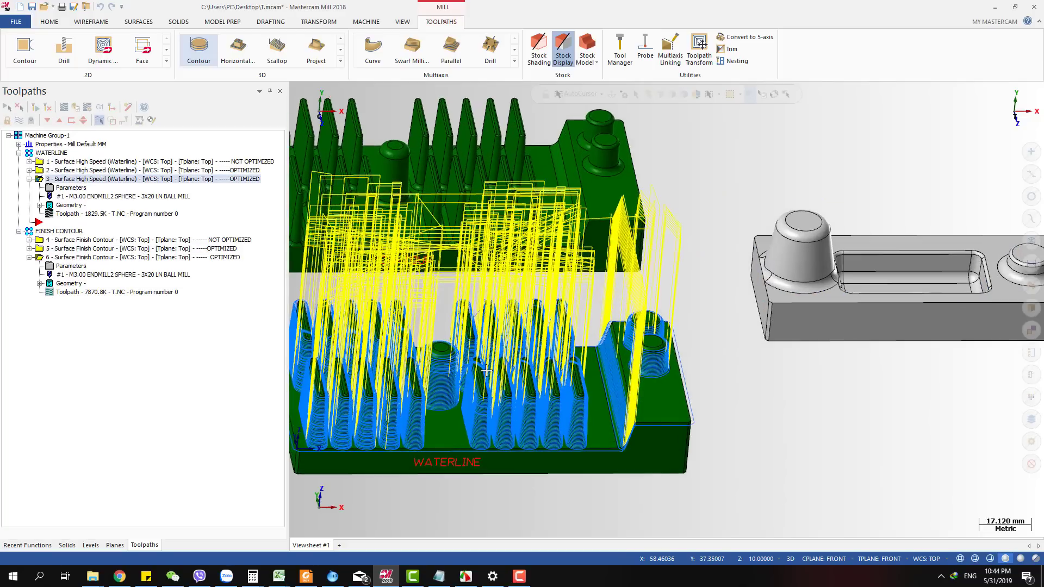
Examine the optimized Waterline toolpath's retract moves between the fins and along the sloped step of the finned part.
{"action": "middle_click_drag", "start_coordinate": [457, 365], "coordinate": [502, 382]}
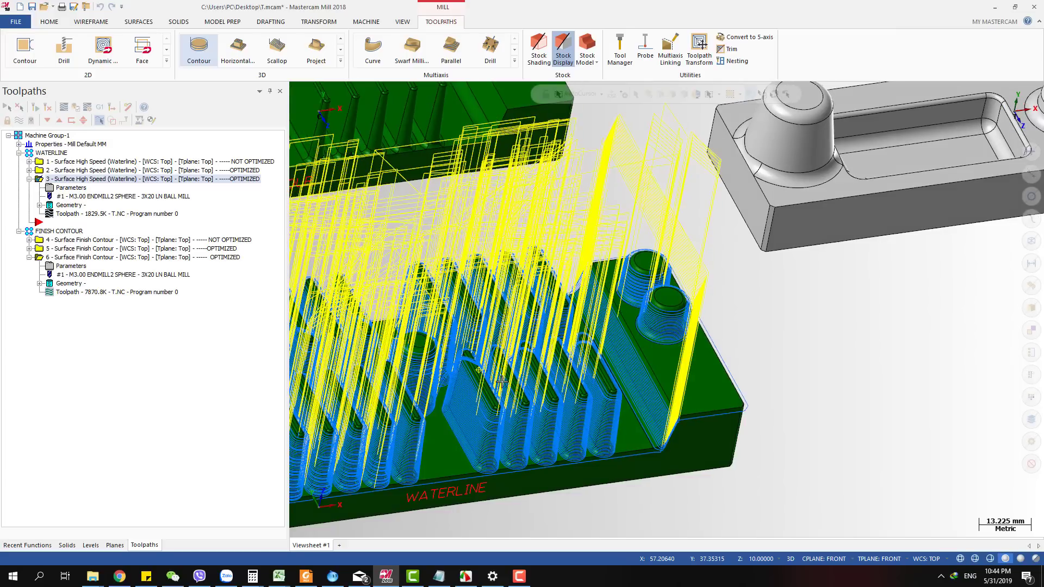
{"action": "scroll", "coordinate": [613, 384], "scroll_direction": "down", "scroll_amount": 3}
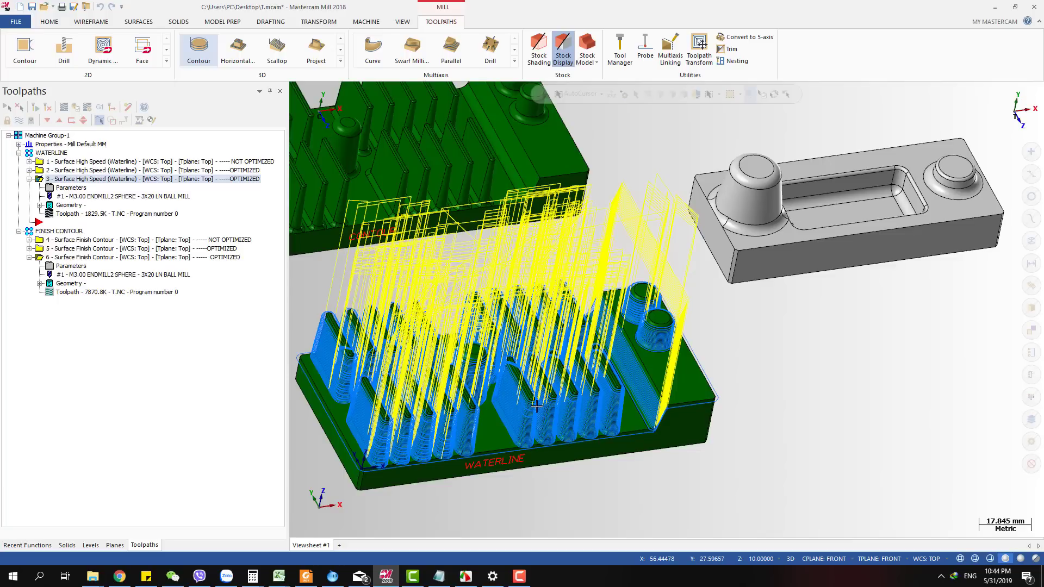
{"action": "scroll", "coordinate": [807, 371], "scroll_direction": "down", "scroll_amount": 3}
{"action": "scroll", "coordinate": [615, 302], "scroll_direction": "up", "scroll_amount": 3}
{"action": "scroll", "coordinate": [329, 204], "scroll_direction": "down", "scroll_amount": 1}
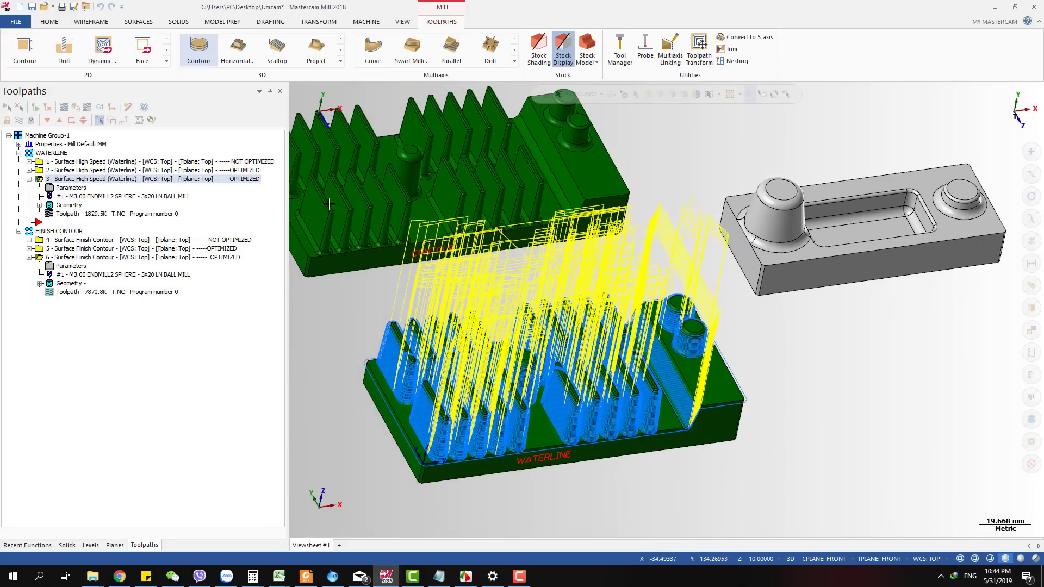
Switch between the optimized Waterline toolpaths of the two-boss and finned parts, and inspect the one on the two-boss part.
{"action": "left_click", "coordinate": [101, 170]}
{"action": "left_click", "coordinate": [109, 179]}
{"action": "left_click", "coordinate": [154, 170]}
{"action": "left_click", "coordinate": [162, 180]}
{"action": "scroll", "coordinate": [699, 403], "scroll_direction": "up", "scroll_amount": 3}
{"action": "scroll", "coordinate": [698, 403], "scroll_direction": "down", "scroll_amount": 2}
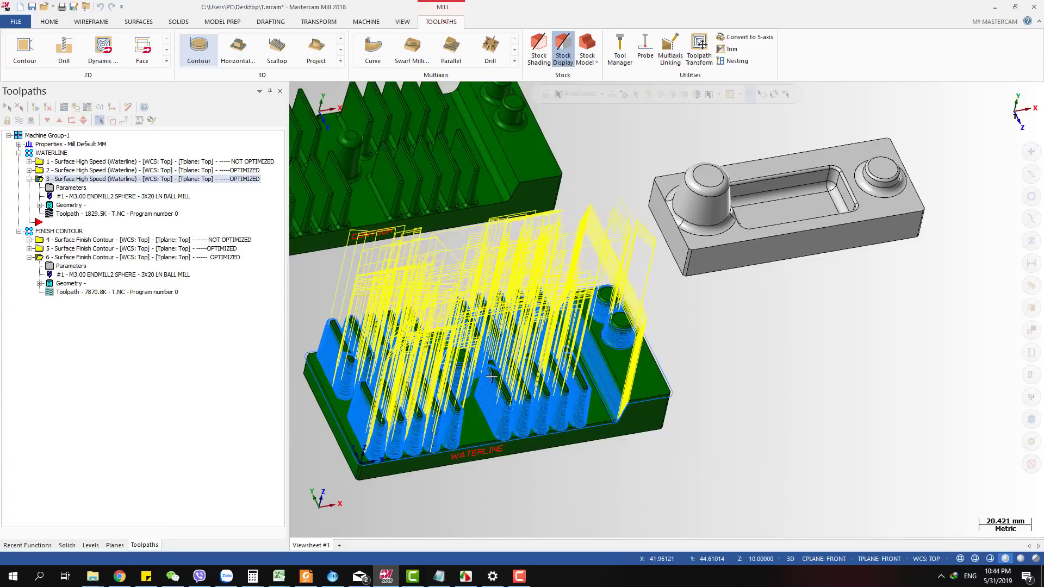
{"action": "left_click", "coordinate": [117, 172]}
{"action": "left_click", "coordinate": [116, 179]}
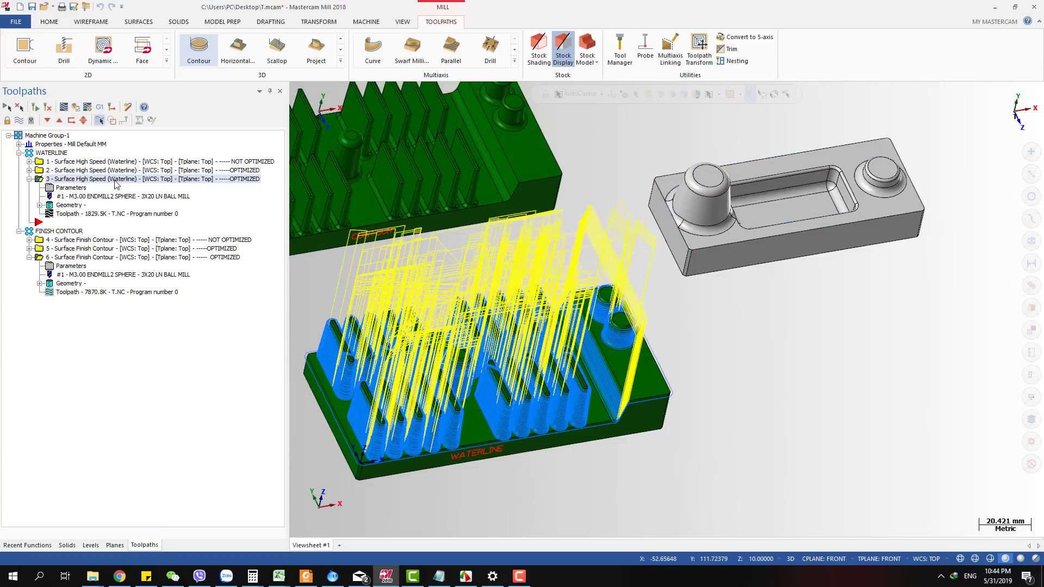
{"action": "scroll", "coordinate": [602, 375], "scroll_direction": "down", "scroll_amount": 1}
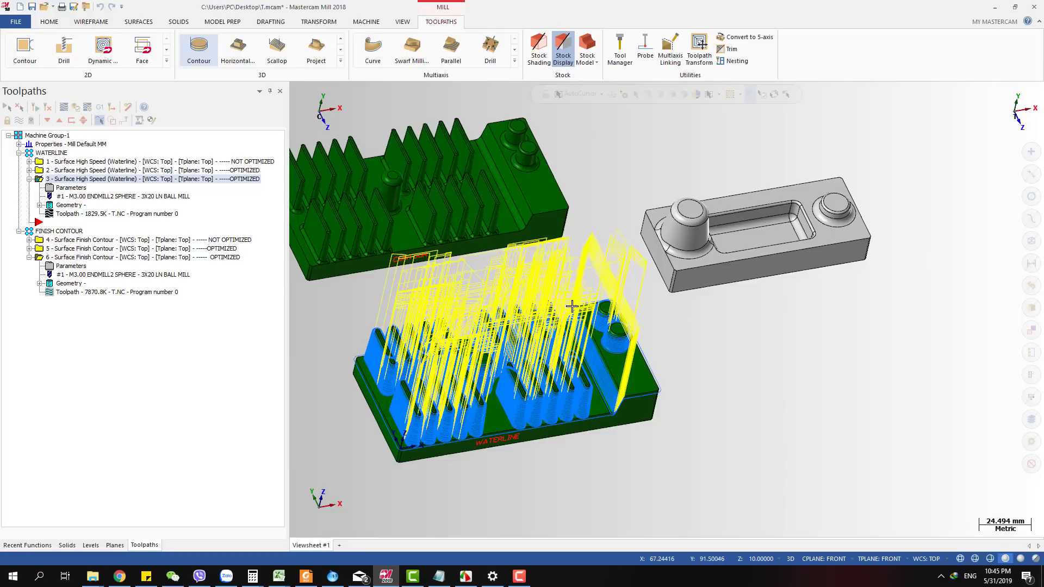
{"action": "left_click", "coordinate": [117, 171]}
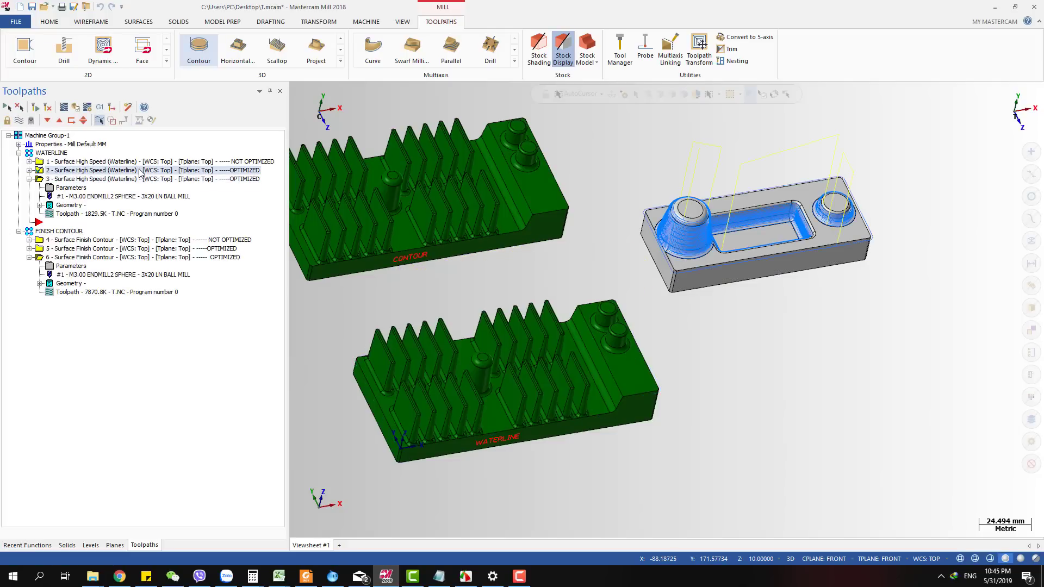
{"action": "scroll", "coordinate": [484, 156], "scroll_direction": "up", "scroll_amount": 5}
{"action": "scroll", "coordinate": [488, 348], "scroll_direction": "down", "scroll_amount": 2}
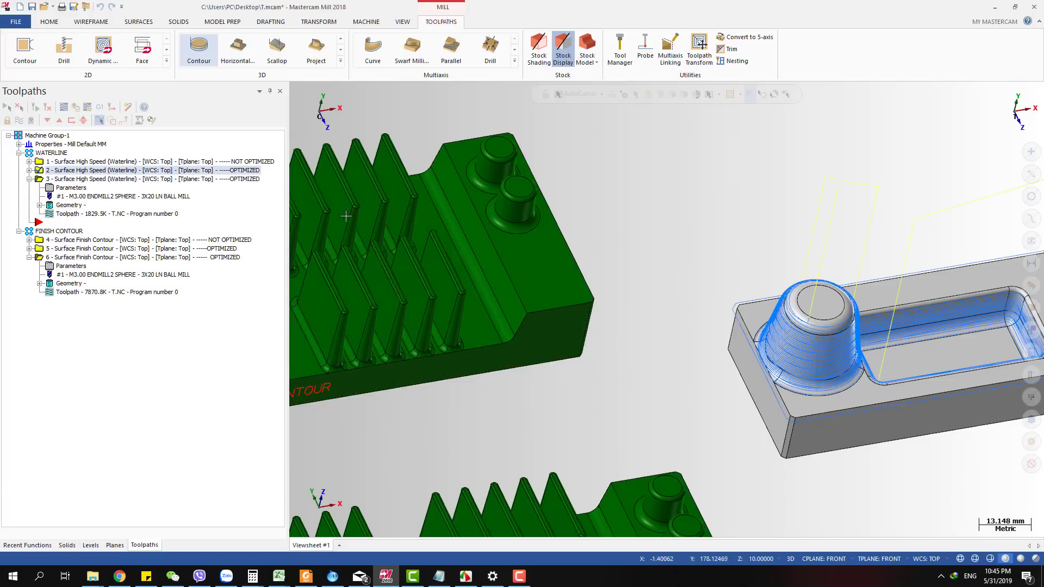
Color the sloped step face and its adjoining fillet face red on both finned parts.
{"action": "left_click", "coordinate": [223, 24]}
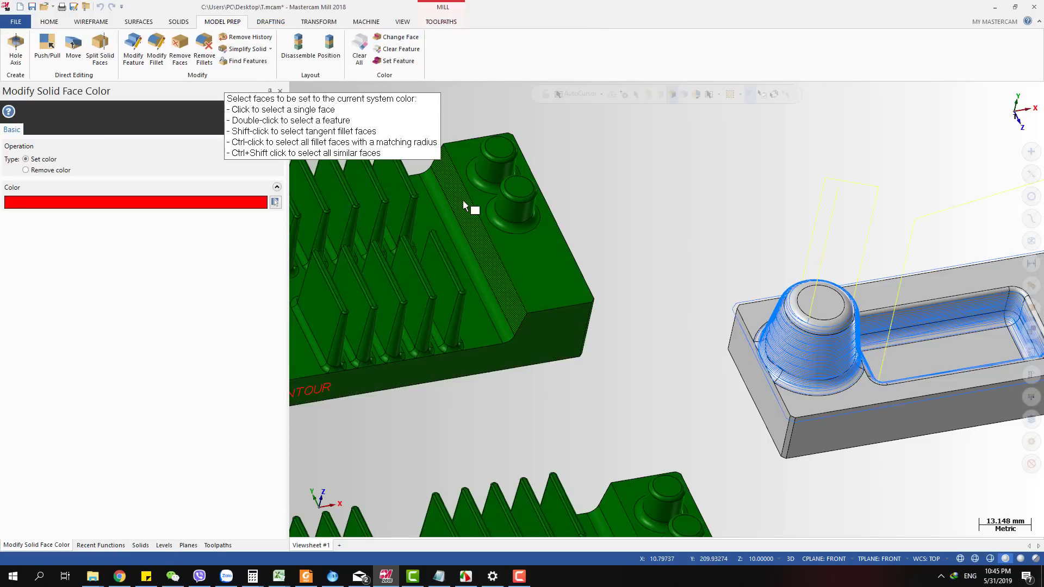
{"action": "left_click", "coordinate": [400, 37]}
{"action": "left_click", "coordinate": [453, 215]}
{"action": "scroll", "coordinate": [484, 214], "scroll_direction": "down", "scroll_amount": 2}
{"action": "scroll", "coordinate": [566, 419], "scroll_direction": "up", "scroll_amount": 2}
{"action": "left_click", "coordinate": [561, 419]}
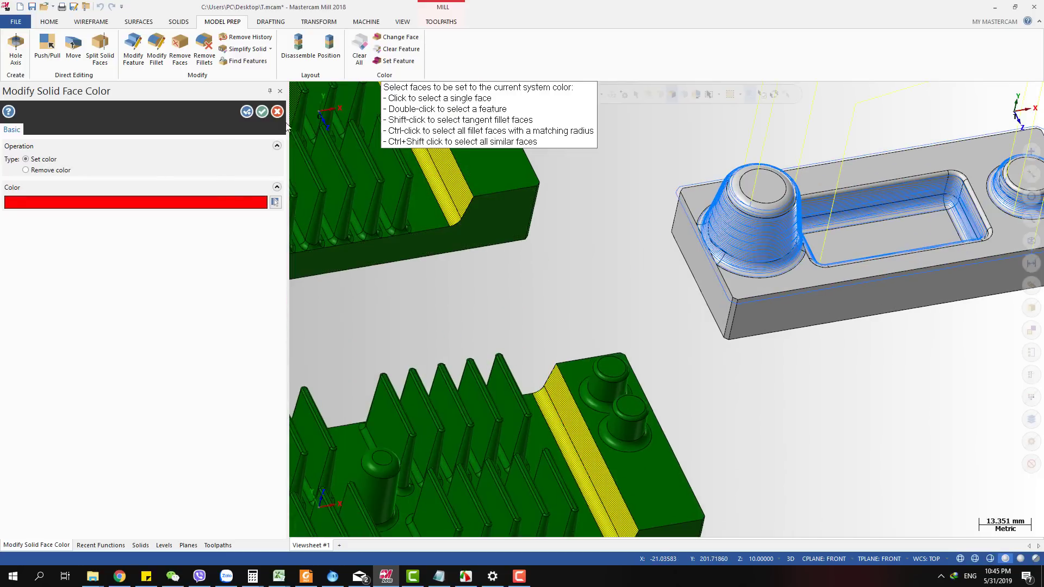
{"action": "left_click", "coordinate": [262, 112]}
{"action": "scroll", "coordinate": [469, 293], "scroll_direction": "down", "scroll_amount": 2}
{"action": "scroll", "coordinate": [503, 342], "scroll_direction": "up", "scroll_amount": 2}
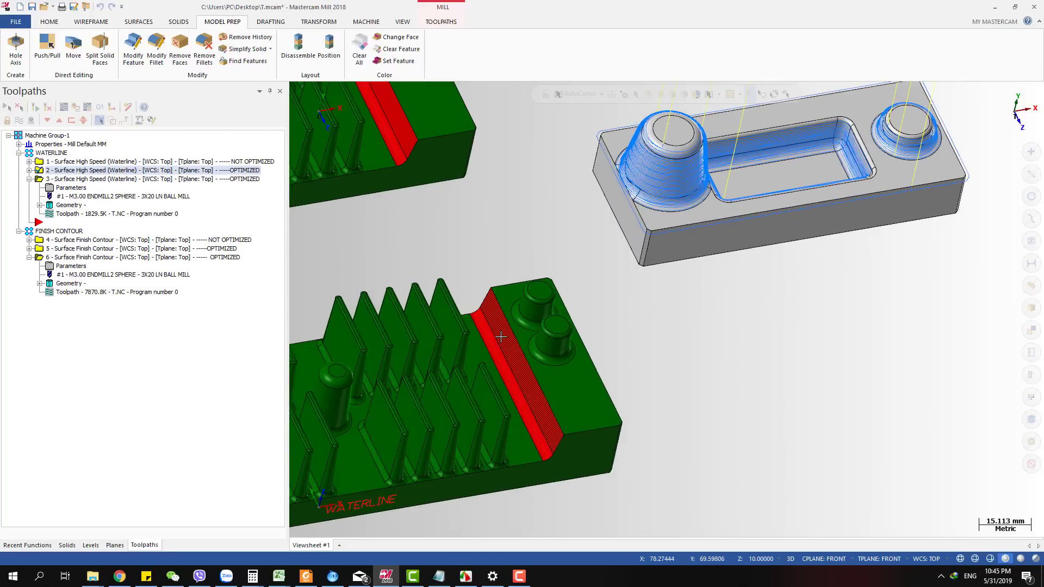
Display the finned part's optimized Finish Contour toolpath over the red step faces.
{"action": "scroll", "coordinate": [504, 347], "scroll_direction": "down", "scroll_amount": 1}
{"action": "scroll", "coordinate": [425, 181], "scroll_direction": "up", "scroll_amount": 5}
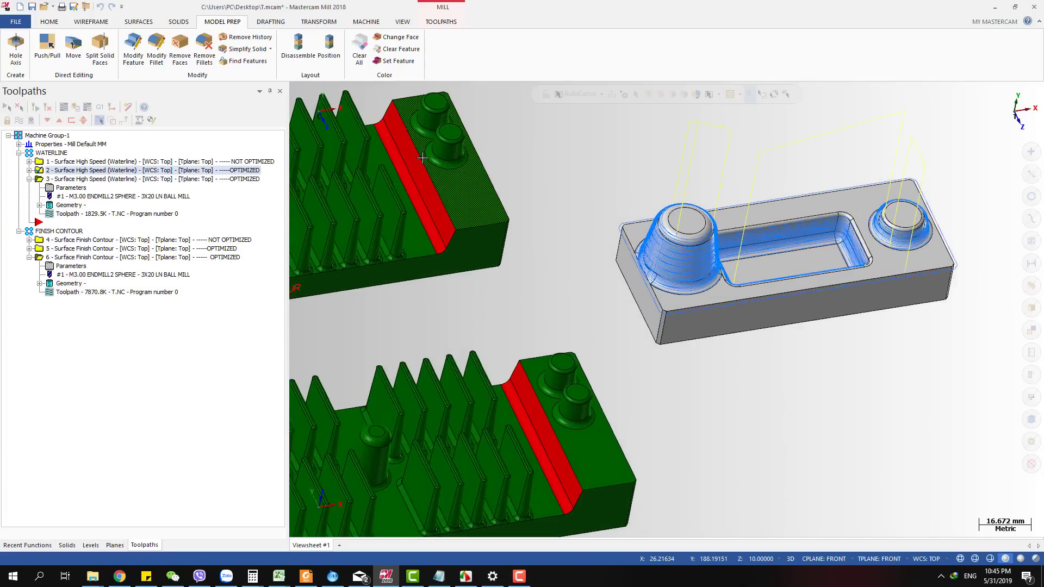
{"action": "left_click", "coordinate": [119, 257]}
{"action": "scroll", "coordinate": [441, 225], "scroll_direction": "down", "scroll_amount": 2}
{"action": "scroll", "coordinate": [440, 224], "scroll_direction": "up", "scroll_amount": 2}
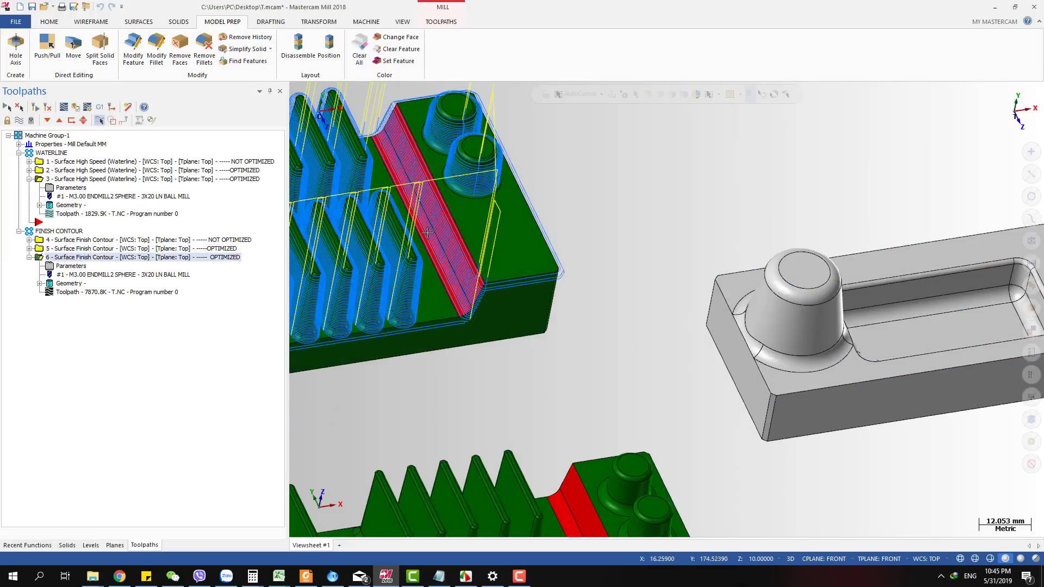
Examine the Finish Contour passes at the open end of the red faces, and review the operation's finish contour parameters.
{"action": "scroll", "coordinate": [479, 294], "scroll_direction": "up", "scroll_amount": 10}
{"action": "scroll", "coordinate": [479, 295], "scroll_direction": "down", "scroll_amount": 3}
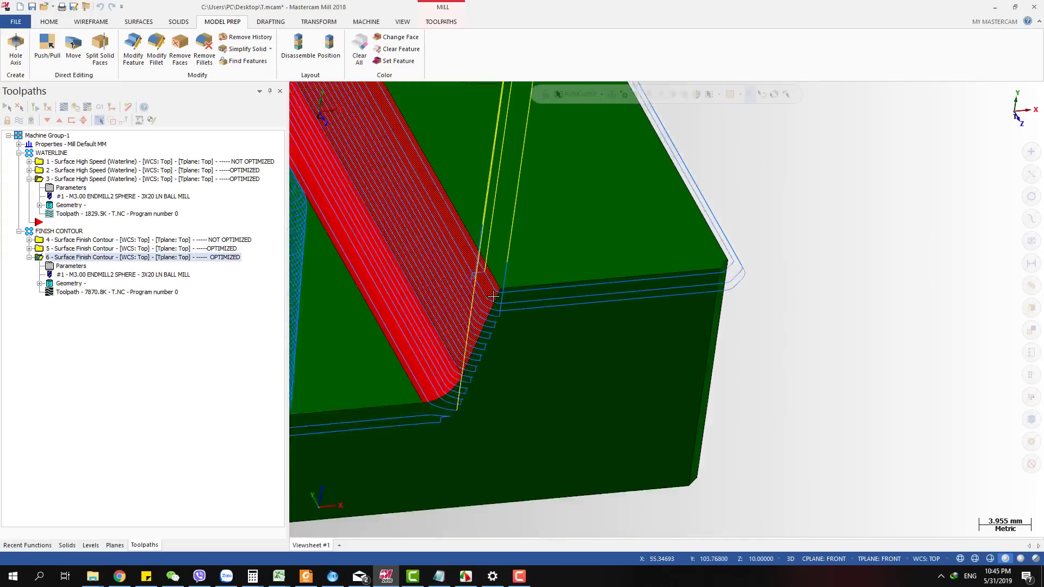
{"action": "scroll", "coordinate": [483, 304], "scroll_direction": "up", "scroll_amount": 3}
{"action": "scroll", "coordinate": [472, 291], "scroll_direction": "down", "scroll_amount": 3}
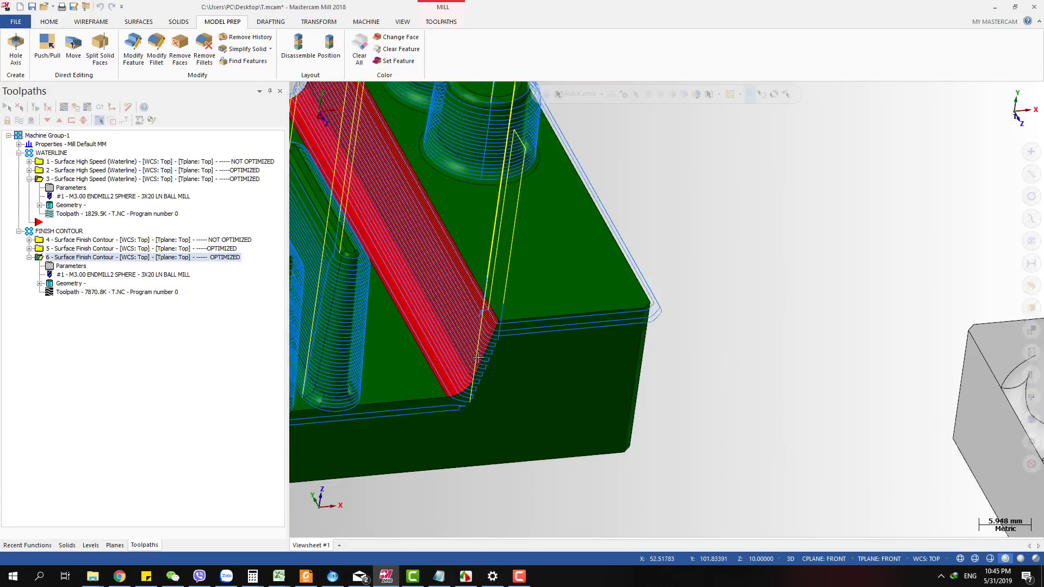
{"action": "left_click", "coordinate": [71, 265]}
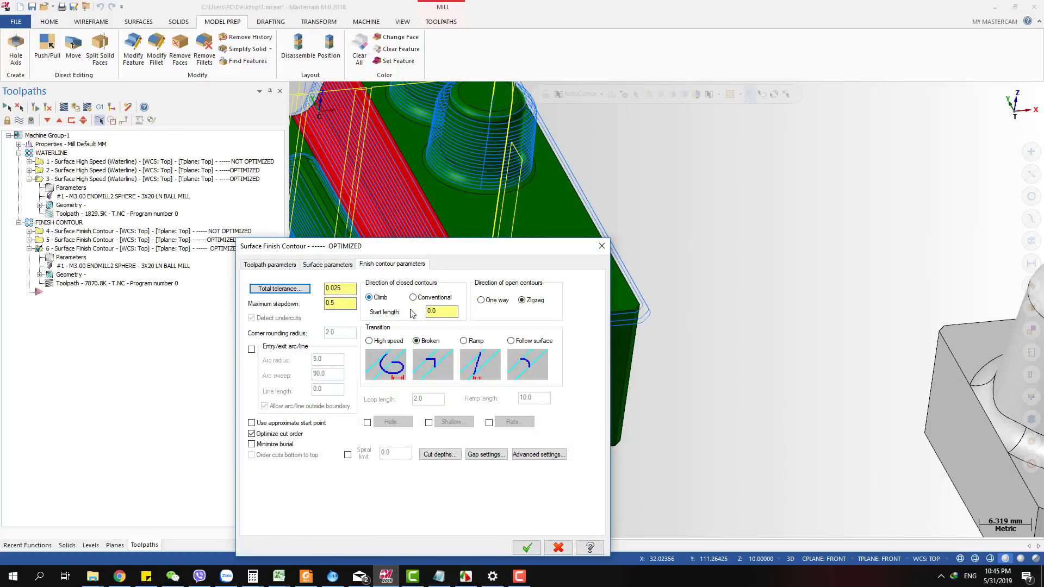
{"action": "left_click", "coordinate": [539, 552]}
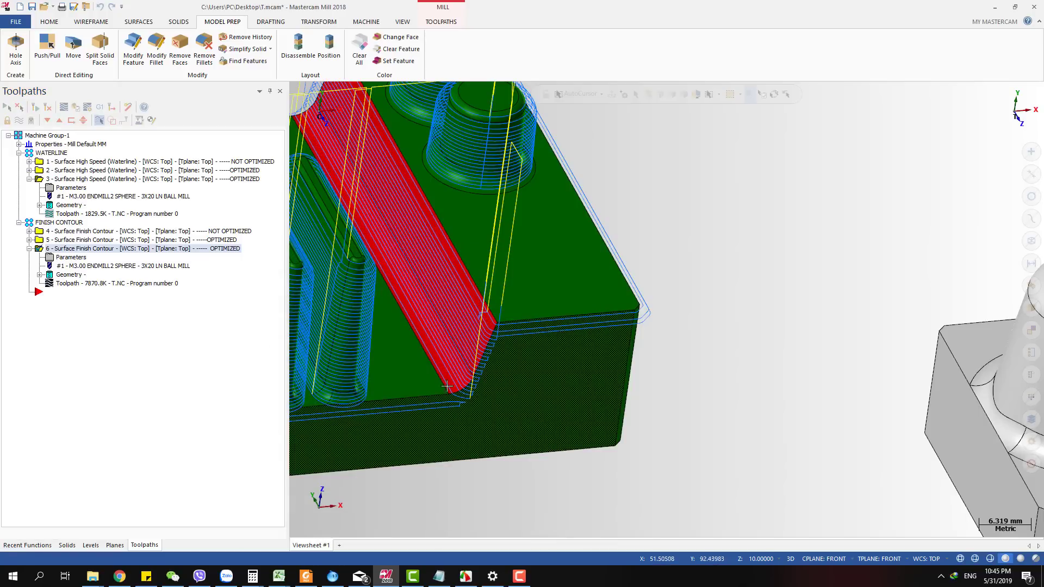
Backplot the finned part's Finish Contour operation and examine the cutting order and retracts from fin to fin.
{"action": "scroll", "coordinate": [438, 300], "scroll_direction": "down", "scroll_amount": 4}
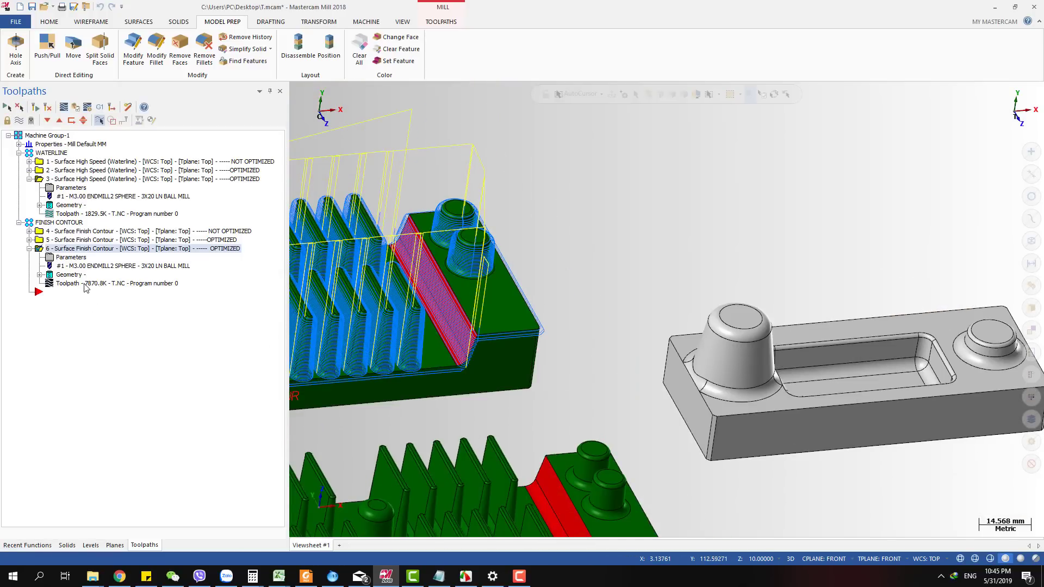
{"action": "key", "text": "b"}
{"action": "left_click_drag", "start_coordinate": [459, 96], "coordinate": [709, 113]}
{"action": "scroll", "coordinate": [668, 223], "scroll_direction": "down", "scroll_amount": 5}
{"action": "scroll", "coordinate": [517, 285], "scroll_direction": "up", "scroll_amount": 3}
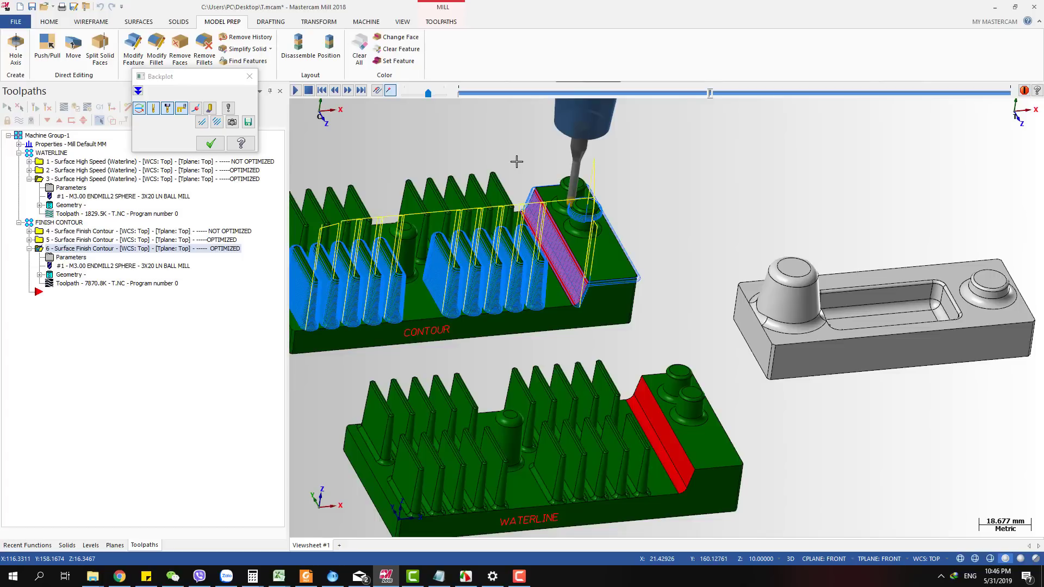
{"action": "left_click_drag", "start_coordinate": [710, 96], "coordinate": [551, 94]}
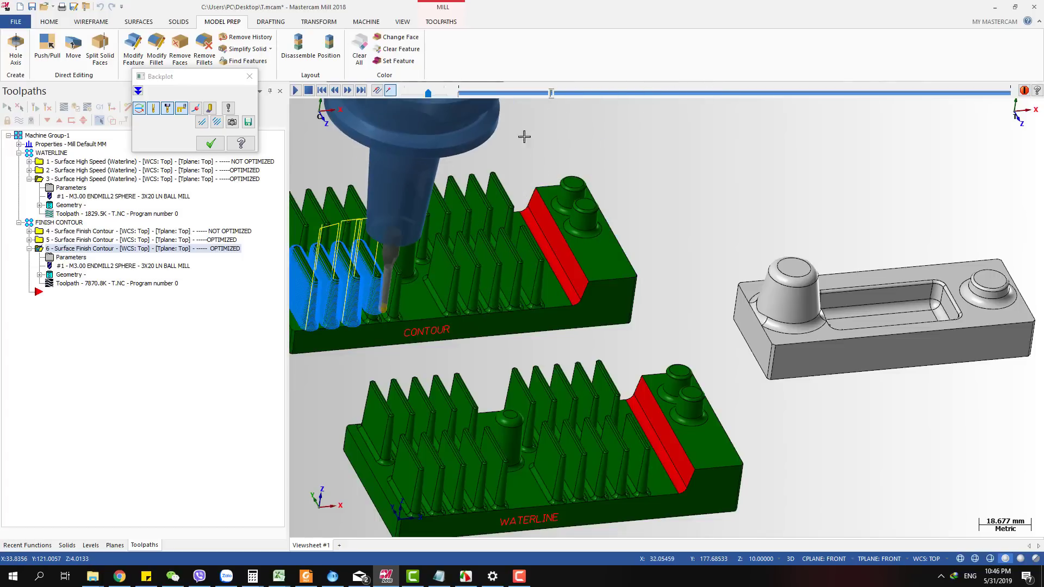
{"action": "scroll", "coordinate": [461, 270], "scroll_direction": "up", "scroll_amount": 3}
{"action": "scroll", "coordinate": [460, 270], "scroll_direction": "up", "scroll_amount": 2}
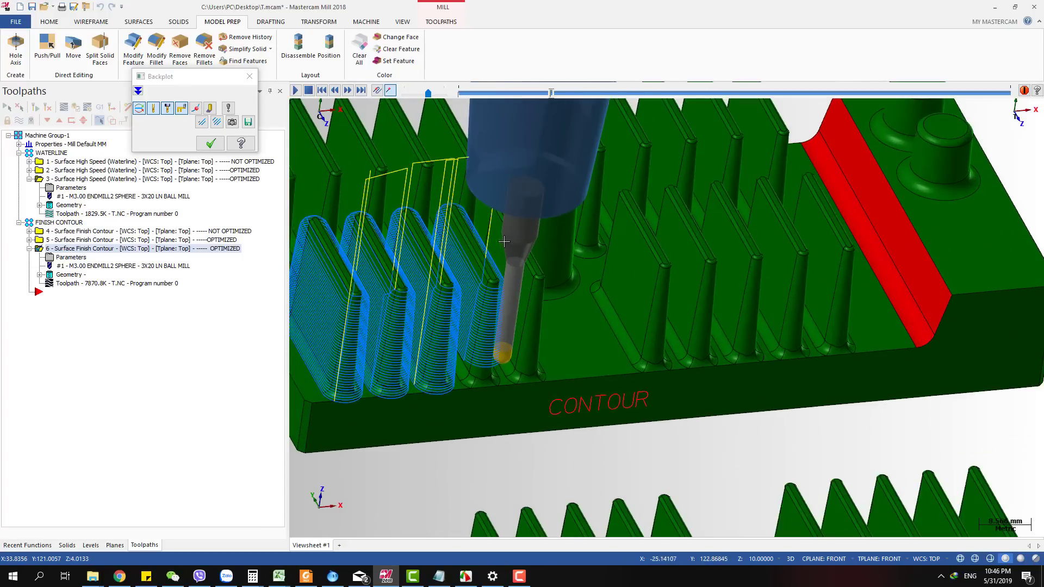
{"action": "scroll", "coordinate": [552, 249], "scroll_direction": "down", "scroll_amount": 1}
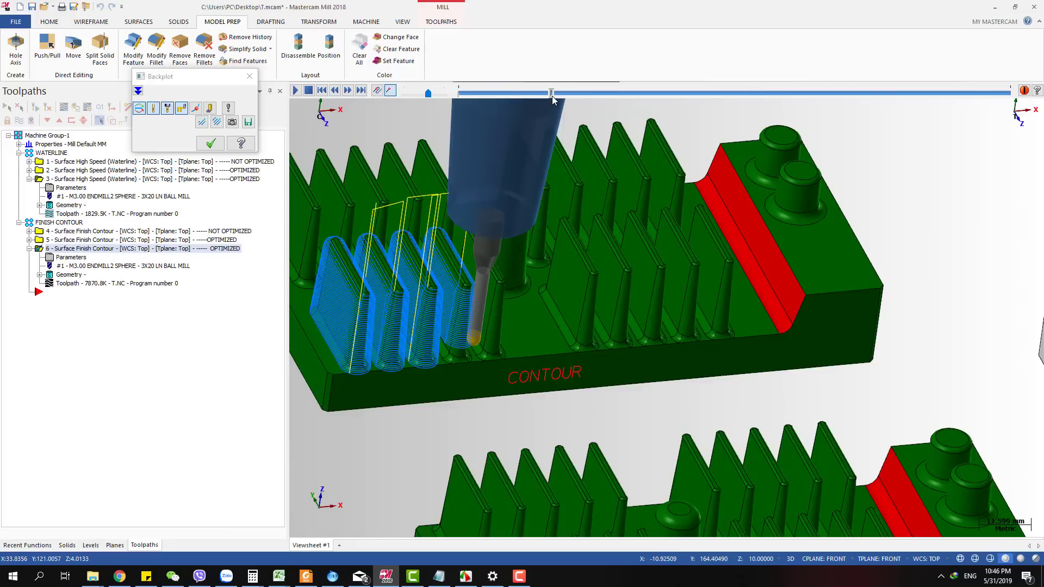
{"action": "left_click_drag", "start_coordinate": [552, 96], "coordinate": [568, 96]}
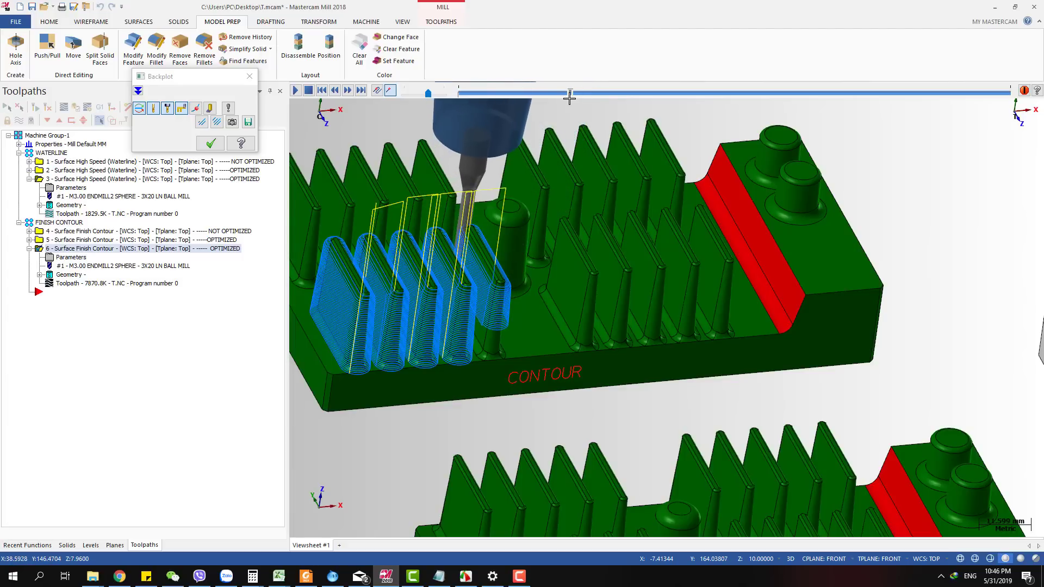
Backplot the Finish Contour cuts along the red step faces, and close the backplot.
{"action": "mouse_move", "coordinate": [571, 92]}
{"action": "left_mouse_down"}
{"action": "mouse_move", "coordinate": [718, 93]}
{"action": "mouse_move", "coordinate": [704, 93]}
{"action": "left_mouse_up"}
{"action": "scroll", "coordinate": [723, 330], "scroll_direction": "up", "scroll_amount": 5}
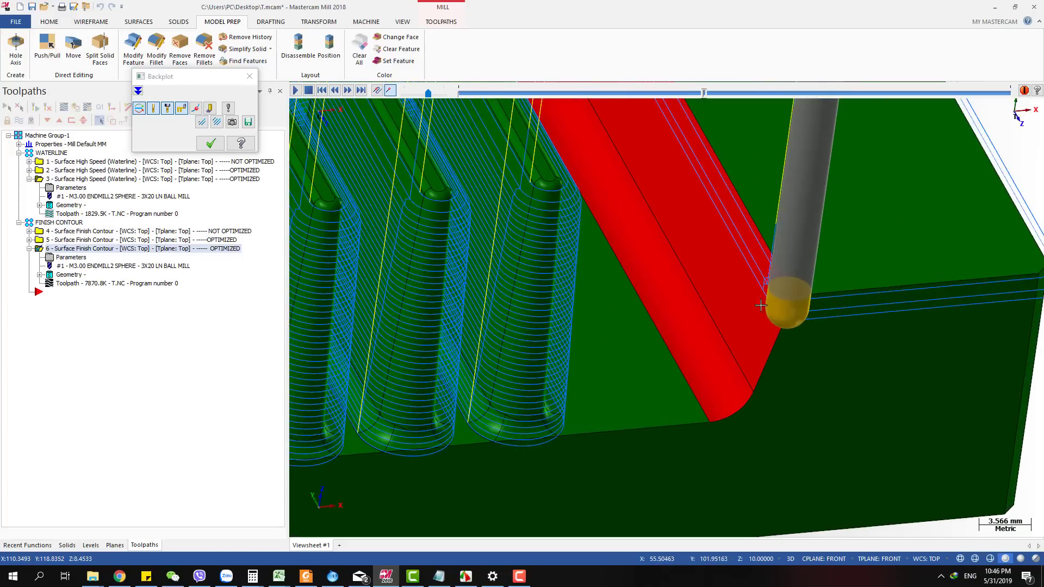
{"action": "scroll", "coordinate": [723, 330], "scroll_direction": "down", "scroll_amount": 5}
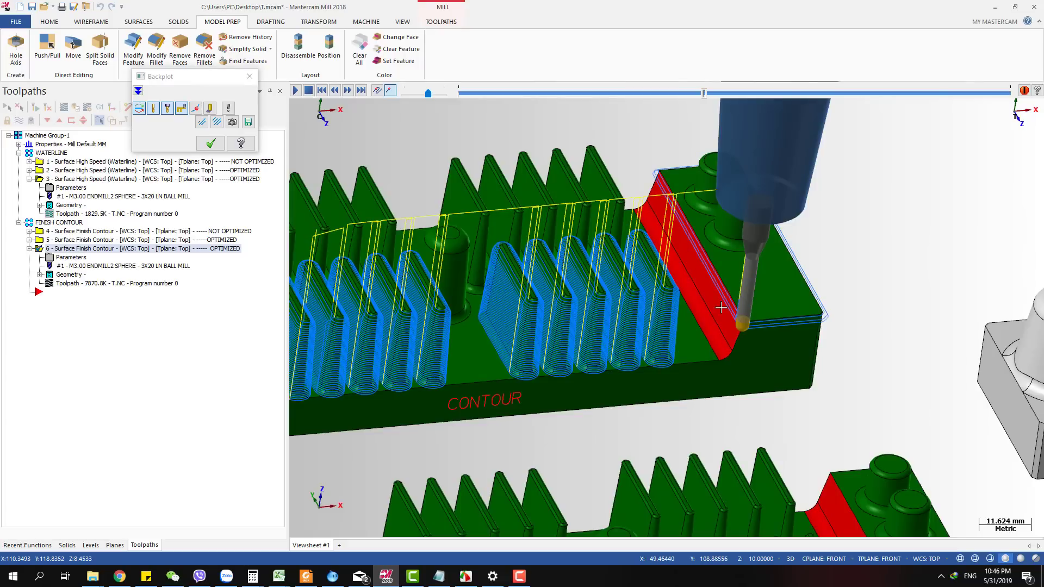
{"action": "middle_click_drag", "start_coordinate": [746, 322], "coordinate": [753, 334]}
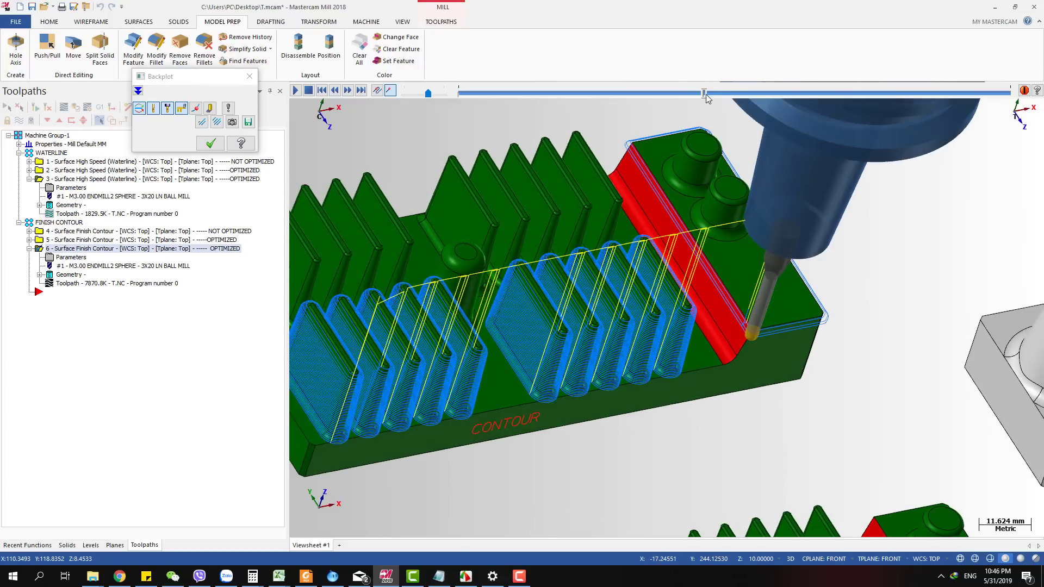
{"action": "left_click_drag", "start_coordinate": [706, 95], "coordinate": [707, 96]}
{"action": "scroll", "coordinate": [612, 188], "scroll_direction": "down", "scroll_amount": 2}
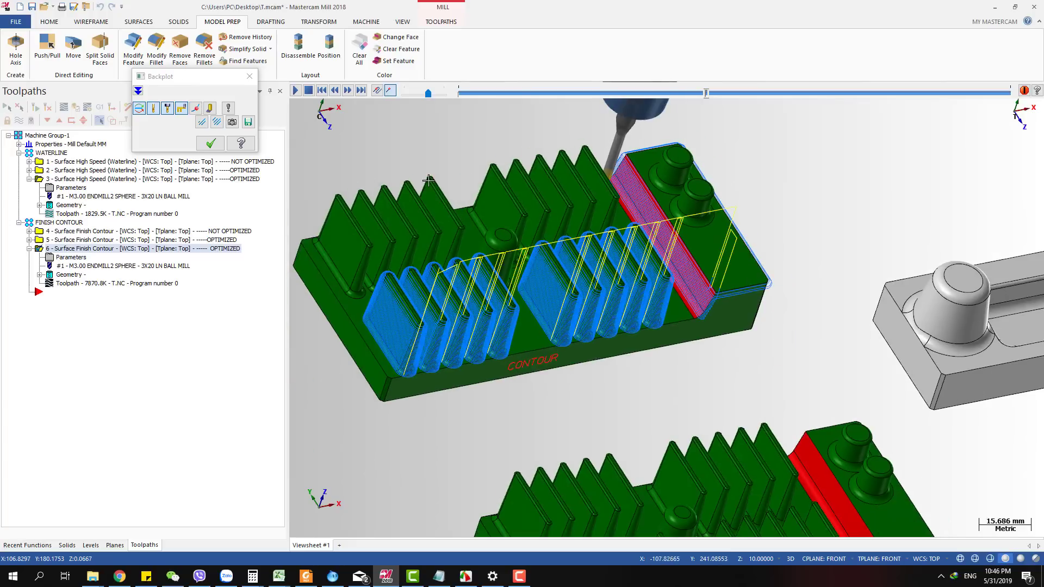
{"action": "left_click", "coordinate": [211, 143]}
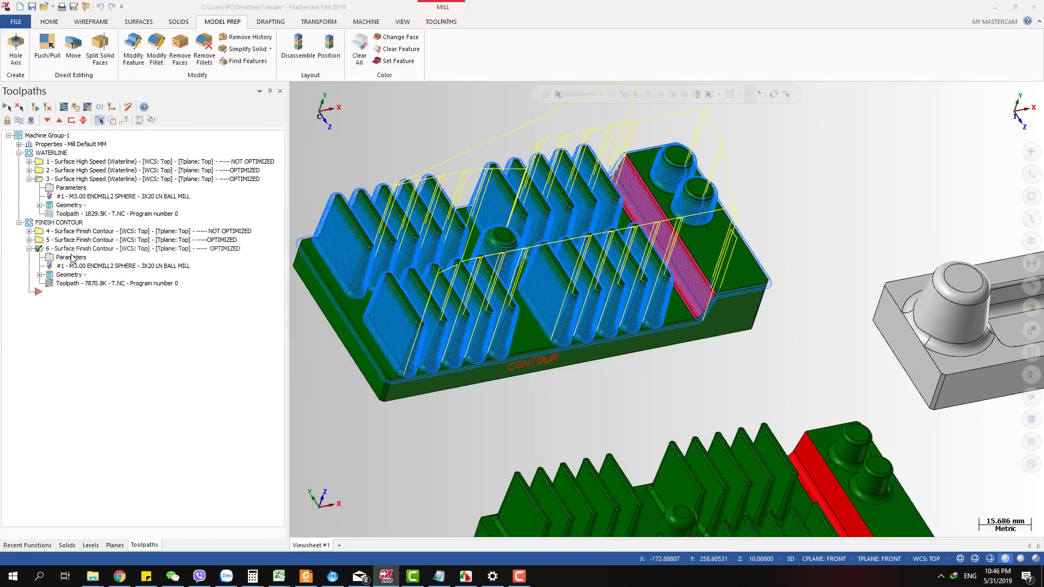
Set the Finish Contour operation's direction of open contours to One way and regenerate its toolpath.
{"action": "left_click", "coordinate": [71, 257]}
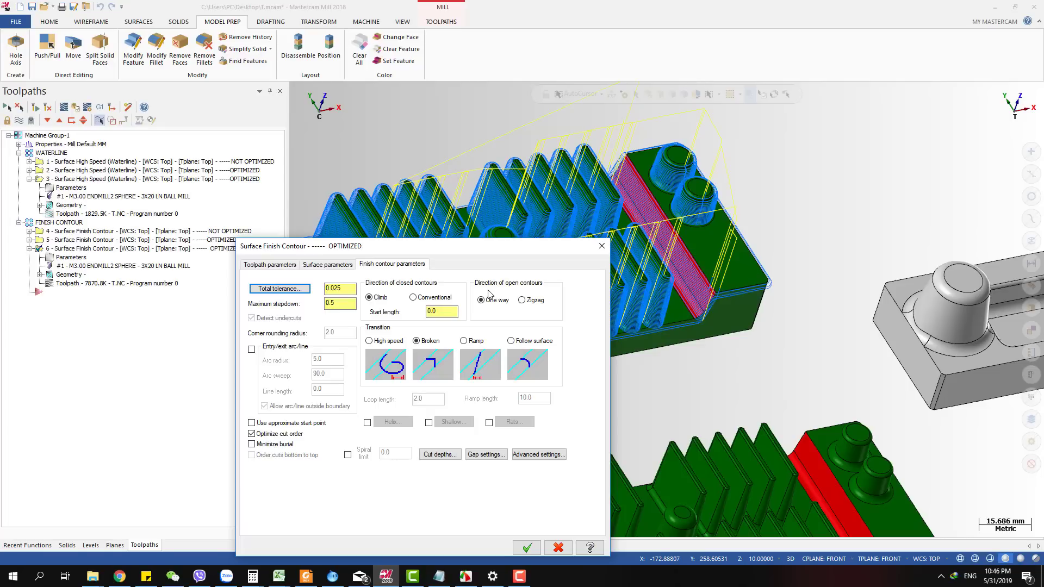
{"action": "left_click", "coordinate": [527, 548]}
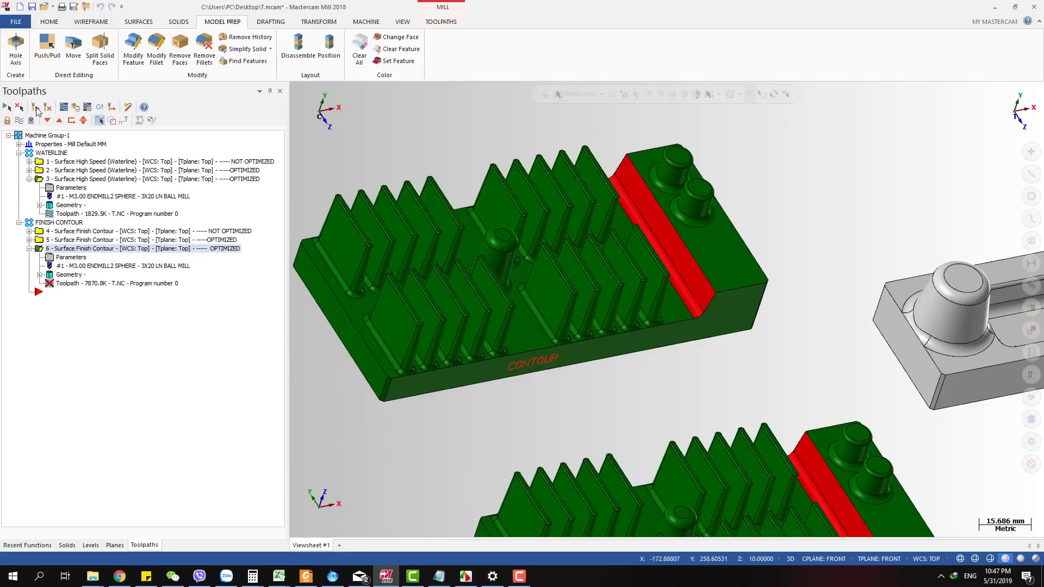
{"action": "left_click", "coordinate": [34, 108]}
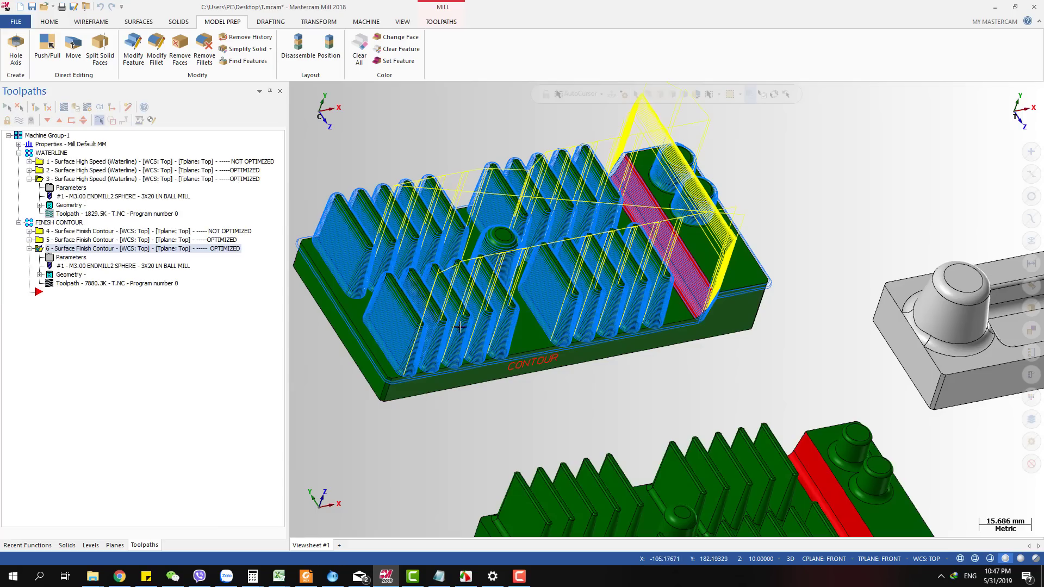
Examine the regenerated toolpath's retract moves at the red faces, and recheck the operation's contour direction settings.
{"action": "scroll", "coordinate": [749, 293], "scroll_direction": "up", "scroll_amount": 5}
{"action": "scroll", "coordinate": [749, 294], "scroll_direction": "down", "scroll_amount": 2}
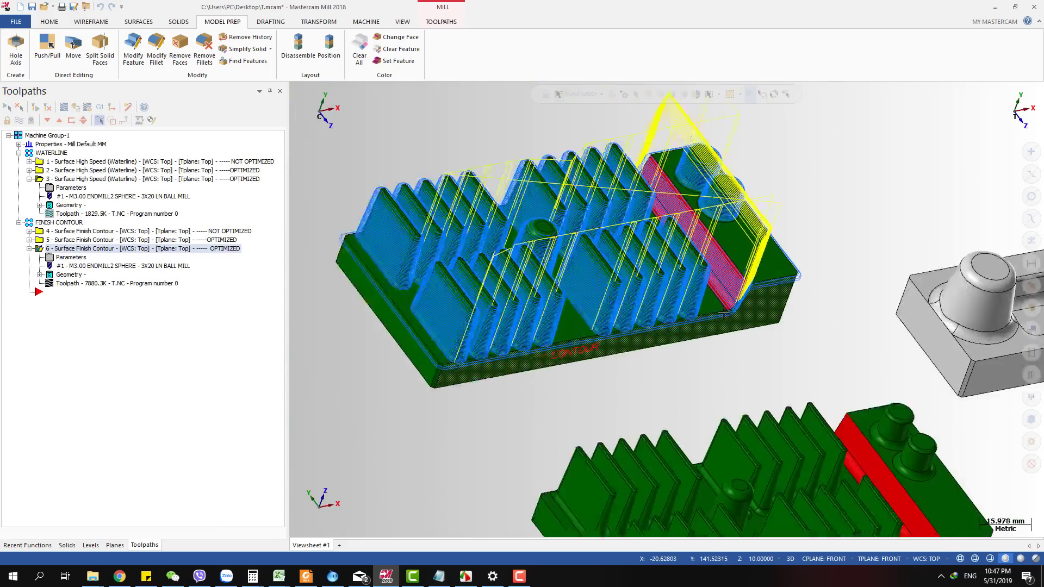
{"action": "left_click", "coordinate": [81, 261]}
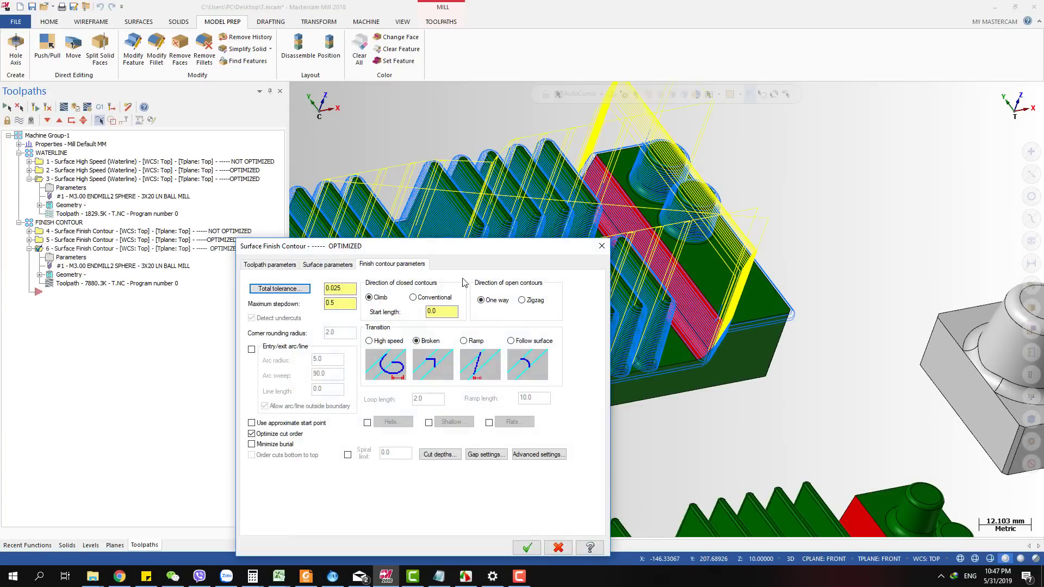
{"action": "left_click", "coordinate": [602, 247]}
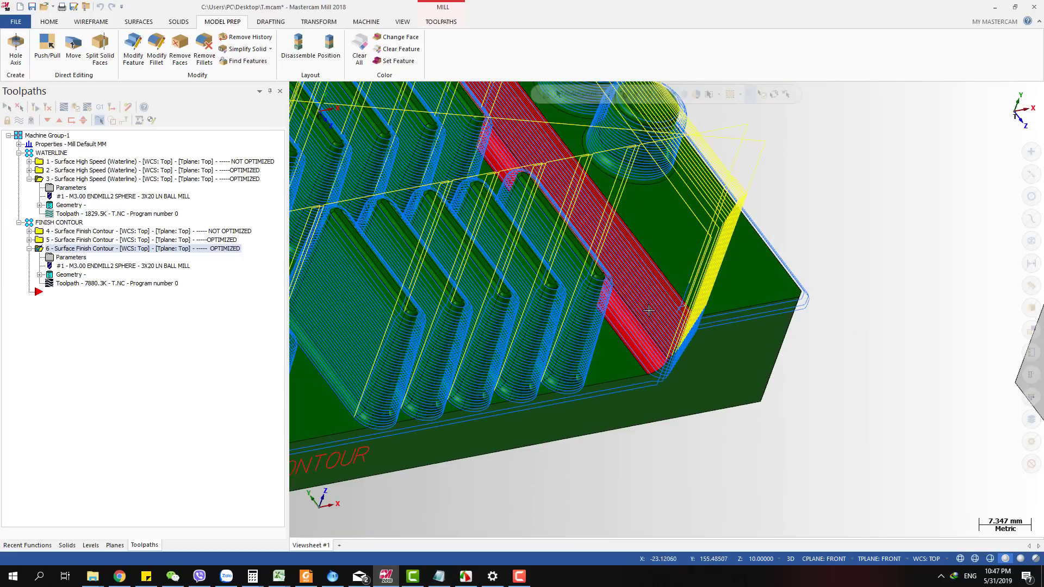
Backplot the One way Finish Contour toolpath through to the red step faces, examine its retracts, and close the backplot.
{"action": "scroll", "coordinate": [448, 331], "scroll_direction": "down", "scroll_amount": 1}
{"action": "left_click", "coordinate": [64, 107]}
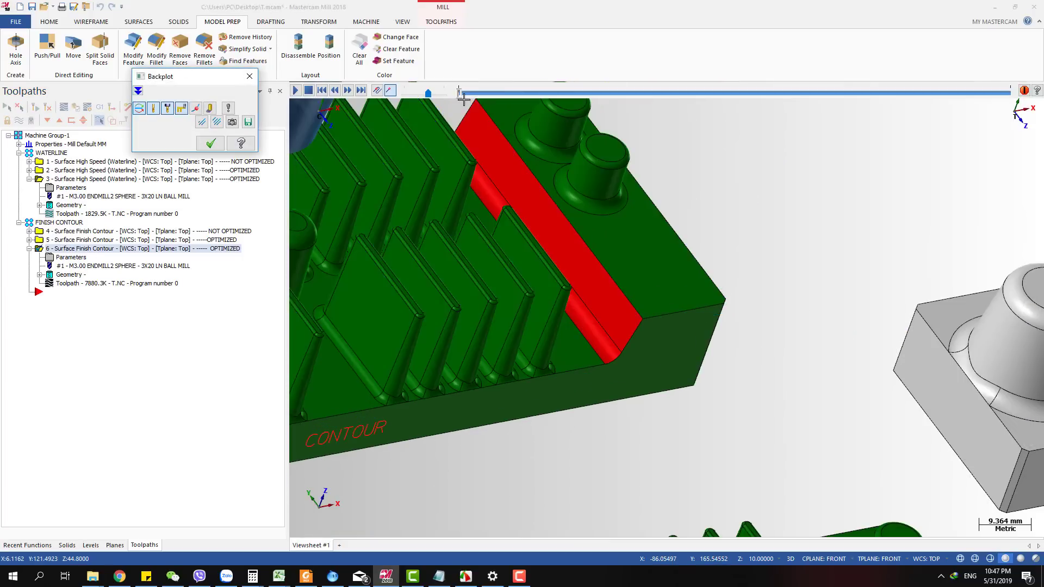
{"action": "mouse_move", "coordinate": [471, 94]}
{"action": "left_mouse_down"}
{"action": "mouse_move", "coordinate": [1028, 101]}
{"action": "mouse_move", "coordinate": [1002, 93]}
{"action": "left_mouse_up"}
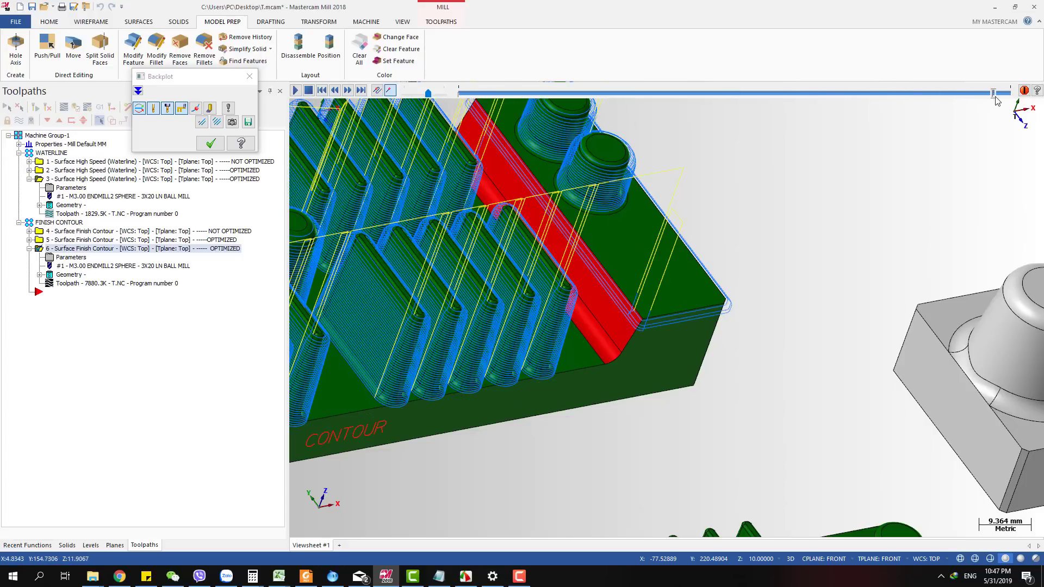
{"action": "scroll", "coordinate": [420, 325], "scroll_direction": "down", "scroll_amount": 2}
{"action": "scroll", "coordinate": [420, 325], "scroll_direction": "up", "scroll_amount": 2}
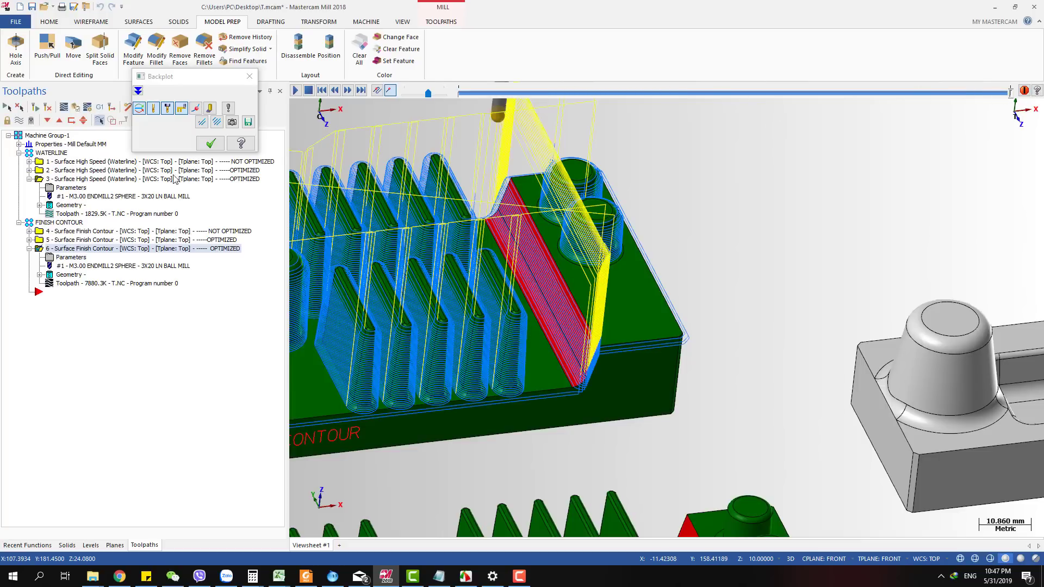
{"action": "left_click", "coordinate": [210, 143]}
Set the finned part's Finish Contour direction of open contours to Zigzag and regenerate the toolpath.
{"action": "left_click", "coordinate": [77, 261]}
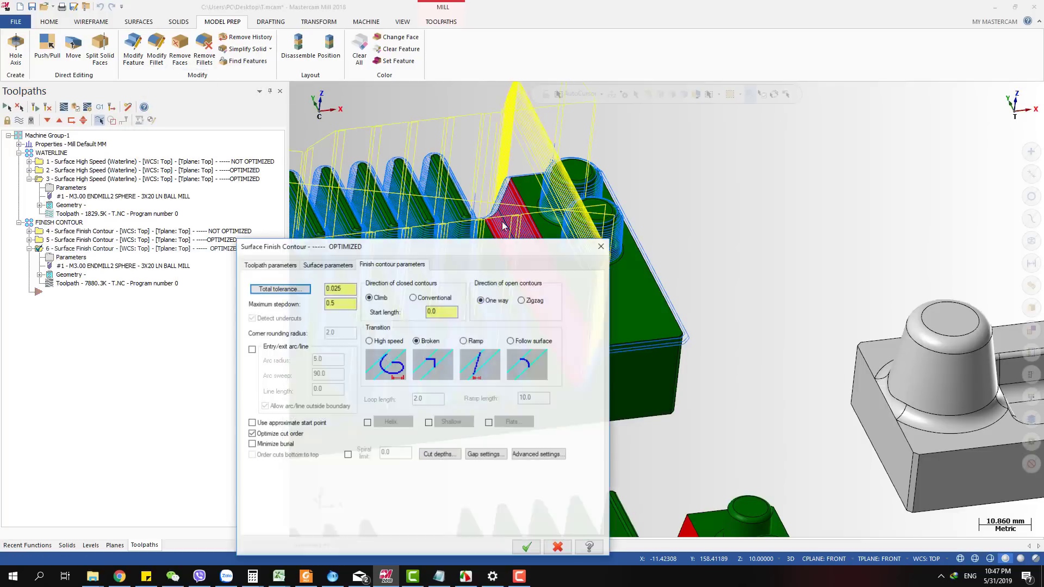
{"action": "left_click", "coordinate": [527, 548]}
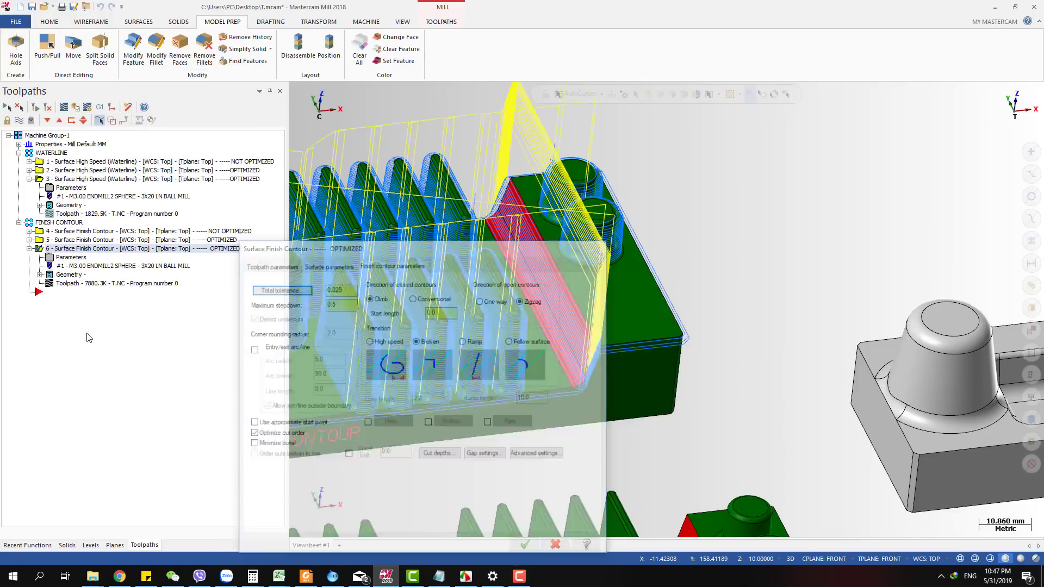
{"action": "left_click", "coordinate": [35, 109]}
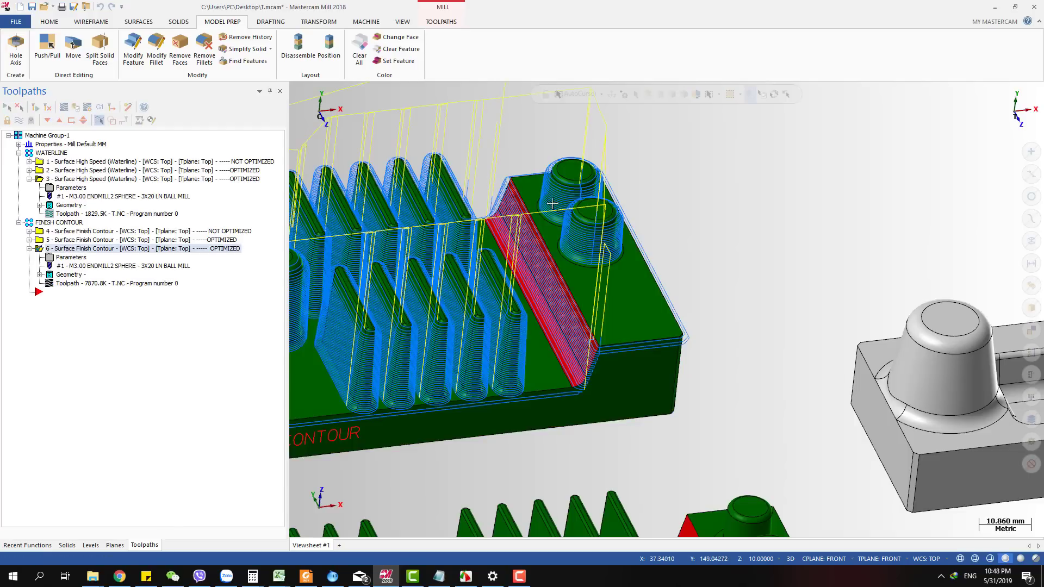
Examine the links between passes of the regenerated zigzag Finish Contour toolpath along the red step faces.
{"action": "scroll", "coordinate": [599, 329], "scroll_direction": "down", "scroll_amount": 4}
{"action": "scroll", "coordinate": [555, 352], "scroll_direction": "up", "scroll_amount": 2}
{"action": "middle_click_drag", "start_coordinate": [555, 352], "coordinate": [530, 343]}
{"action": "scroll", "coordinate": [530, 343], "scroll_direction": "up", "scroll_amount": 5}
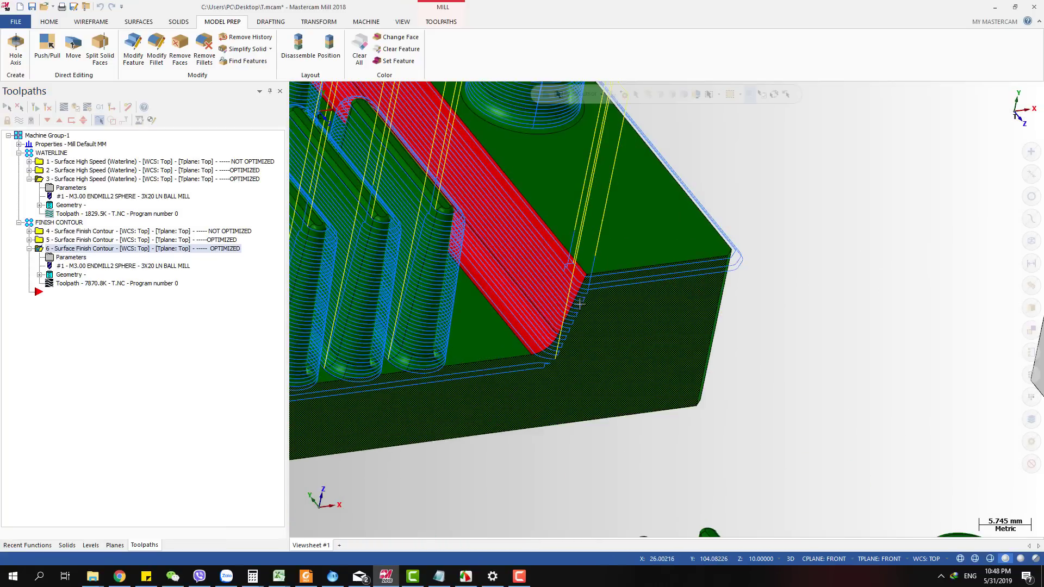
{"action": "scroll", "coordinate": [548, 295], "scroll_direction": "down", "scroll_amount": 3}
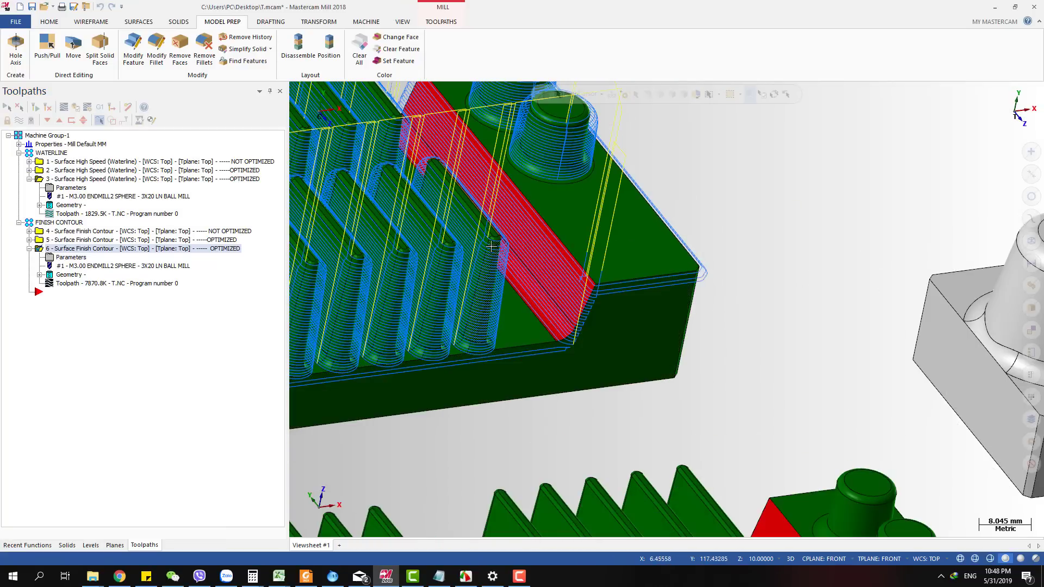
Display the finned part's optimized Waterline toolpath and examine its retracts along the red step faces.
{"action": "scroll", "coordinate": [689, 352], "scroll_direction": "down", "scroll_amount": 3}
{"action": "scroll", "coordinate": [689, 352], "scroll_direction": "up", "scroll_amount": 2}
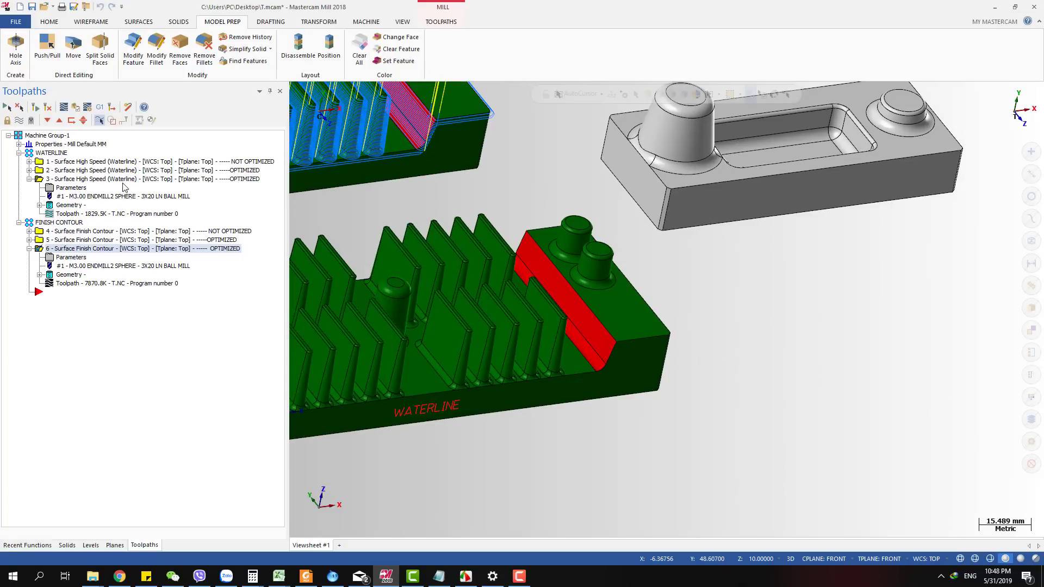
{"action": "left_click", "coordinate": [128, 180]}
{"action": "scroll", "coordinate": [601, 357], "scroll_direction": "up", "scroll_amount": 5}
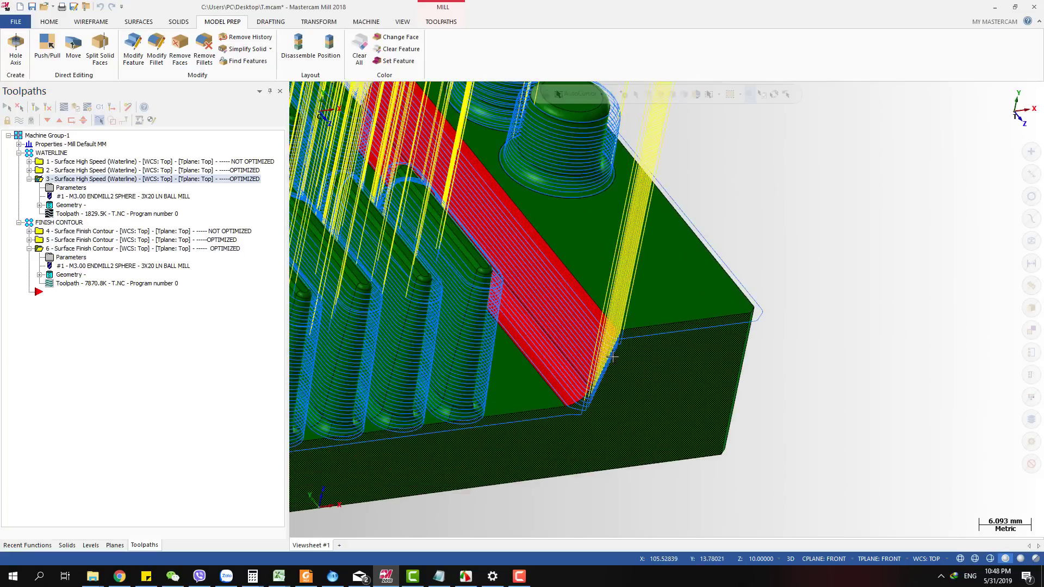
{"action": "scroll", "coordinate": [600, 357], "scroll_direction": "down", "scroll_amount": 3}
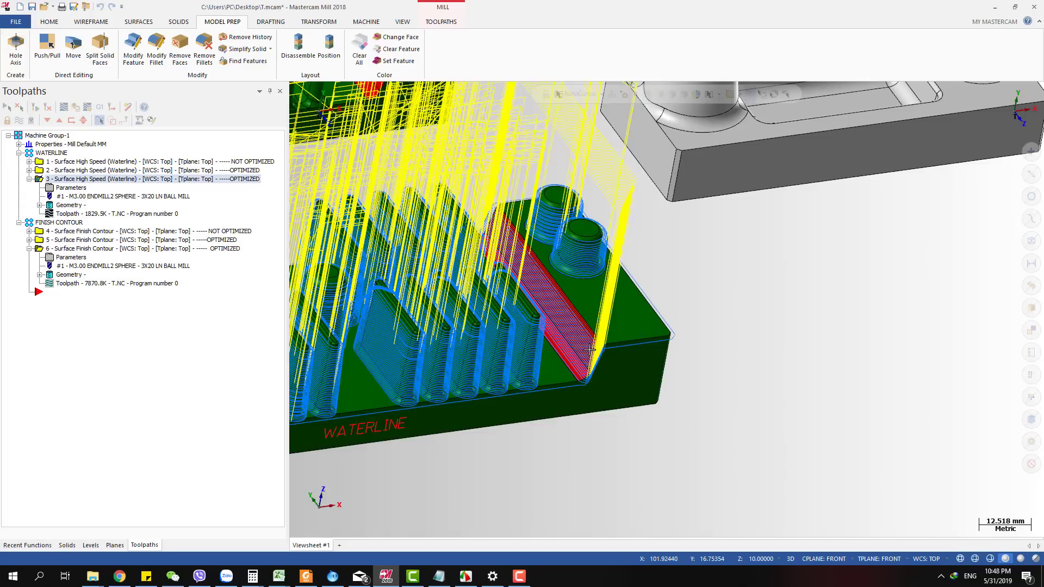
Review the cut method options in the finned part's Waterline cut parameters, and close them without changes.
{"action": "left_click", "coordinate": [76, 188]}
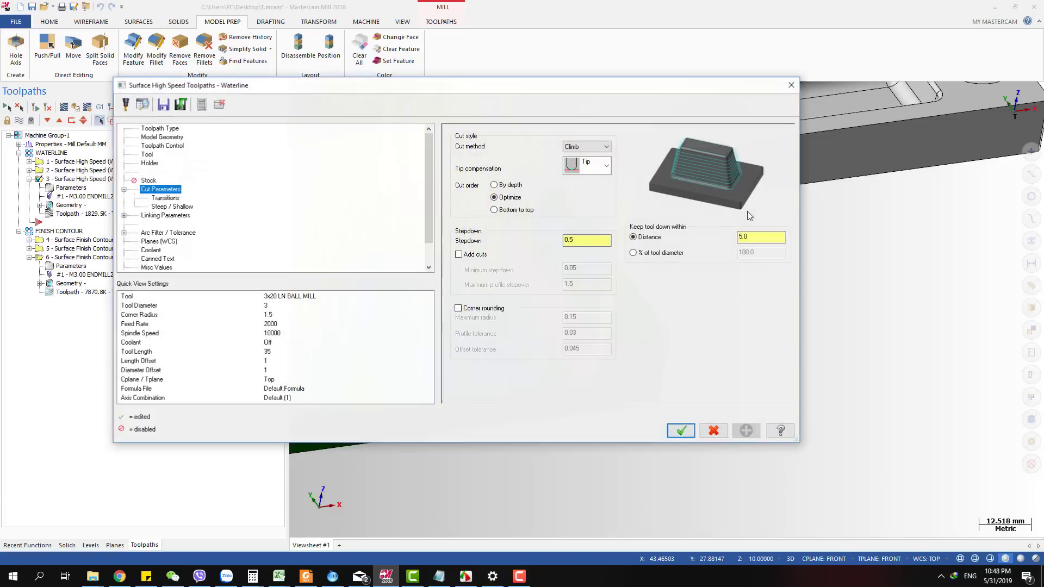
{"action": "left_click", "coordinate": [585, 148]}
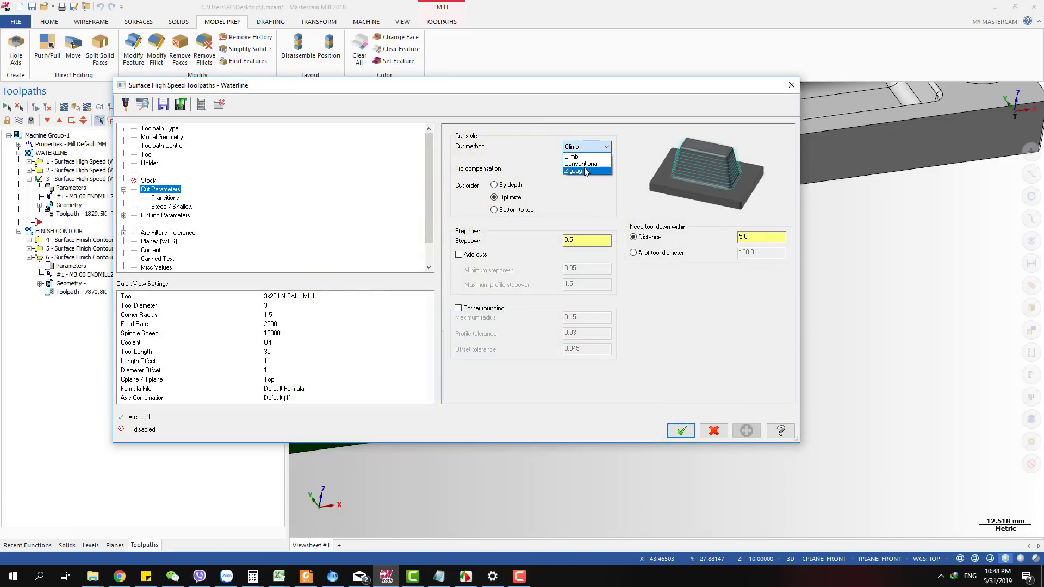
{"action": "left_click", "coordinate": [616, 134]}
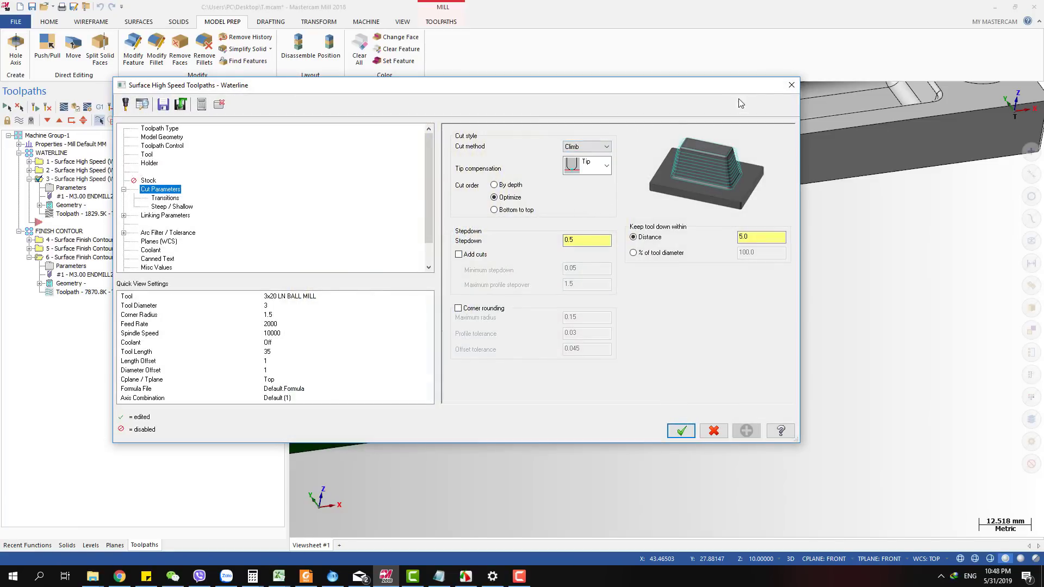
{"action": "left_click", "coordinate": [791, 86]}
Redisplay the finned part's Waterline toolpath and examine its passes and retracts over the red faces and fins.
{"action": "scroll", "coordinate": [458, 264], "scroll_direction": "down", "scroll_amount": 2}
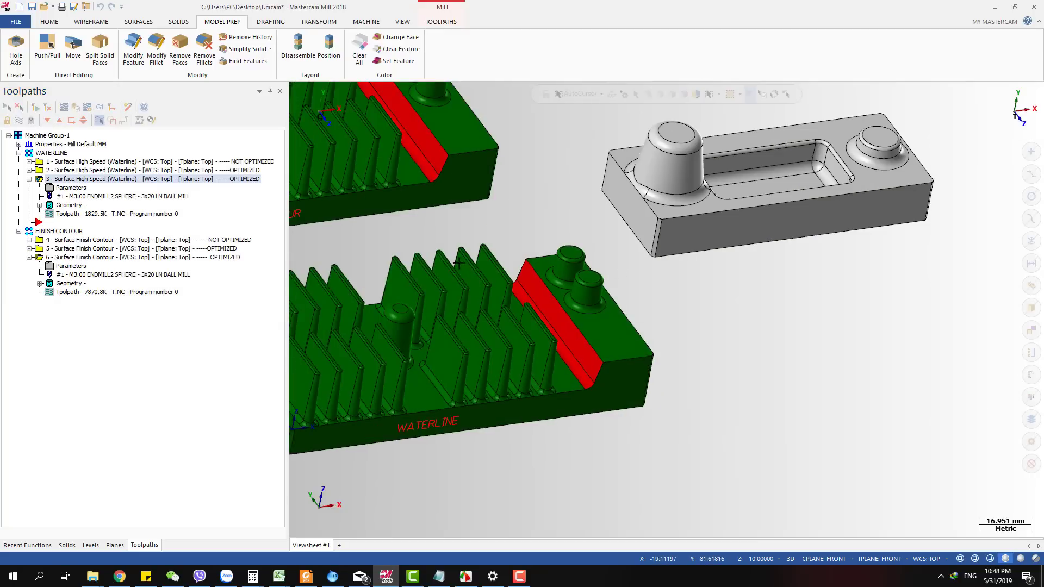
{"action": "scroll", "coordinate": [548, 323], "scroll_direction": "up", "scroll_amount": 3}
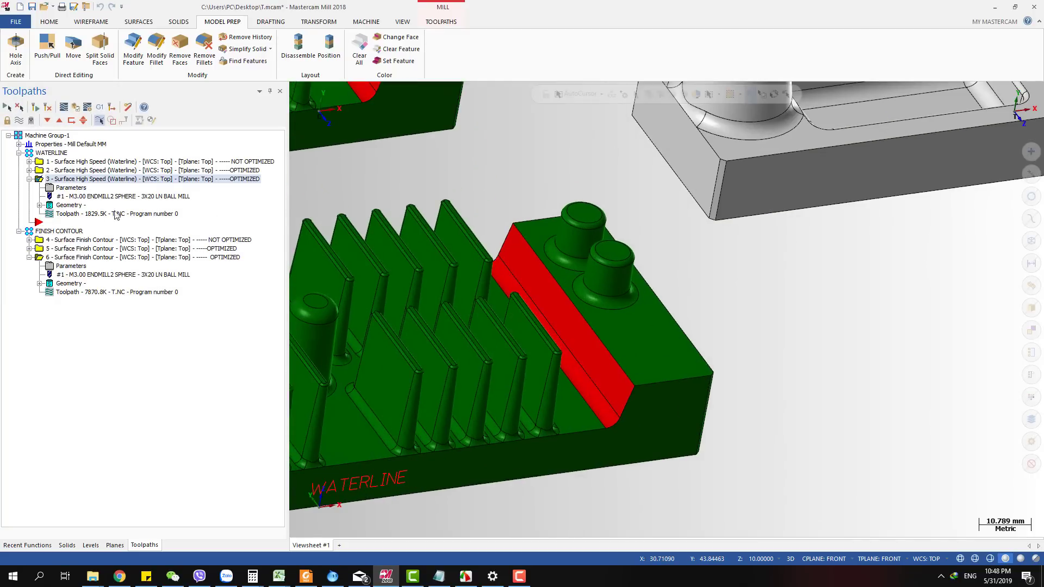
{"action": "left_click", "coordinate": [135, 179]}
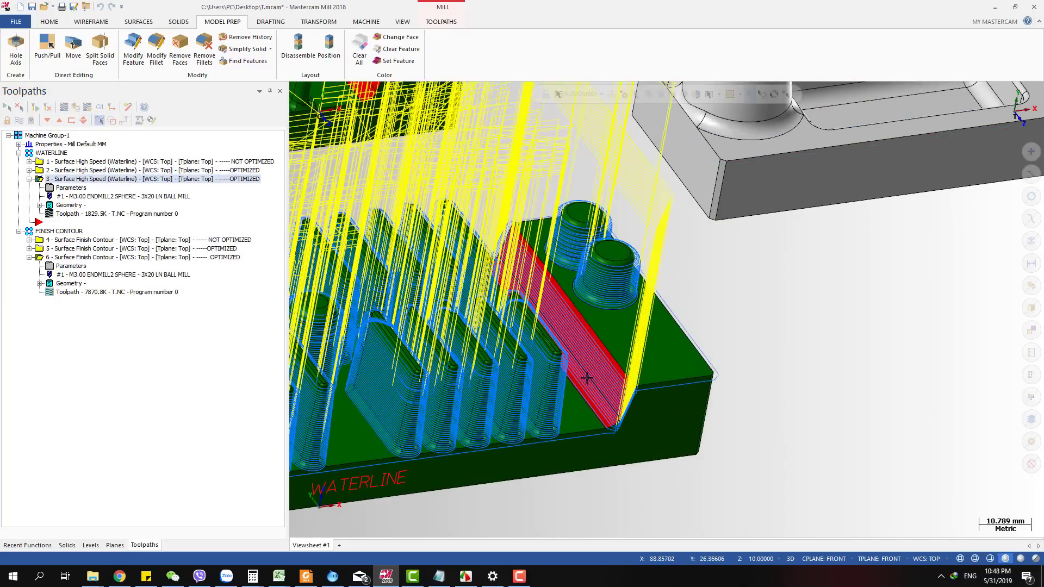
{"action": "scroll", "coordinate": [587, 377], "scroll_direction": "up", "scroll_amount": 5}
{"action": "scroll", "coordinate": [616, 370], "scroll_direction": "down", "scroll_amount": 5}
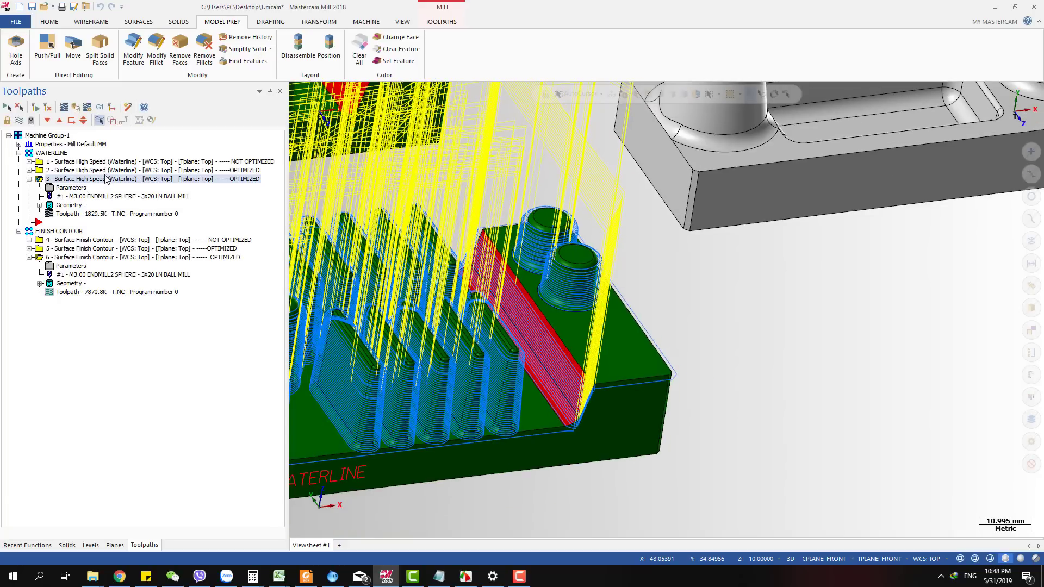
{"action": "left_click", "coordinate": [107, 180]}
{"action": "scroll", "coordinate": [821, 318], "scroll_direction": "down", "scroll_amount": 2}
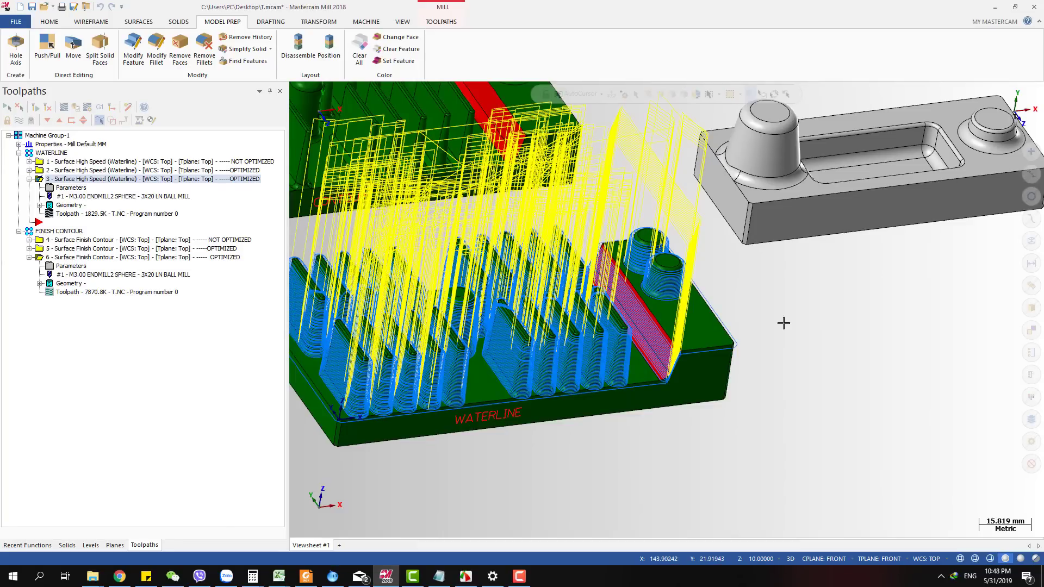
Compare the finned parts' Finish Contour and Waterline retracts, and check the Waterline cut parameters without changing them.
{"action": "left_click", "coordinate": [100, 257]}
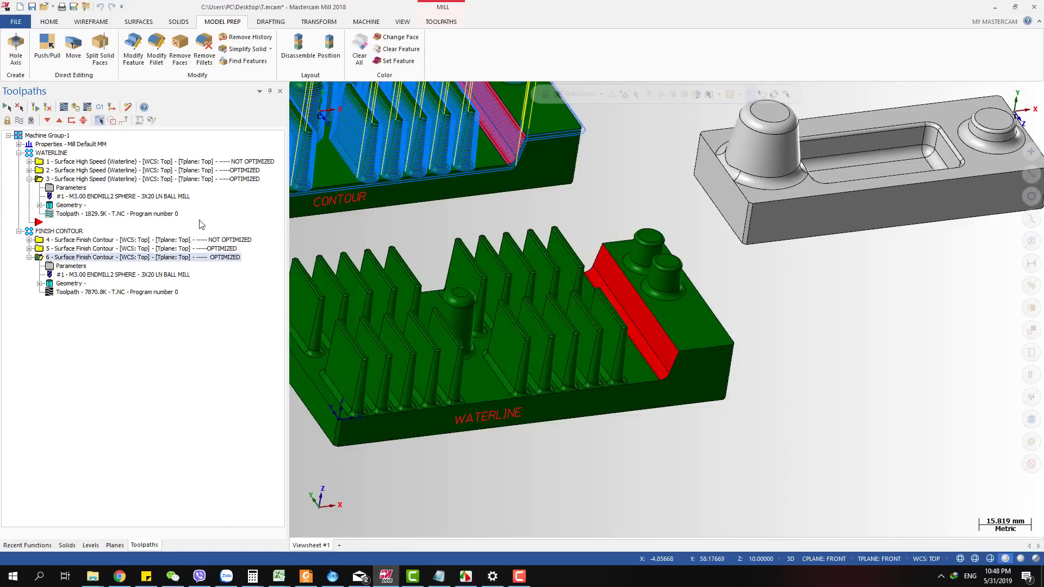
{"action": "scroll", "coordinate": [641, 424], "scroll_direction": "down", "scroll_amount": 4}
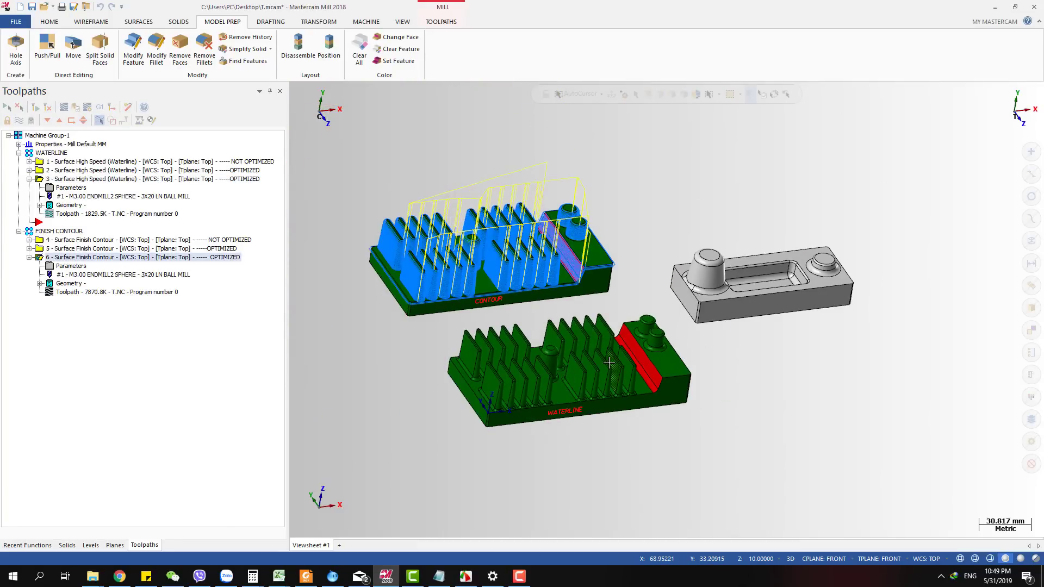
{"action": "left_click", "coordinate": [166, 179]}
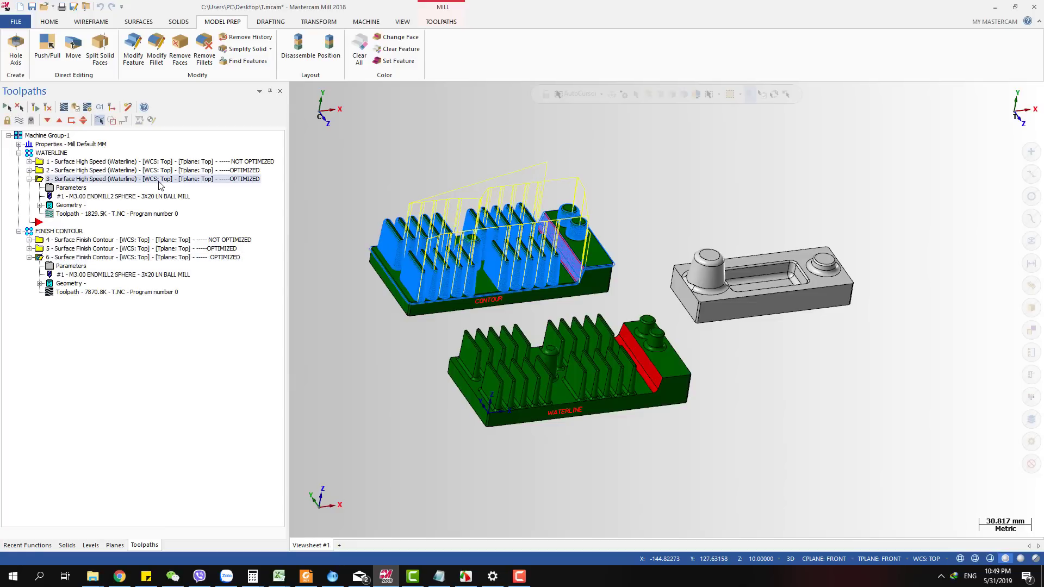
{"action": "left_click", "coordinate": [166, 170]}
{"action": "left_click", "coordinate": [165, 180]}
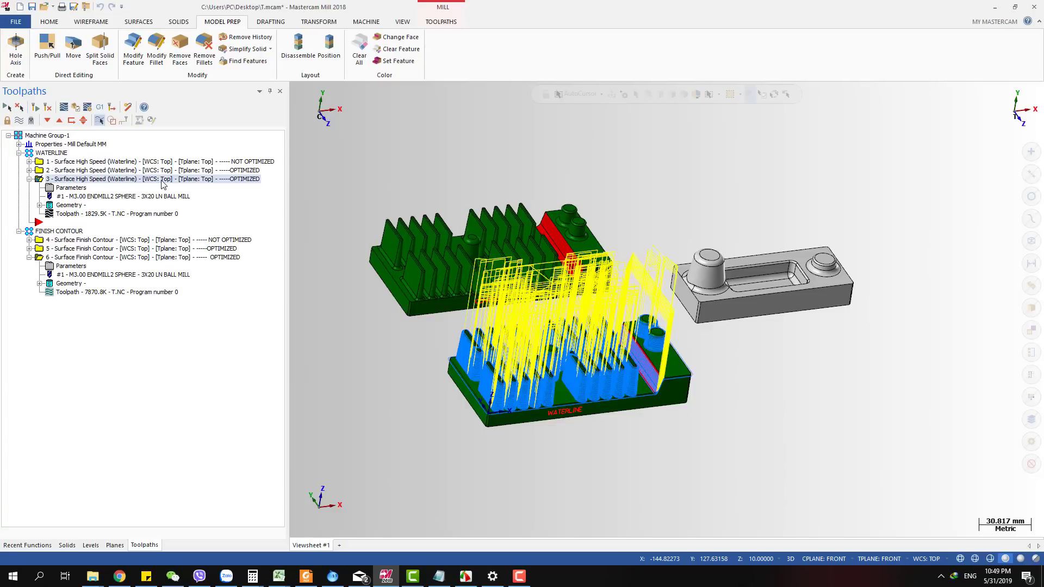
{"action": "left_click", "coordinate": [73, 188]}
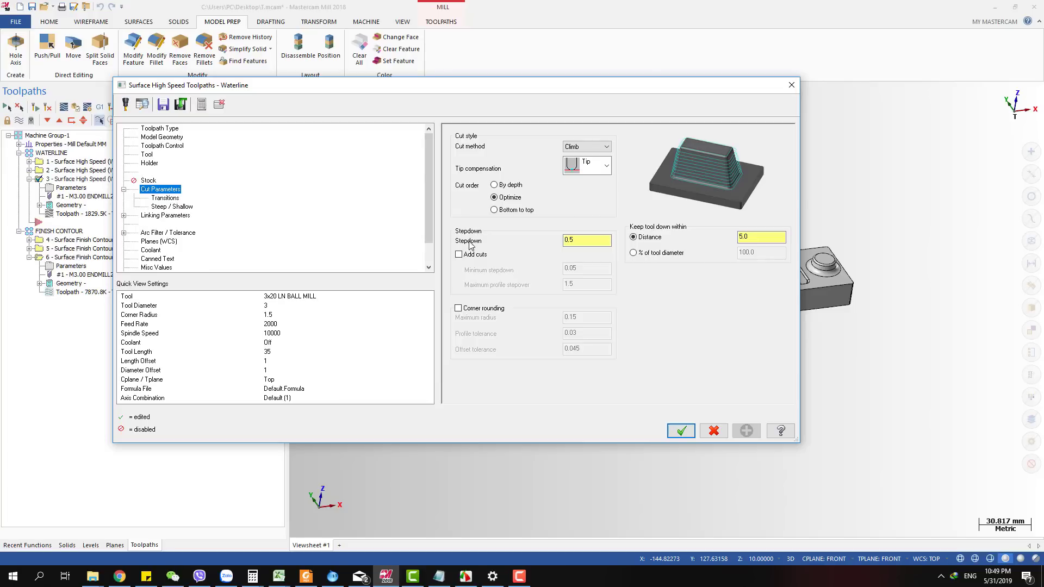
{"action": "left_click", "coordinate": [791, 85]}
Alternate between the Finish Contour and Waterline toolpaths to compare retracts, including the optimized Waterline toolpath on the grey two-boss part.
{"action": "scroll", "coordinate": [767, 250], "scroll_direction": "down", "scroll_amount": 5}
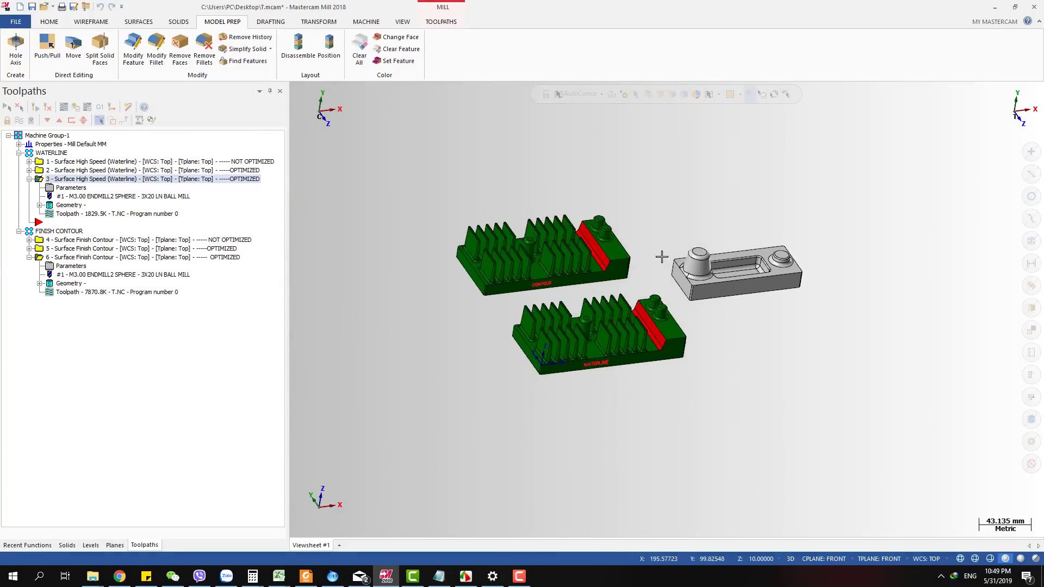
{"action": "scroll", "coordinate": [614, 264], "scroll_direction": "up", "scroll_amount": 3}
{"action": "left_click", "coordinate": [125, 259]}
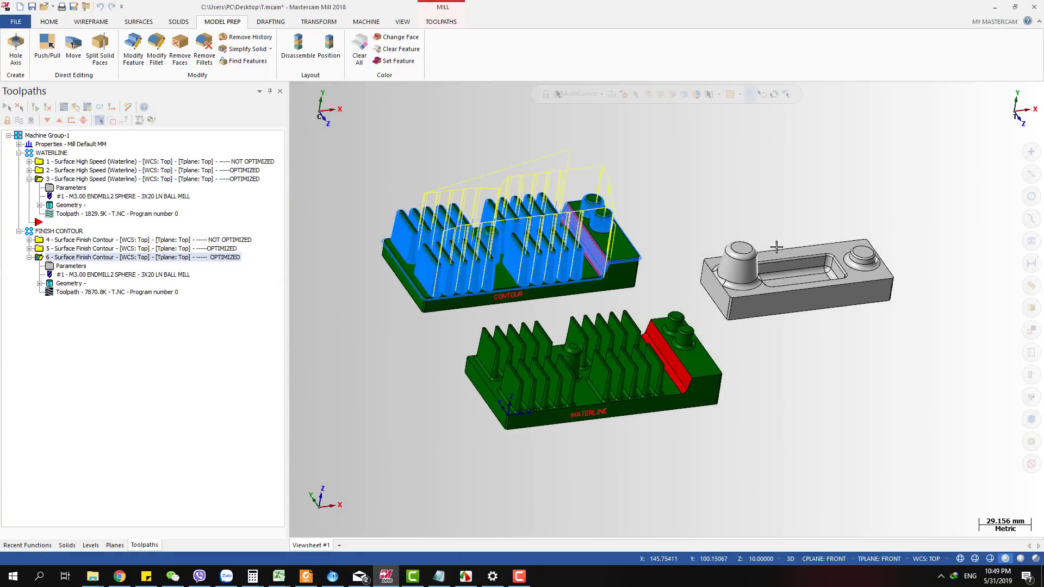
{"action": "scroll", "coordinate": [740, 253], "scroll_direction": "up", "scroll_amount": 3}
{"action": "scroll", "coordinate": [716, 232], "scroll_direction": "down", "scroll_amount": 3}
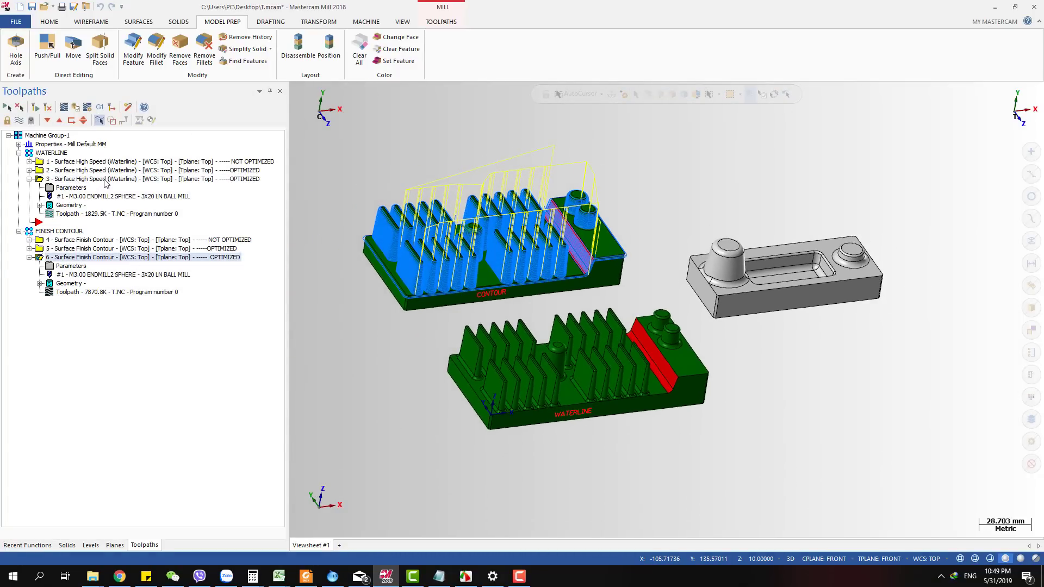
{"action": "left_click", "coordinate": [106, 179]}
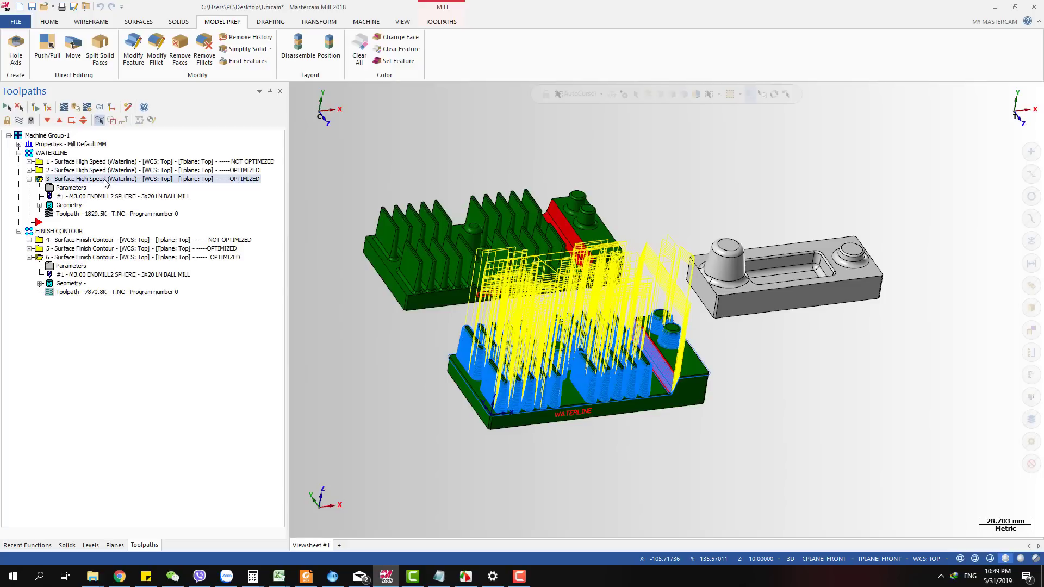
{"action": "left_click", "coordinate": [105, 259]}
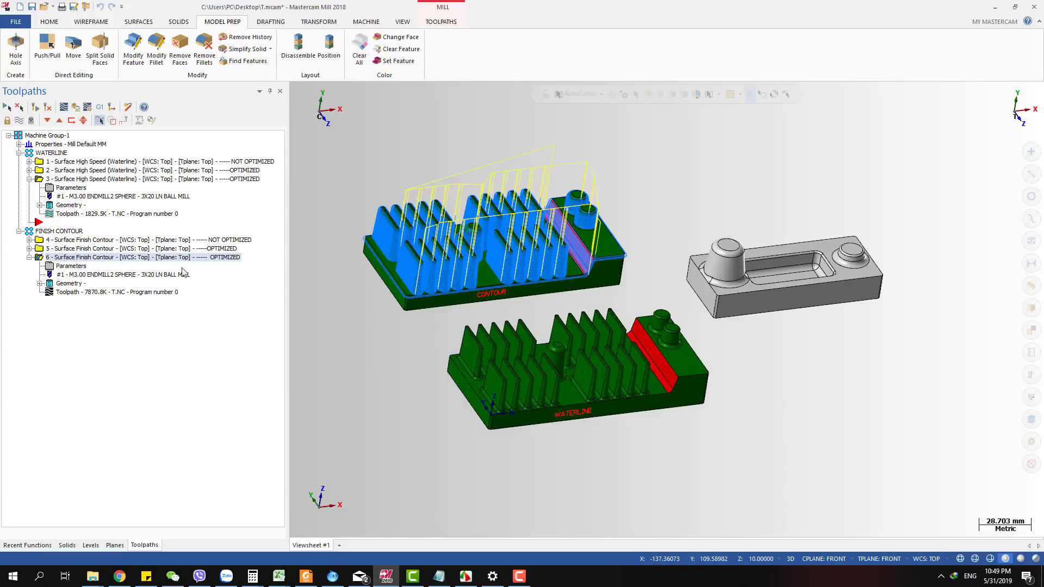
{"action": "left_click", "coordinate": [117, 180]}
{"action": "left_click", "coordinate": [145, 171]}
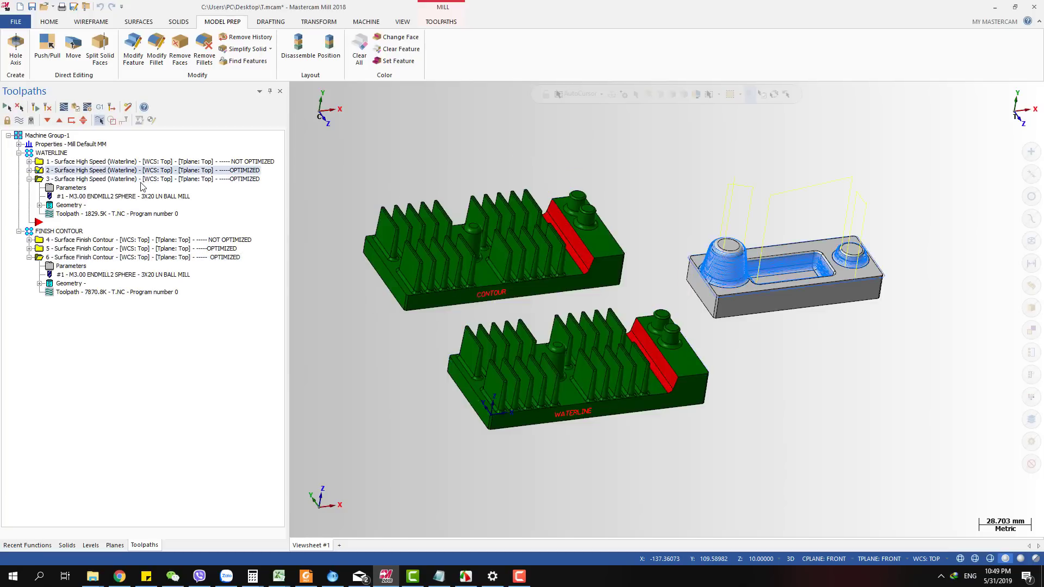
{"action": "left_click", "coordinate": [139, 181]}
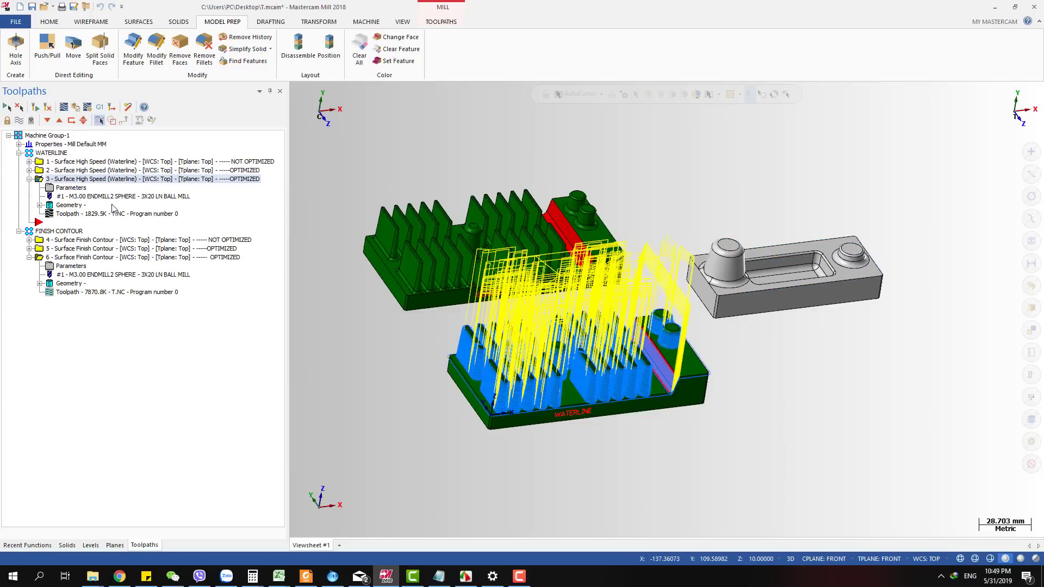
Review the finned part's Waterline cut, steep/shallow and transition parameters, and close them without changes.
{"action": "left_click", "coordinate": [71, 188]}
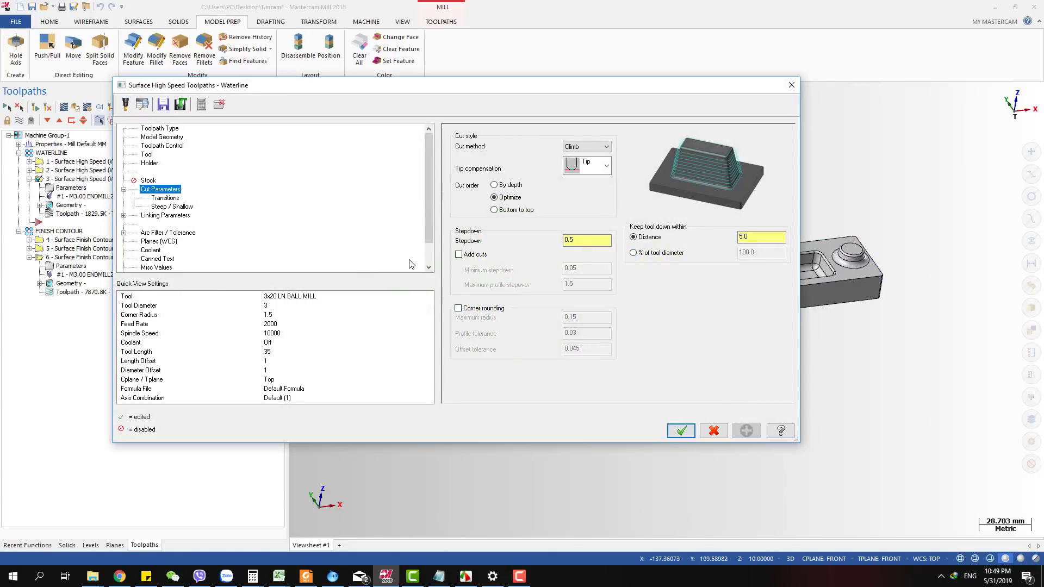
{"action": "left_click", "coordinate": [172, 206]}
{"action": "left_click", "coordinate": [165, 199]}
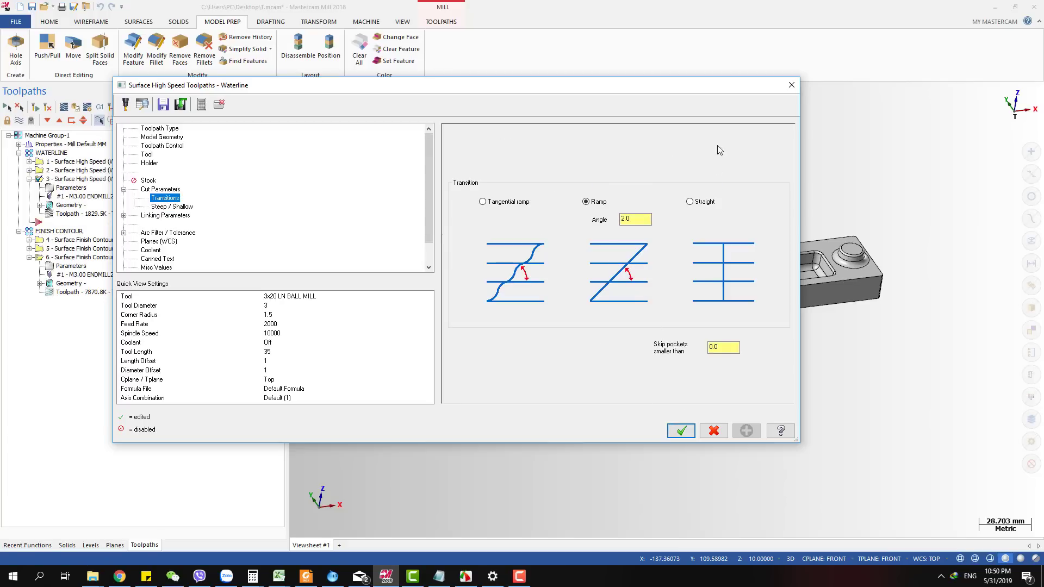
{"action": "left_click", "coordinate": [789, 87]}
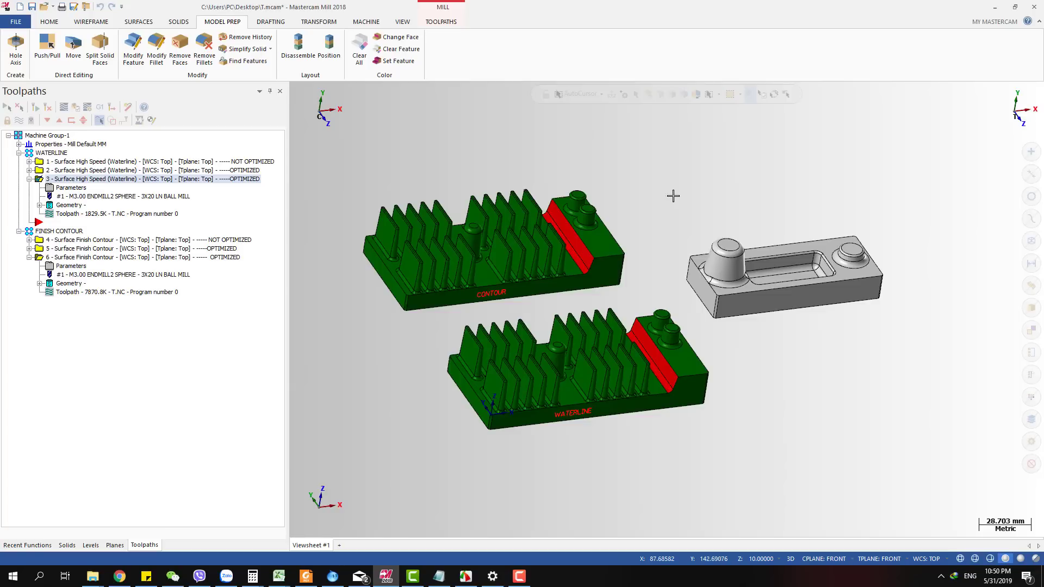
{"action": "scroll", "coordinate": [595, 352], "scroll_direction": "up", "scroll_amount": 3}
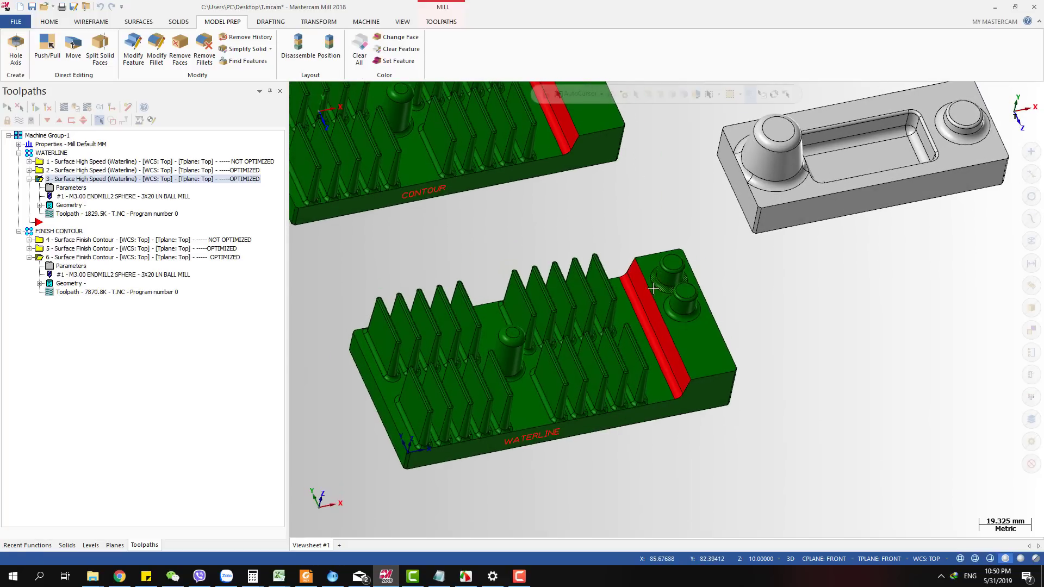
Display the three Finish Contour toolpaths in turn to compare their retracts on the grey two-boss part and the finned CONTOUR part.
{"action": "scroll", "coordinate": [596, 331], "scroll_direction": "down", "scroll_amount": 3}
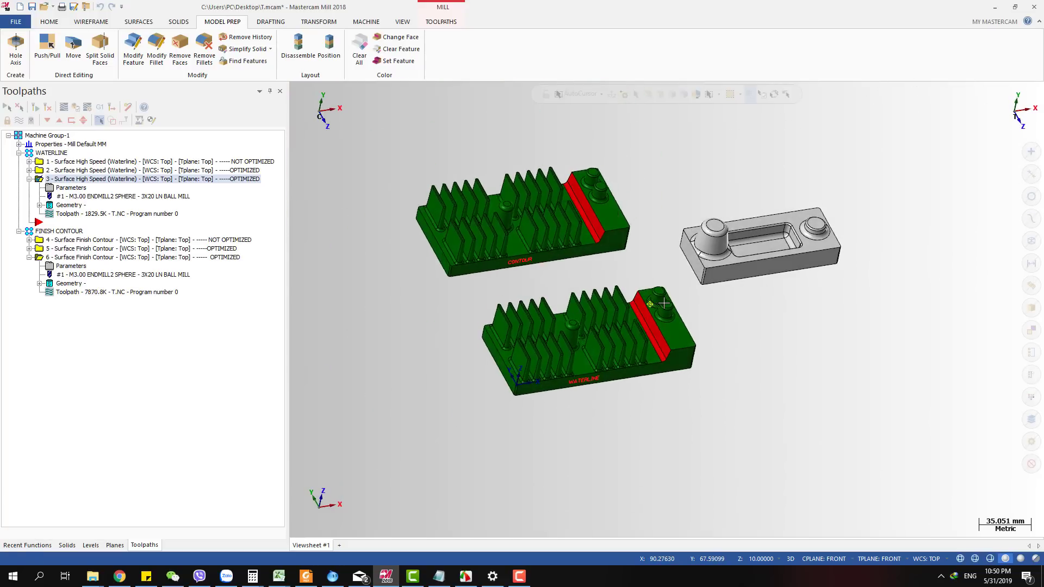
{"action": "scroll", "coordinate": [690, 296], "scroll_direction": "up", "scroll_amount": 3}
{"action": "scroll", "coordinate": [675, 297], "scroll_direction": "down", "scroll_amount": 1}
{"action": "scroll", "coordinate": [676, 297], "scroll_direction": "down", "scroll_amount": 1}
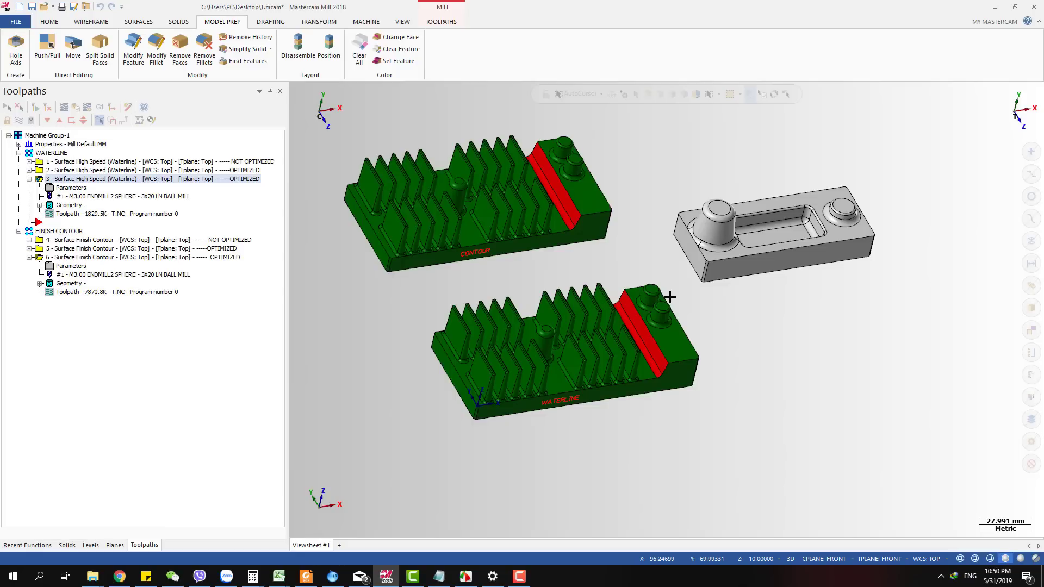
{"action": "middle_click_drag", "start_coordinate": [626, 311], "coordinate": [361, 298]}
{"action": "left_click", "coordinate": [103, 239]}
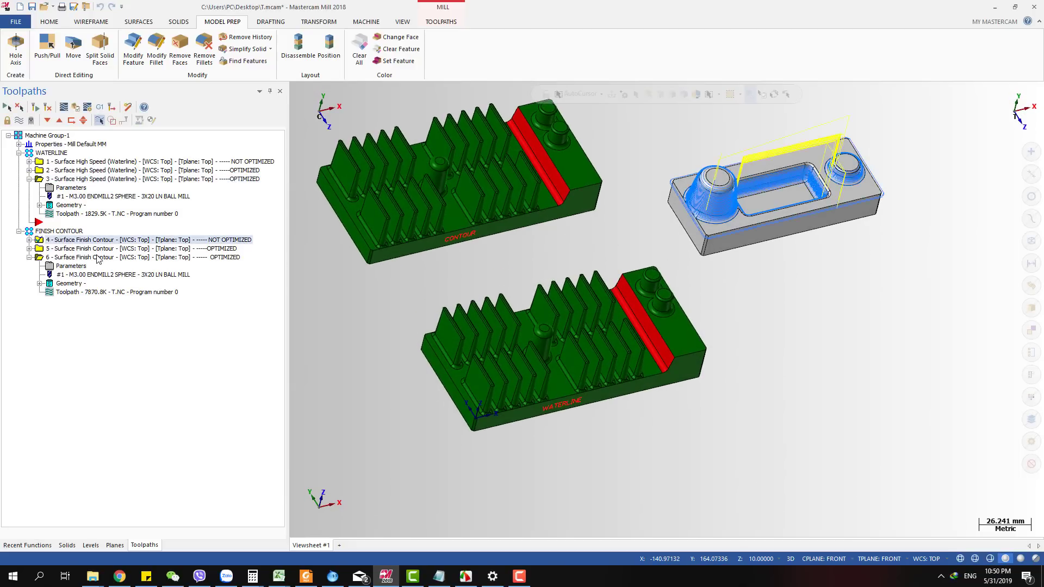
{"action": "left_click", "coordinate": [97, 258]}
{"action": "left_click", "coordinate": [107, 249]}
{"action": "left_click", "coordinate": [108, 241]}
{"action": "left_click", "coordinate": [110, 258]}
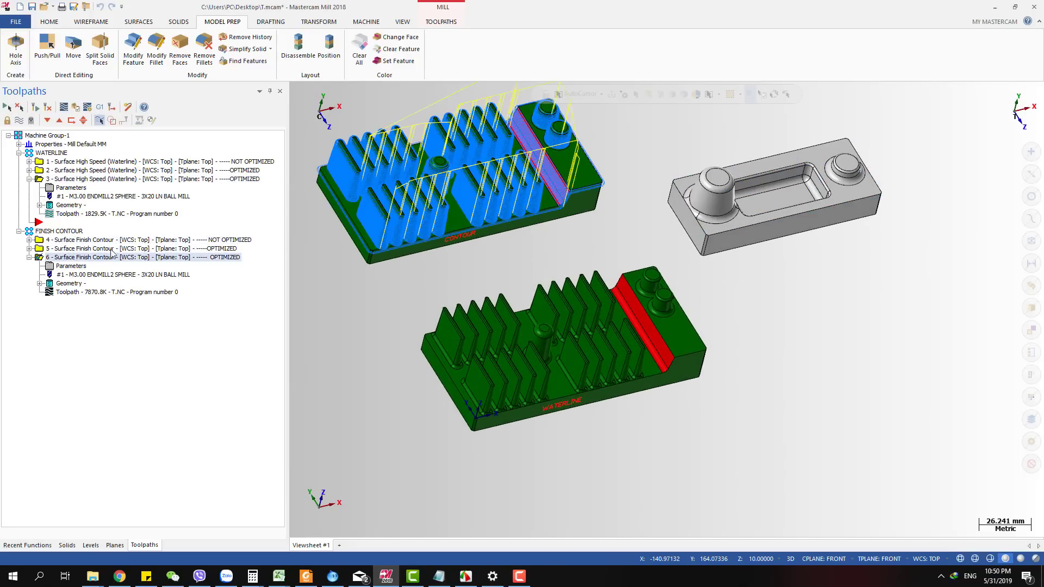
Step through the three Waterline toolpaths to compare non-optimized and optimized retracts on the grey part and the finned WATERLINE part.
{"action": "middle_click_drag", "start_coordinate": [625, 234], "coordinate": [608, 255]}
{"action": "left_click", "coordinate": [105, 178]}
{"action": "left_click", "coordinate": [123, 169]}
{"action": "left_click", "coordinate": [131, 161]}
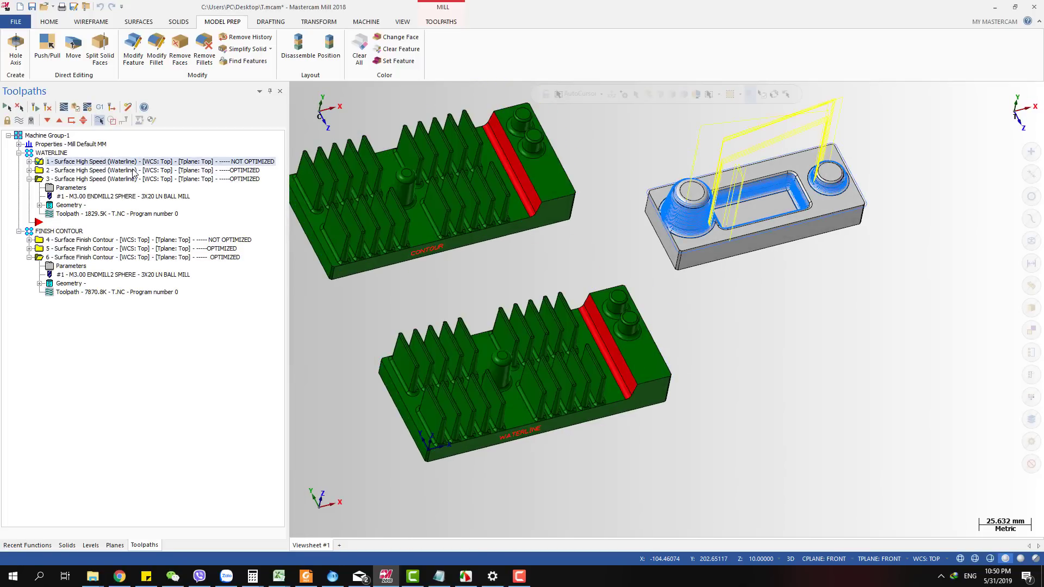
{"action": "left_click", "coordinate": [133, 171]}
{"action": "left_click", "coordinate": [135, 179]}
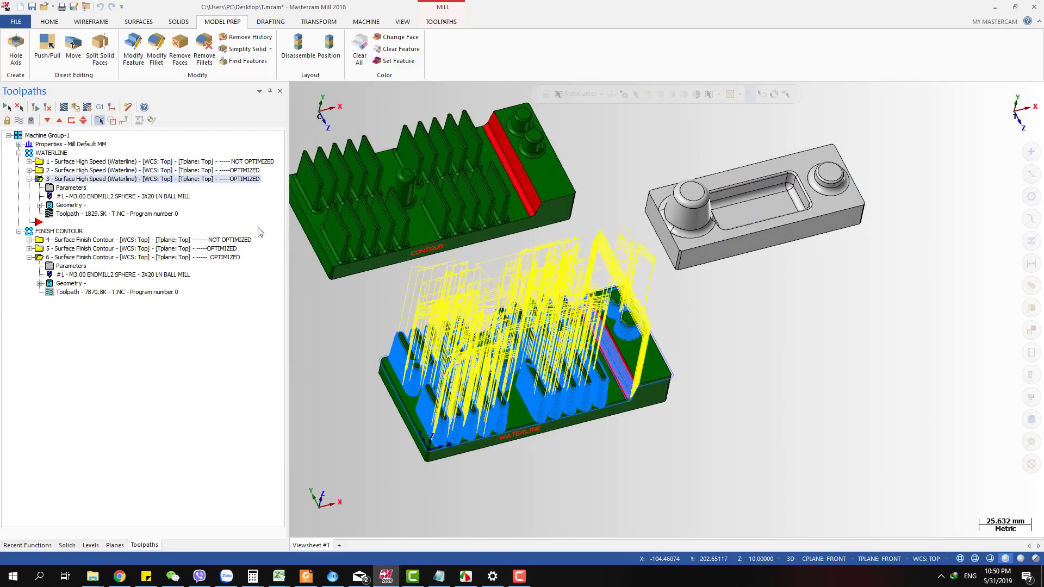
Review Finish Contour operations 4, 5 and 6 again, ending on the non-optimized toolpath over the grey two-boss part.
{"action": "left_click", "coordinate": [123, 243]}
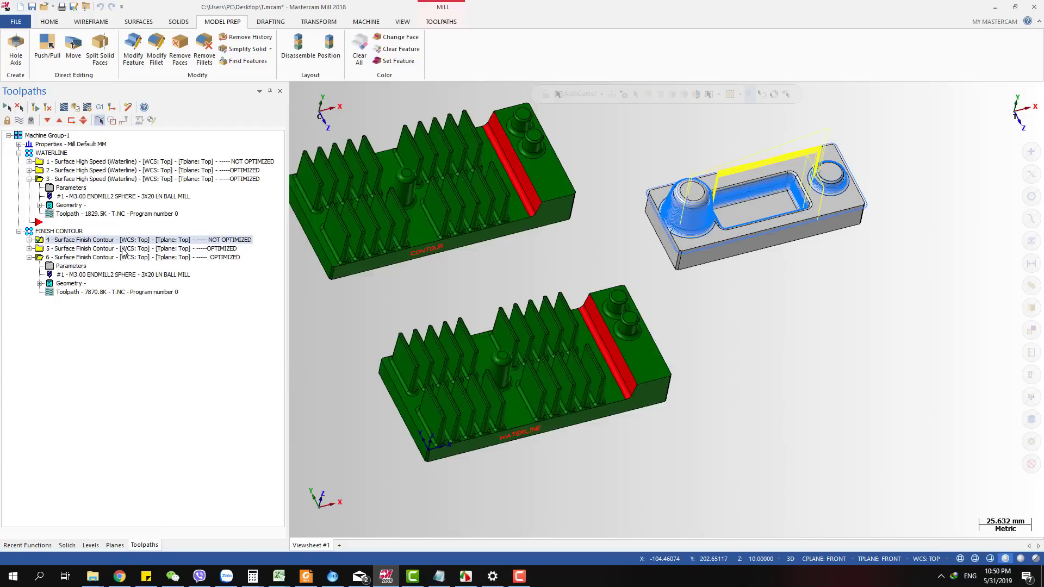
{"action": "left_click", "coordinate": [124, 249]}
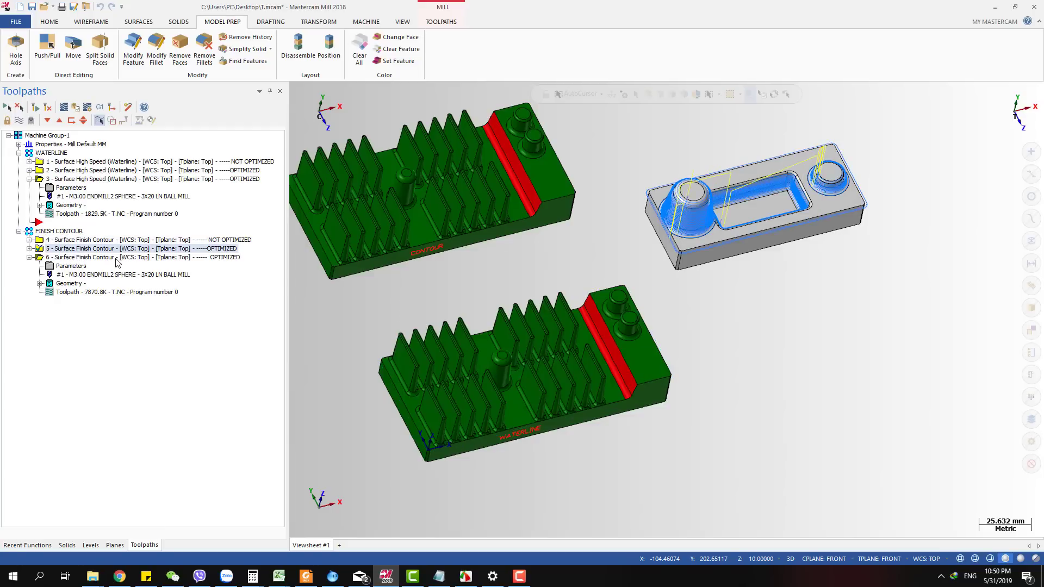
{"action": "left_click", "coordinate": [118, 259]}
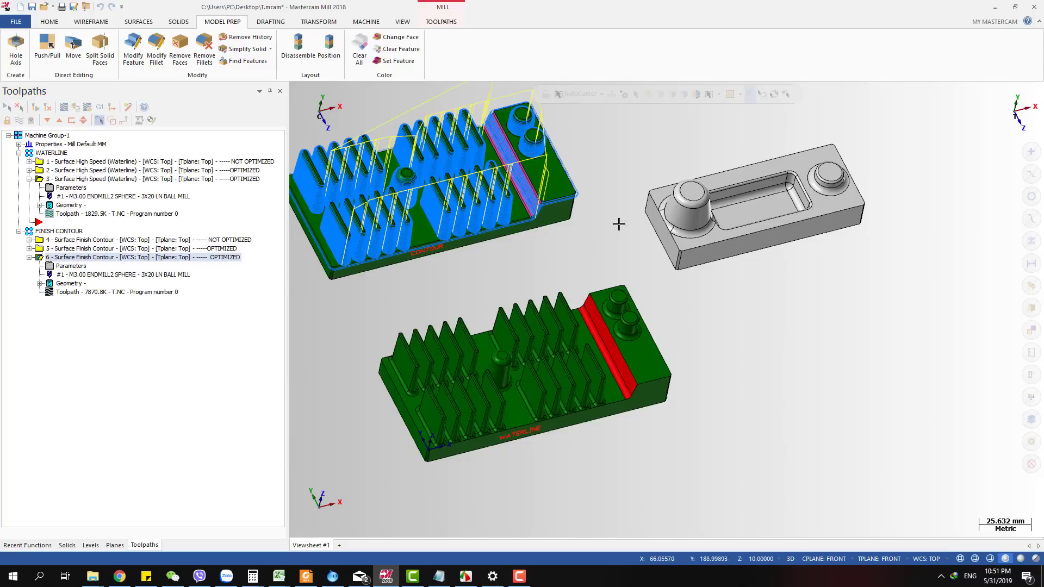
{"action": "left_click", "coordinate": [158, 241]}
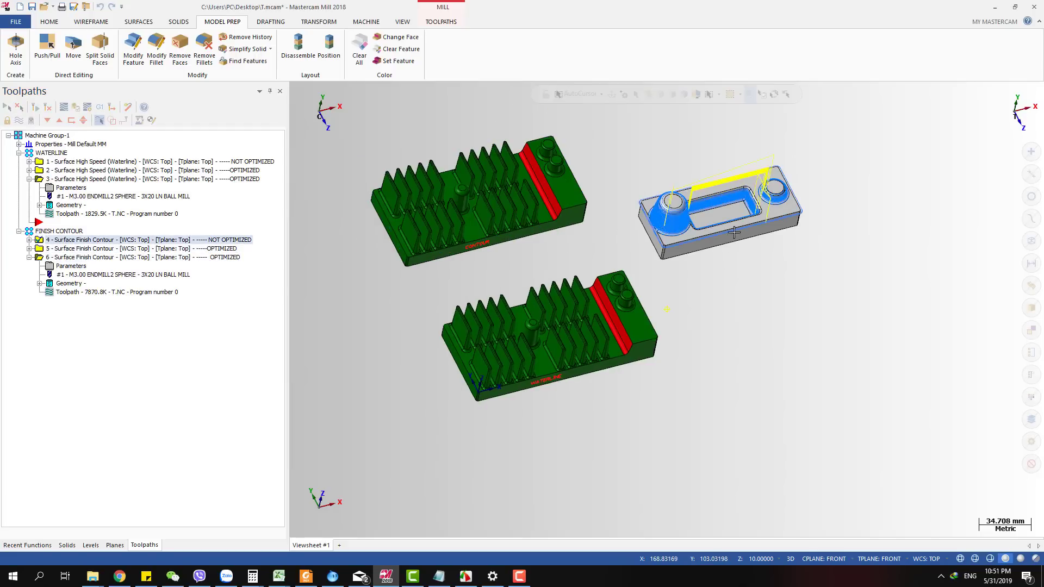
{"action": "scroll", "coordinate": [732, 212], "scroll_direction": "up", "scroll_amount": 3}
{"action": "scroll", "coordinate": [736, 208], "scroll_direction": "down", "scroll_amount": 2}
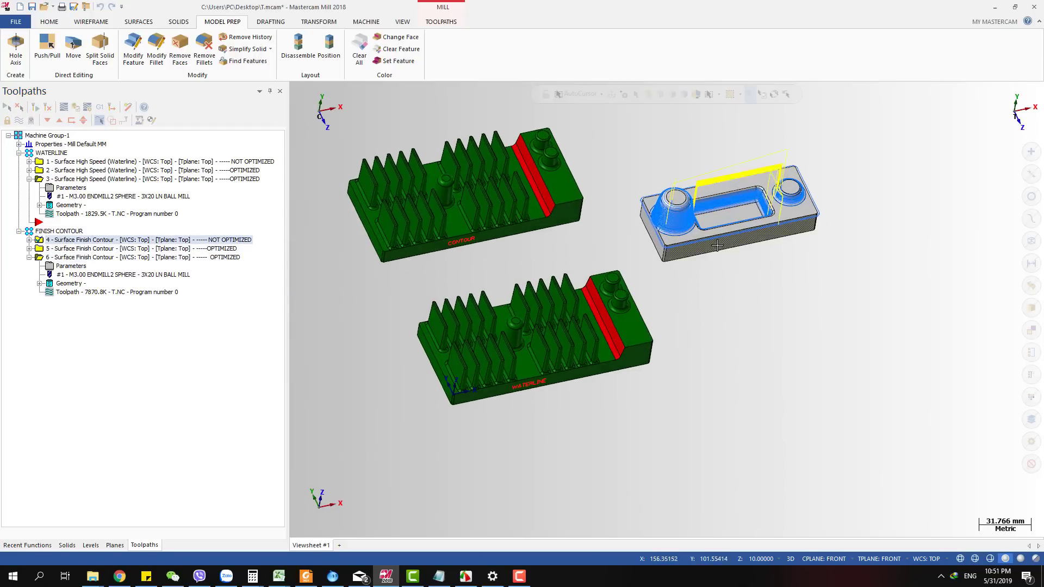